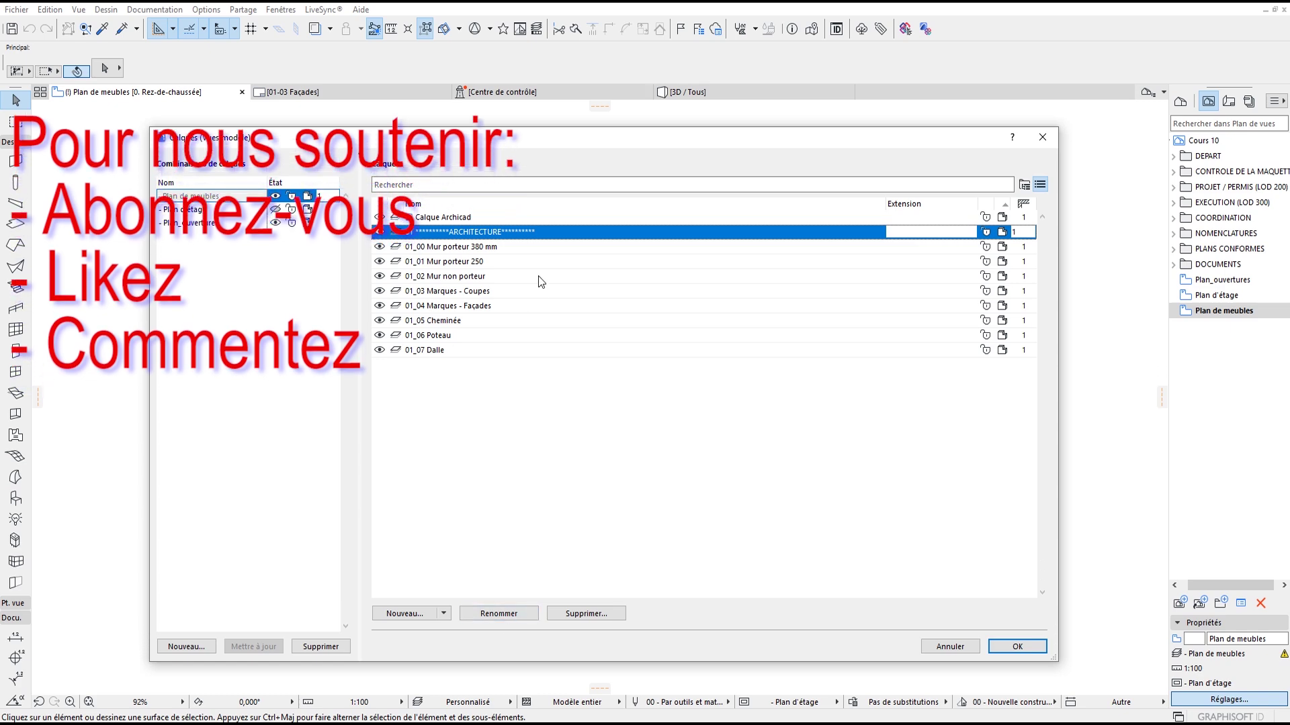
Step: Create the layers "02 **********MEUBLES**********" and "02_00 Meubles", and update the Plan de meubles layer combination with them
click(406, 613)
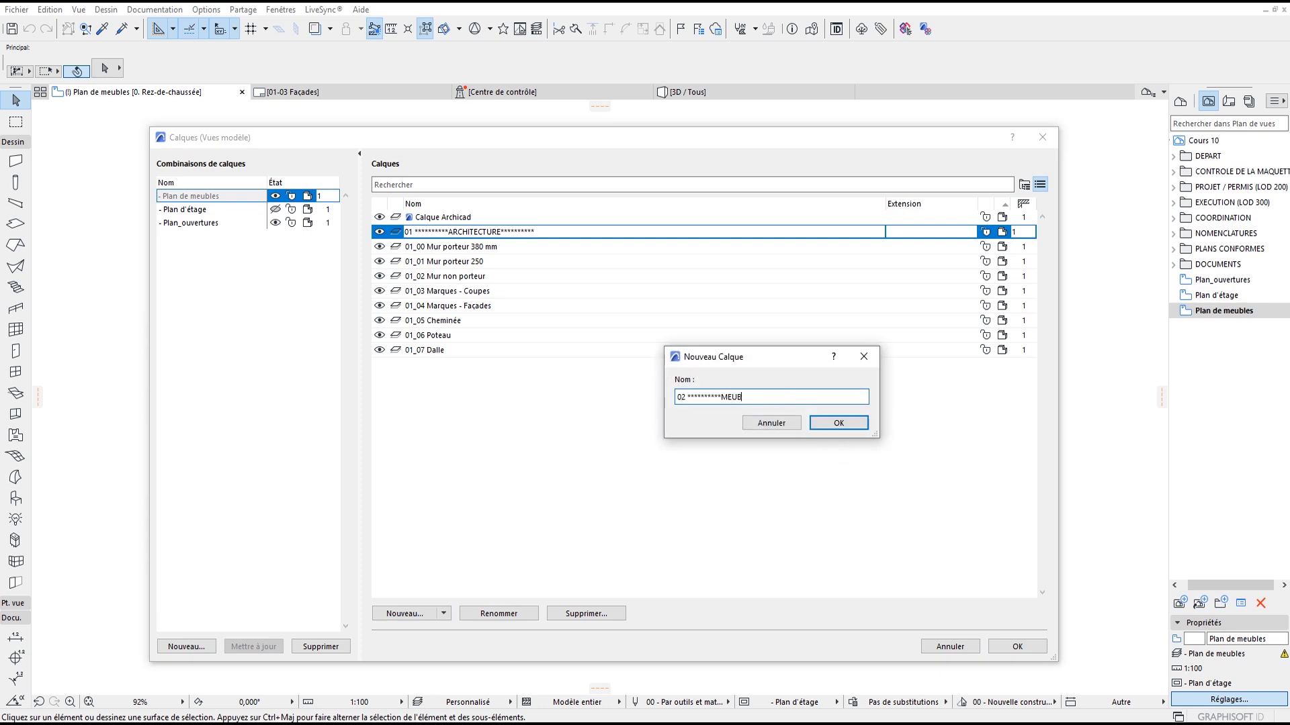
key(Return)
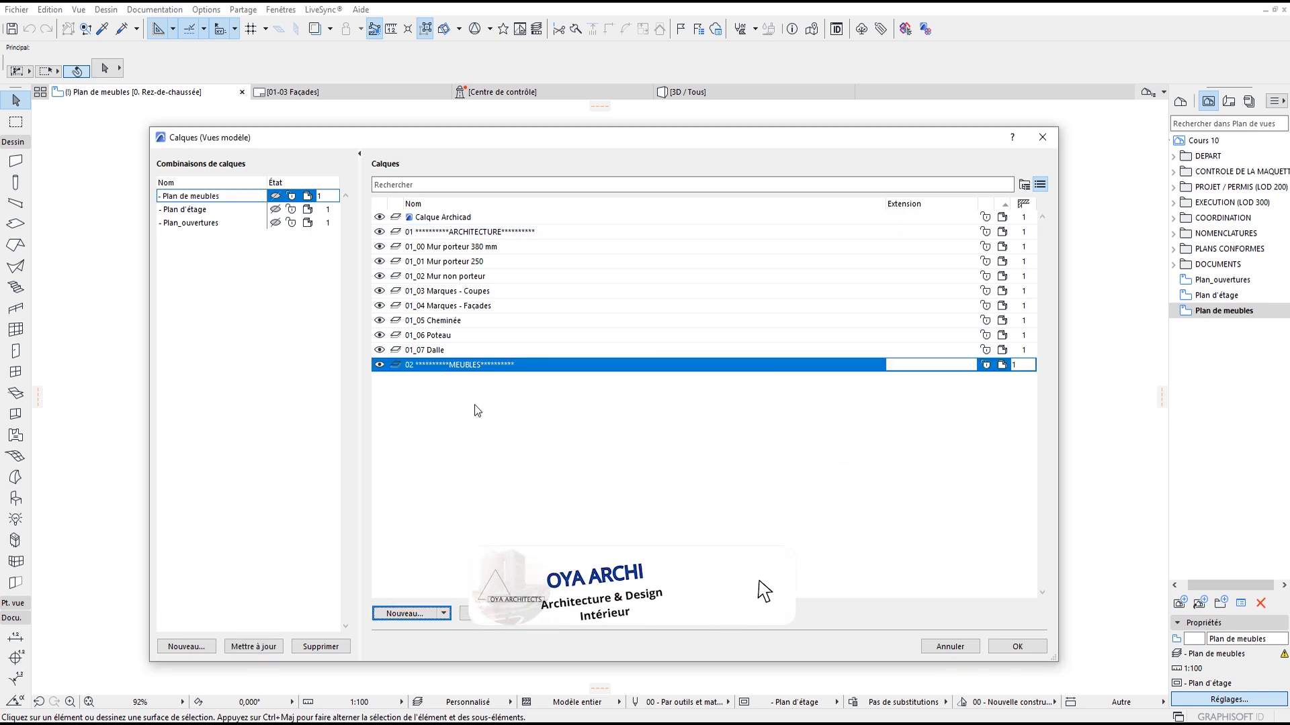
click(405, 613)
text(02_00 Meubles)
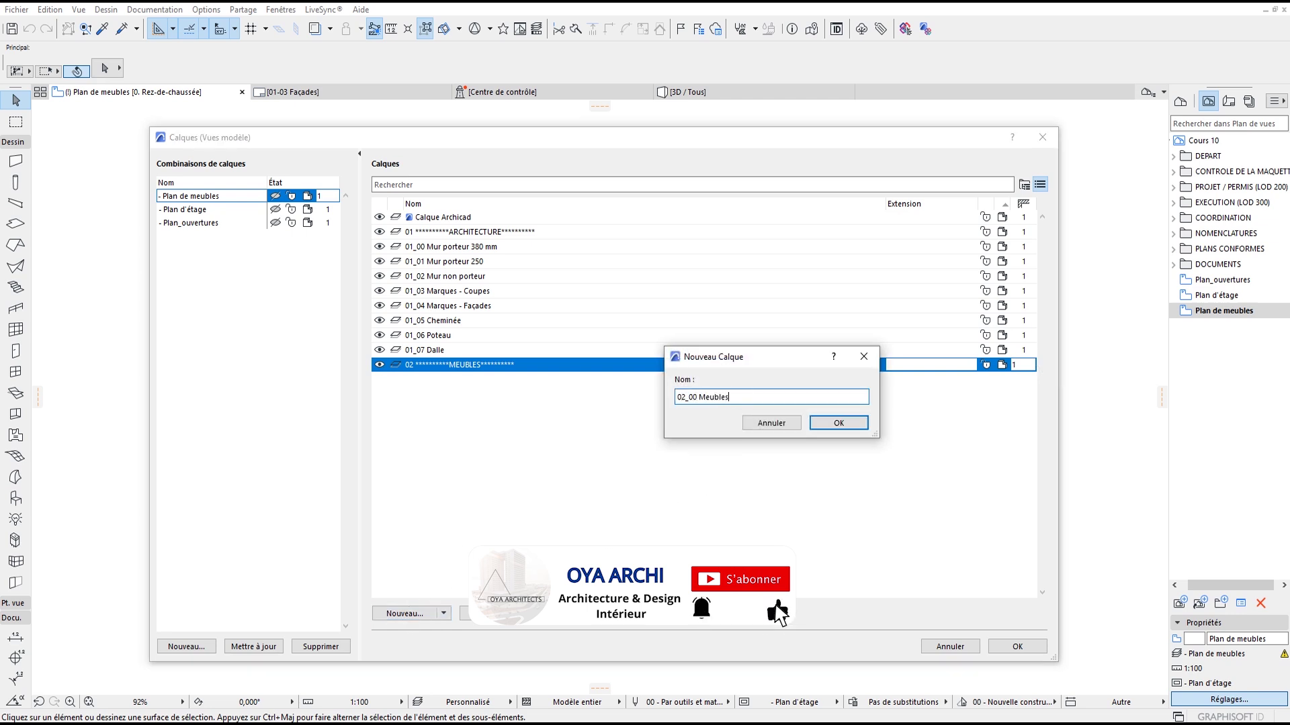
click(839, 423)
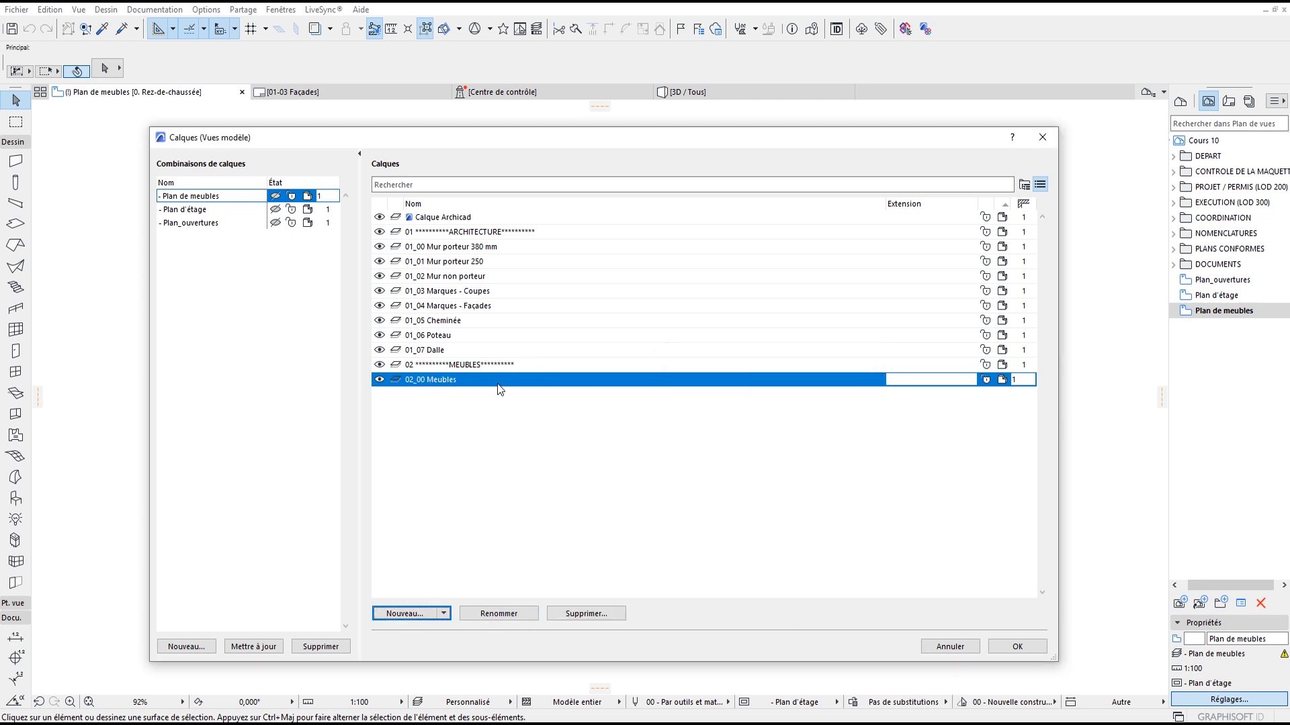
click(254, 647)
click(1017, 646)
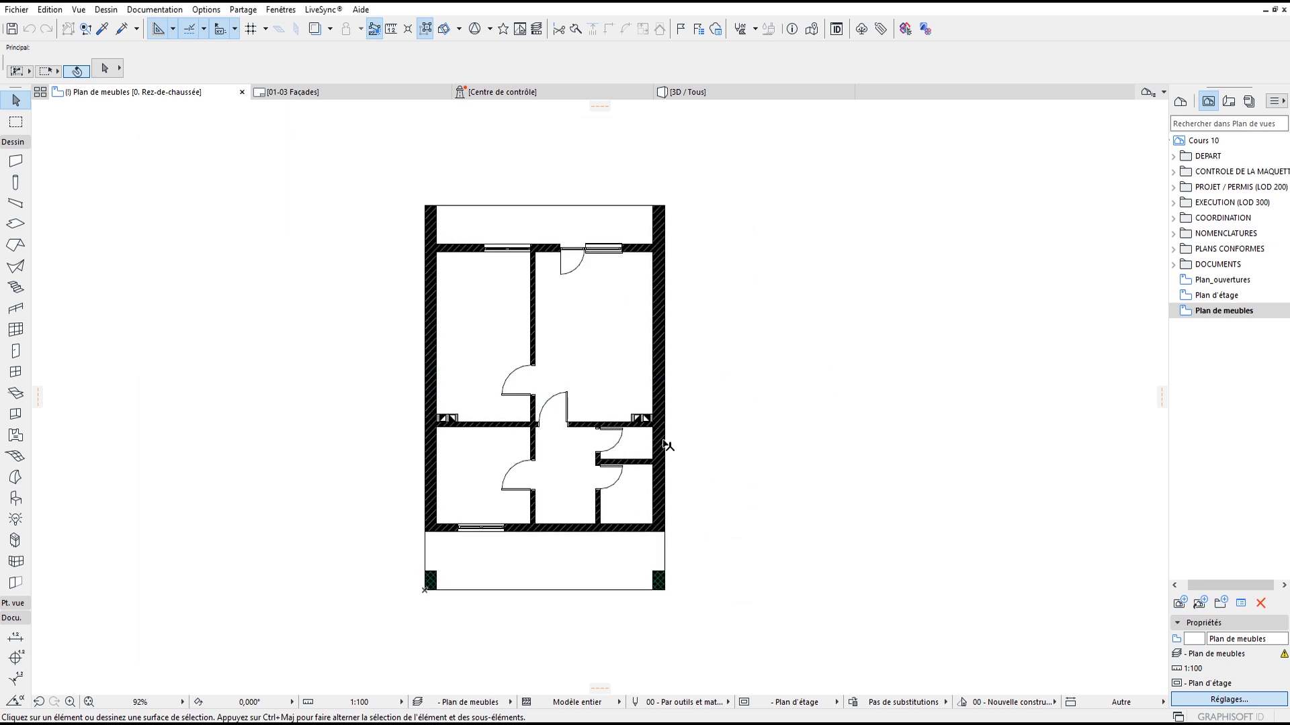
Step: Open the Object tool's default settings for Canapé-lit d'angle 01 26 and review its seat and leg options
scroll(598, 377, up, 2)
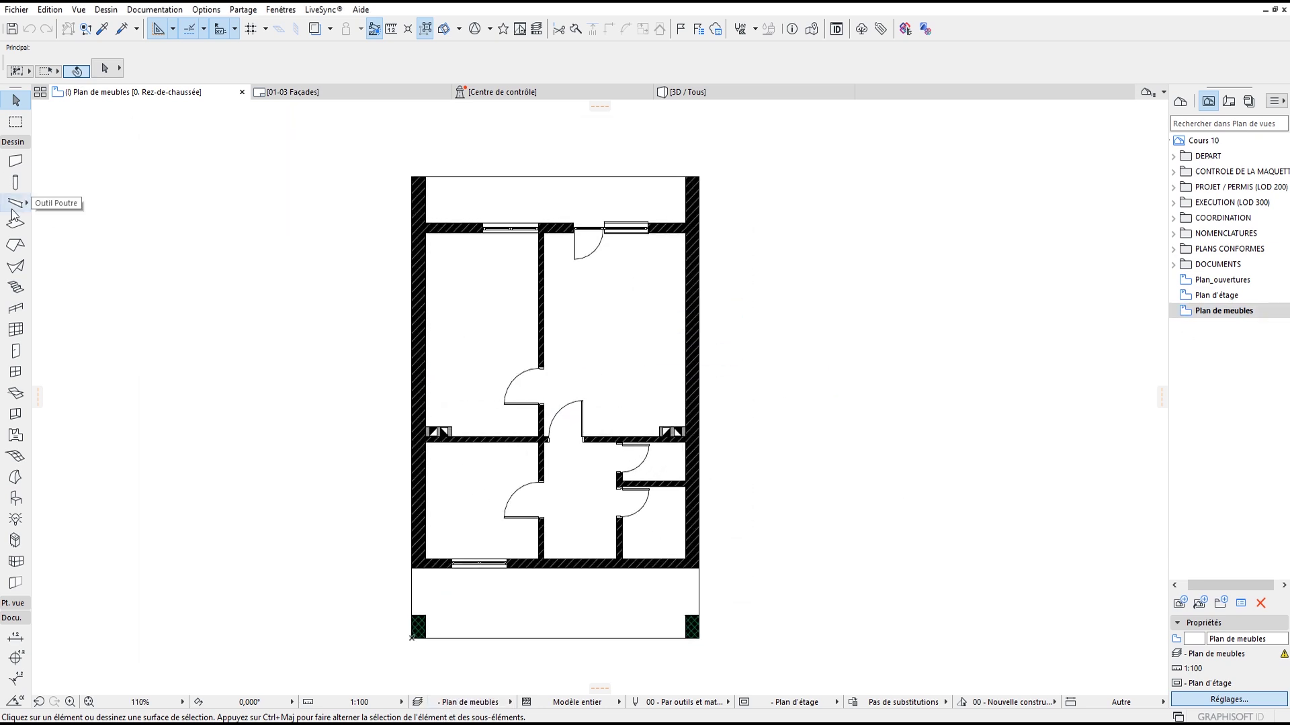
click(15, 499)
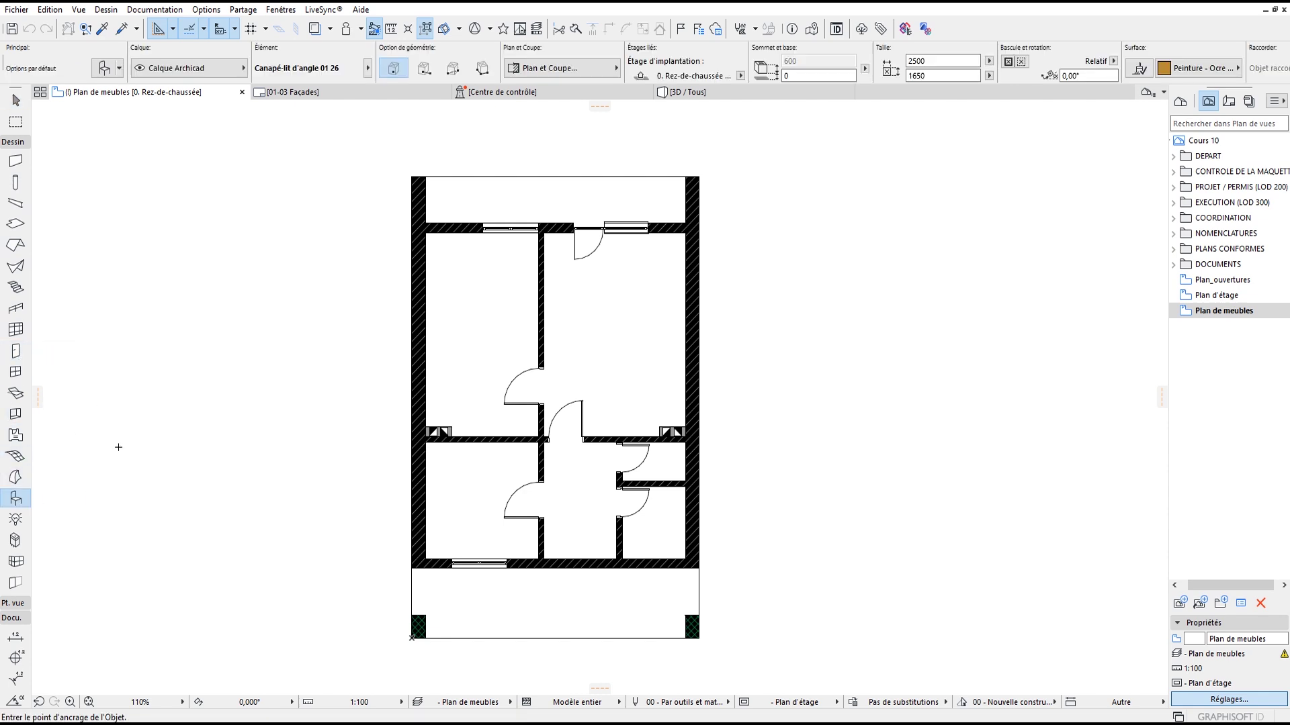
key(ctrl+t)
click(380, 267)
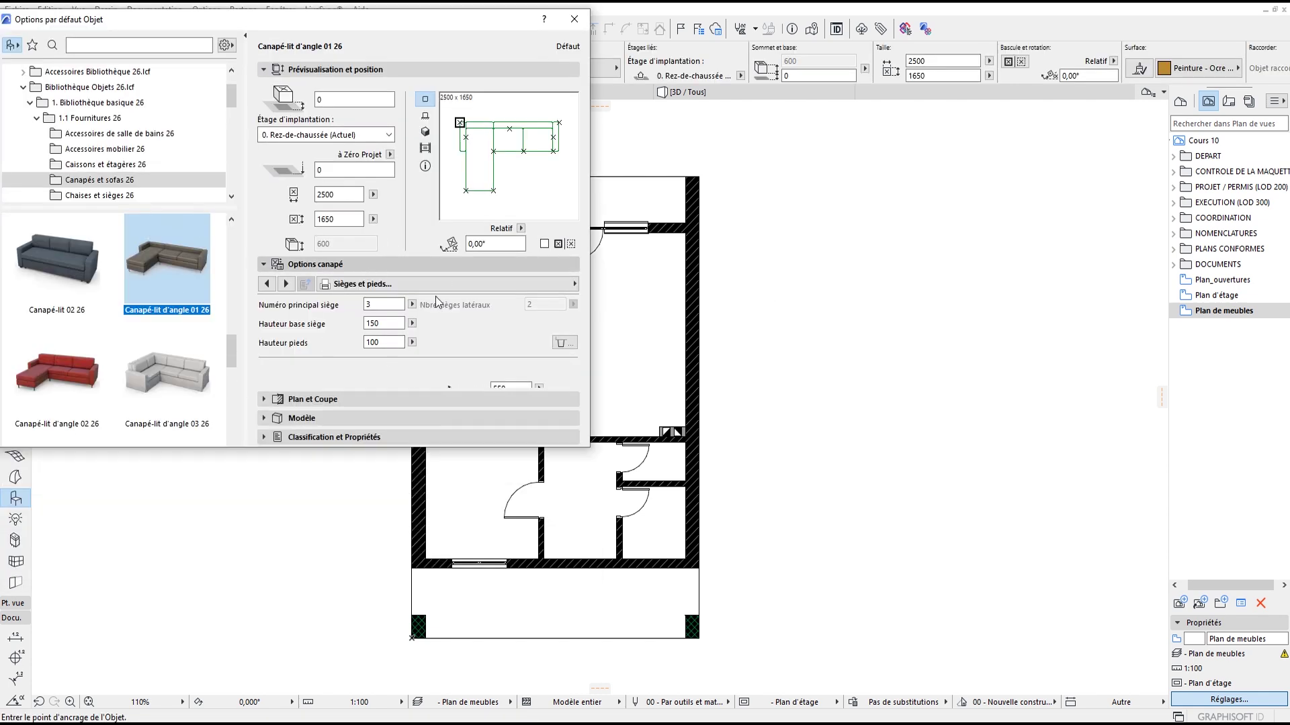
click(367, 262)
click(446, 284)
click(643, 285)
click(286, 283)
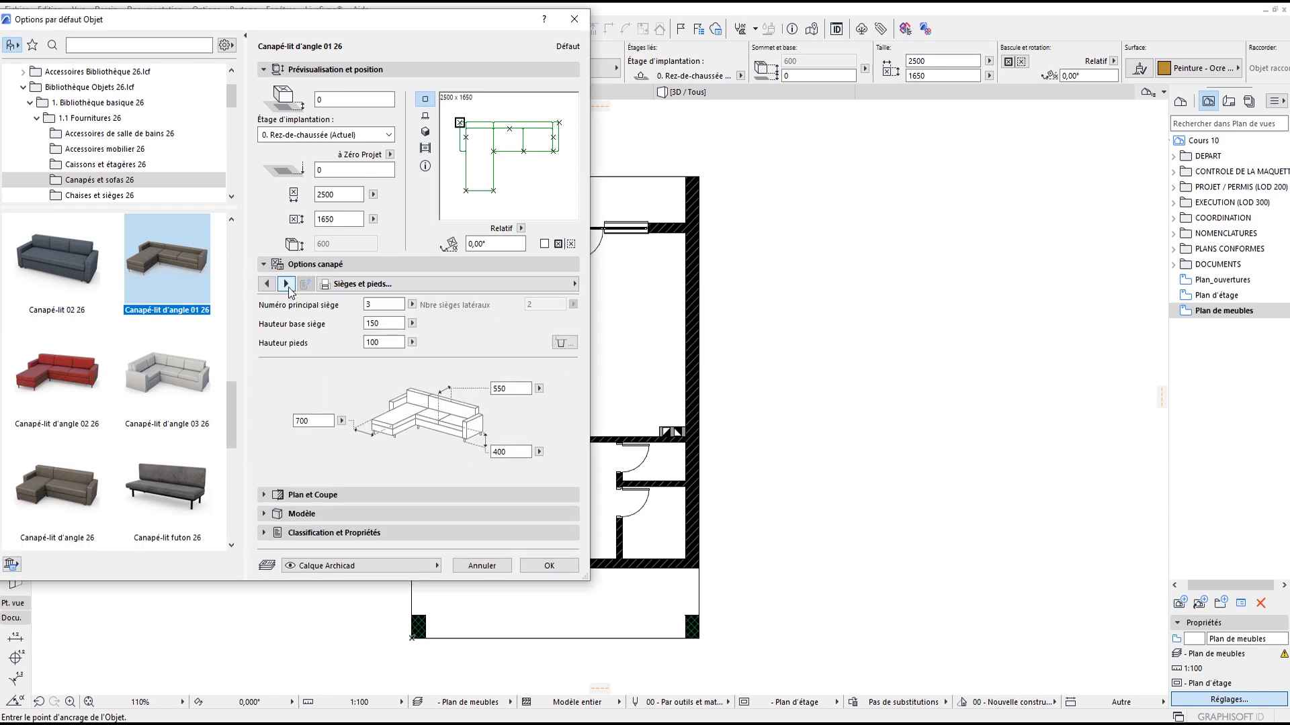
click(284, 289)
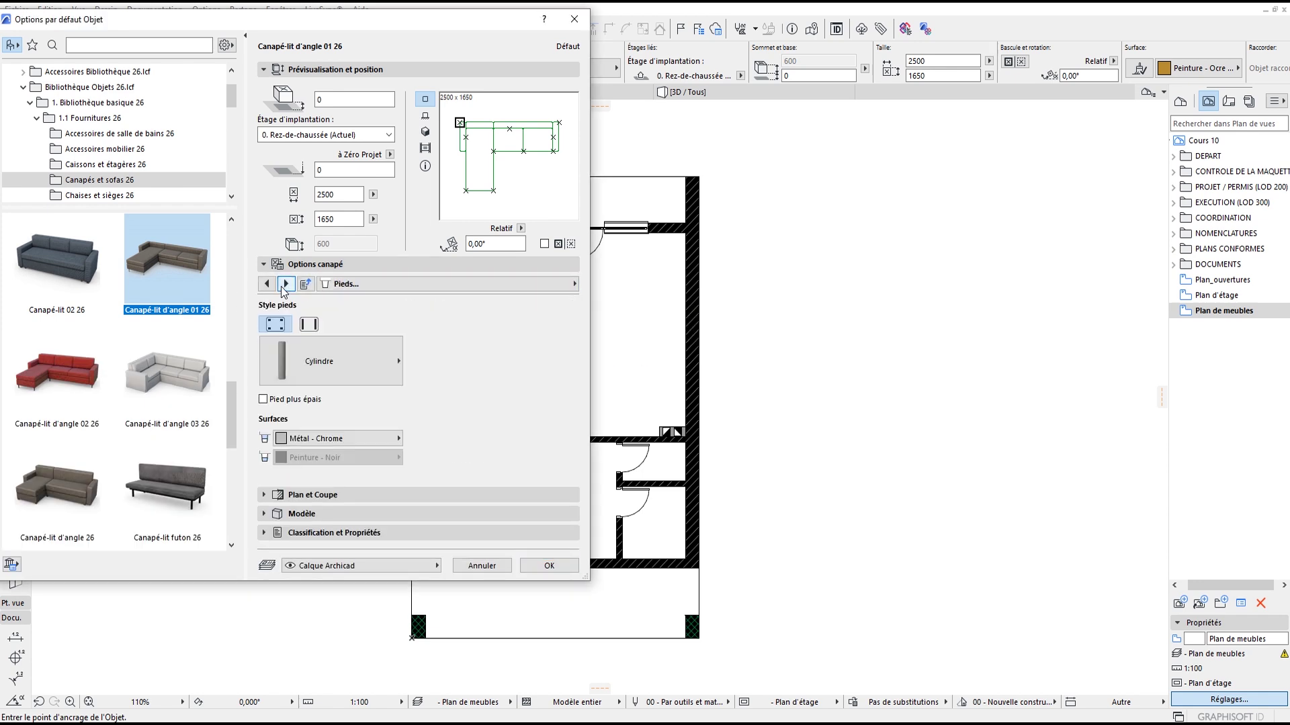
Step: Enable the object pen override and the cut-surface attribute override in the corner sofa's plan and section settings
click(310, 268)
click(360, 285)
scroll(563, 354, down, 1)
scroll(564, 358, down, 3)
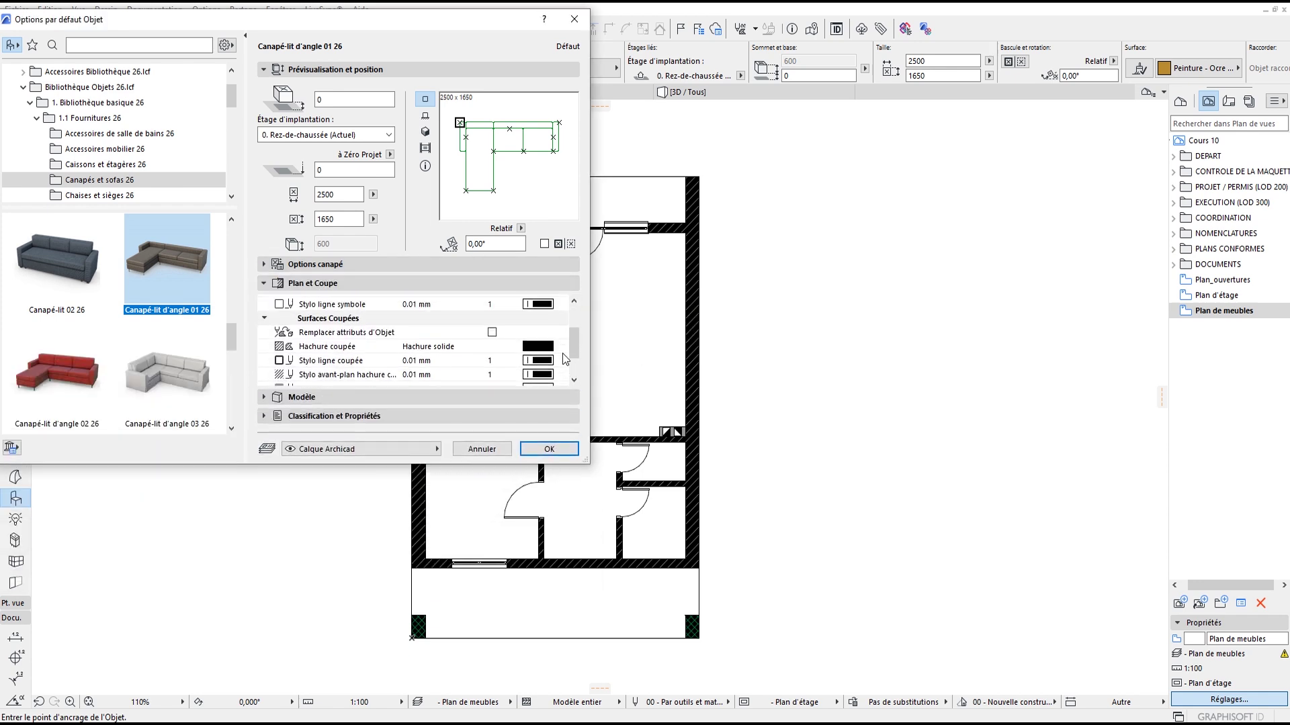
scroll(547, 350, up, 1)
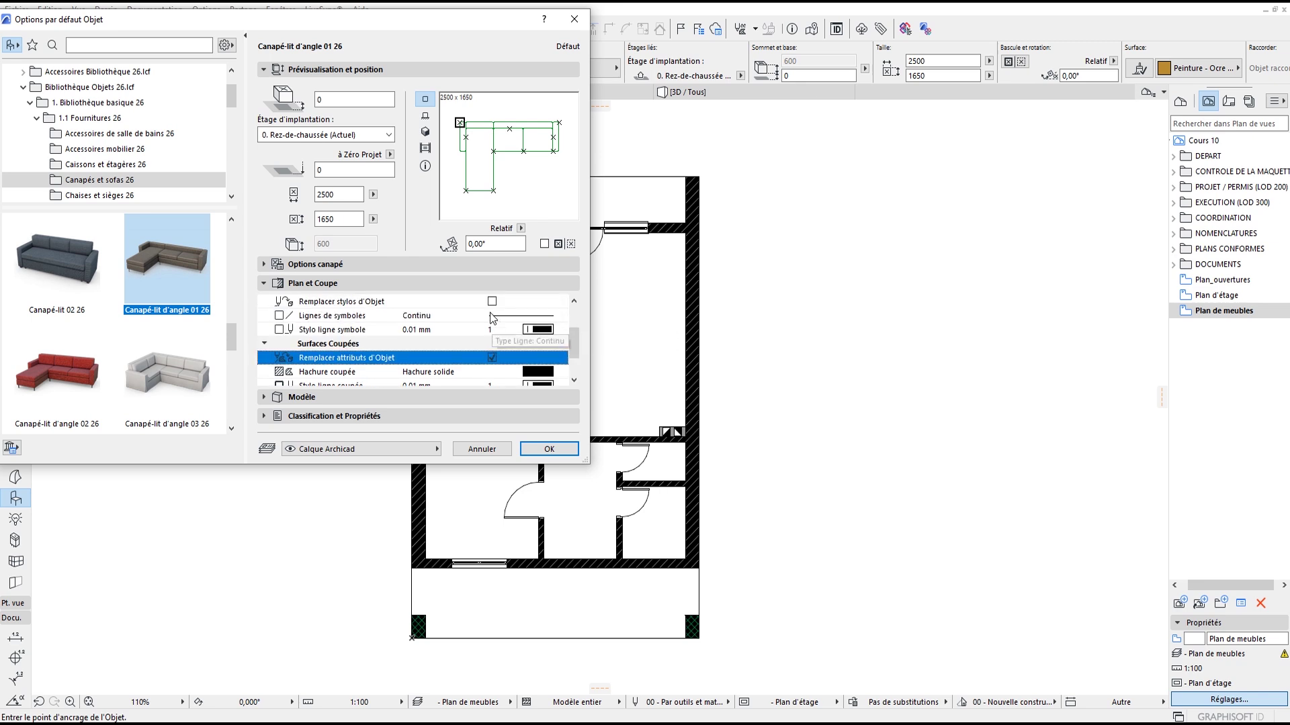
click(549, 449)
Step: Place the corner sofa bed in the large right-hand room and rotate it by -90°
click(637, 288)
scroll(672, 302, up, 4)
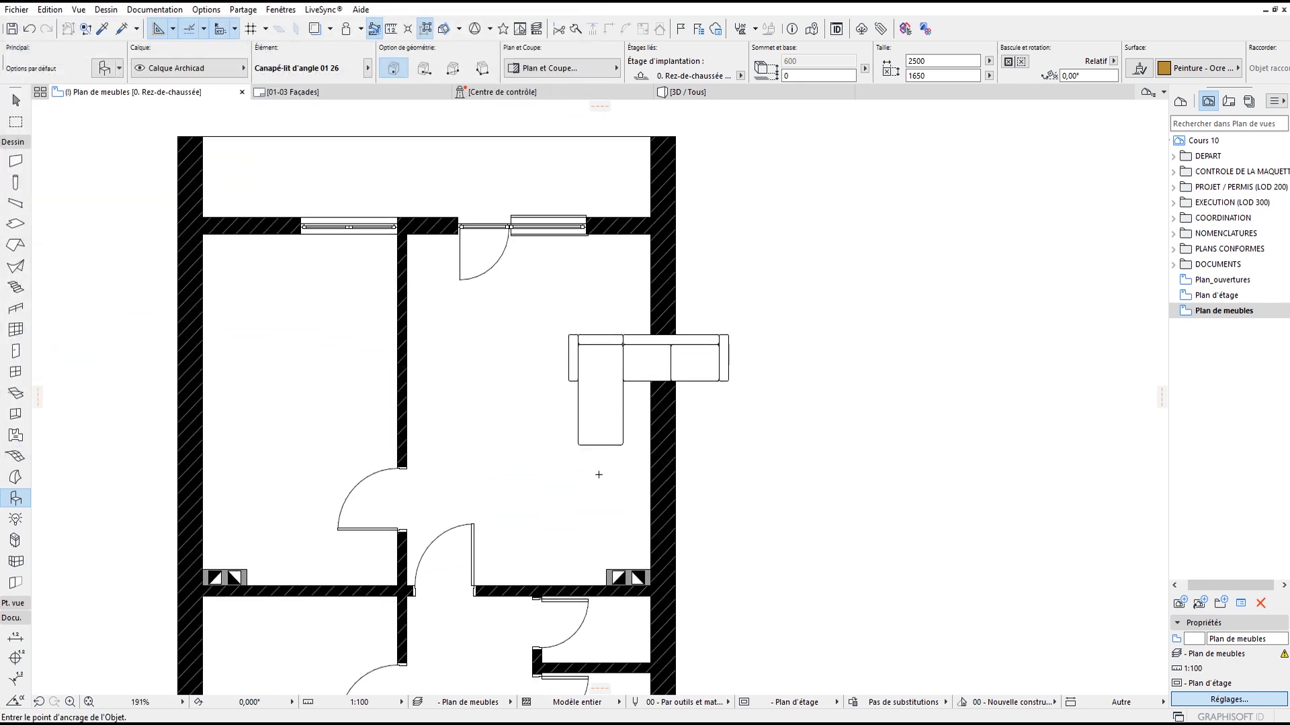
key(ctrl+e)
click(602, 369)
click(605, 464)
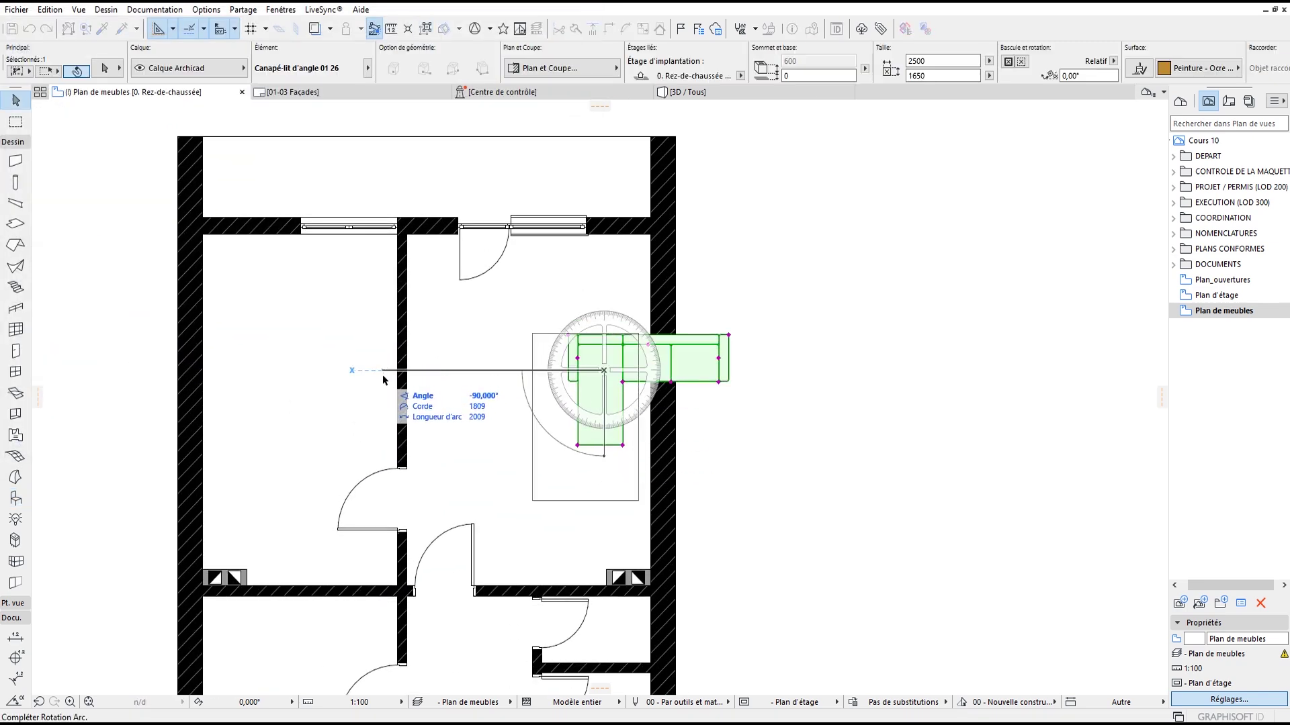
click(382, 374)
Step: Move the rotated corner sofa so that its back sits against the room's right wall
scroll(729, 417, up, 2)
middle_drag(729, 417, 621, 430)
click(493, 310)
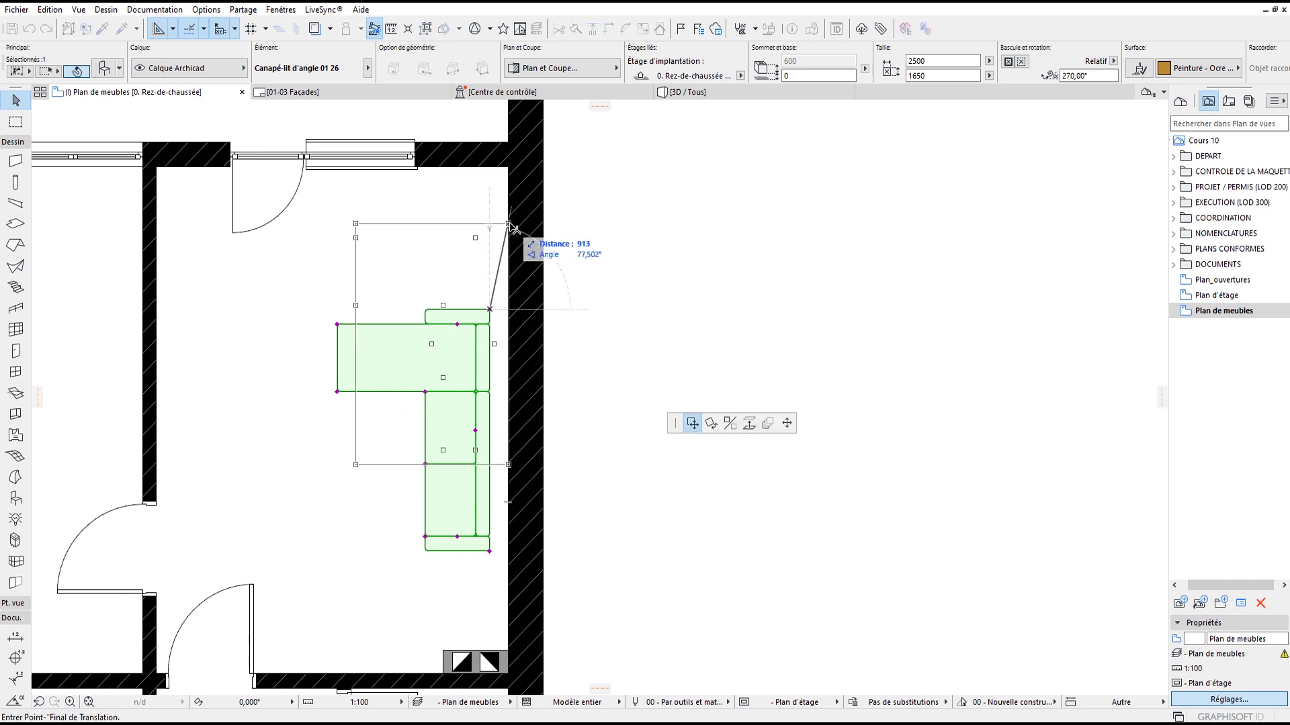
click(508, 224)
middle_drag(268, 327, 607, 318)
middle_drag(940, 428, 816, 438)
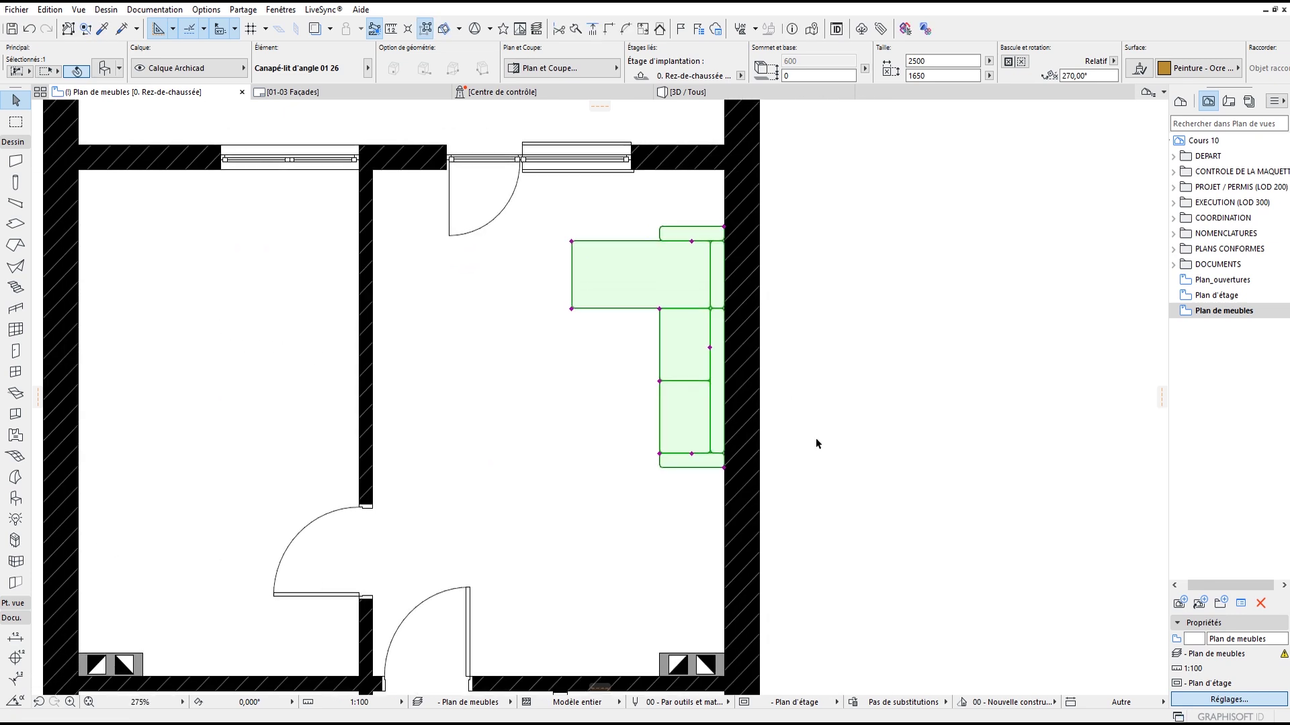
Step: Copy the corner sofa to the open floor on its left
middle_drag(695, 338, 684, 358)
key(ctrl+shift+d)
click(662, 331)
click(501, 391)
Step: Replace the copied sofa with the armchair Fauteuil convertible 02 26 from the Canapés et sofas 26 library folder
key(ctrl+t)
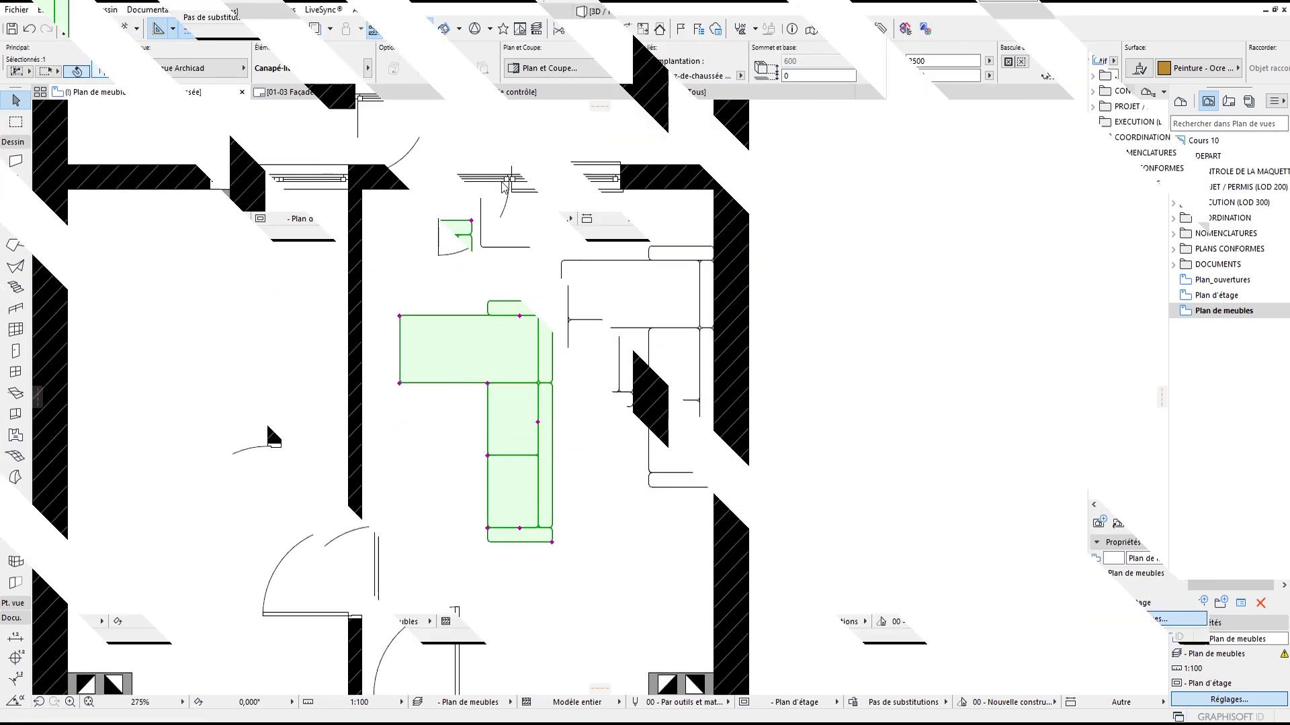
scroll(154, 165, down, 1)
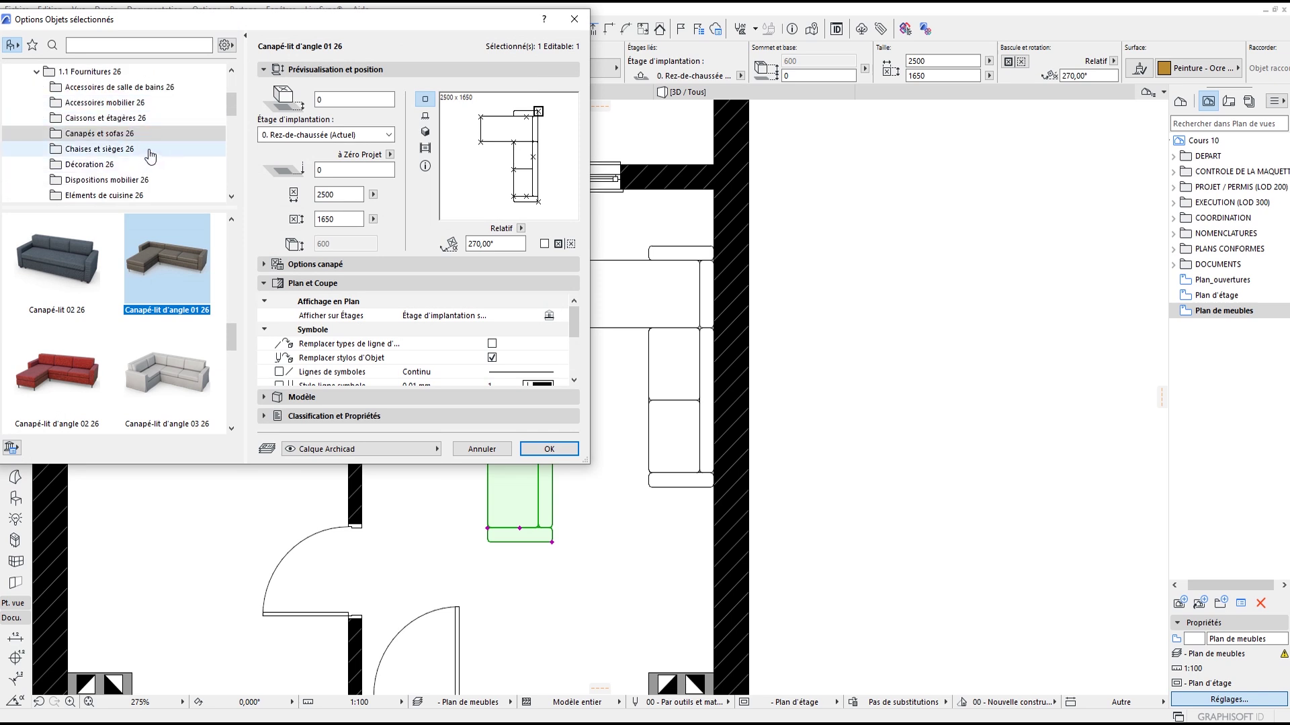
click(154, 148)
drag(231, 236, 236, 289)
click(144, 134)
scroll(171, 291, down, 5)
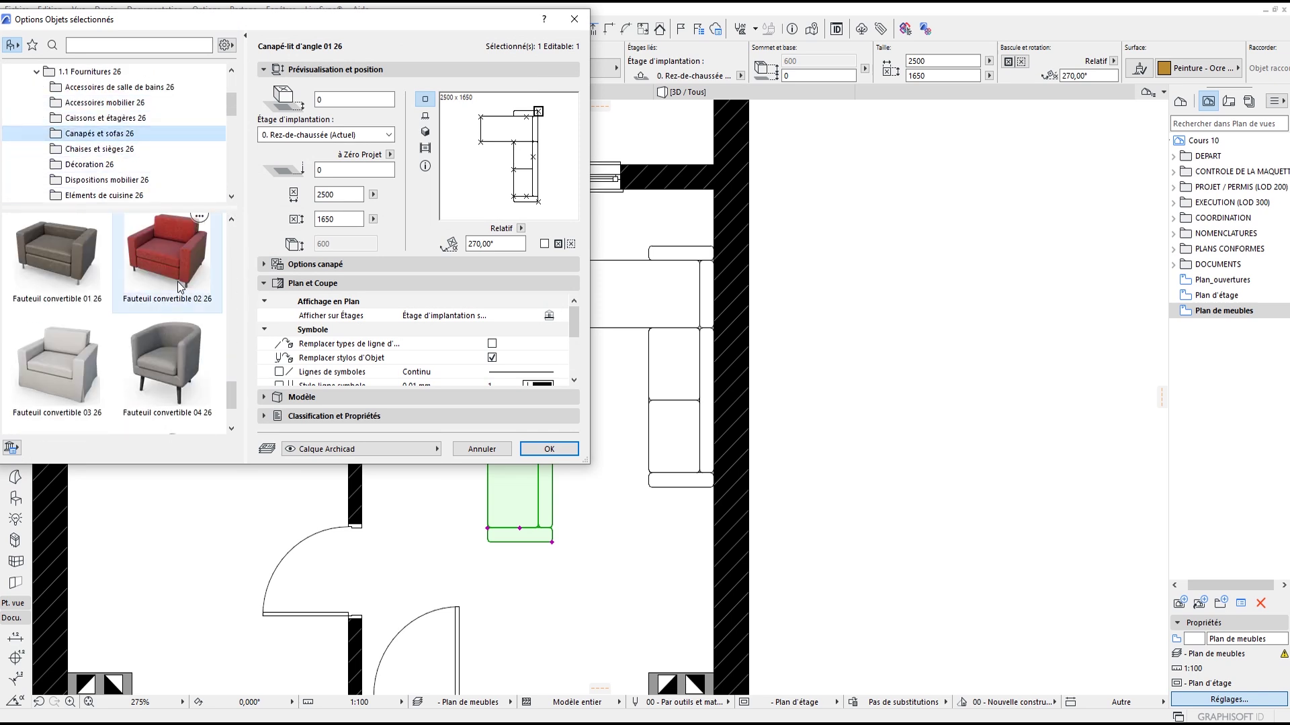
scroll(135, 275, up, 4)
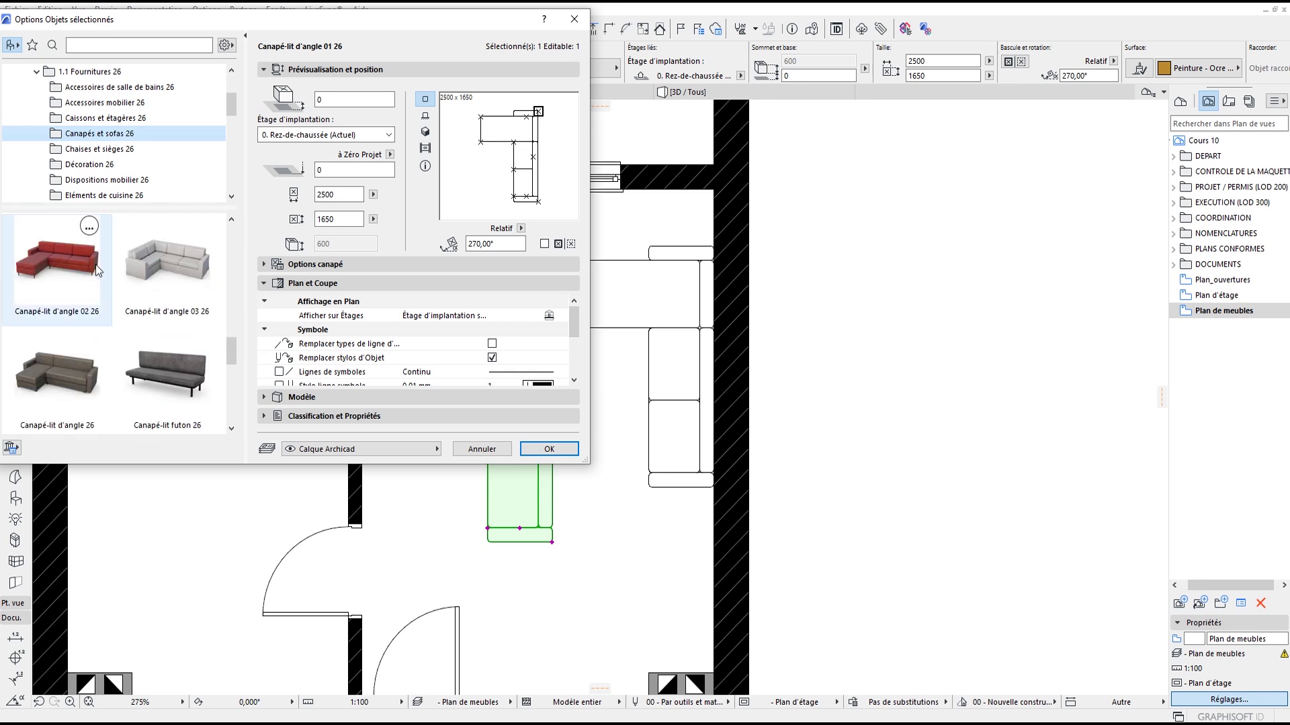
scroll(124, 268, down, 1)
scroll(124, 268, down, 1)
click(157, 316)
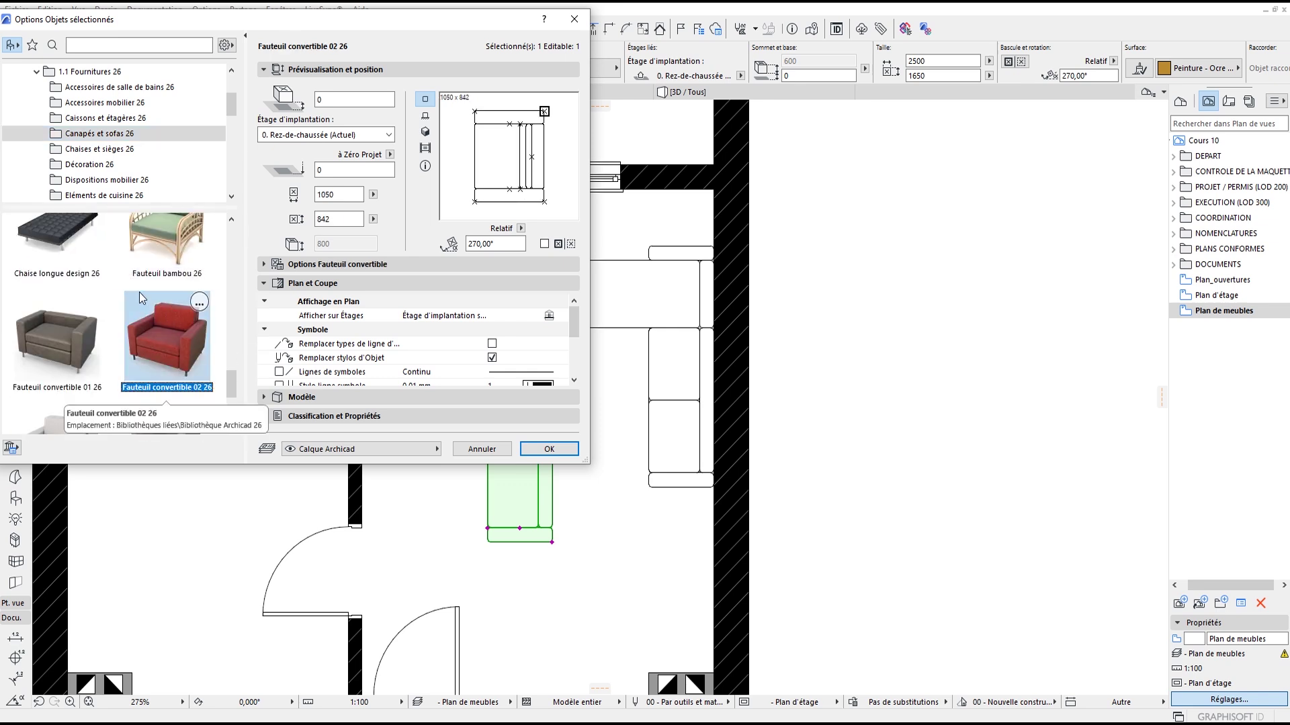
click(572, 453)
Step: Move the armchair down and rotate it a quarter turn to an angle of 180°
scroll(536, 370, up, 2)
key(ctrl+d)
click(521, 342)
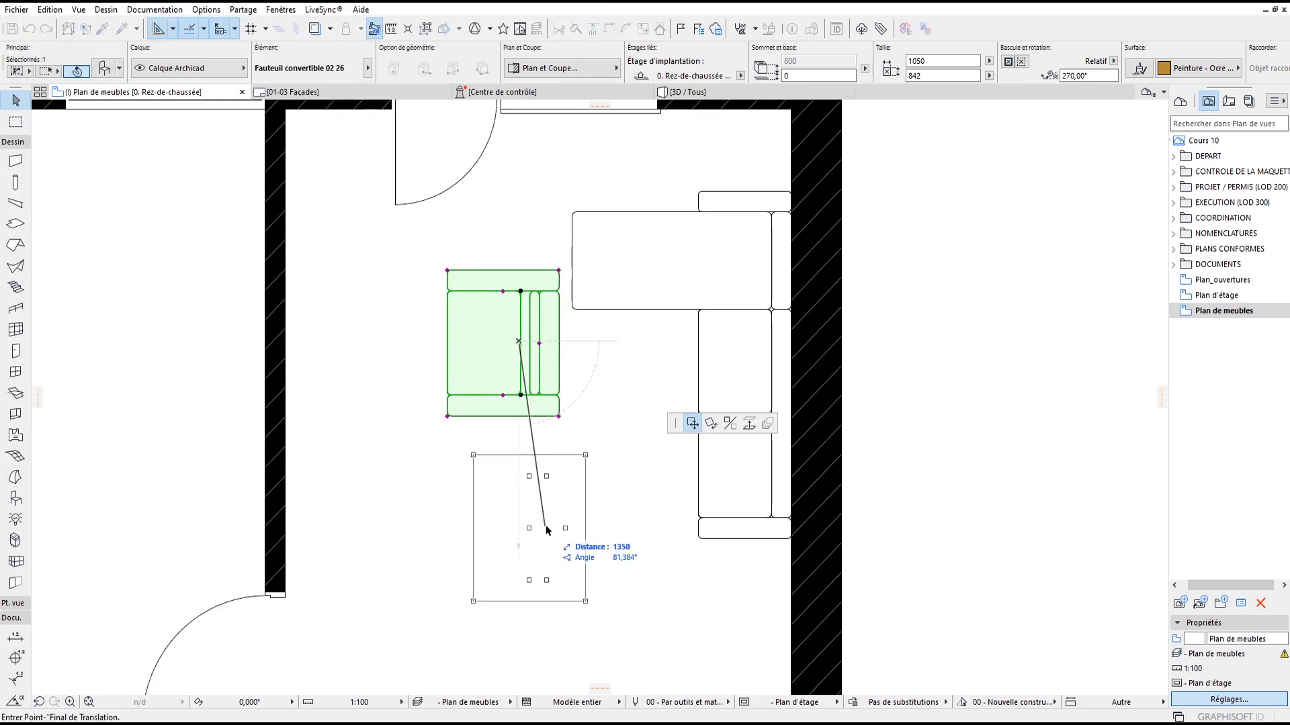
click(558, 518)
key(ctrl+e)
click(547, 522)
click(450, 512)
click(548, 366)
Step: Shift the armchair further down the room, below the level of the sofa's lower end, and fine-tune its vertical position
middle_drag(625, 579, 553, 329)
scroll(553, 329, down, 2)
key(ctrl+d)
click(527, 285)
click(527, 346)
scroll(638, 408, up, 1)
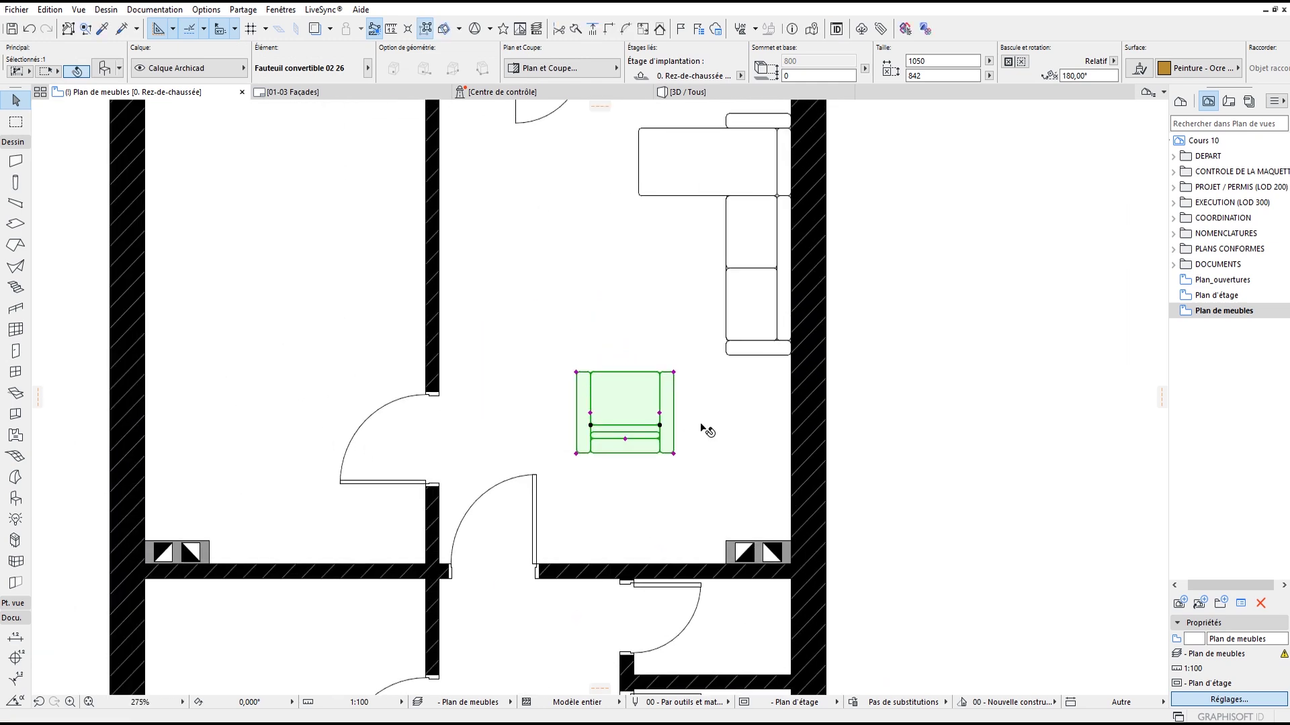
middle_drag(628, 389, 658, 389)
key(ctrl+d)
click(661, 381)
click(662, 373)
Step: Copy the armchair upward into the space beside the corner sofa
key(ctrl+shift+d)
click(641, 397)
click(655, 268)
Step: Open the copied armchair's object settings and search the library for "table", browsing the table models
key(ctrl+t)
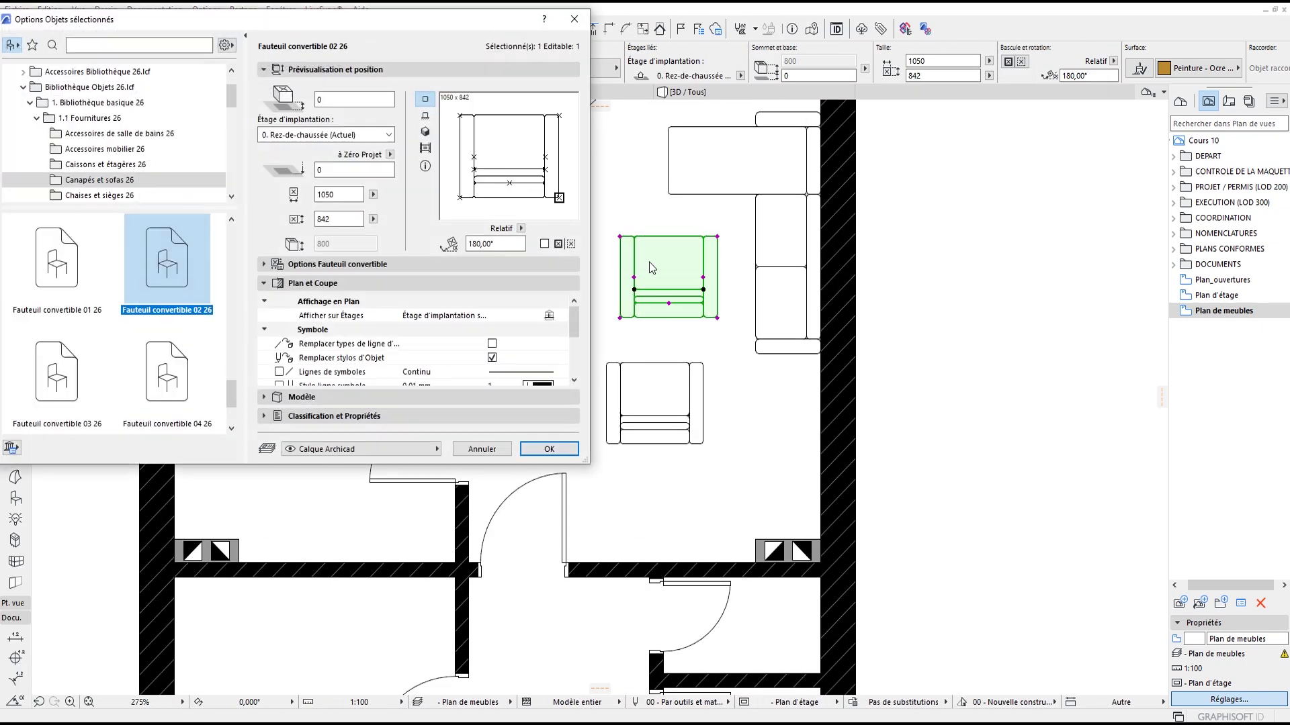
scroll(152, 162, down, 1)
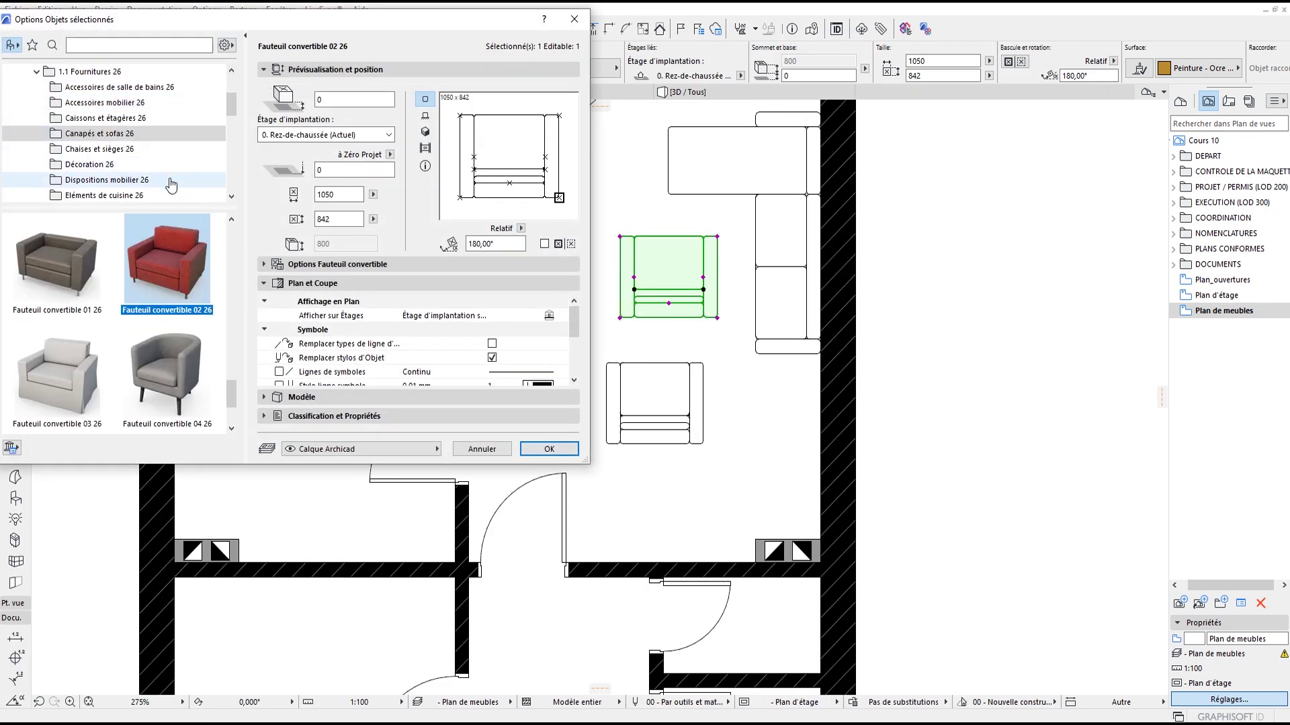
scroll(171, 185, down, 3)
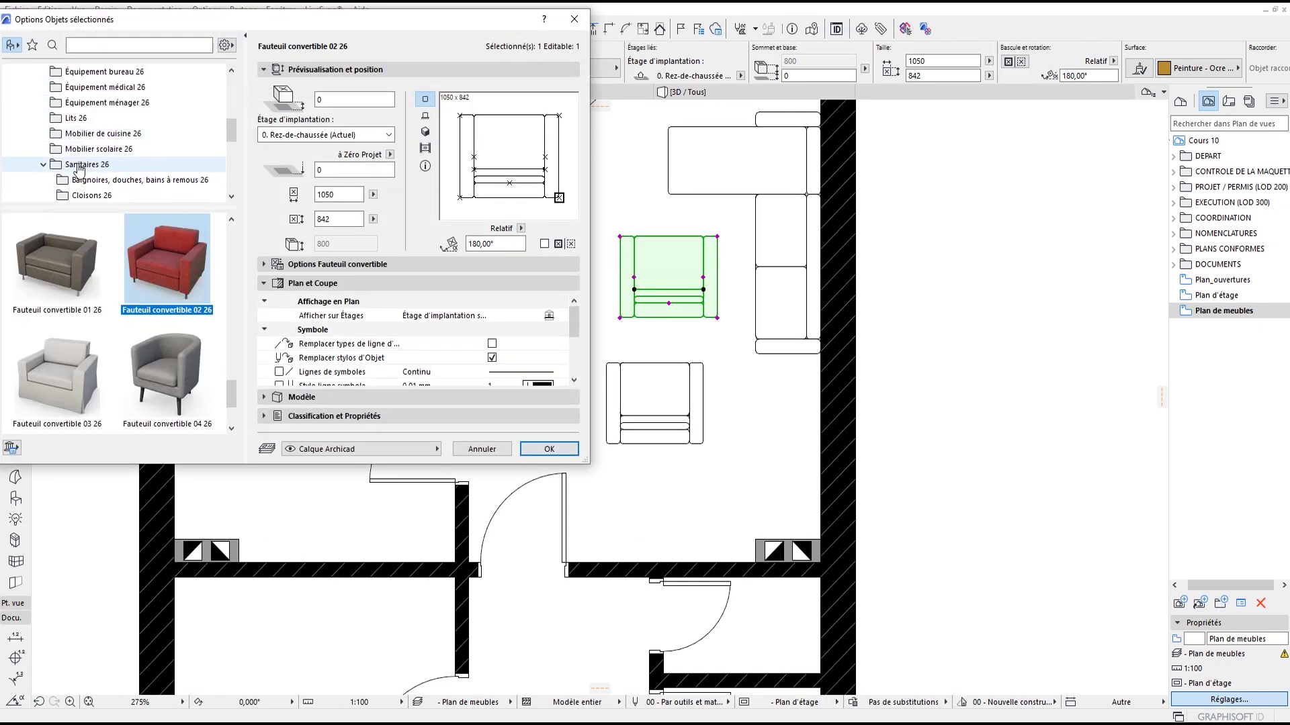
click(98, 46)
text(table)
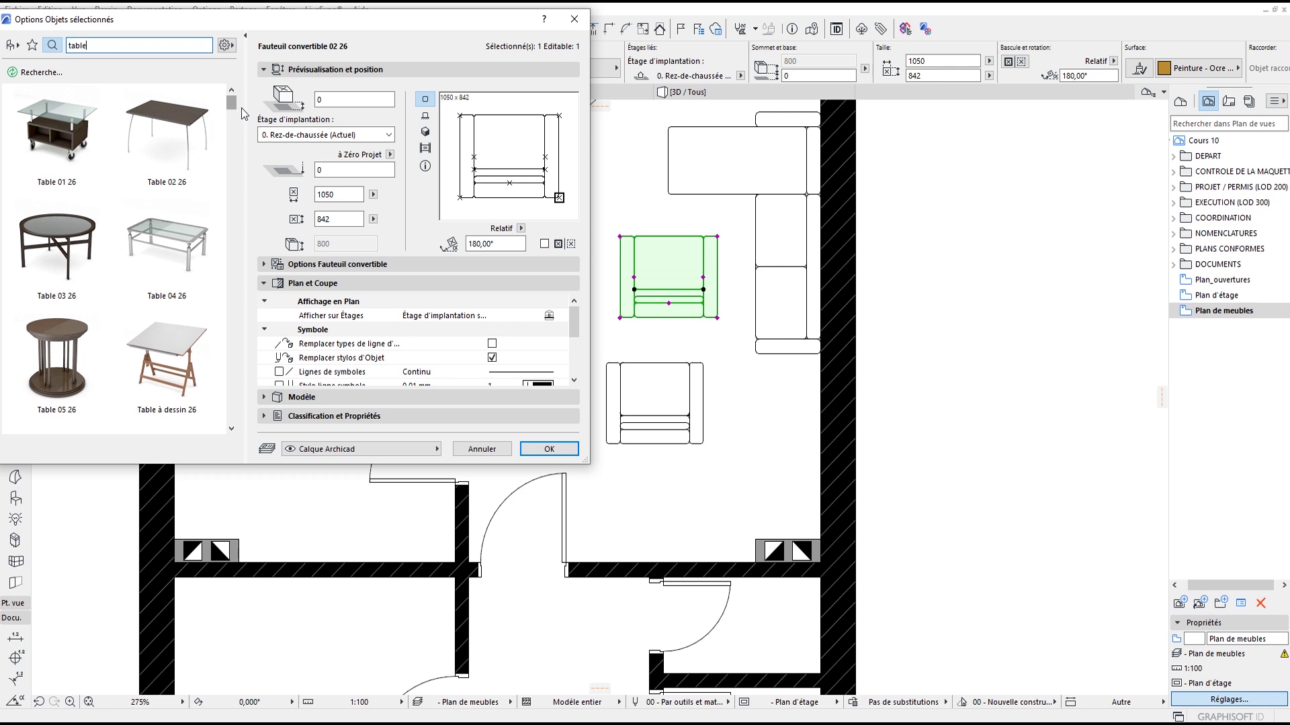
drag(229, 109, 244, 147)
scroll(103, 258, down, 4)
scroll(102, 258, up, 7)
scroll(142, 228, up, 5)
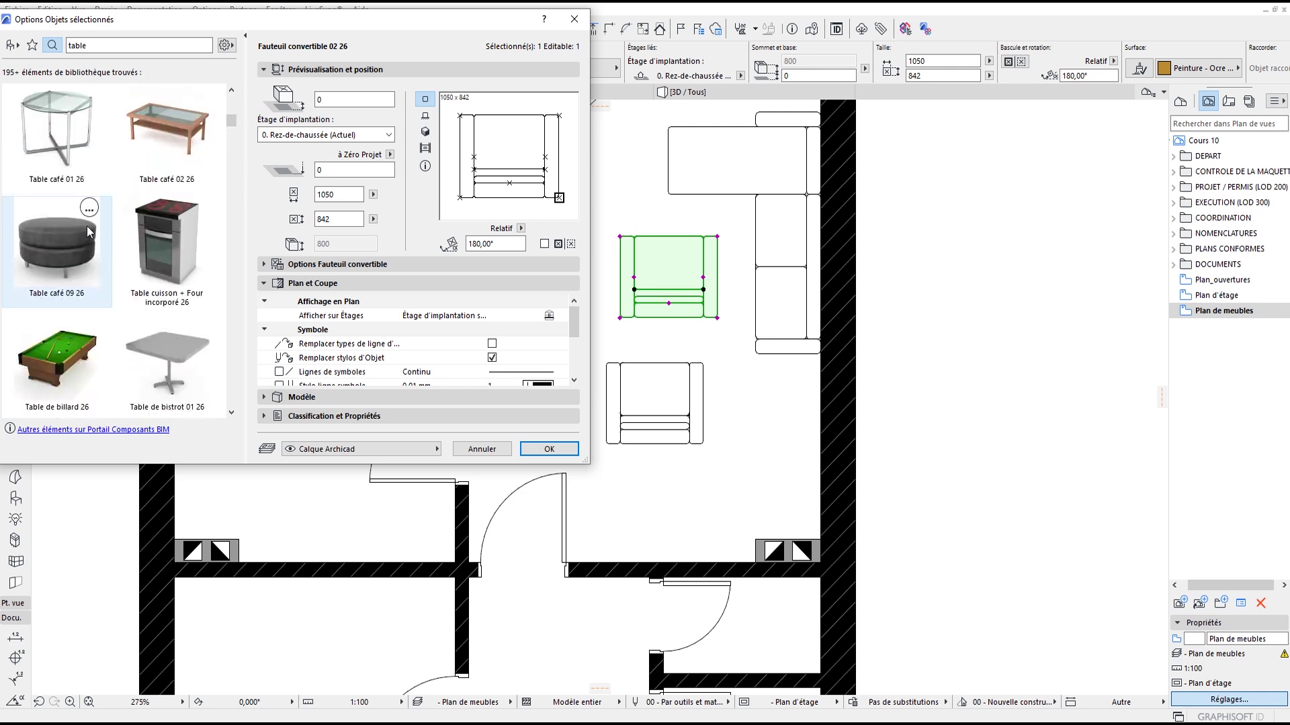
Step: Replace the copied armchair with the round coffee table Table café 01 26
click(84, 208)
scroll(526, 345, down, 2)
scroll(527, 345, up, 1)
click(548, 449)
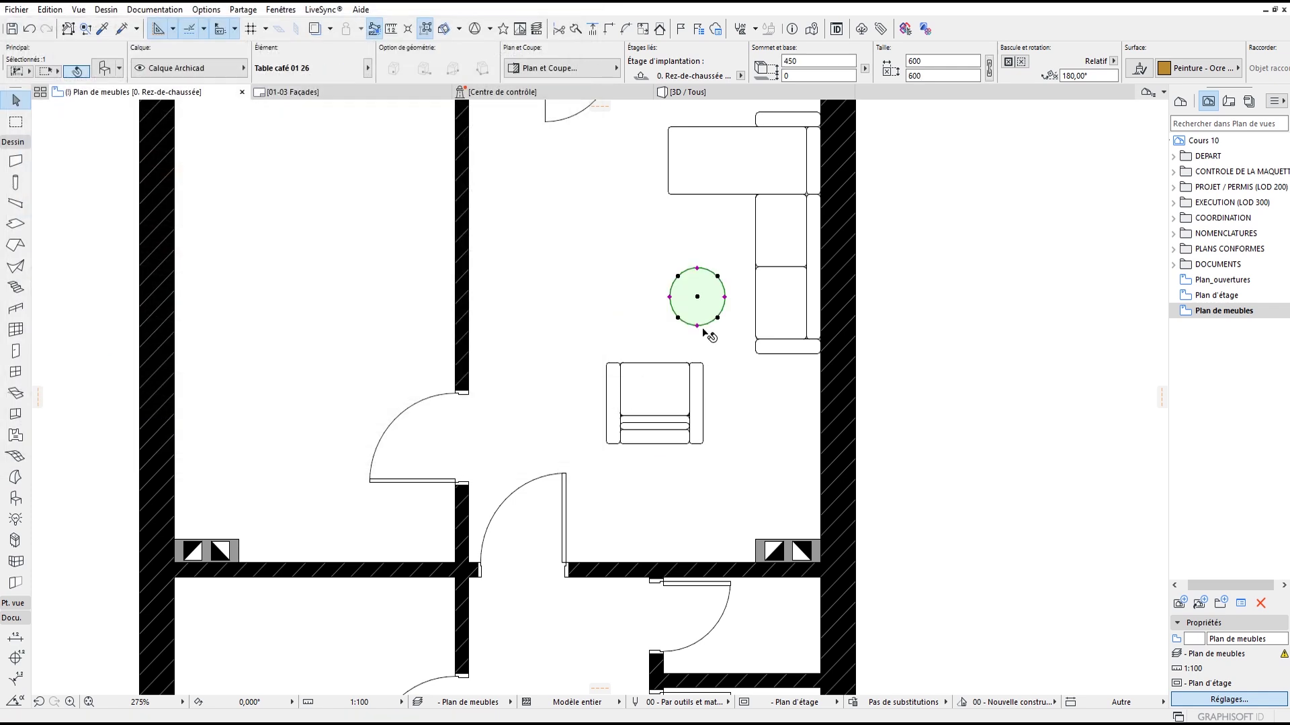
Step: Move the round coffee table slightly left and up, centring it above the armchair, and deselect it
scroll(700, 305, up, 2)
middle_drag(699, 305, 747, 444)
click(746, 434)
click(684, 411)
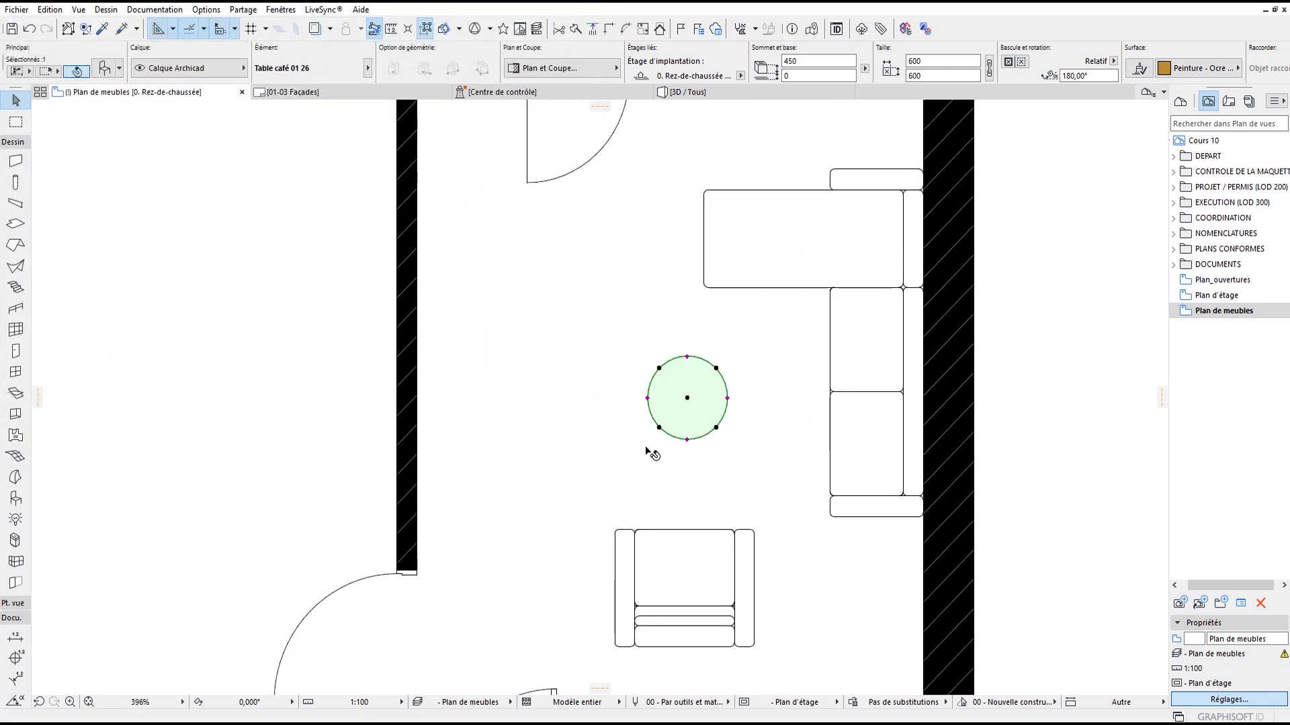
click(653, 526)
scroll(774, 489, down, 2)
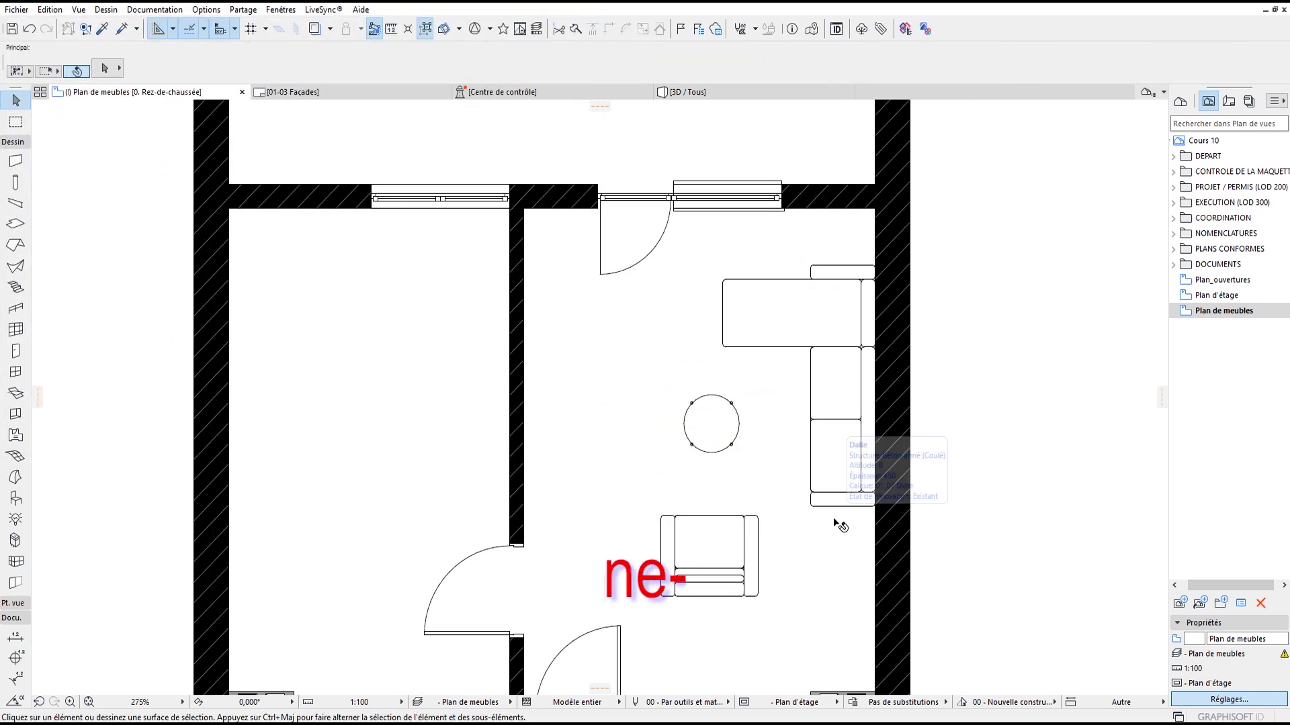
Step: Copy the round coffee table to the left, beside the partition wall
click(685, 421)
click(691, 403)
ctrl+click(549, 364)
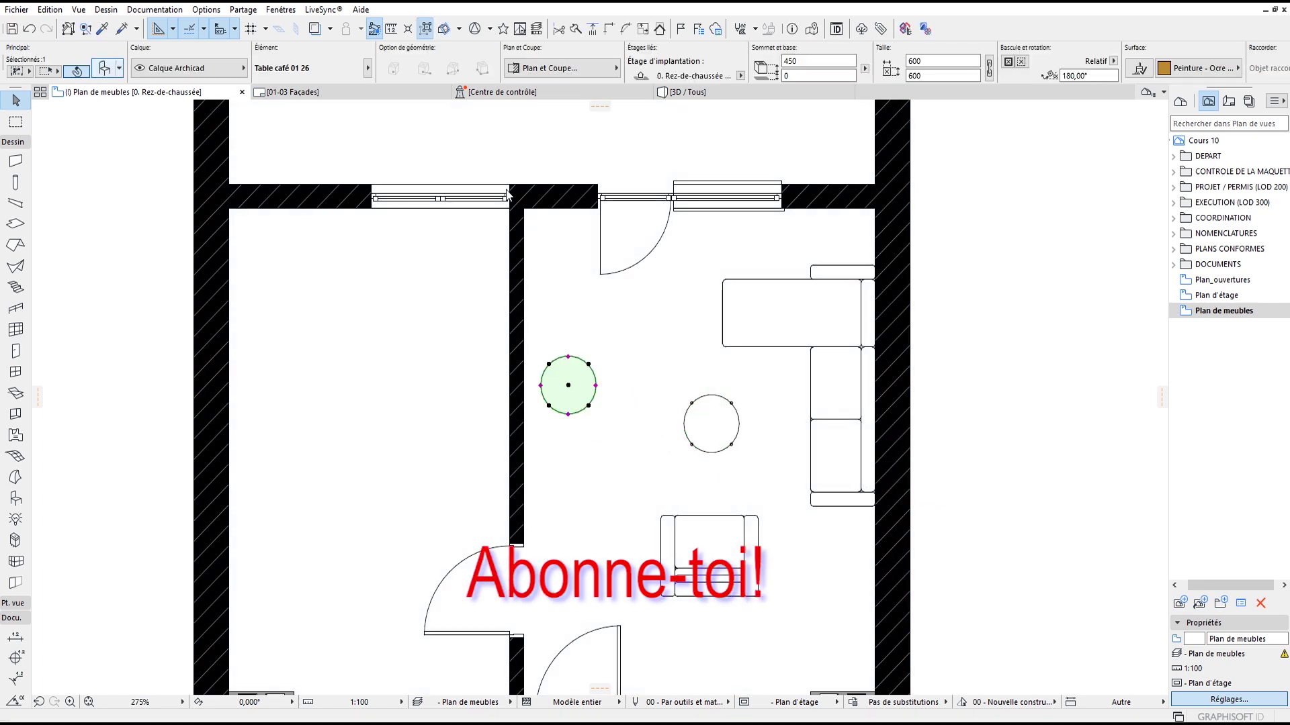
Step: Try replacing the copied round table with Table basse 05 26, previewing it in 3D and browsing the other library tables
key(ctrl+t)
scroll(61, 306, up, 5)
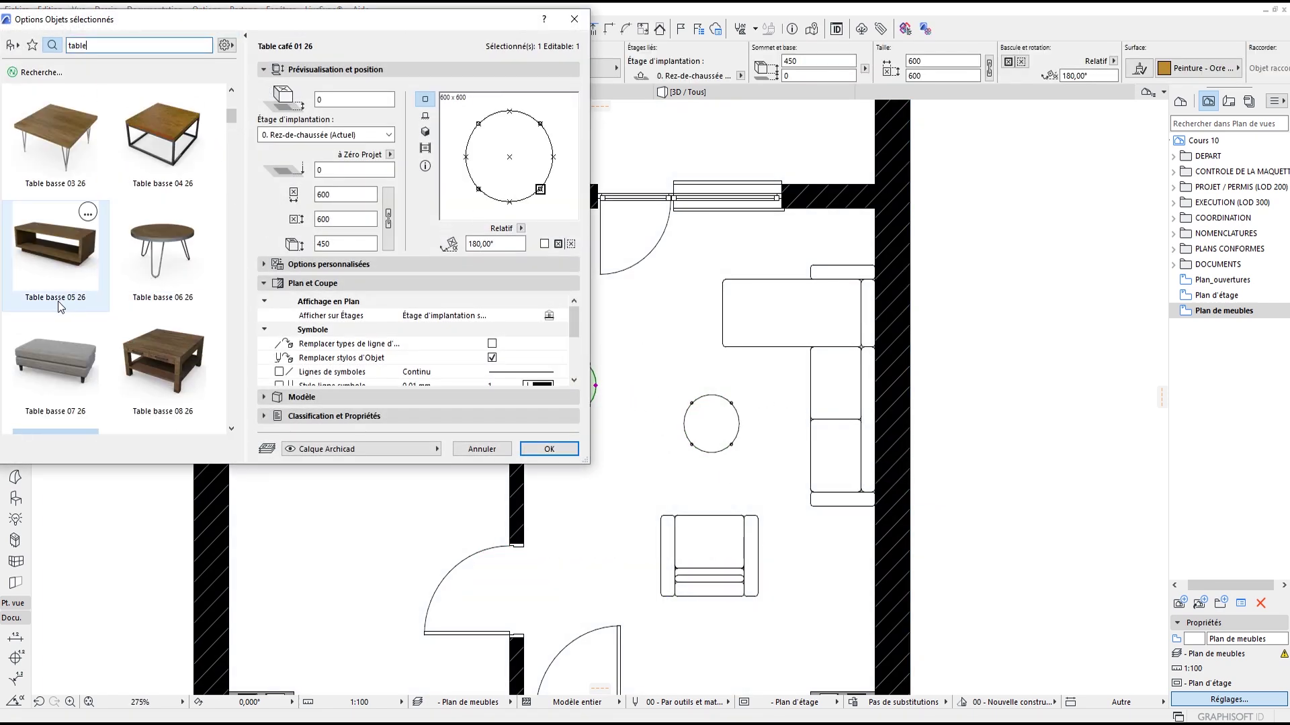
click(60, 306)
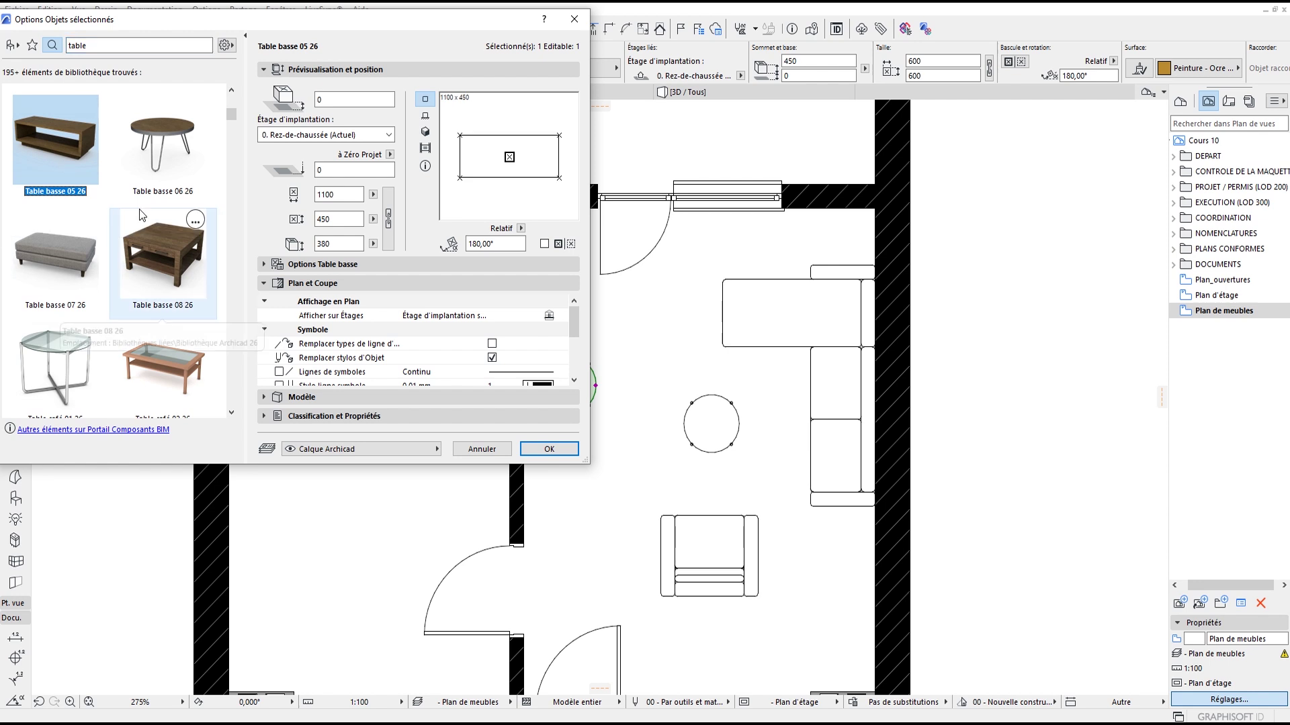
click(425, 131)
drag(235, 114, 266, 98)
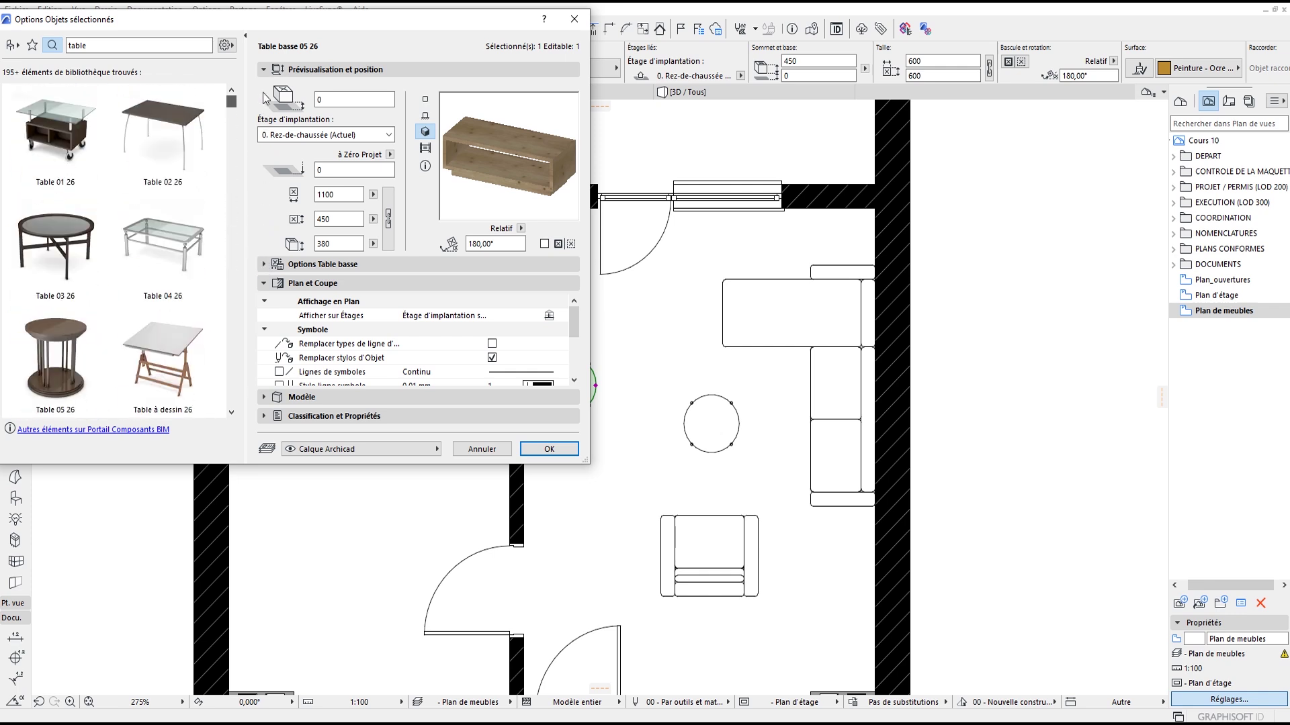
scroll(127, 228, down, 10)
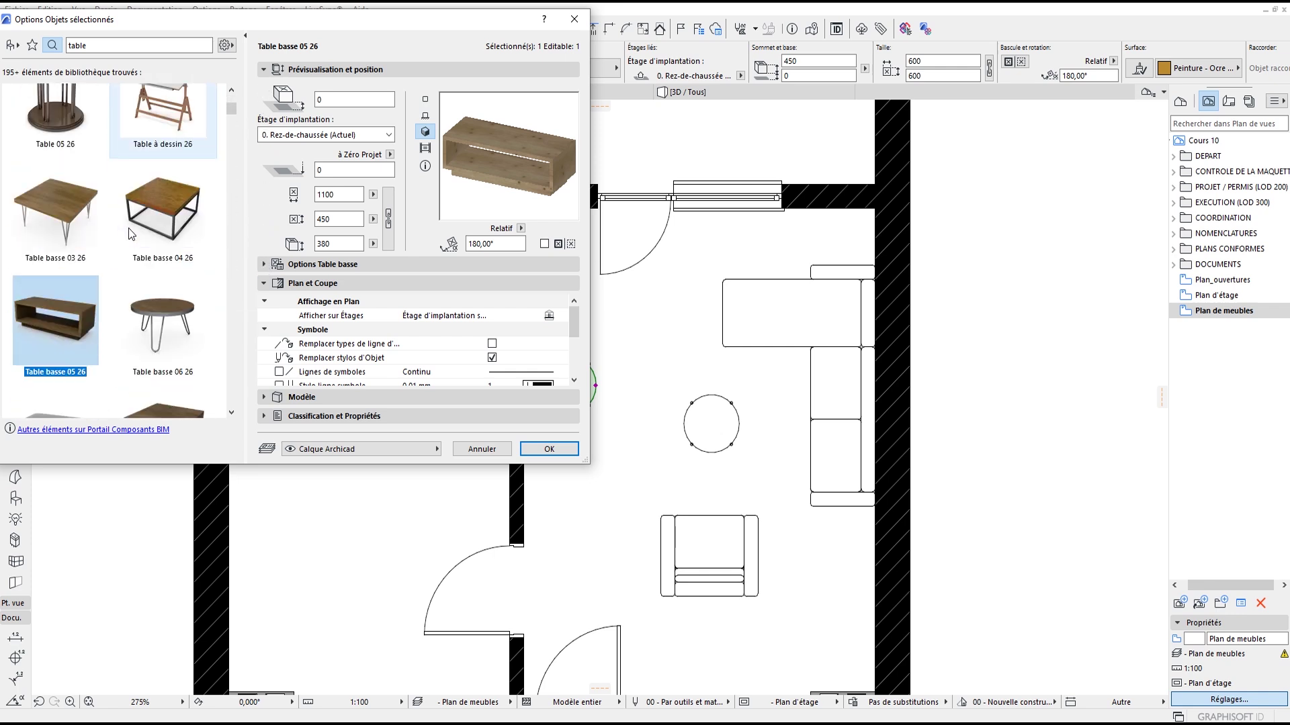
scroll(128, 228, up, 10)
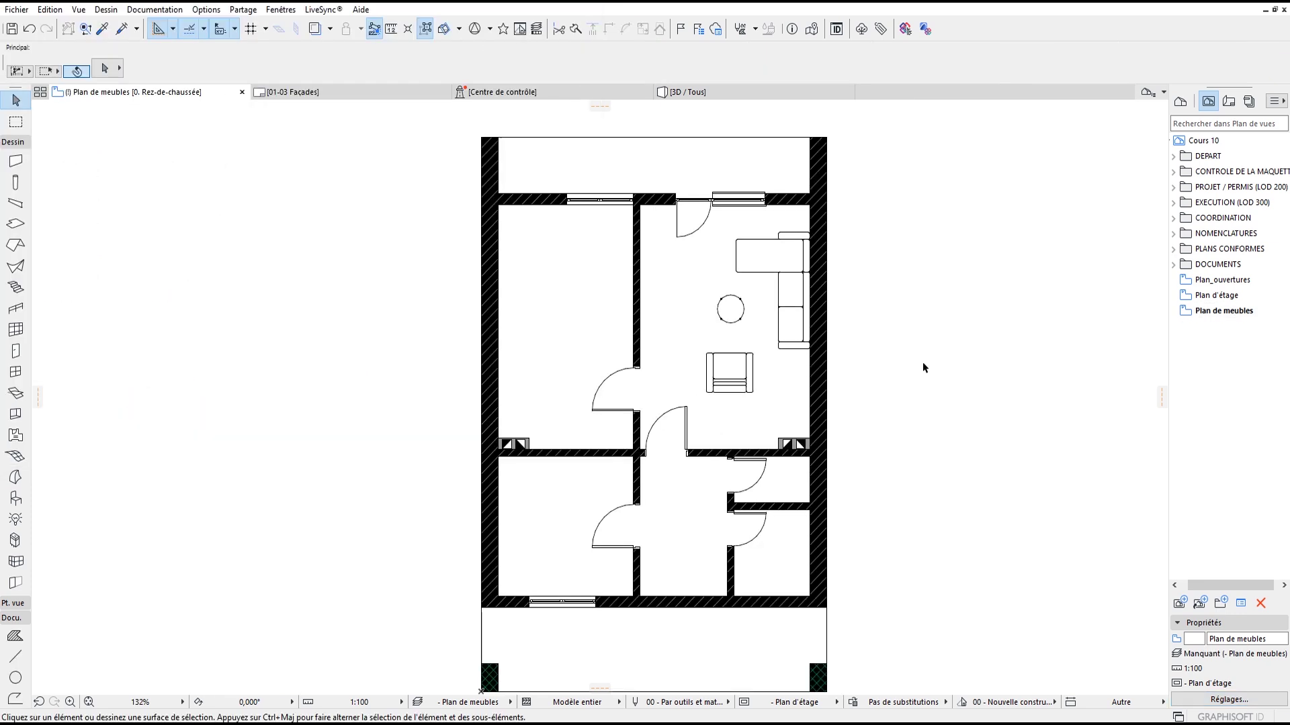
Step: Set the Object tool's default to the Meuble sideboard from the Salon library folder
scroll(679, 303, down, 2)
scroll(760, 269, up, 3)
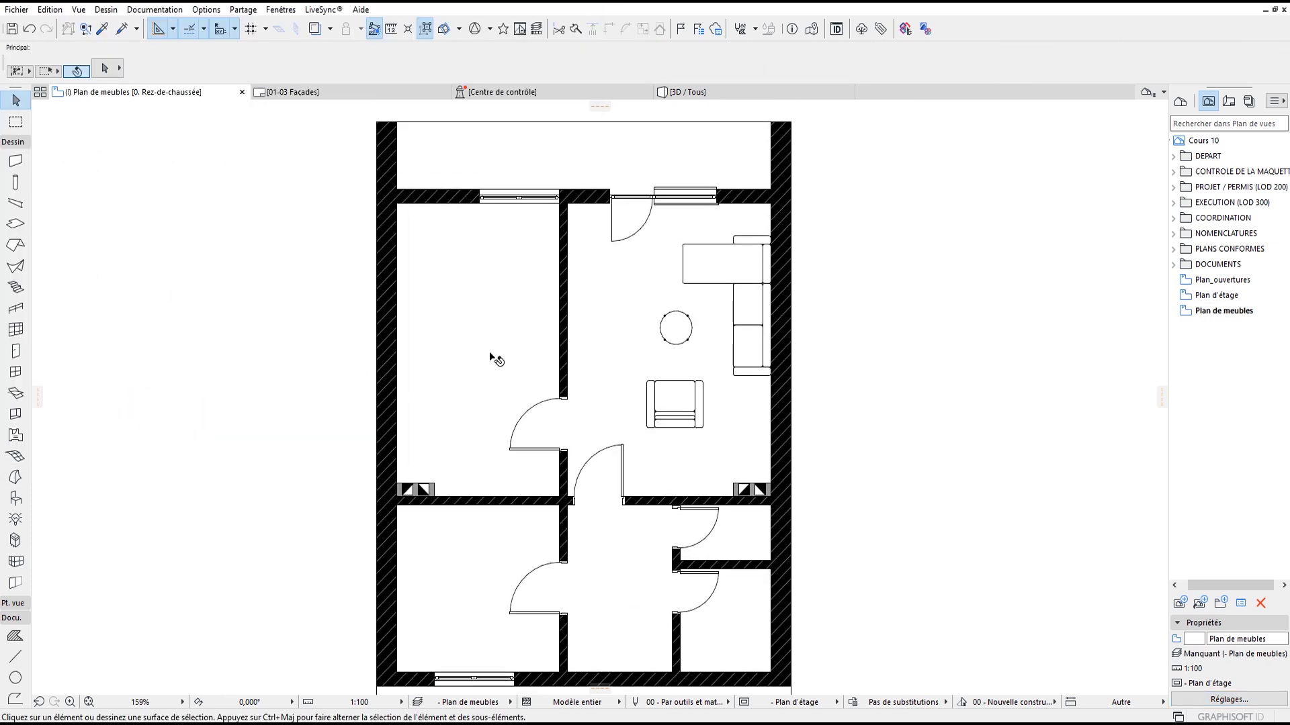
click(16, 499)
key(ctrl+t)
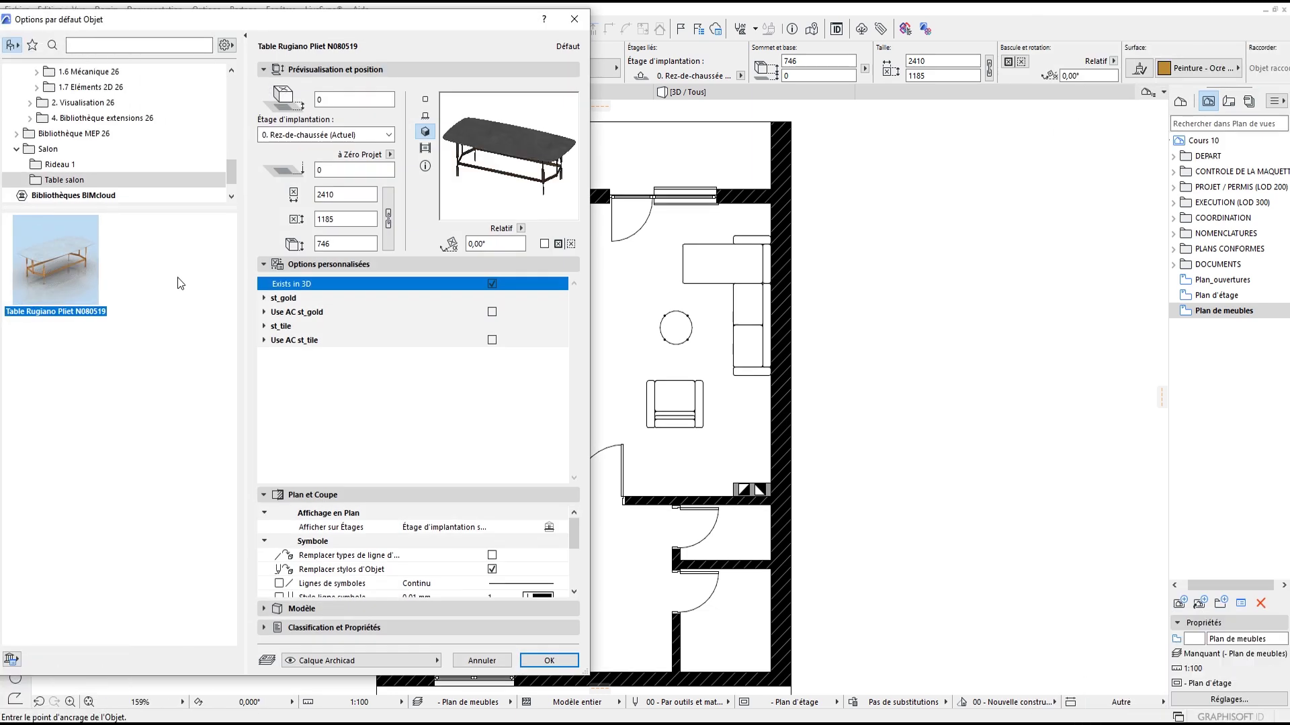
click(60, 119)
drag(228, 263, 248, 440)
click(56, 554)
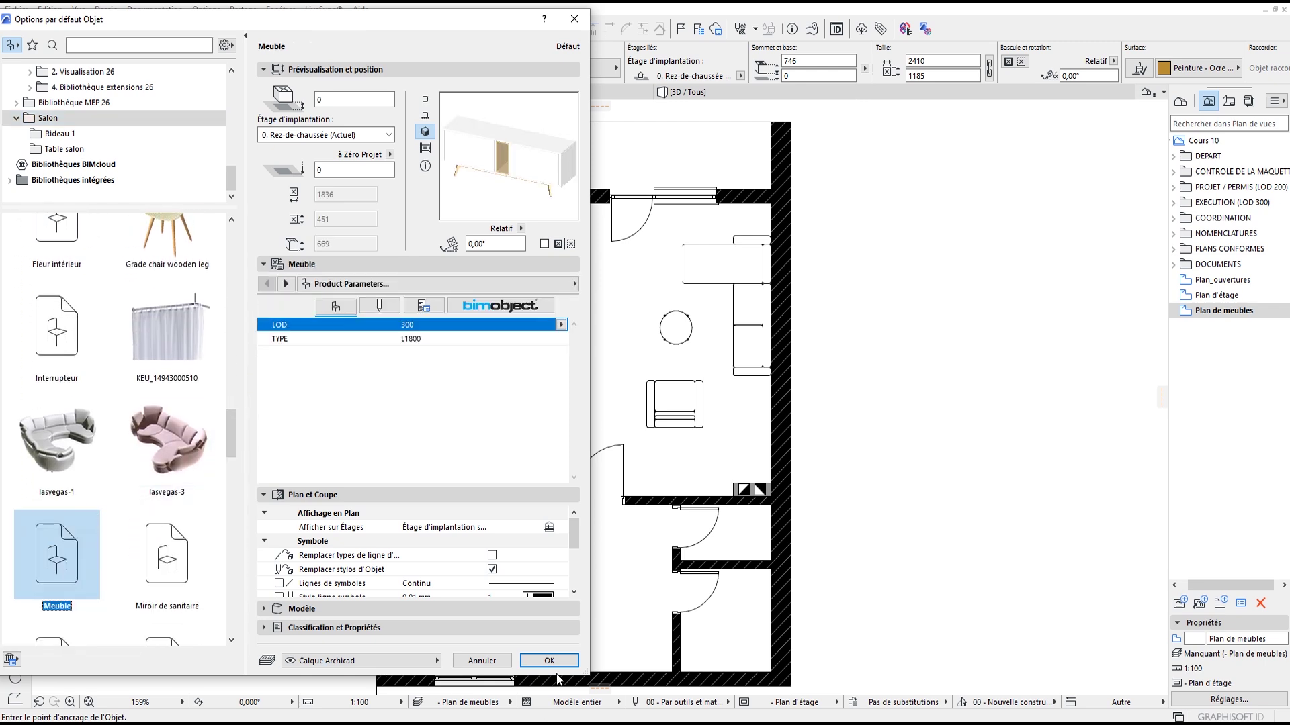
click(548, 660)
Step: Place the Meuble sideboard in the living room, between the partition wall and the sofa
scroll(635, 323, up, 2)
middle_drag(634, 323, 538, 454)
click(536, 449)
key(Escape)
click(561, 437)
key(Delete)
Step: Rotate the sideboard 90° and move it against the partition wall, opposite the sofa
click(535, 472)
key(ctrl+e)
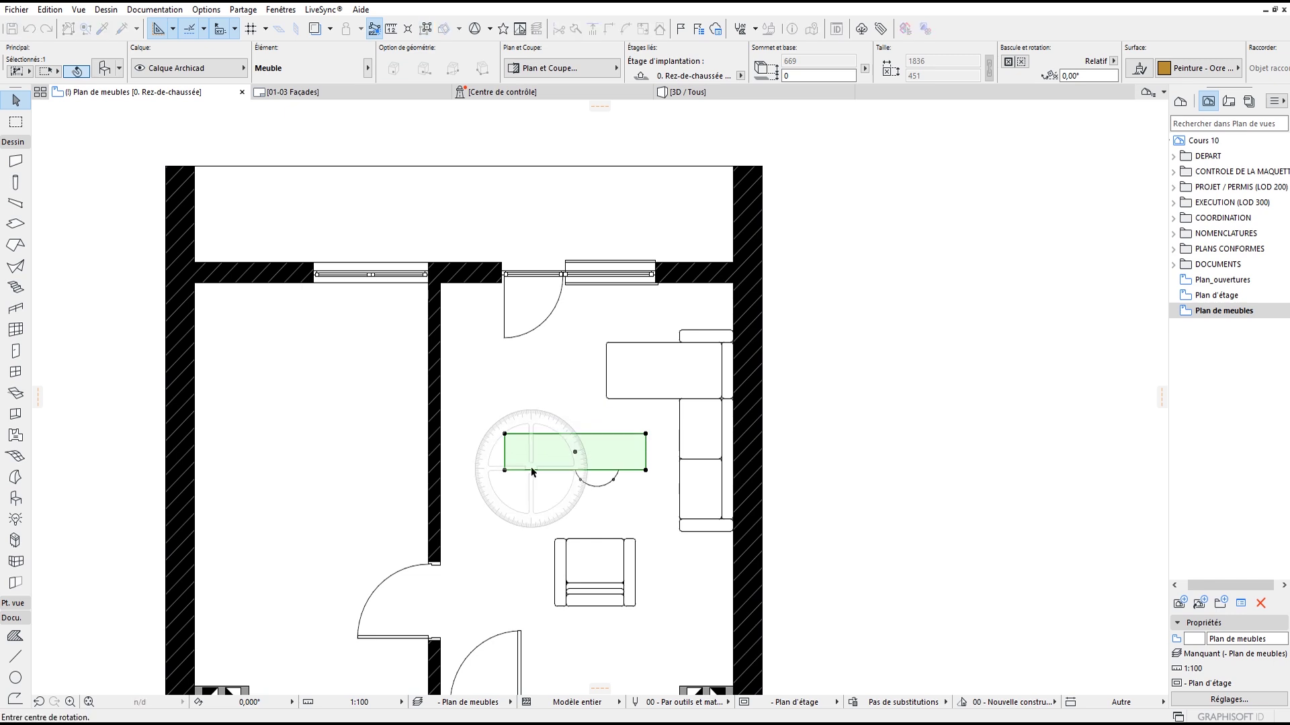
click(699, 460)
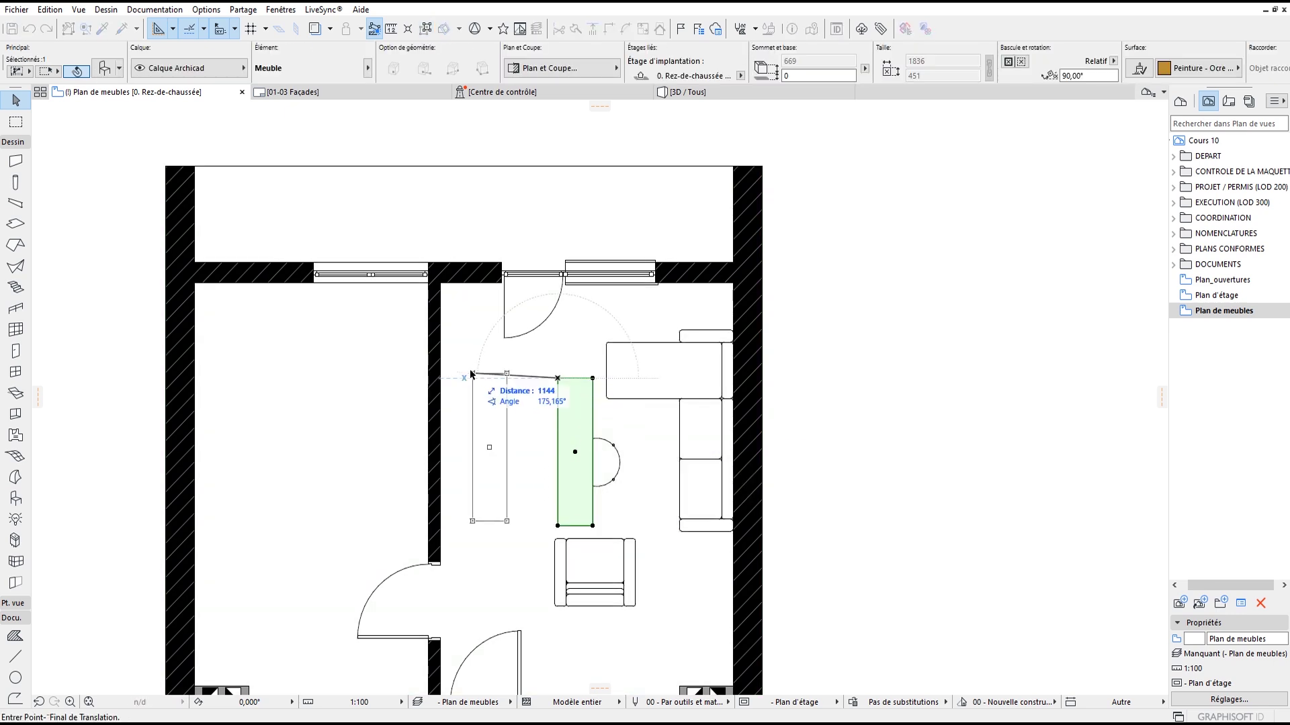
click(443, 353)
Step: Check the sideboard's position against the wall in the 3D view, and return to the furniture plan
scroll(504, 483, up, 4)
scroll(461, 483, down, 5)
click(686, 92)
shift+middle_drag(605, 403, 578, 424)
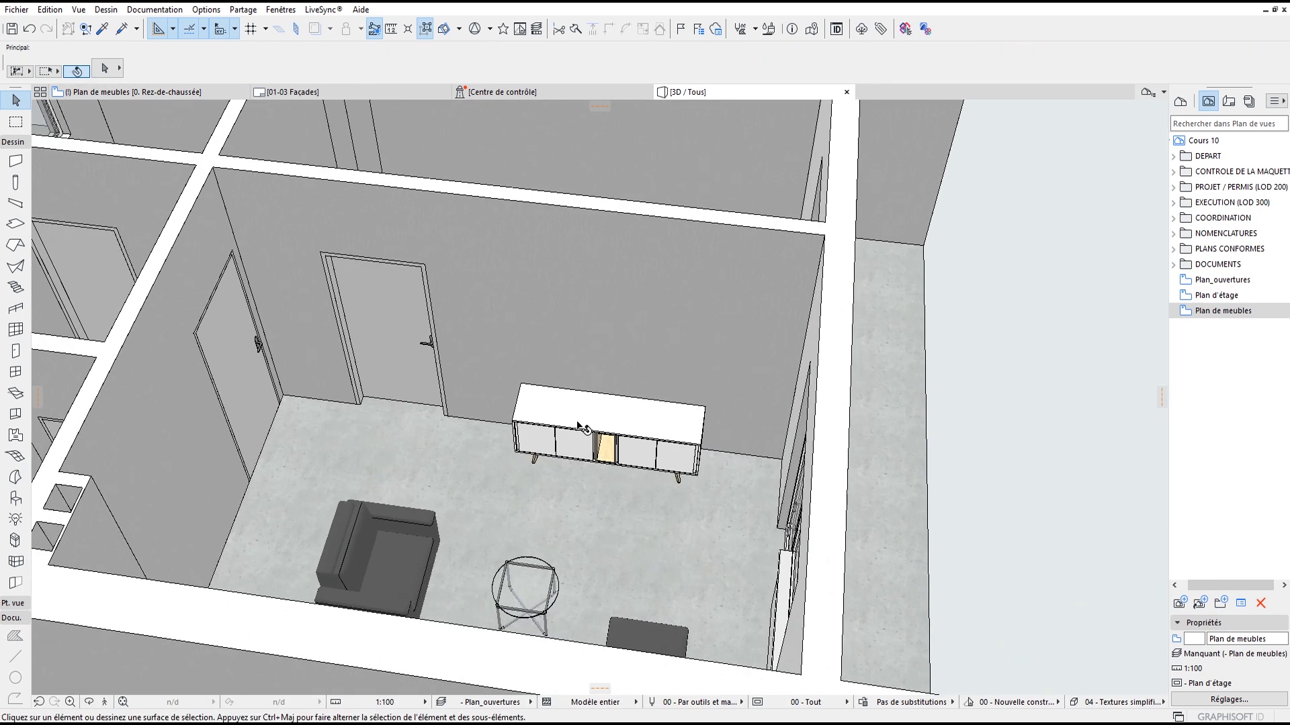
click(112, 92)
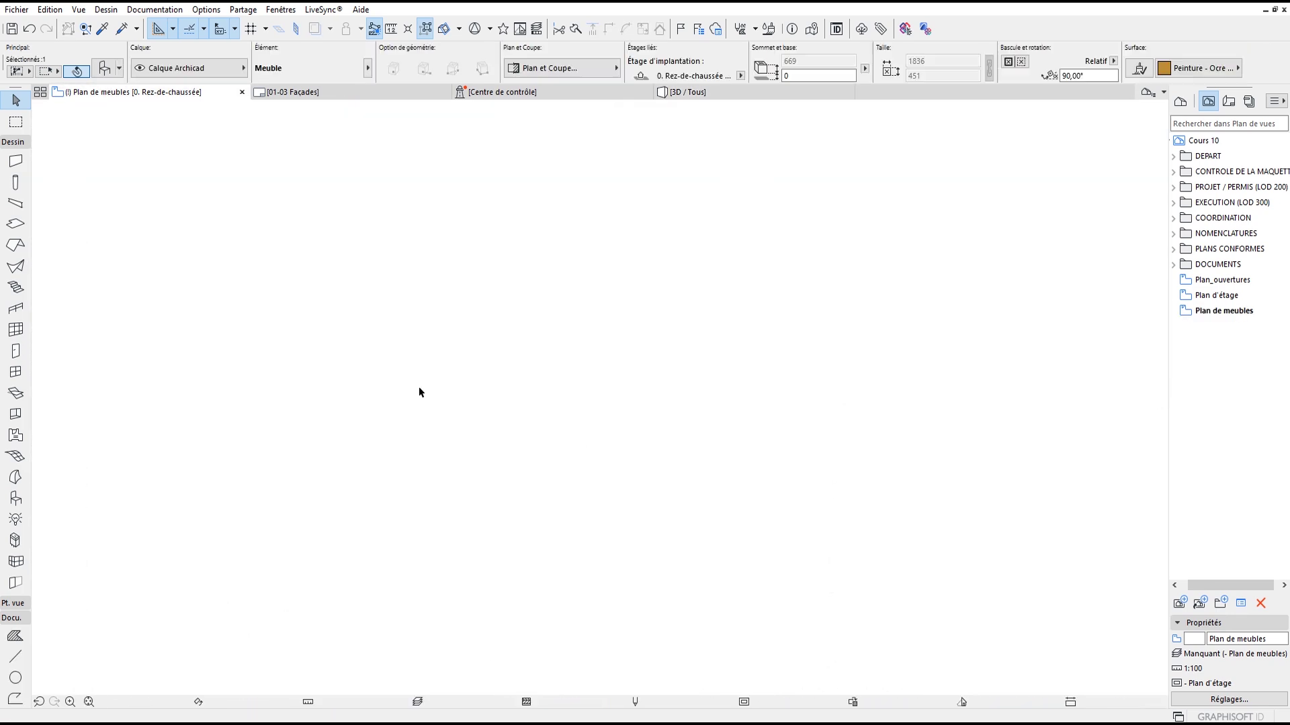
Step: Copy the sideboard into the open floor between the partition wall and the round coffee table
click(414, 393)
key(ctrl+shift+d)
click(408, 405)
click(473, 407)
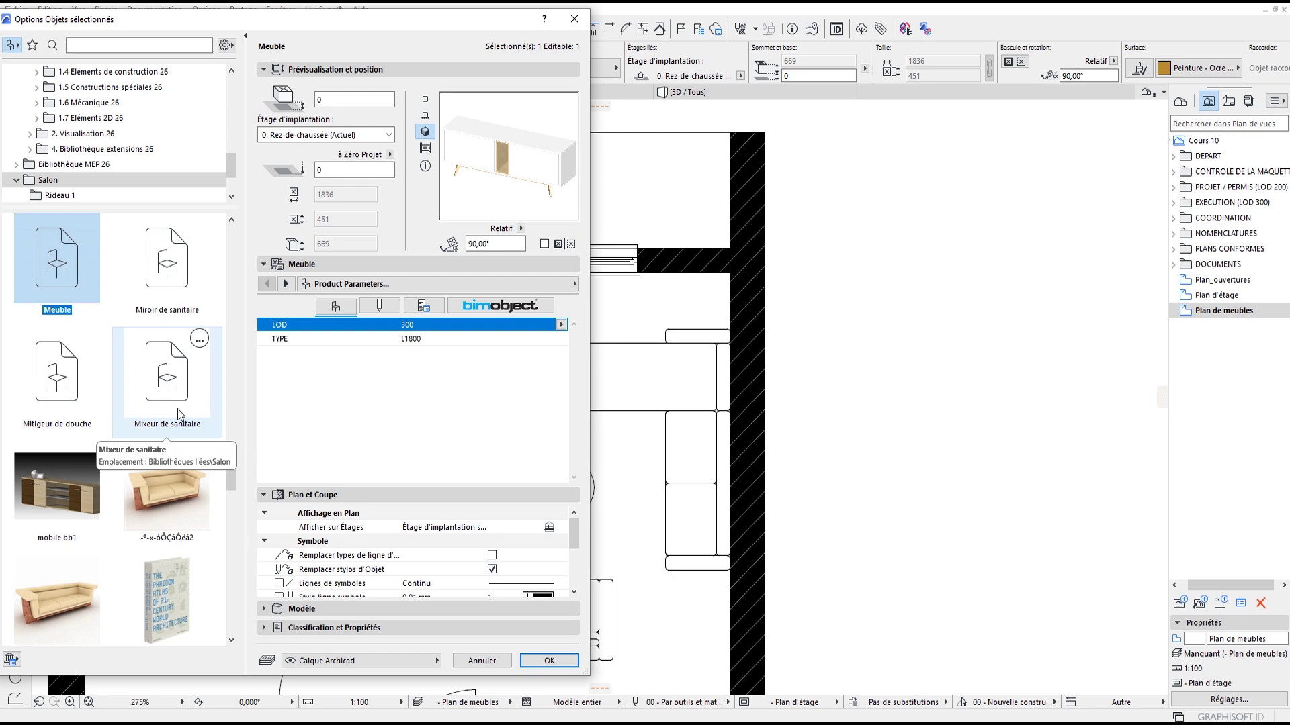
Step: Search the library for "tél" in the copied sideboard's settings and choose TV plate 26 as its replacement
click(140, 45)
text(table)
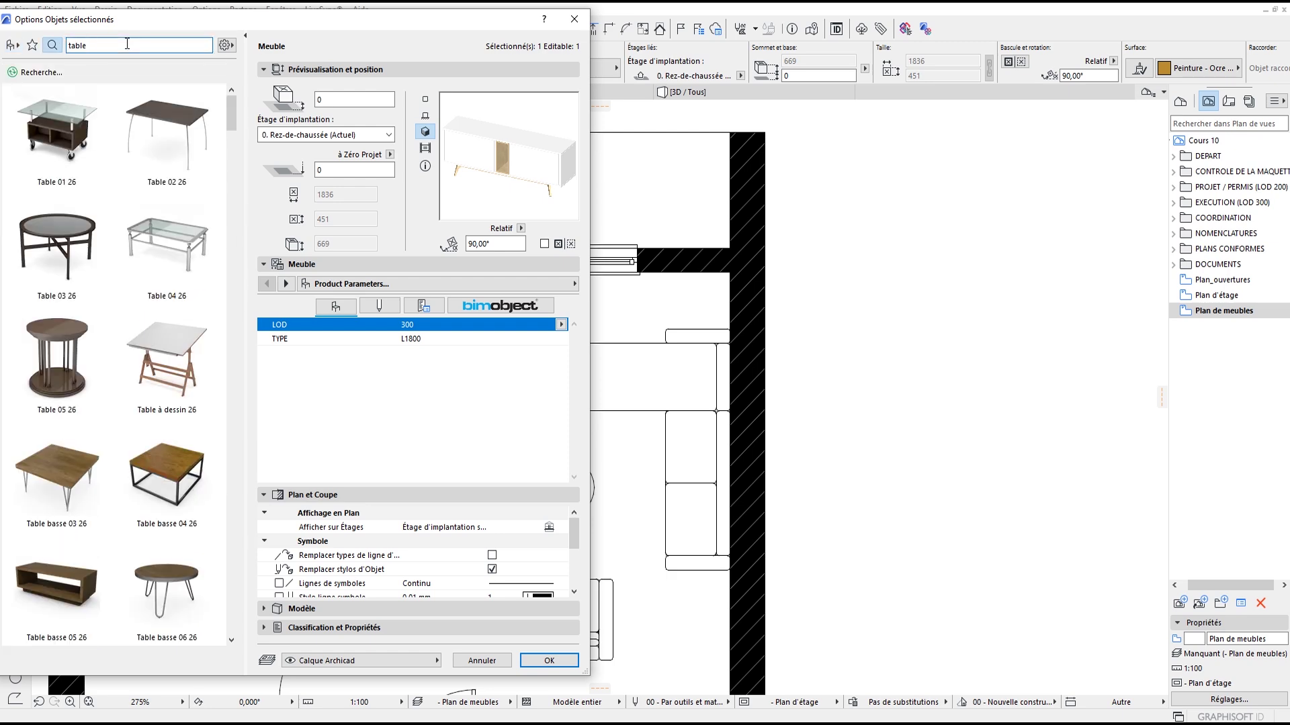
text(téleél)
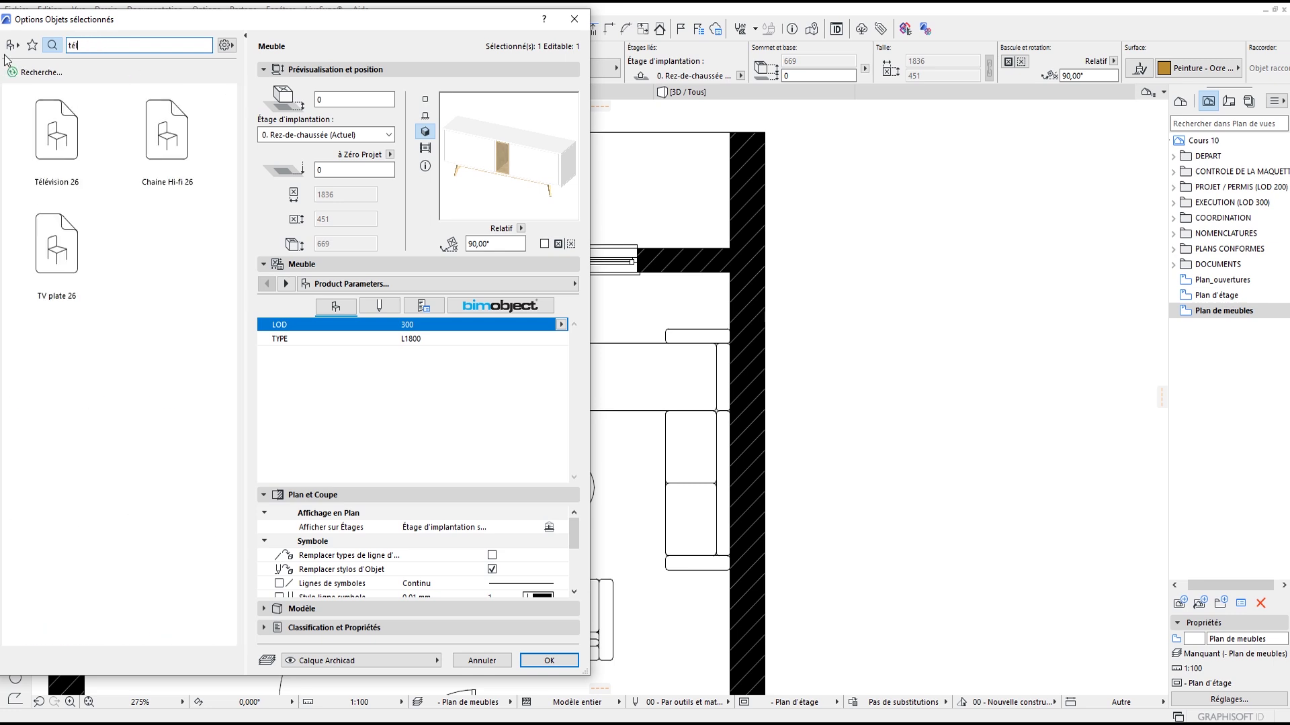
click(56, 245)
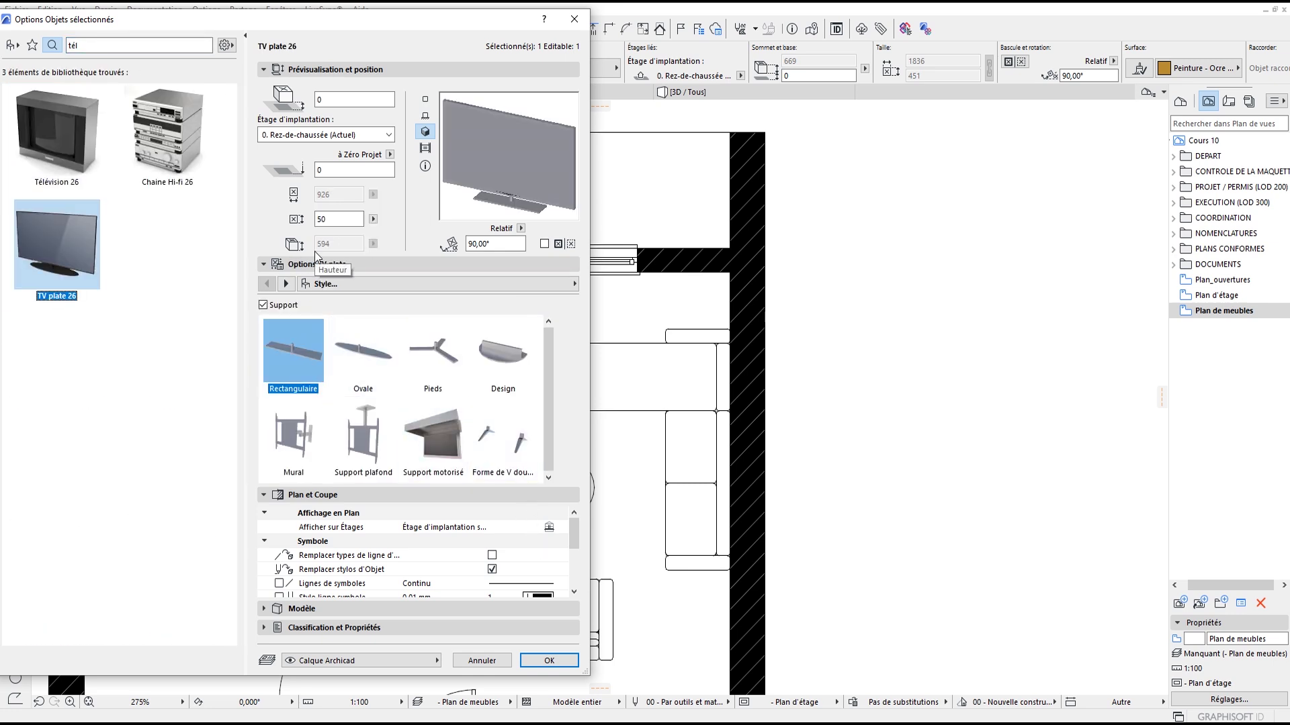
Step: Review the flat TV's style and representation options, show its 2D preview, and apply the replacement to the copy
click(287, 288)
click(286, 284)
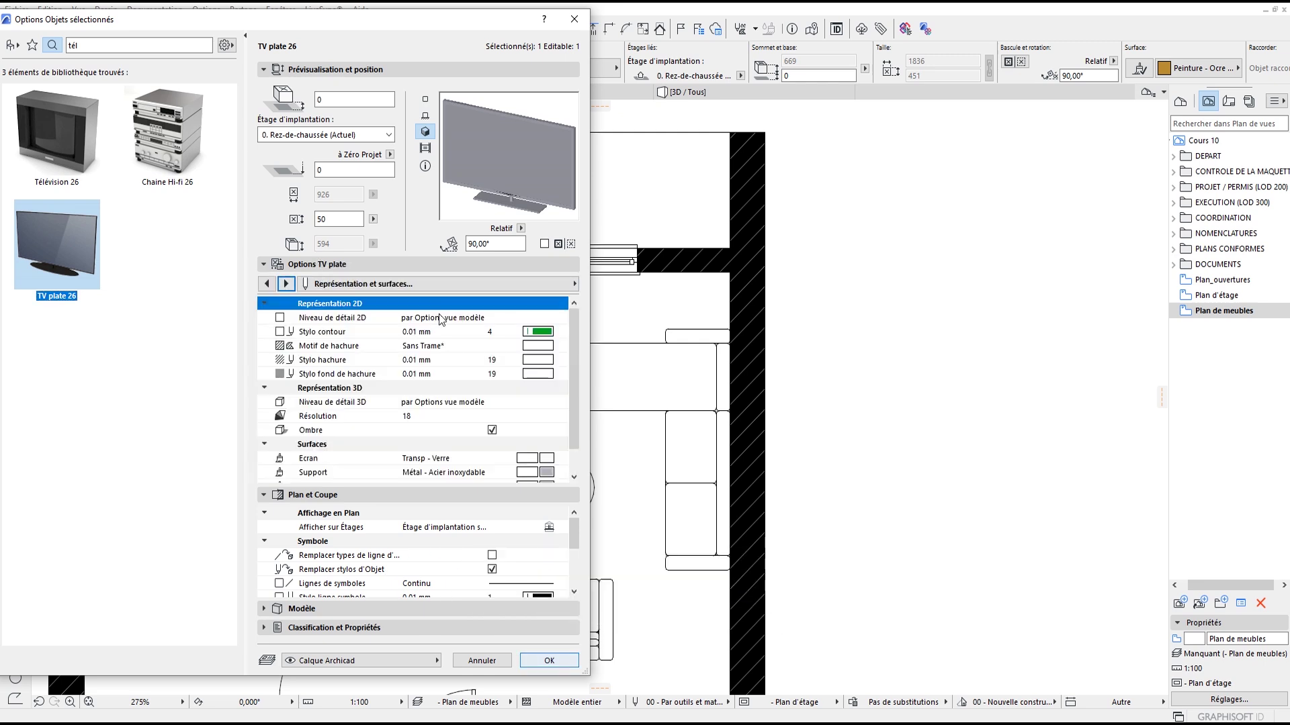
scroll(442, 319, down, 1)
click(425, 99)
scroll(488, 381, up, 1)
click(286, 284)
click(548, 660)
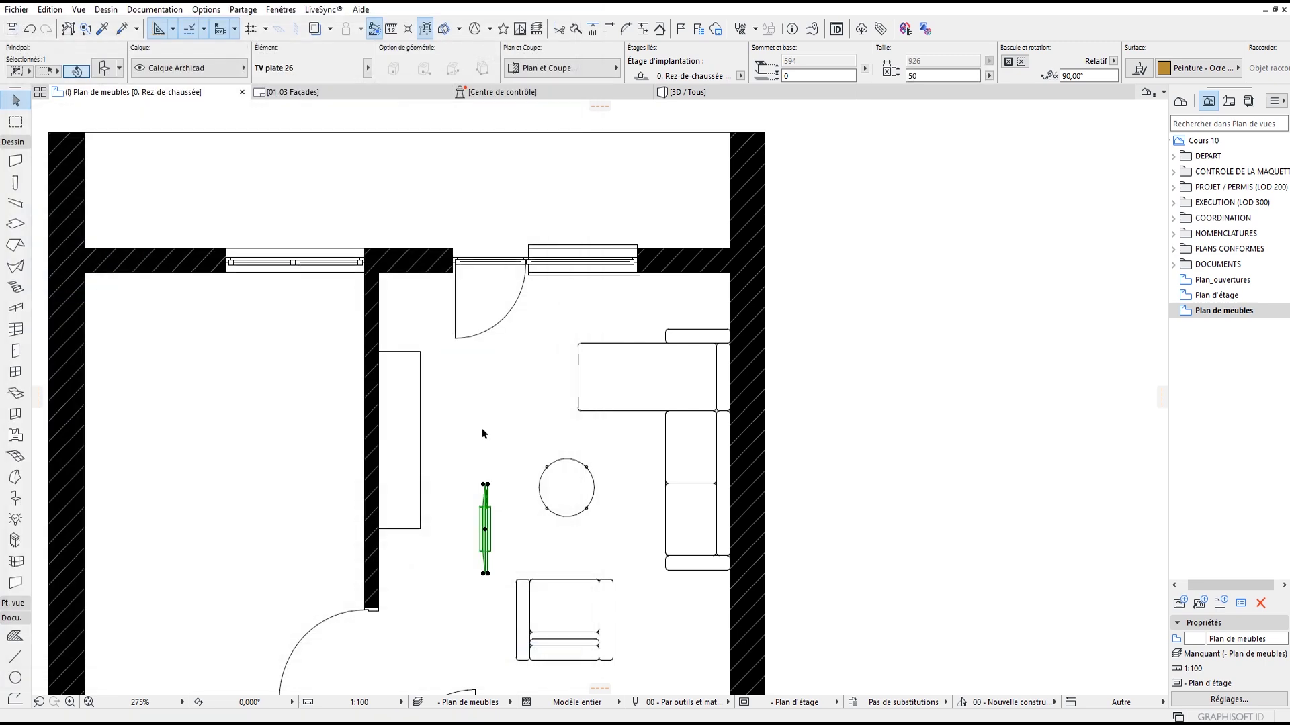
Step: Move the TV onto the middle of the sideboard and set its base elevation to 669
scroll(497, 470, up, 3)
middle_drag(669, 299, 657, 279)
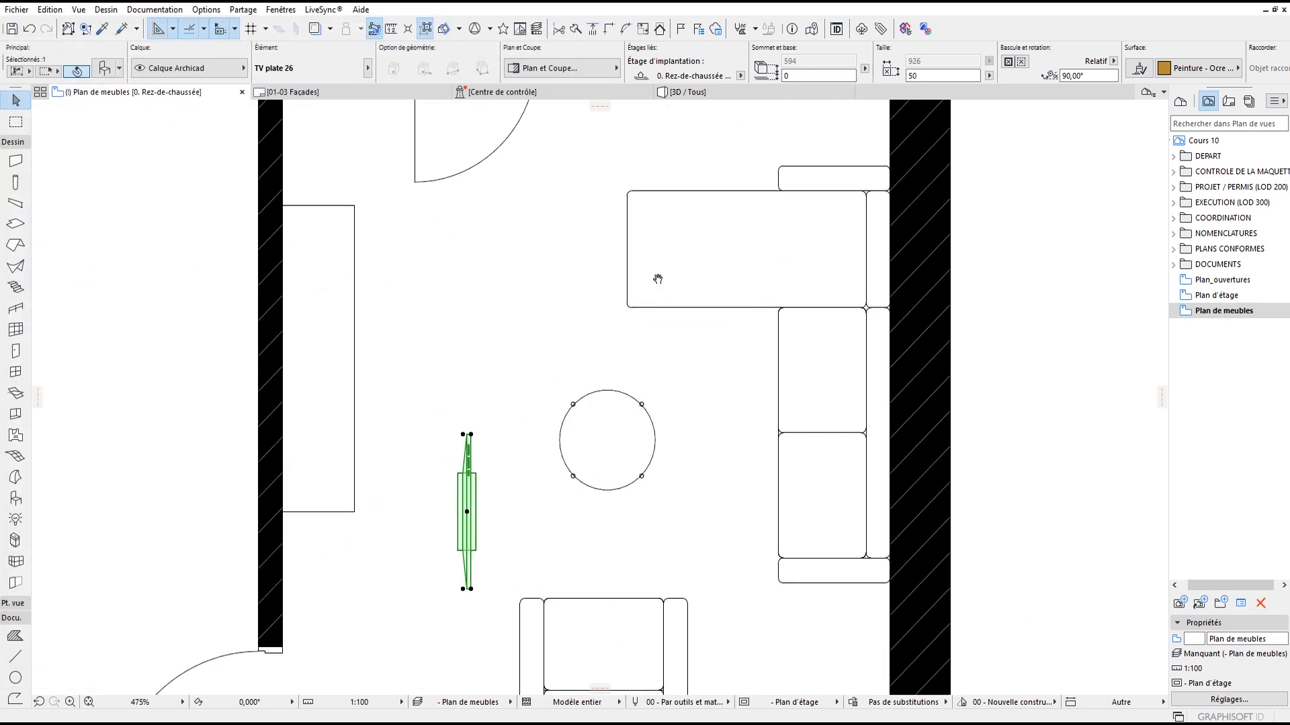
key(Escape)
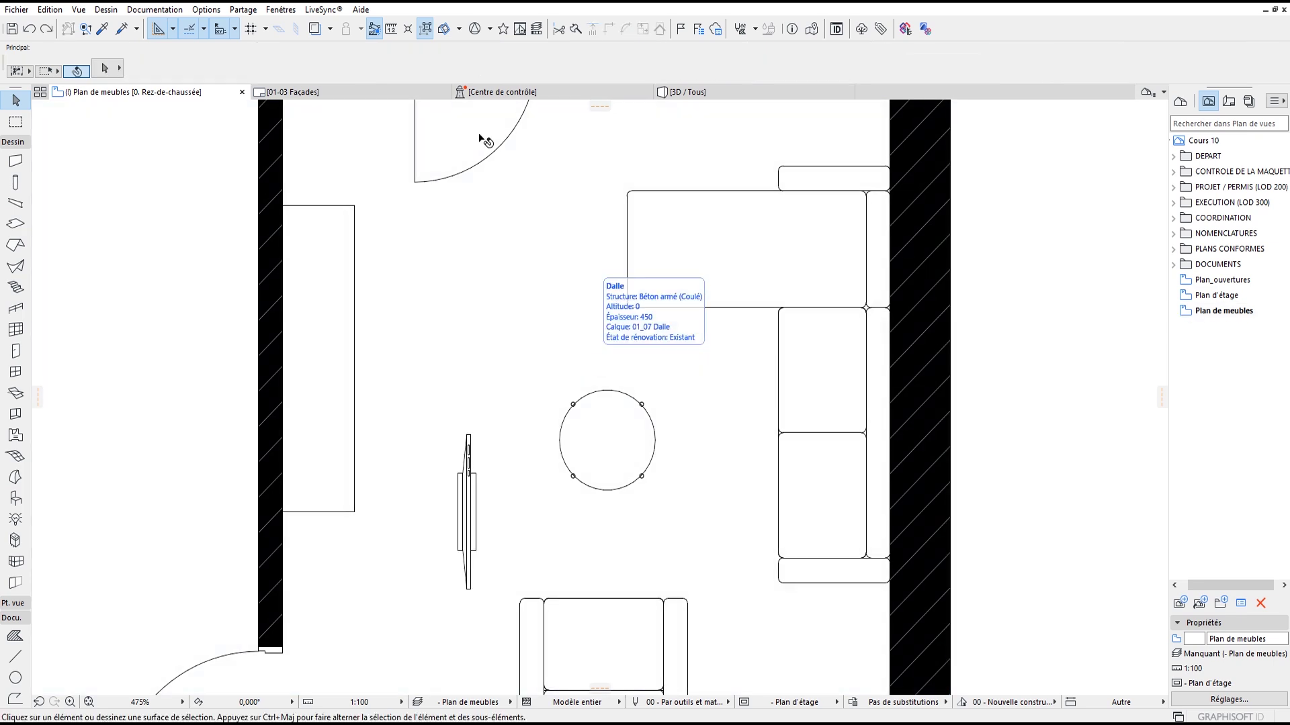
click(497, 512)
drag(470, 516, 321, 362)
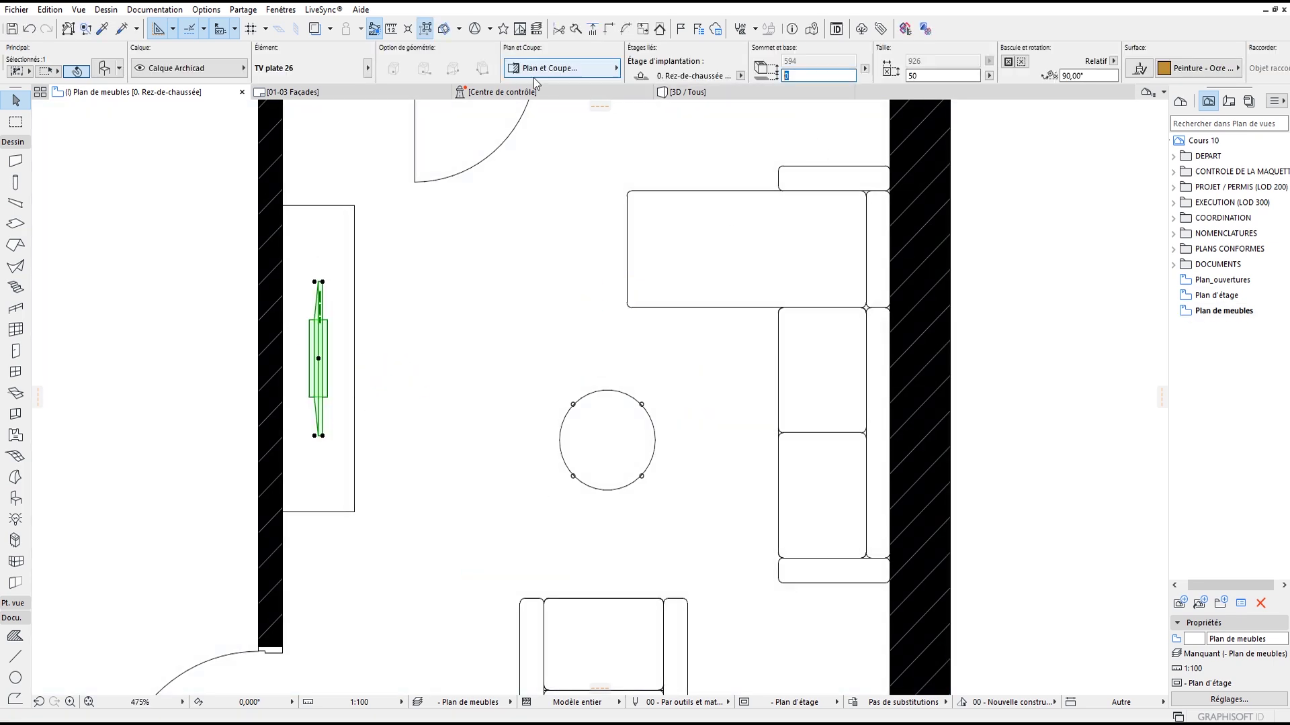
Step: Inspect the TV on top of the sideboard in the 3D view, and return to the furniture plan
key(F3)
key(Escape)
shift+middle_drag(664, 316, 1020, 423)
scroll(608, 457, down, 5)
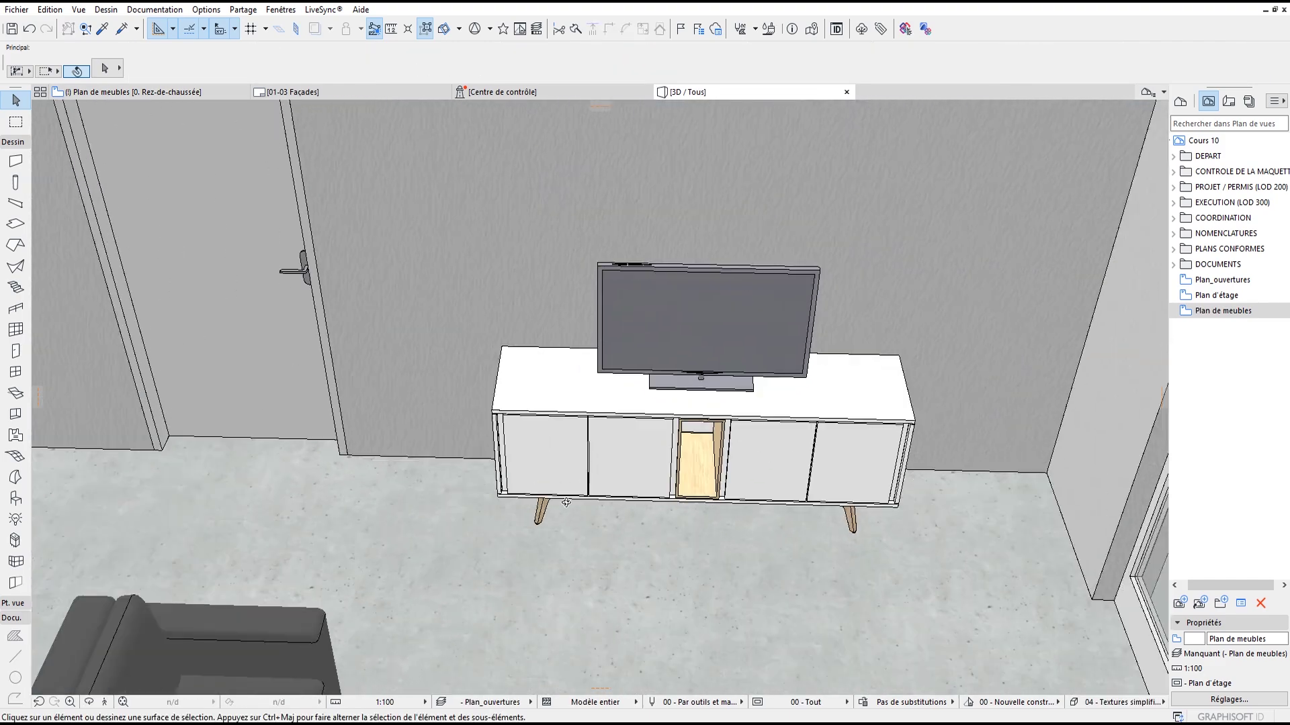
shift+middle_drag(524, 436, 378, 357)
click(162, 92)
Step: Assign the sideboard, TV, corner sofa, coffee table and armchair to the layer 02_00 Meubles, and deselect them
scroll(554, 405, down, 5)
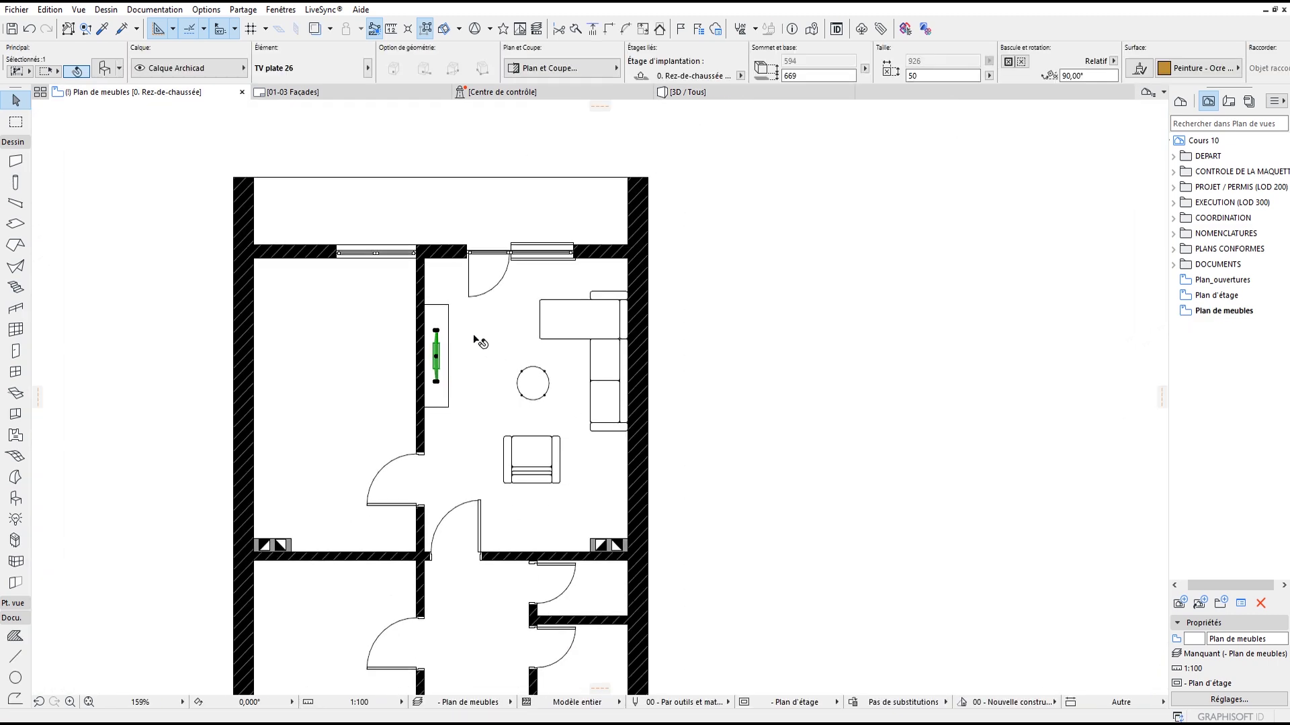
key(Escape)
middle_drag(640, 463, 643, 468)
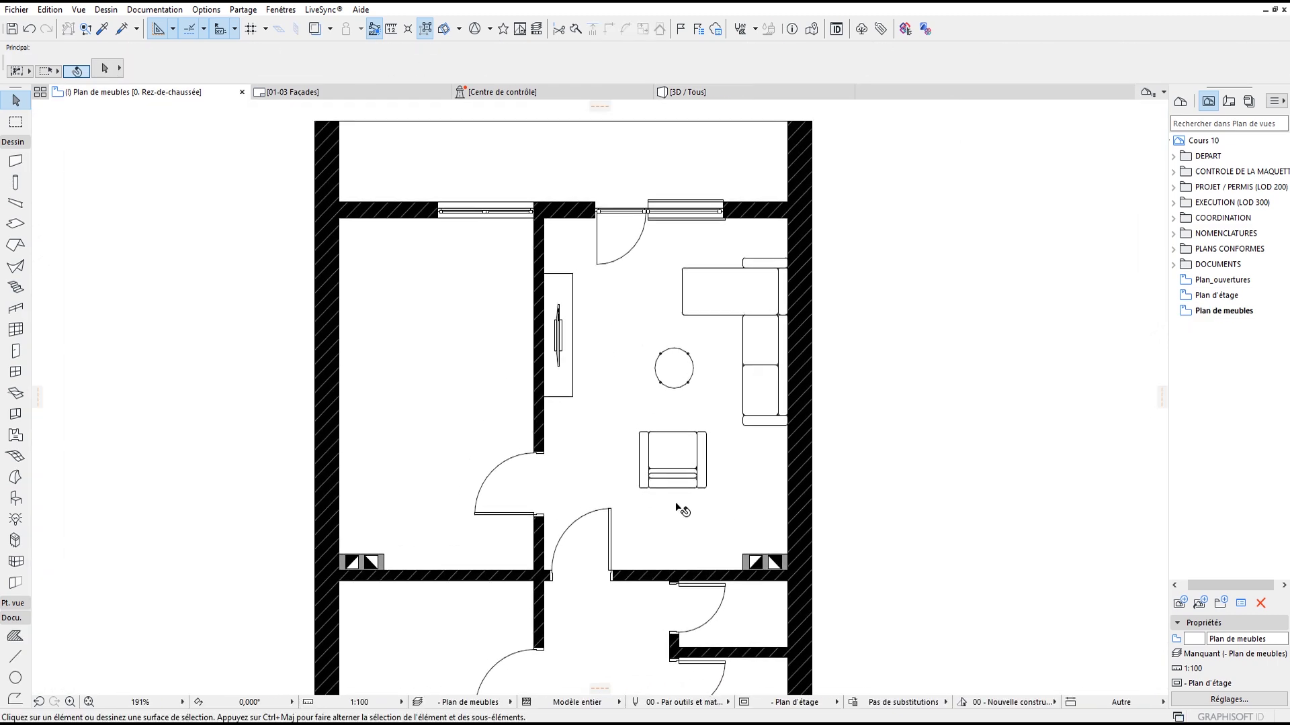
scroll(708, 205, down, 2)
scroll(521, 572, up, 2)
middle_drag(681, 239, 623, 454)
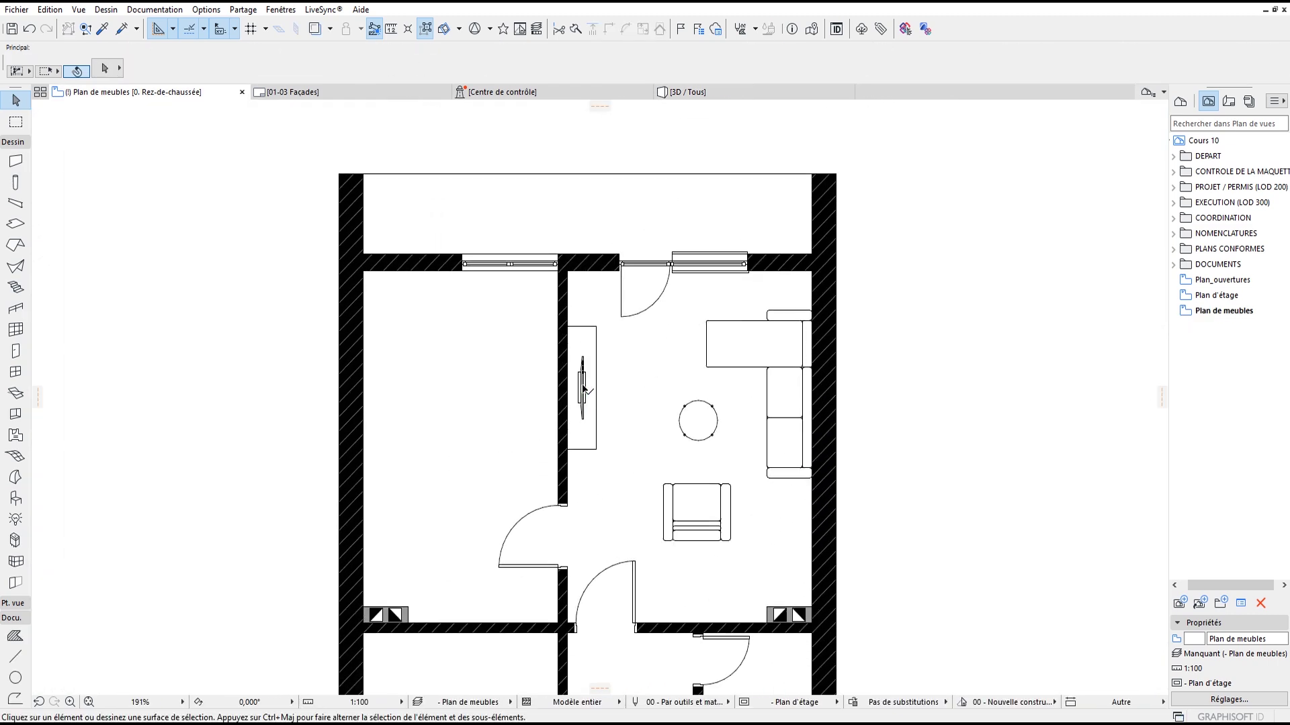
click(581, 388)
shift+click(767, 438)
shift+click(698, 420)
shift+click(697, 514)
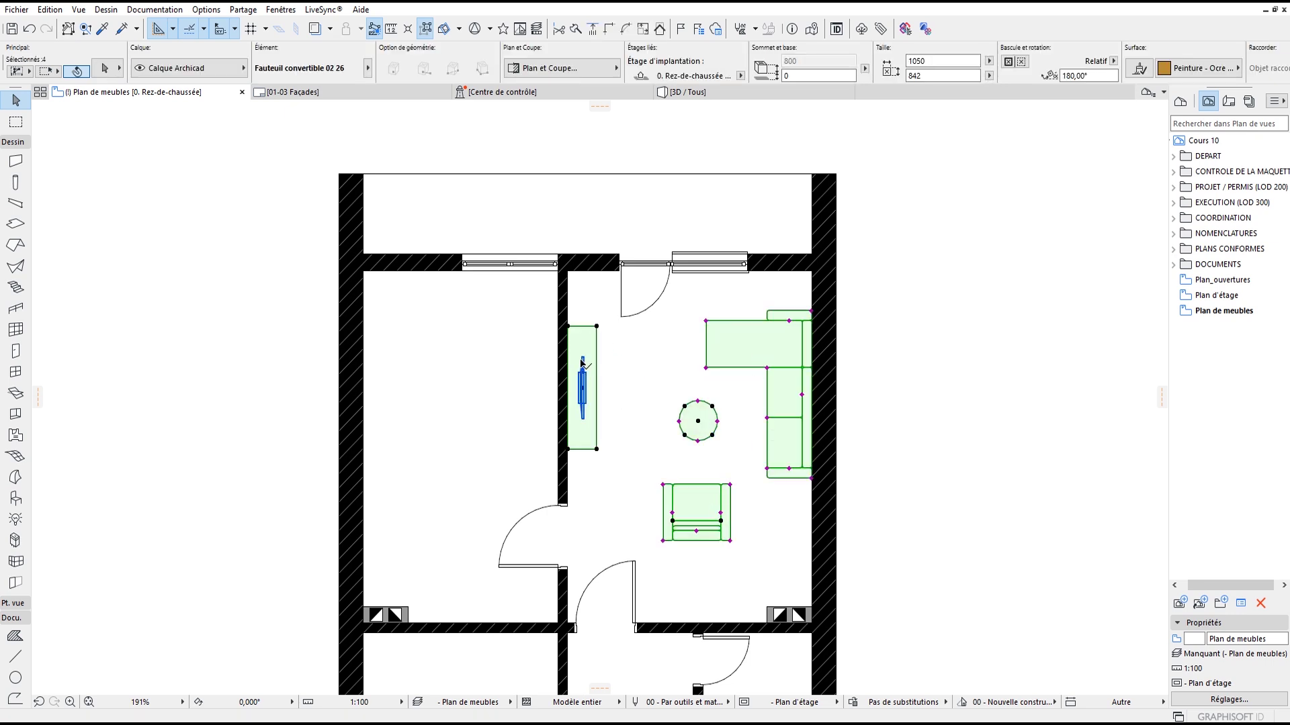
click(243, 69)
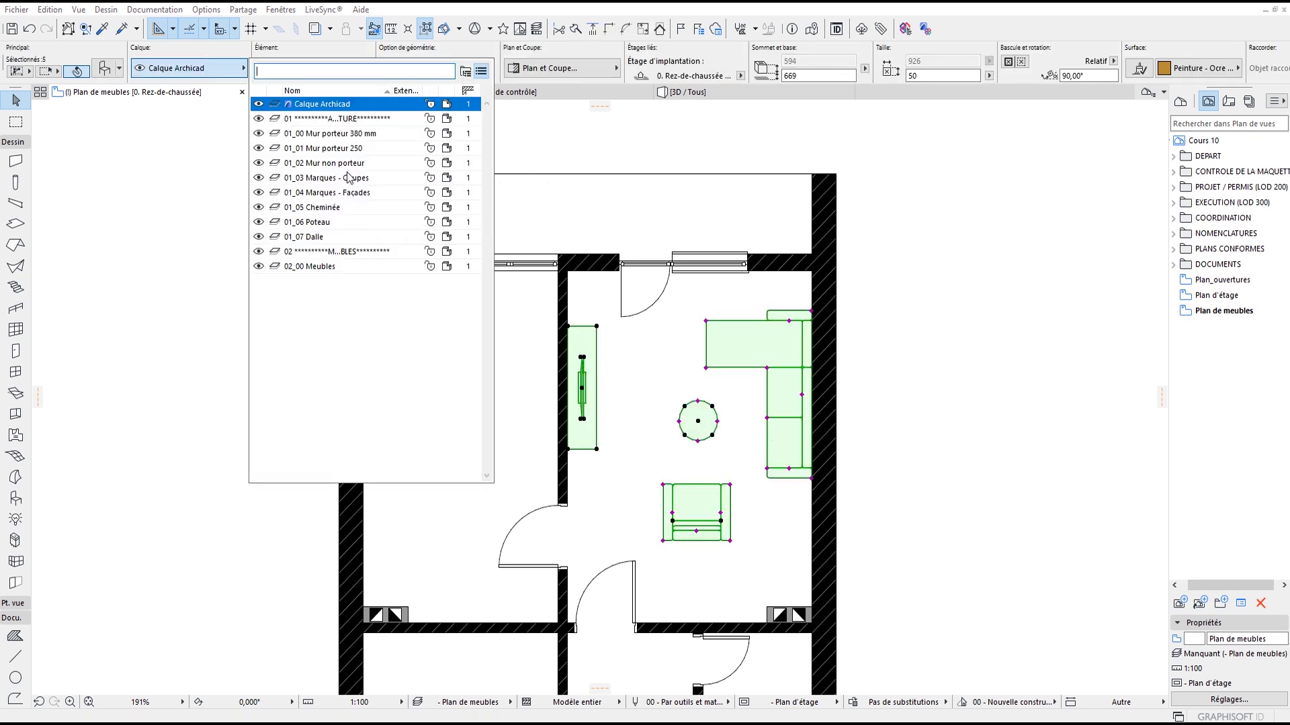
click(309, 266)
middle_drag(615, 448, 694, 411)
scroll(691, 410, down, 2)
key(Escape)
Step: Copy the living room armchair into the lower-left room of the plan
middle_drag(604, 570, 696, 465)
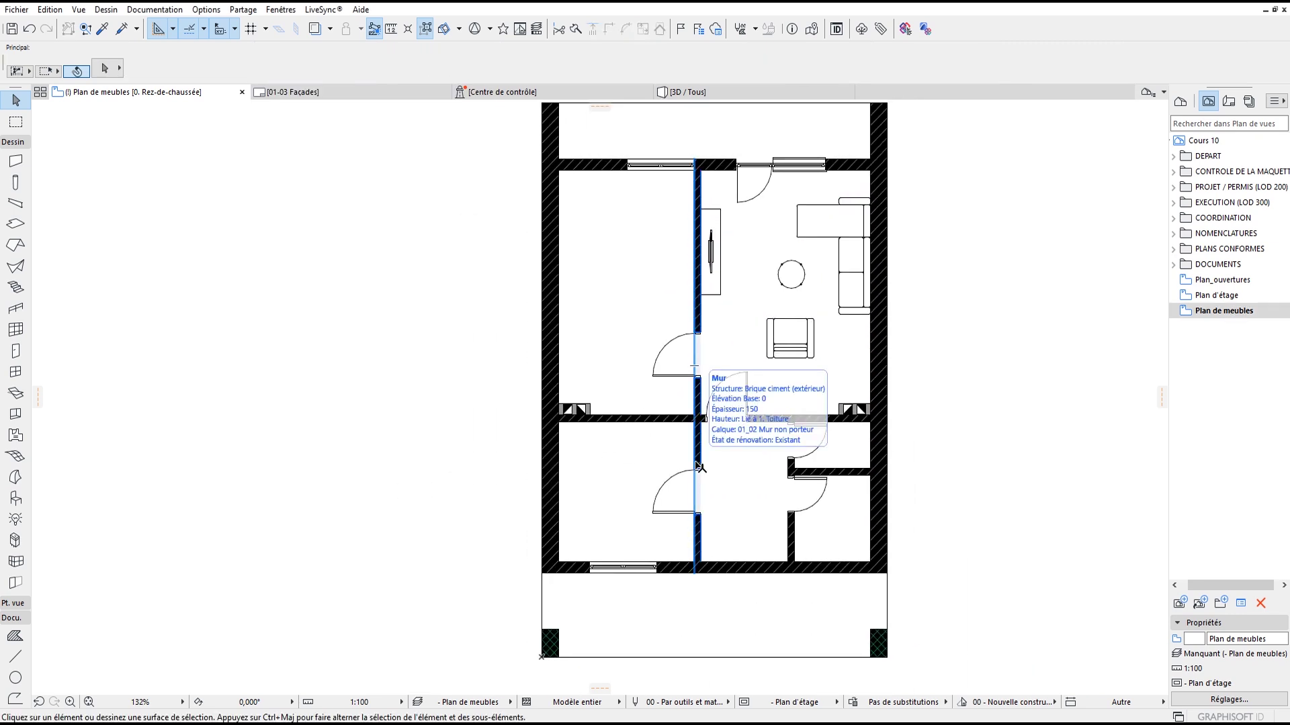
scroll(688, 485, up, 3)
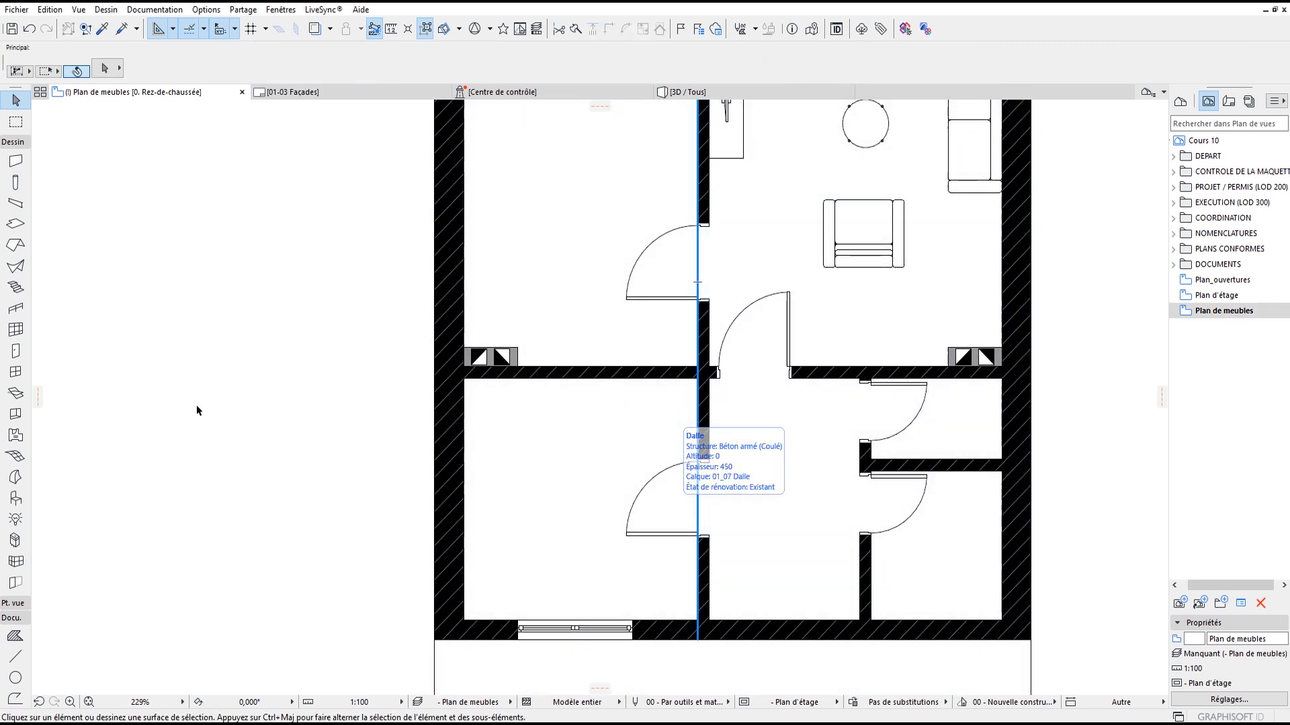
scroll(677, 370, down, 1)
middle_drag(739, 337, 751, 341)
click(855, 280)
key(ctrl+d)
click(563, 481)
click(566, 485)
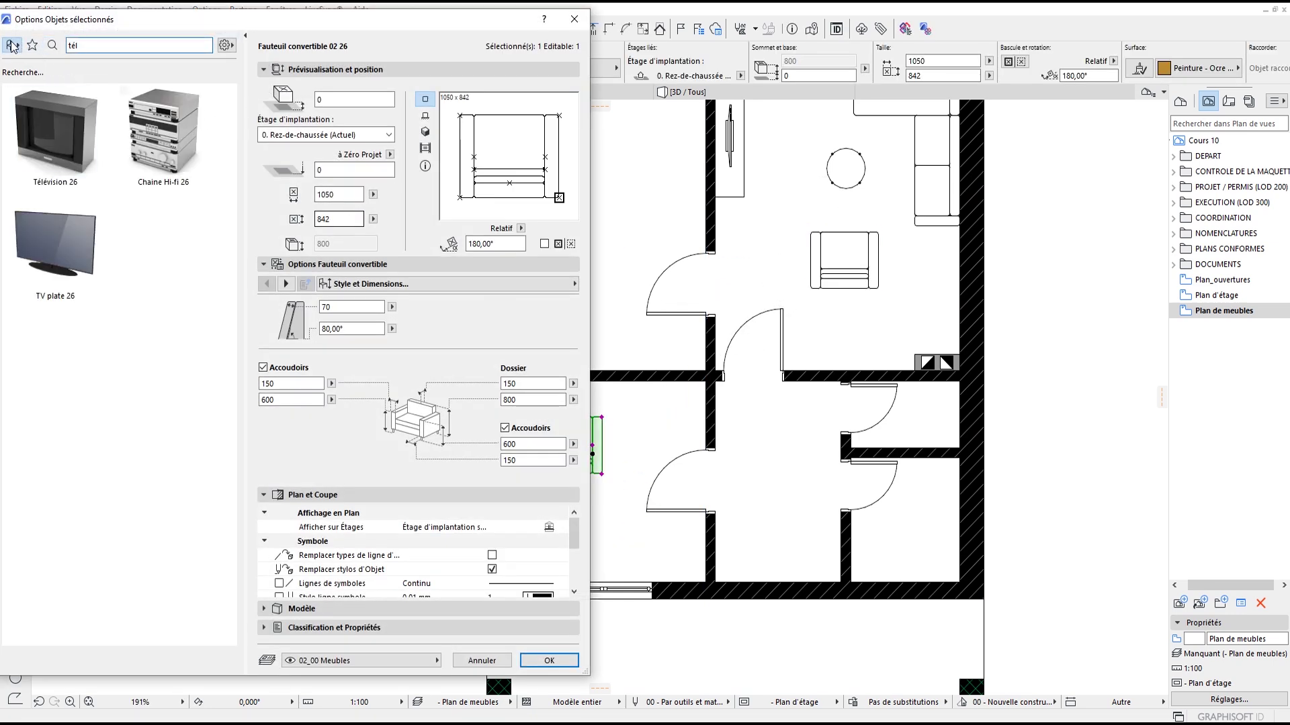
Step: Open the Eléments de cuisine 26 folder under 1.1 Fournitures 26 in the copied armchair's library settings
click(12, 45)
scroll(133, 168, up, 2)
click(90, 122)
click(151, 164)
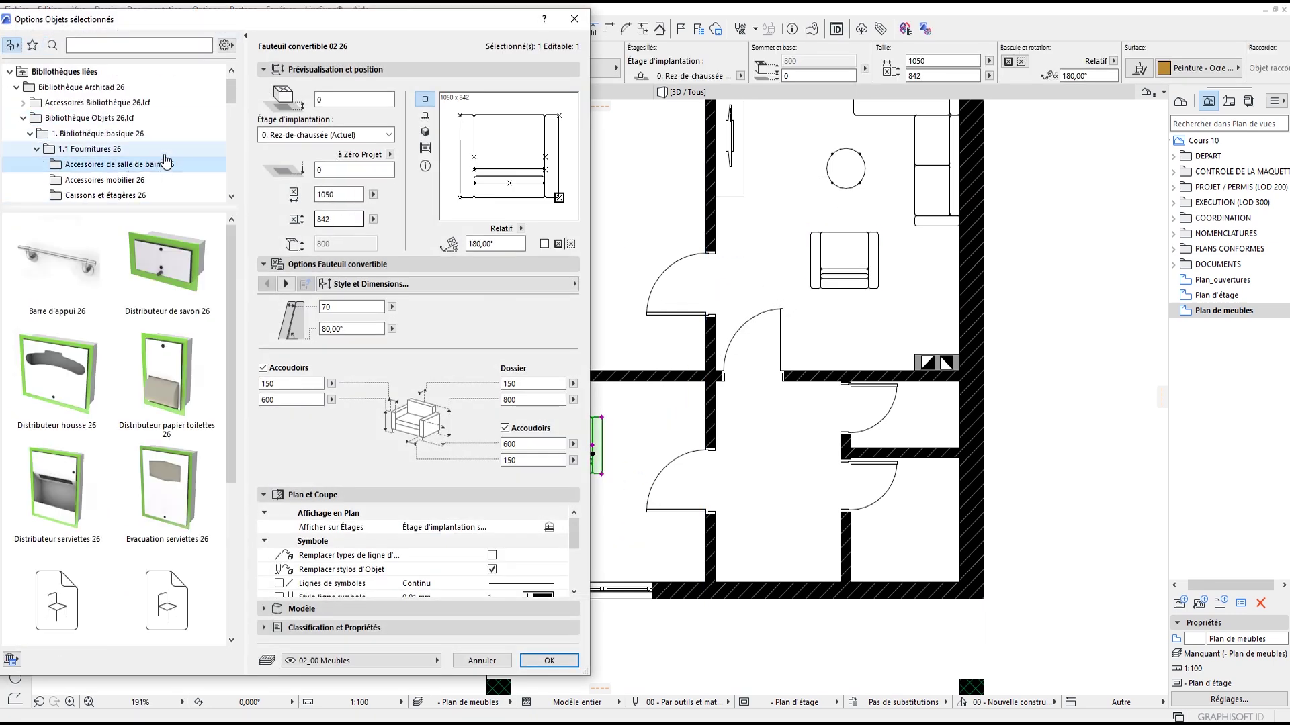
scroll(153, 166, down, 2)
scroll(153, 161, down, 1)
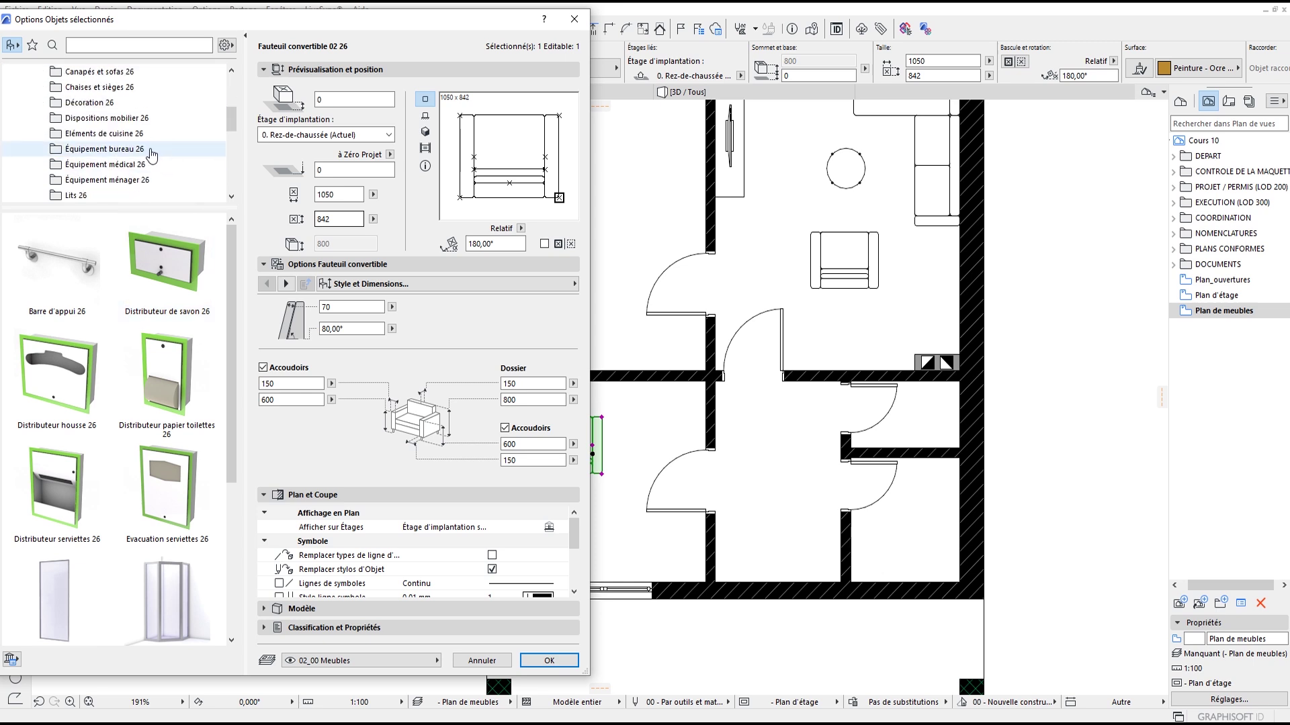
click(108, 133)
Step: Browse the kitchen cabinets in Eléments de cuisine 26 and try Armoire murale chanfrein 26 in place of the copied armchair
scroll(215, 376, down, 2)
scroll(214, 383, down, 6)
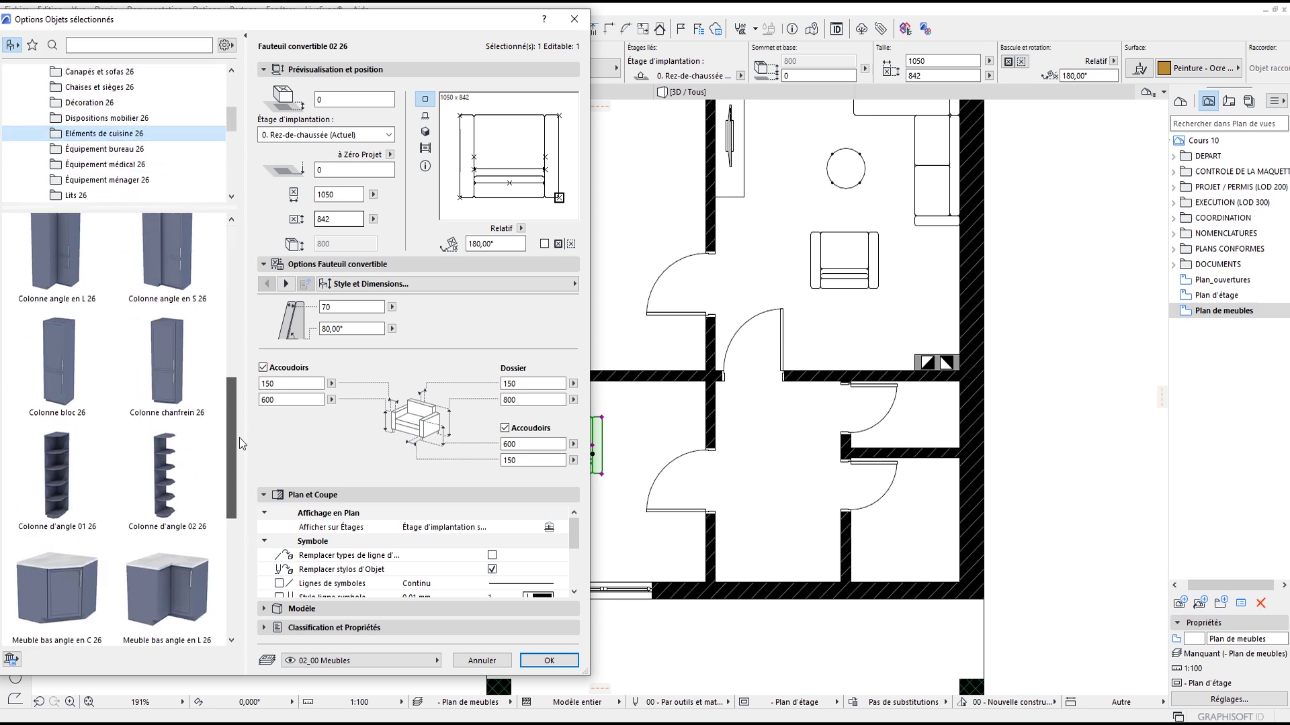
drag(225, 374, 231, 258)
scroll(232, 259, down, 2)
click(57, 269)
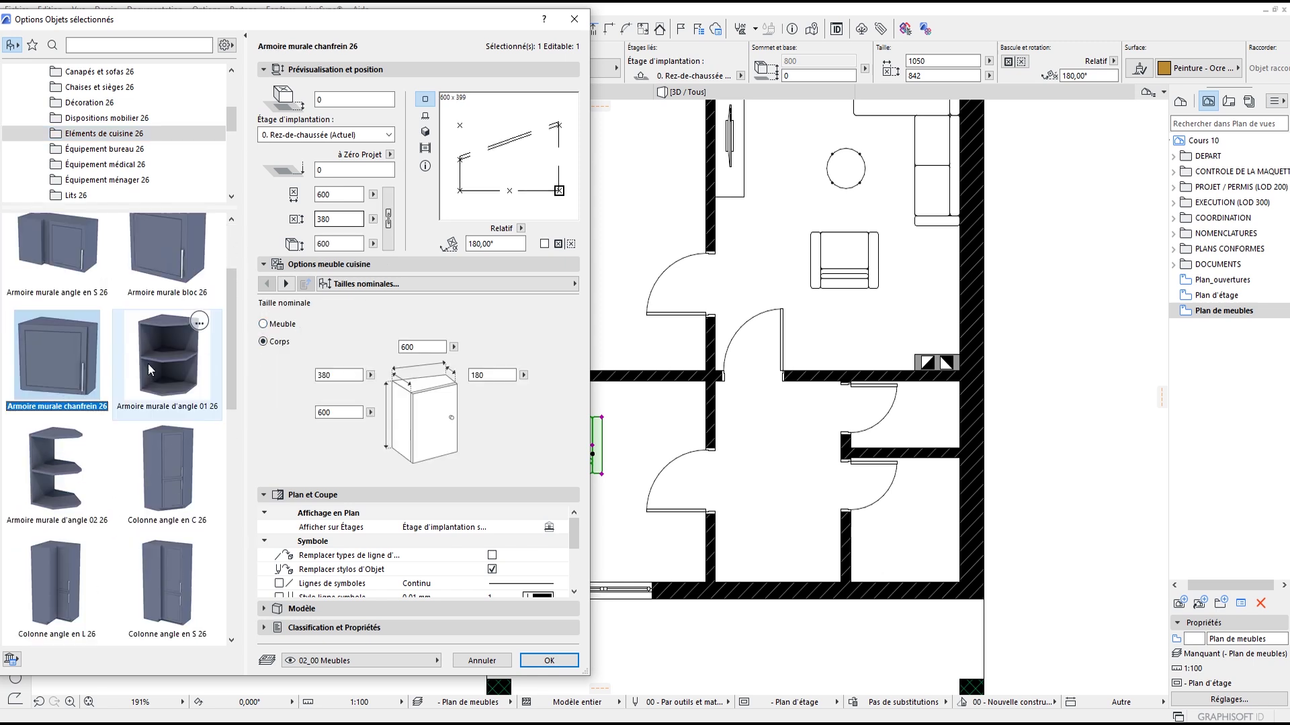
scroll(147, 364, up, 1)
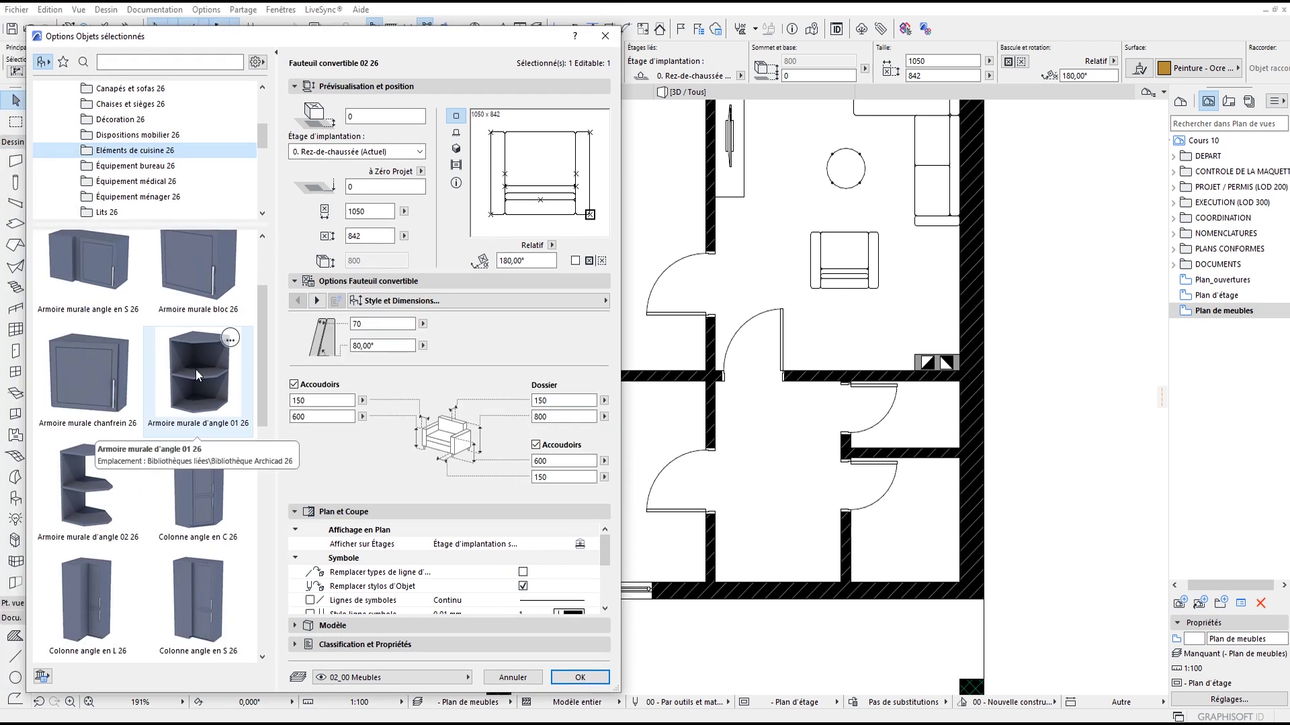
scroll(195, 369, down, 1)
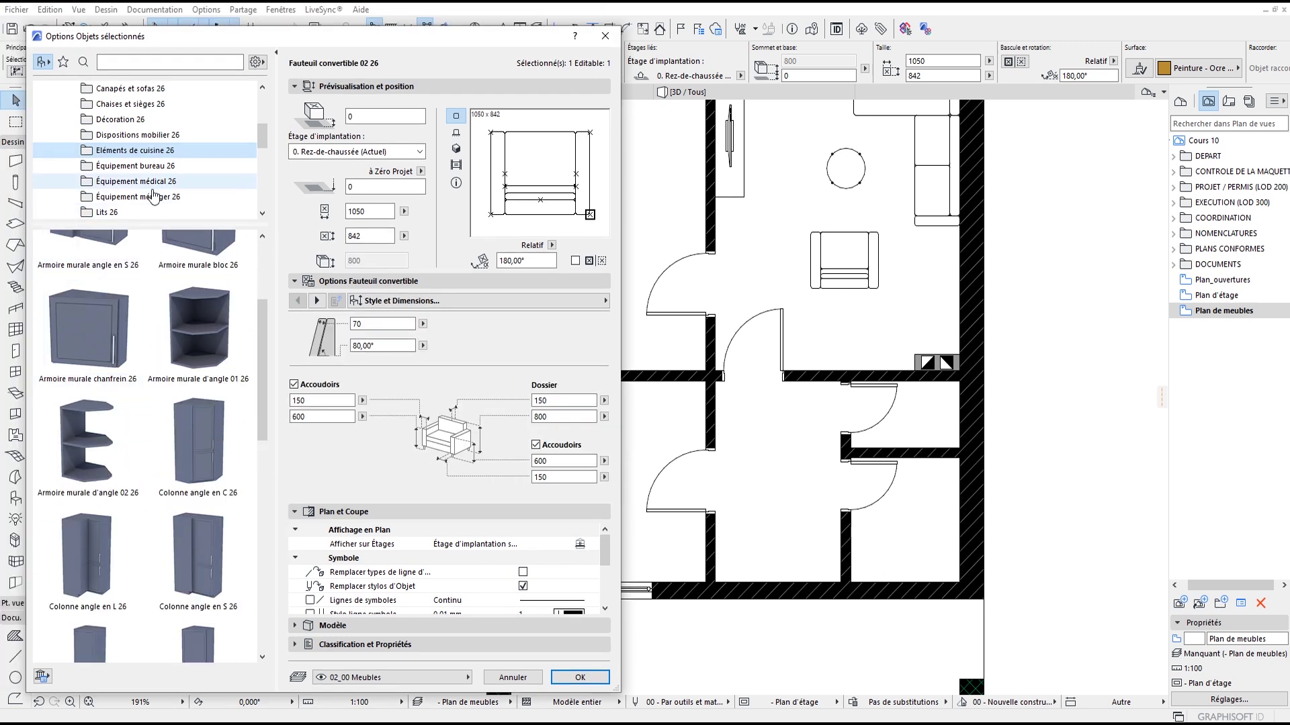
Step: Replace the copied armchair with Cuisinière 26 from Équipement ménager 26, using the square hob style with four burners
click(155, 196)
drag(262, 347, 288, 450)
scroll(162, 396, up, 5)
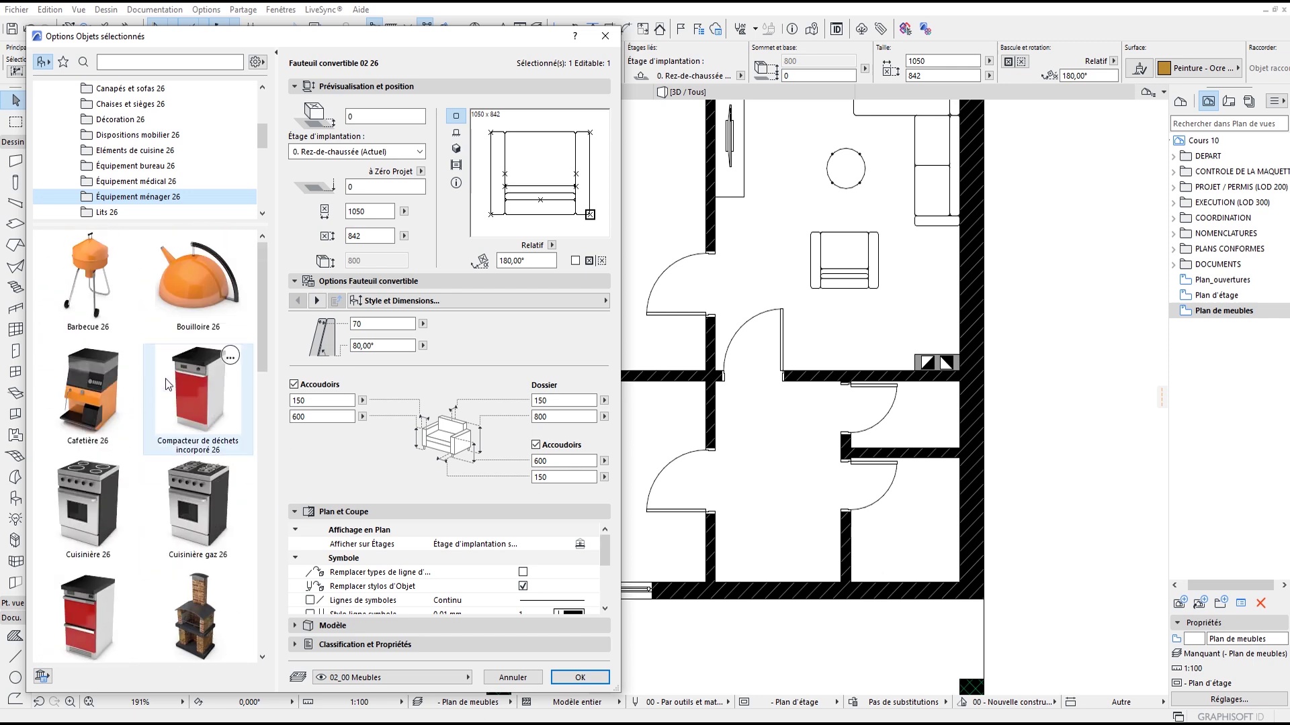
click(192, 498)
click(87, 488)
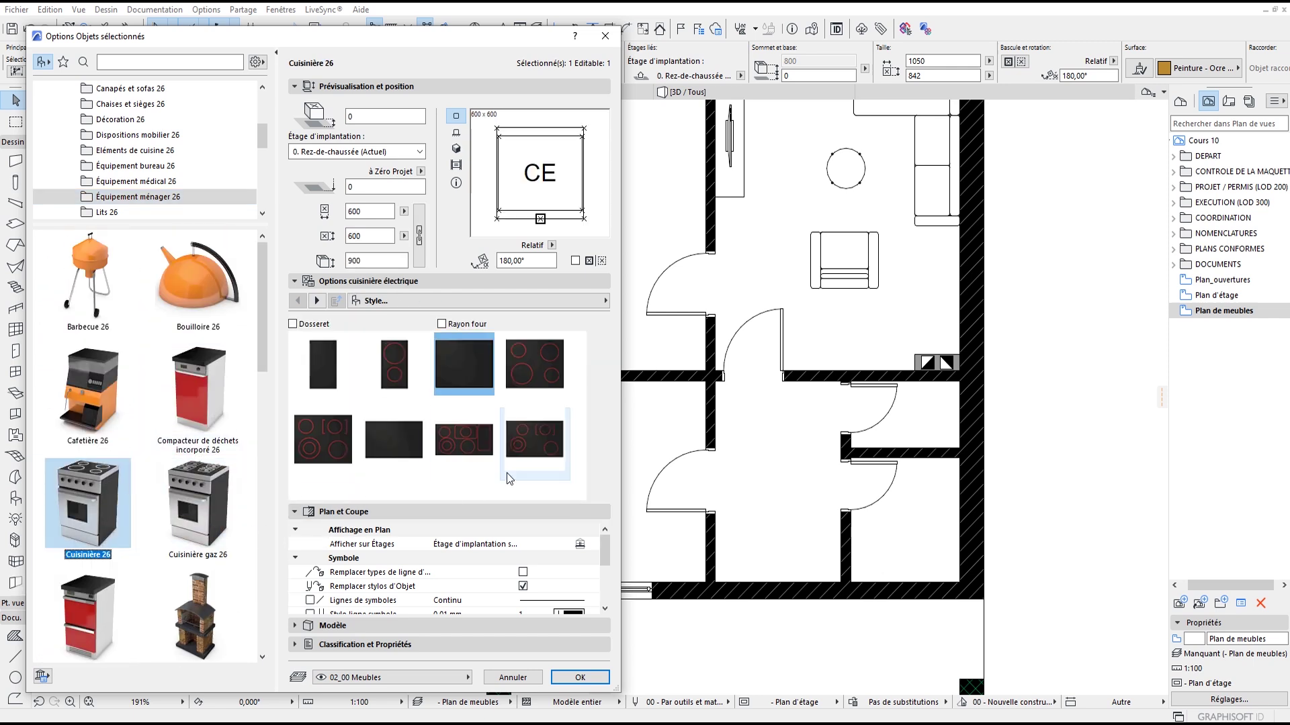
click(457, 149)
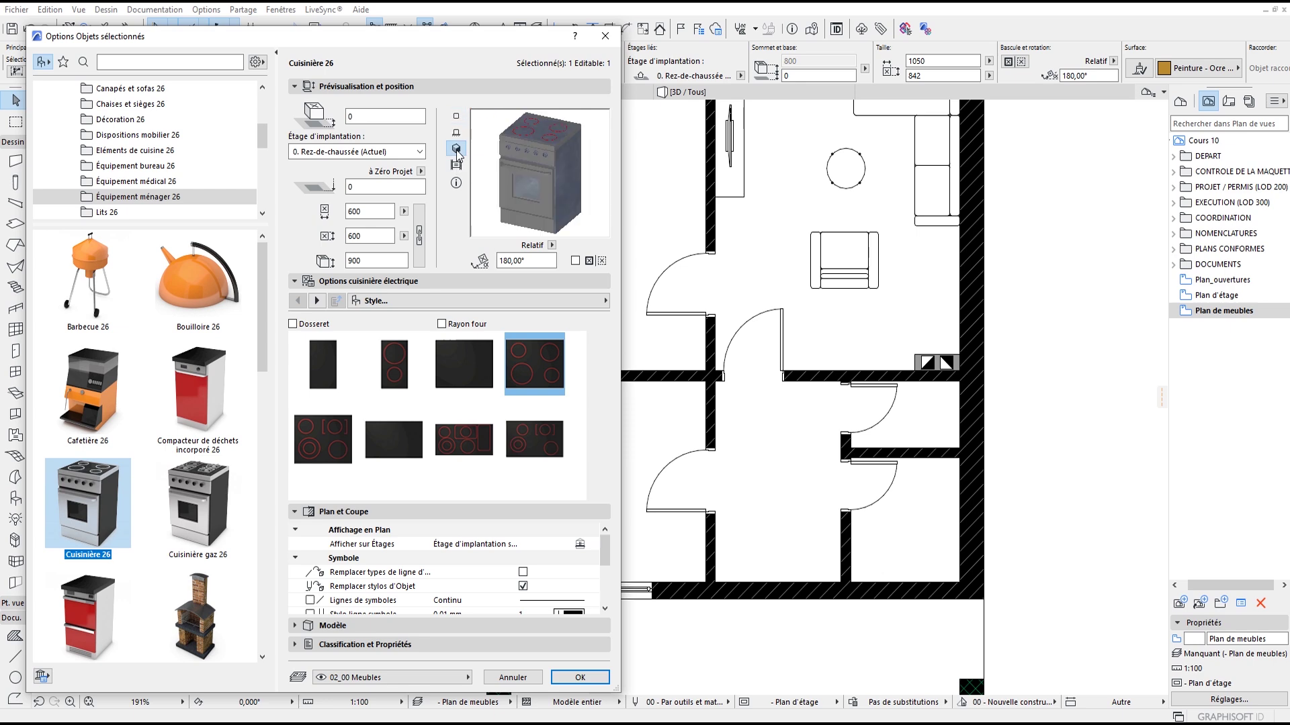
click(460, 133)
click(579, 678)
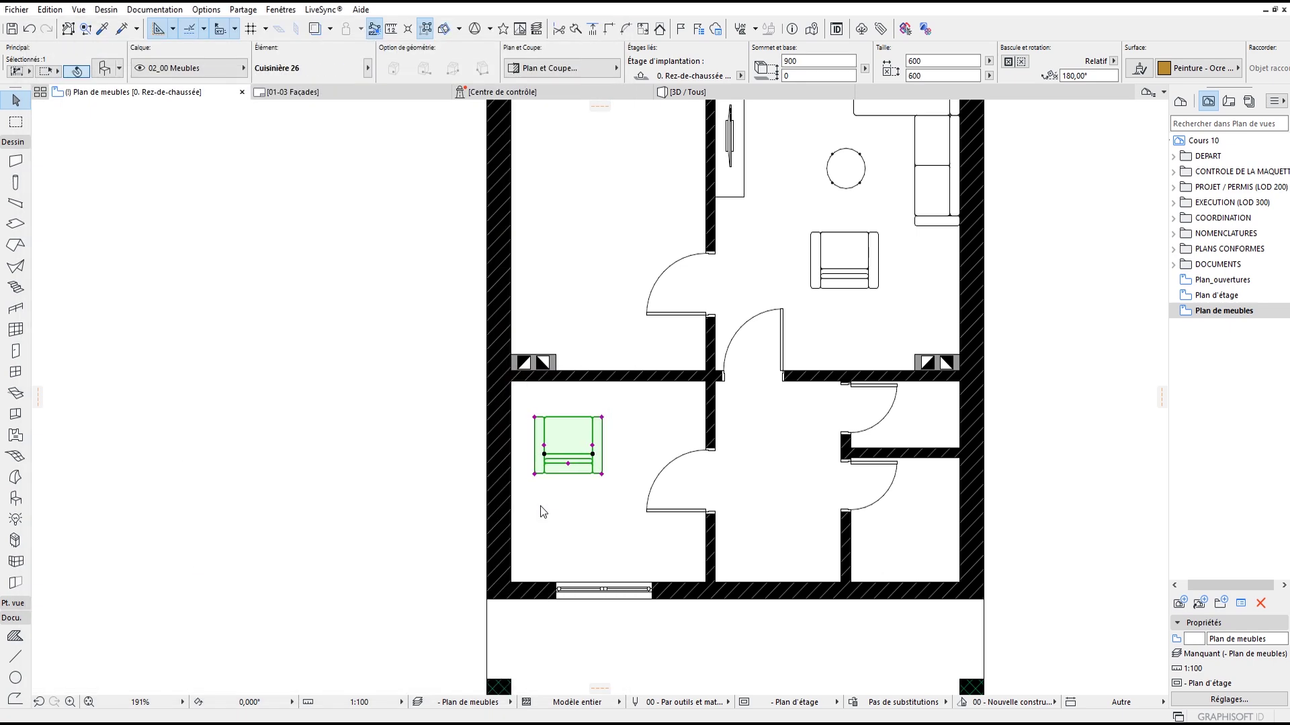
Step: Move the cooker towards the left wall of the lower-left room
scroll(540, 506, up, 8)
click(577, 360)
click(357, 406)
scroll(580, 485, down, 4)
middle_drag(556, 298, 474, 376)
Step: Show the furniture plan's layer combination in the 3D view, examine the cooker there, and return to the furniture plan
click(725, 94)
scroll(521, 423, down, 3)
scroll(535, 453, down, 3)
click(500, 703)
click(583, 661)
scroll(377, 352, up, 3)
shift+middle_drag(385, 352, 255, 654)
scroll(483, 433, down, 4)
scroll(430, 329, up, 5)
shift+middle_drag(462, 366, 430, 437)
click(135, 92)
Step: Rotate the cooker by -90° about its centre
scroll(571, 470, up, 2)
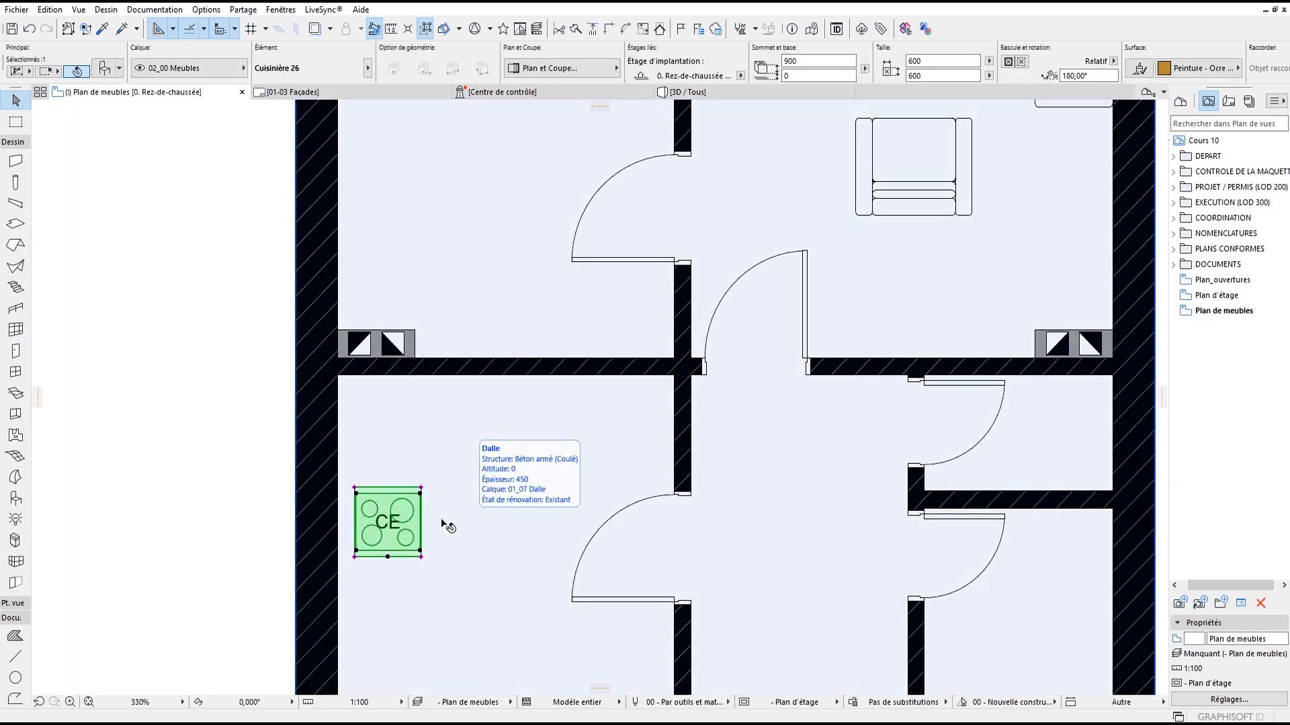
key(ctrl+e)
click(384, 522)
click(385, 457)
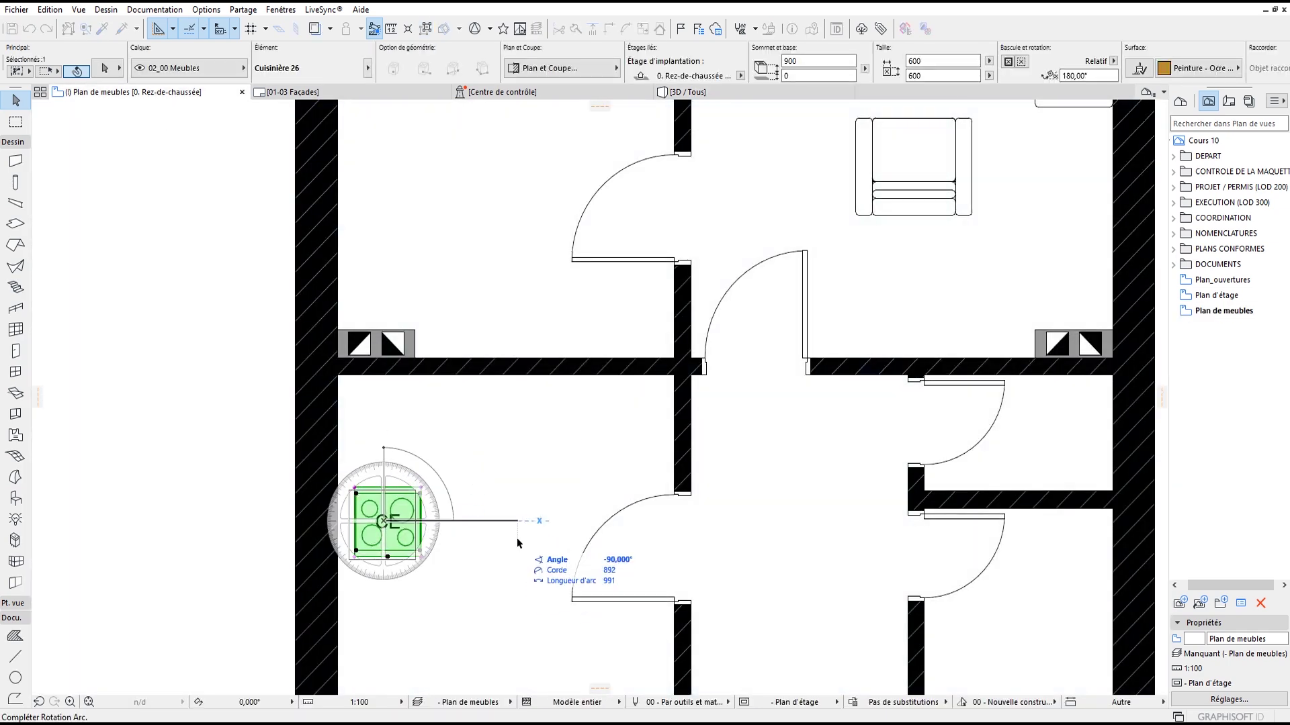
click(517, 539)
Step: Move the cooker into the room's lower-left corner, and shift it one cooker width up along the left wall
middle_drag(524, 409, 563, 328)
middle_drag(421, 468, 478, 350)
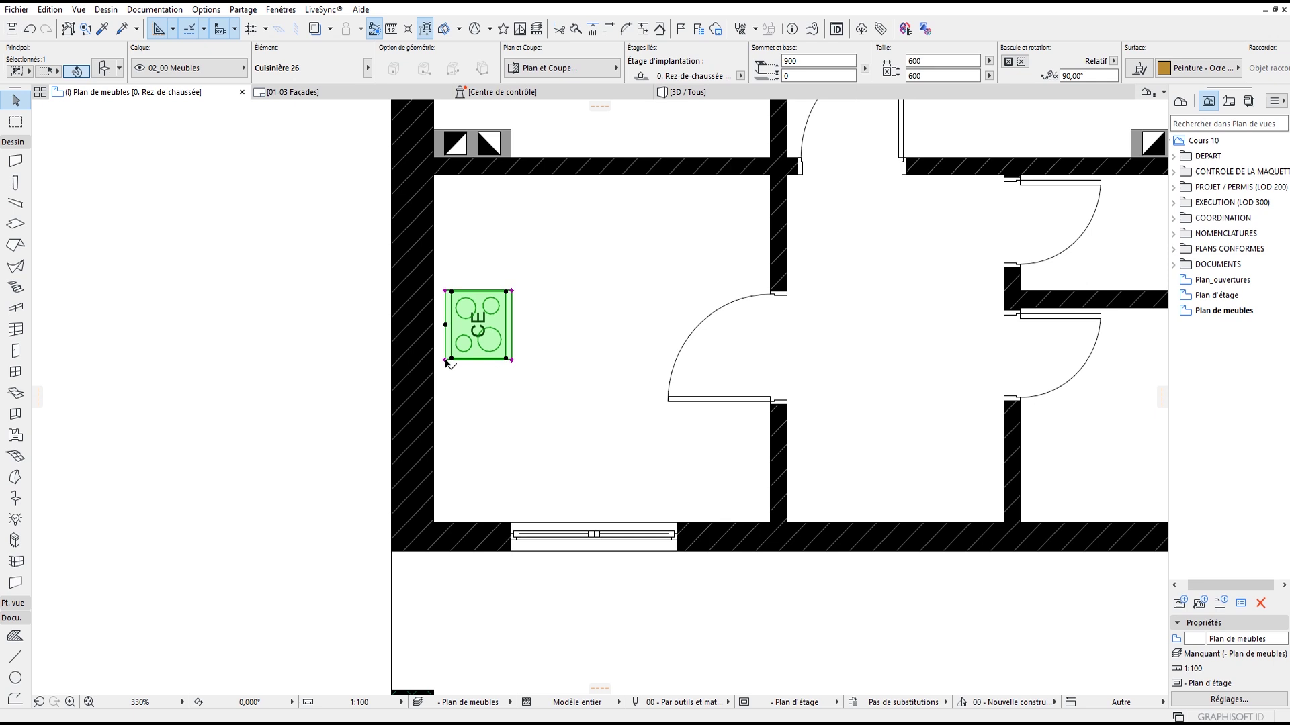
click(446, 360)
click(435, 523)
click(467, 455)
click(466, 384)
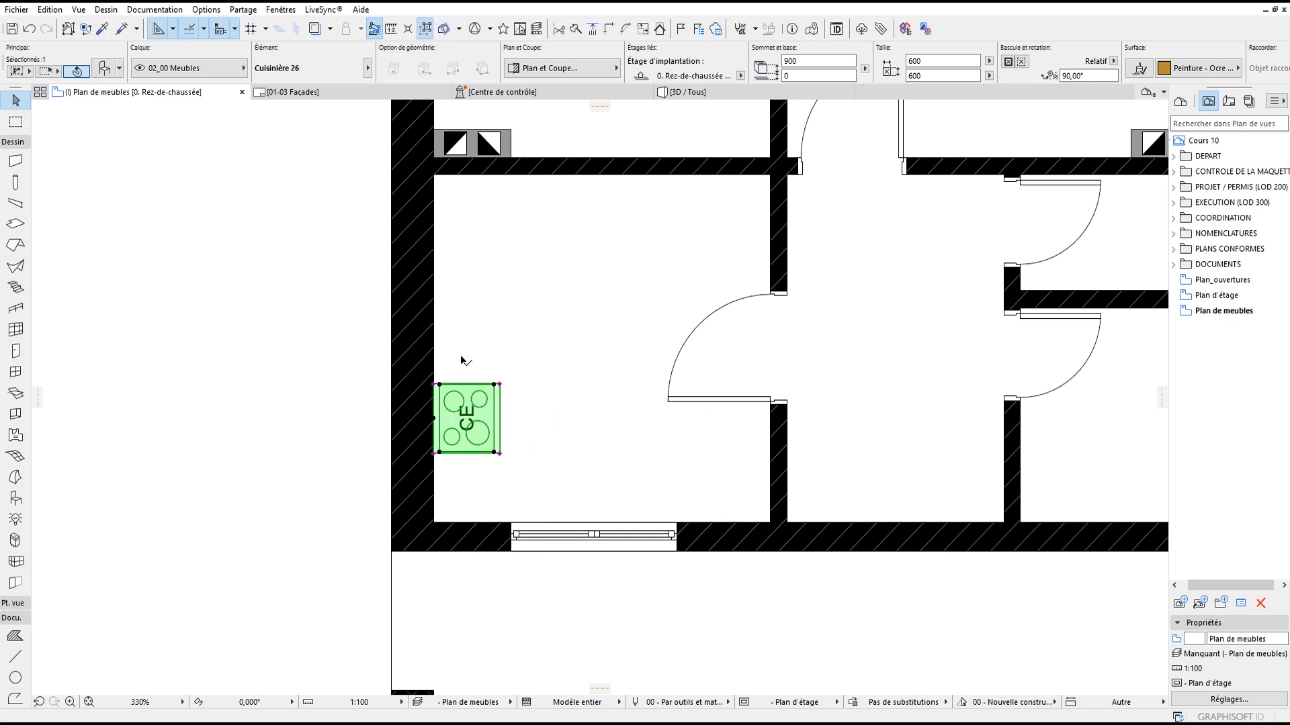
Step: Copy the cooker 600 mm down along the wall and change the copy to Meuble bas bloc 26 from Eléments de cuisine 26
click(434, 384)
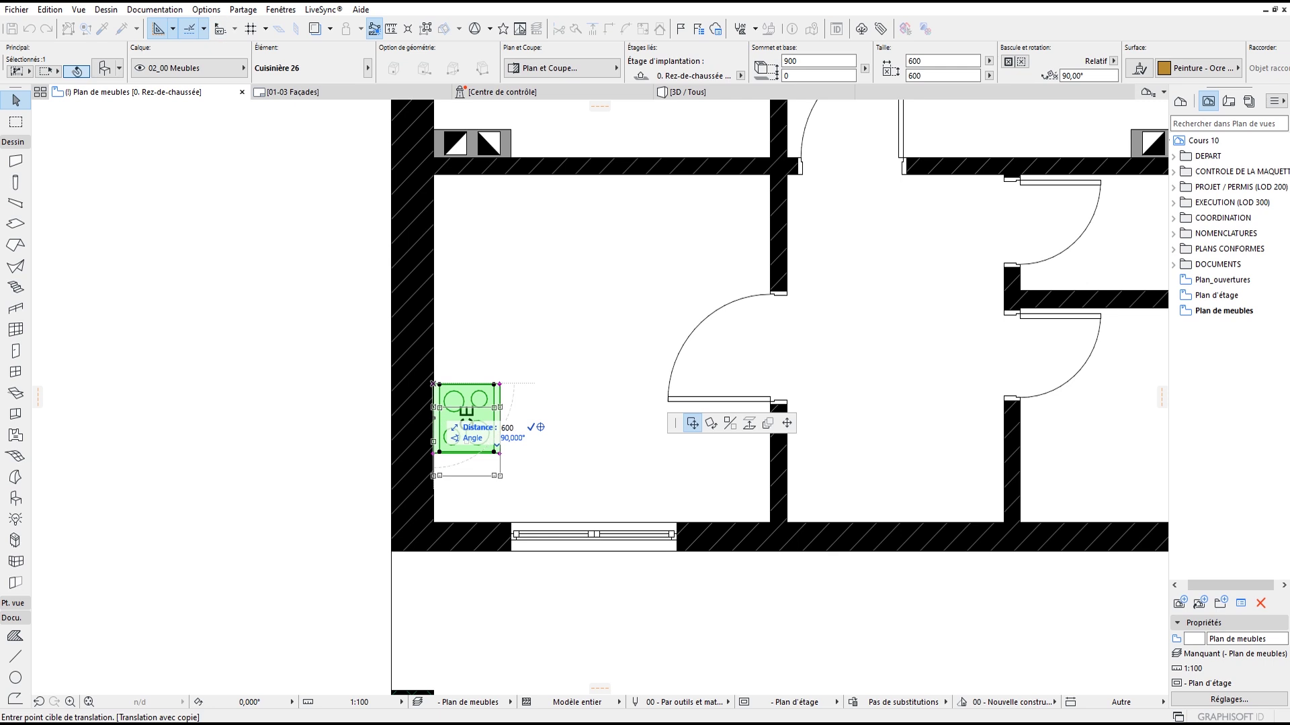
key(Return)
key(ctrl+t)
drag(262, 421, 275, 567)
click(134, 151)
click(198, 449)
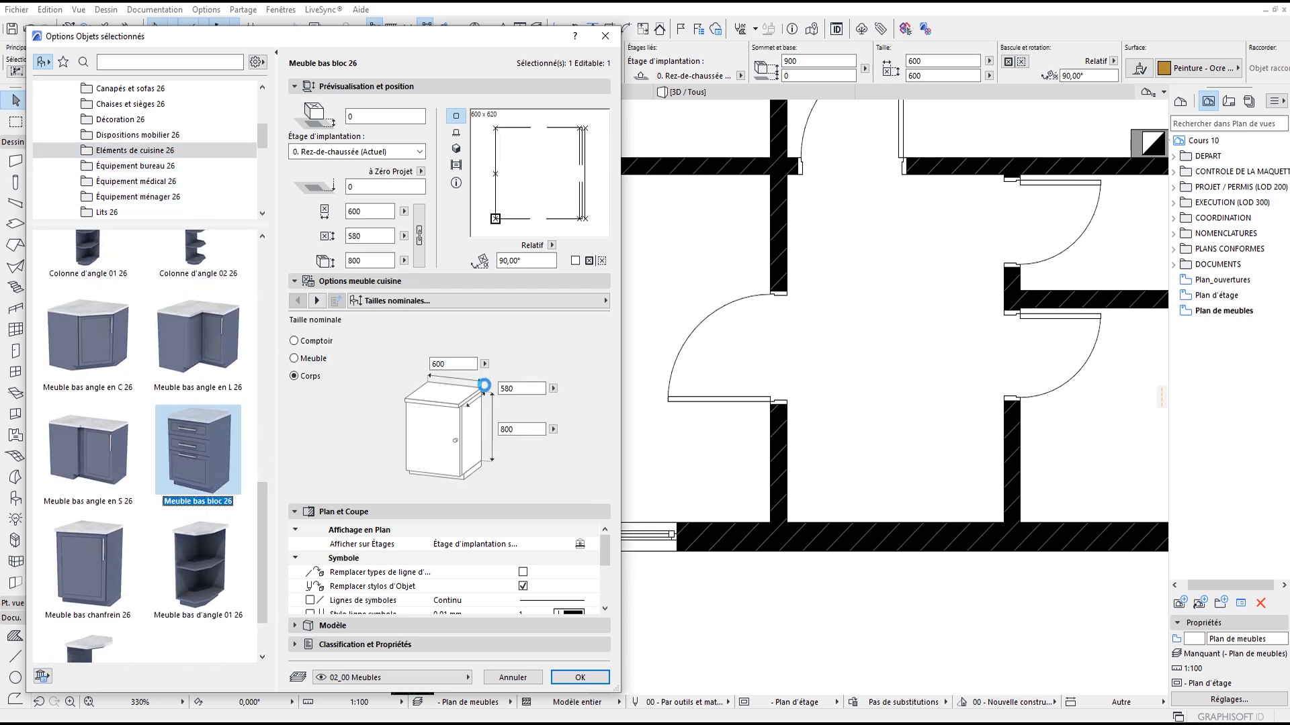
click(580, 677)
Step: Move the base cabinet into the room's lower-left corner, against the cooker, and check its alignment with the cooker
scroll(477, 414, up, 3)
click(388, 500)
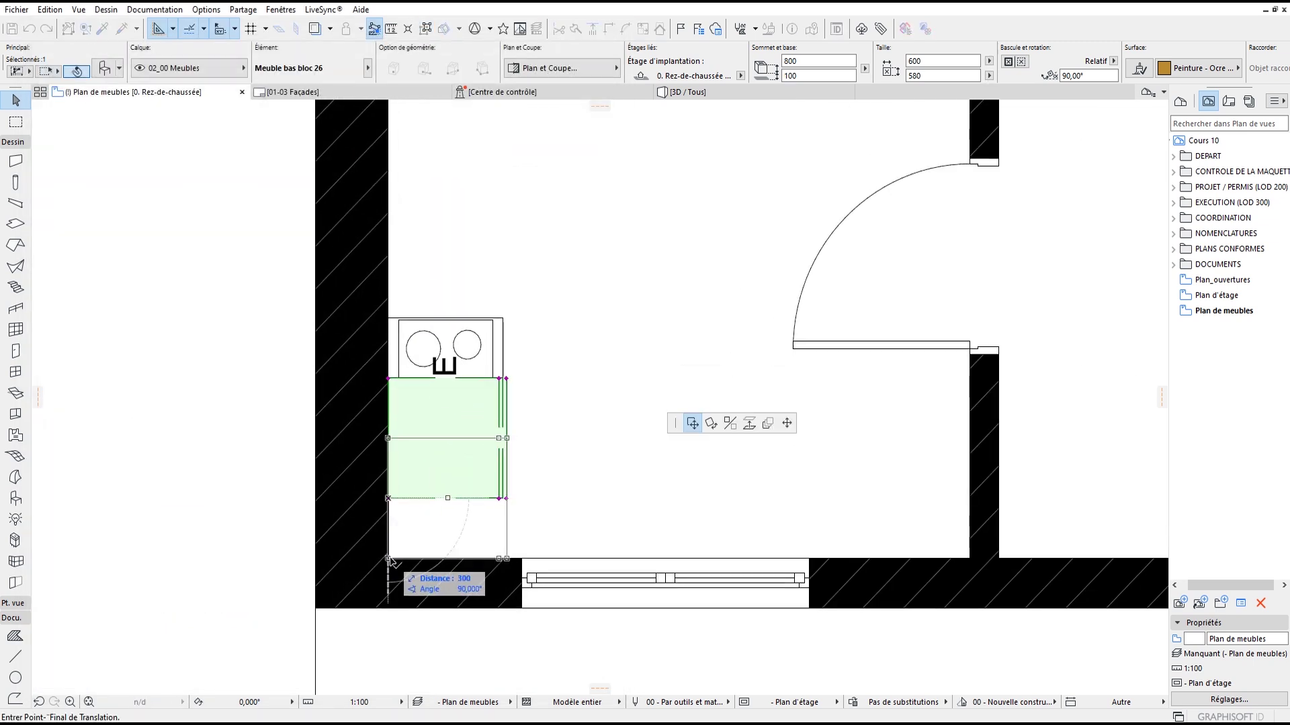
scroll(483, 462, up, 5)
scroll(482, 436, up, 1)
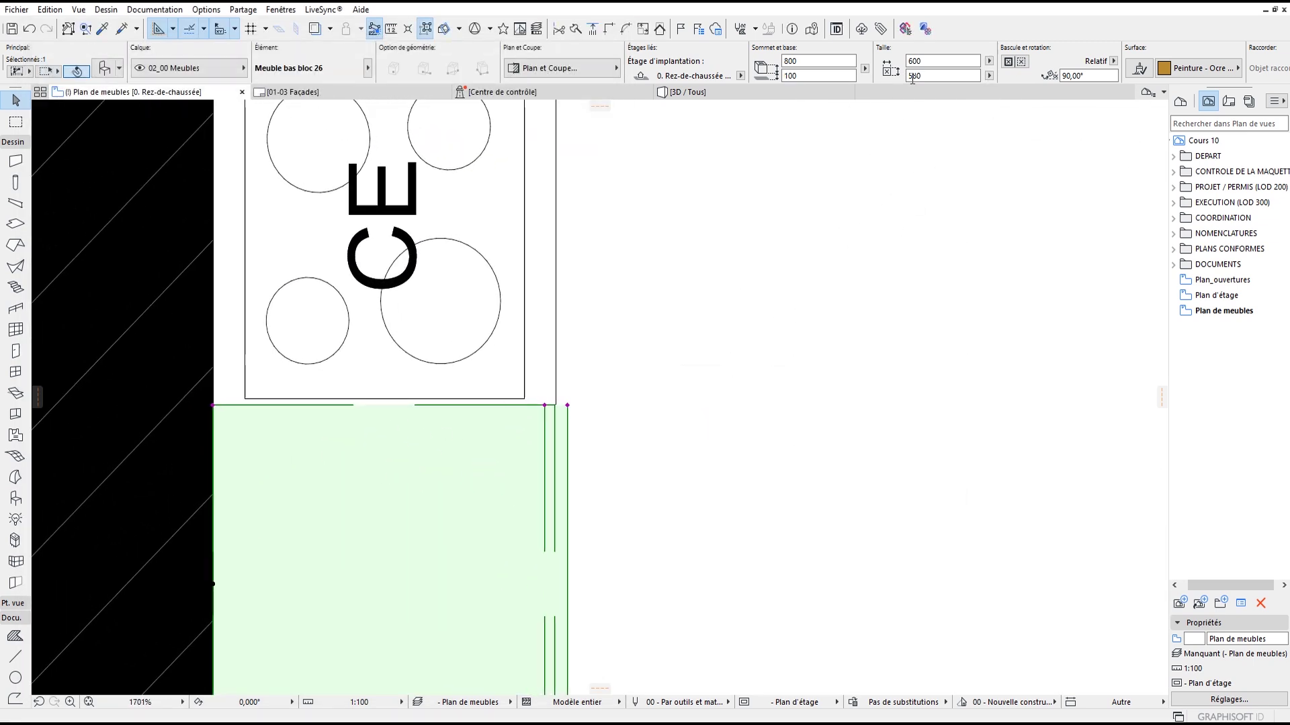
scroll(563, 462, down, 3)
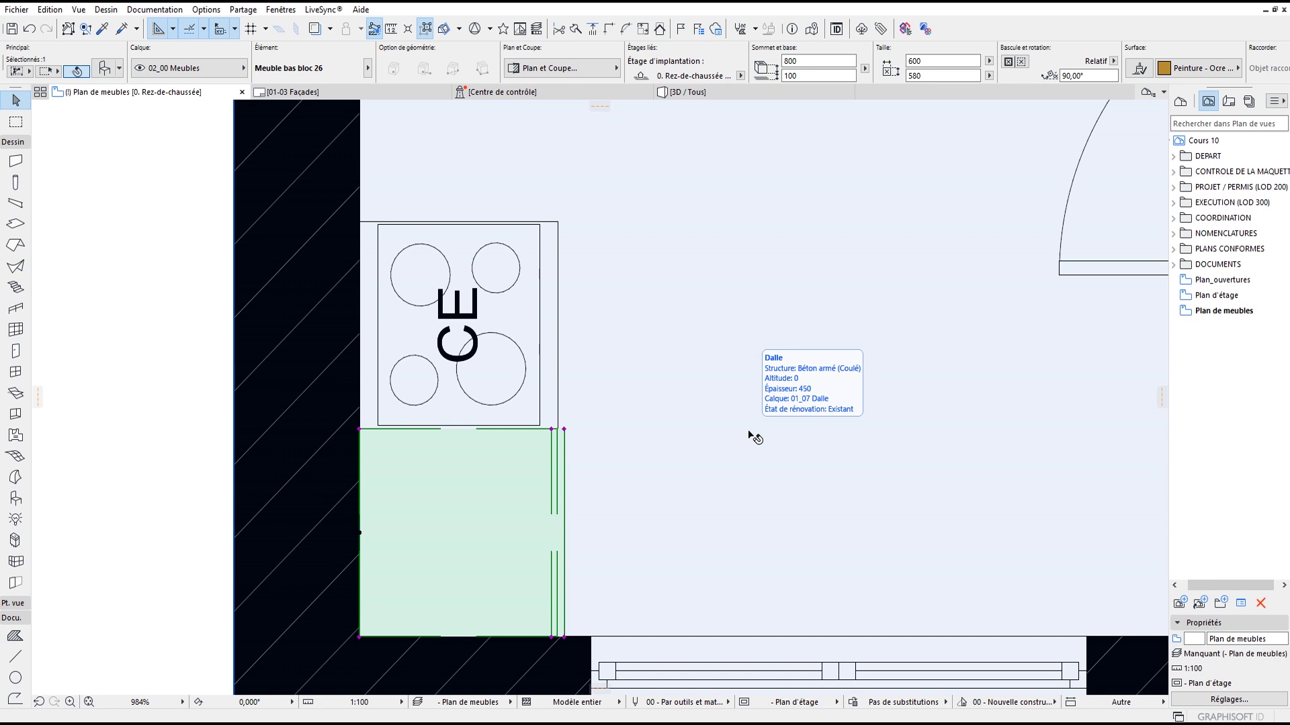
click(456, 275)
key(Tab)
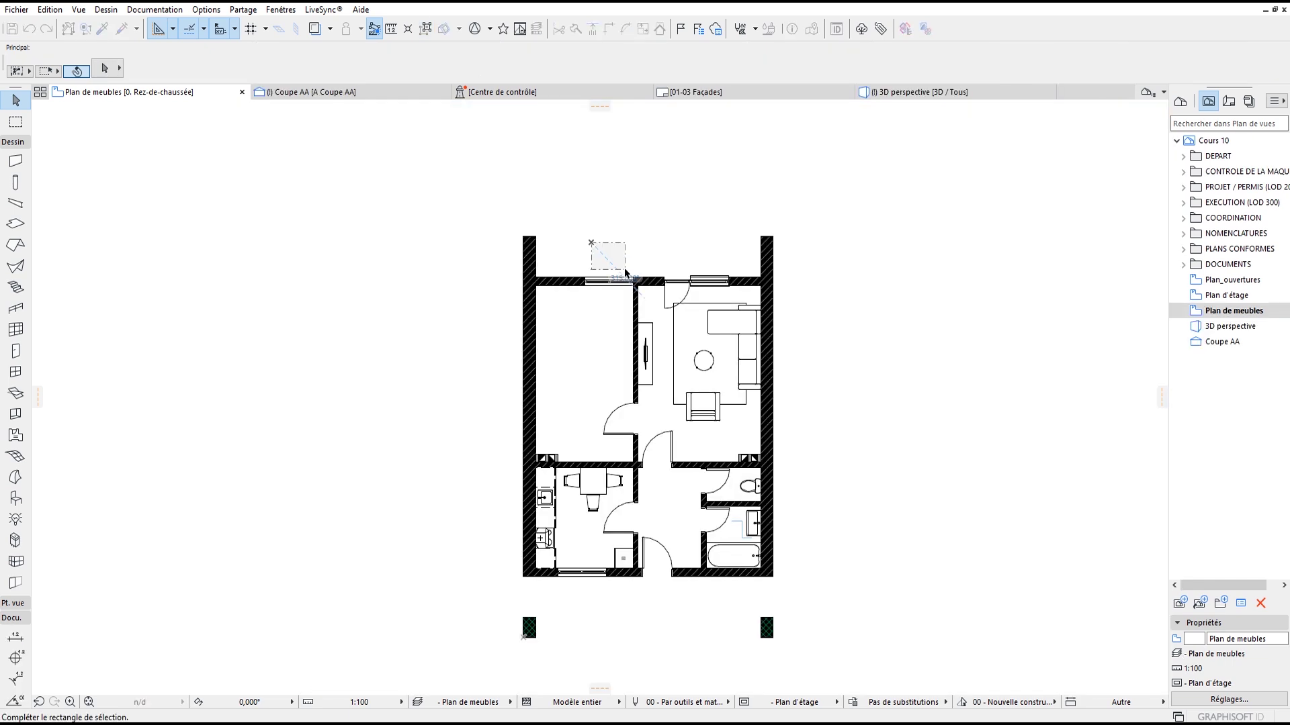
Step: Open section AA from its marker on the furniture plan, using the current view settings
scroll(626, 287, down, 2)
scroll(626, 287, up, 2)
scroll(626, 288, up, 1)
scroll(654, 392, down, 3)
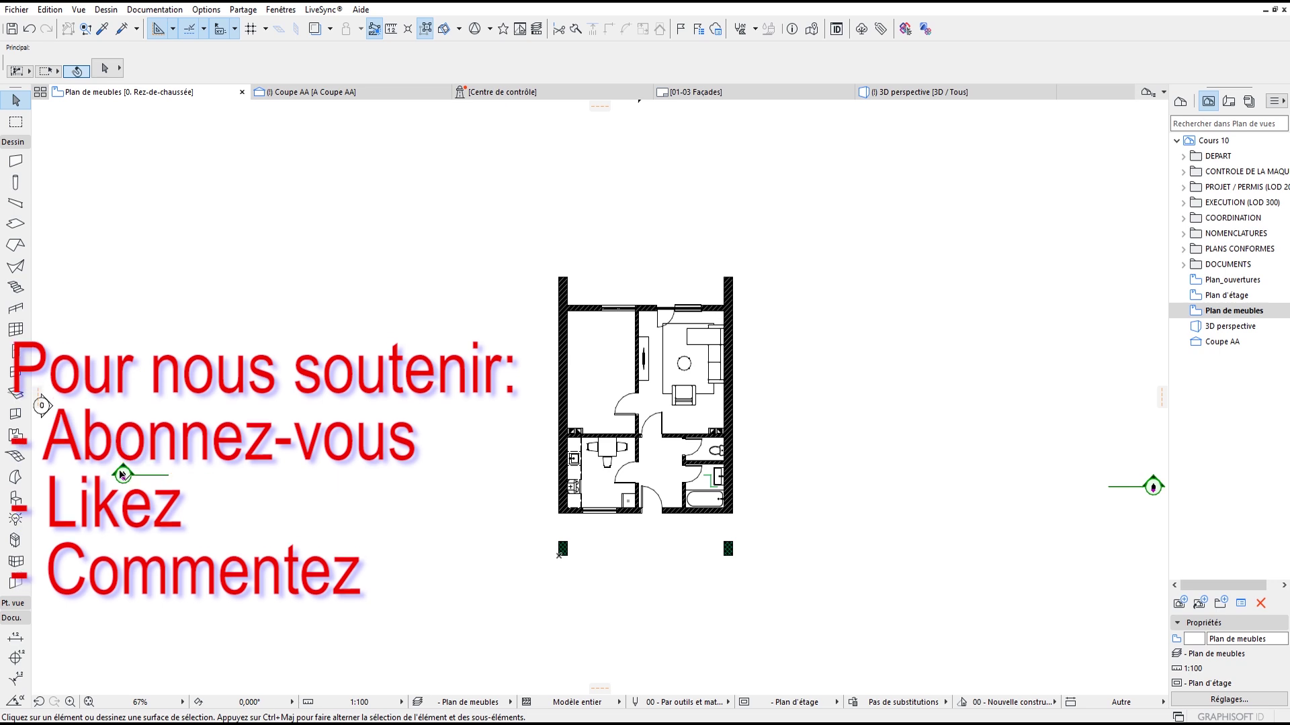
click(124, 475)
right_click(124, 475)
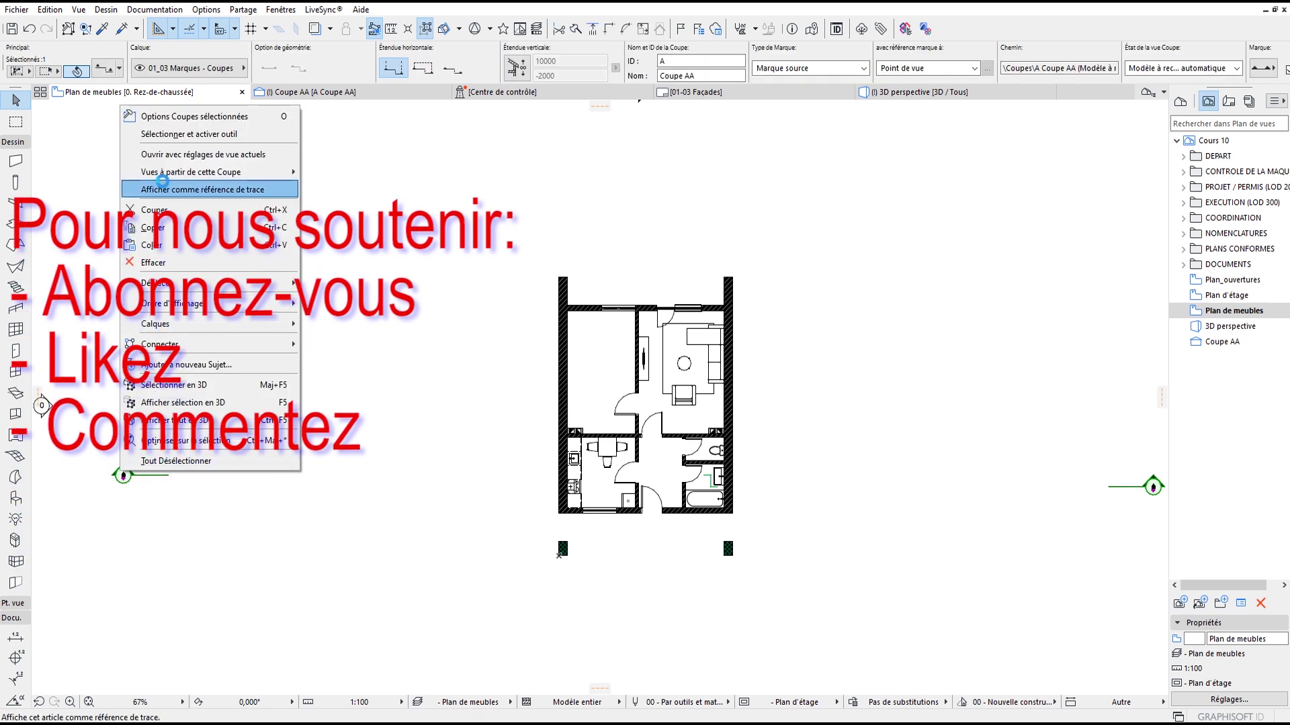
click(228, 184)
scroll(634, 437, down, 2)
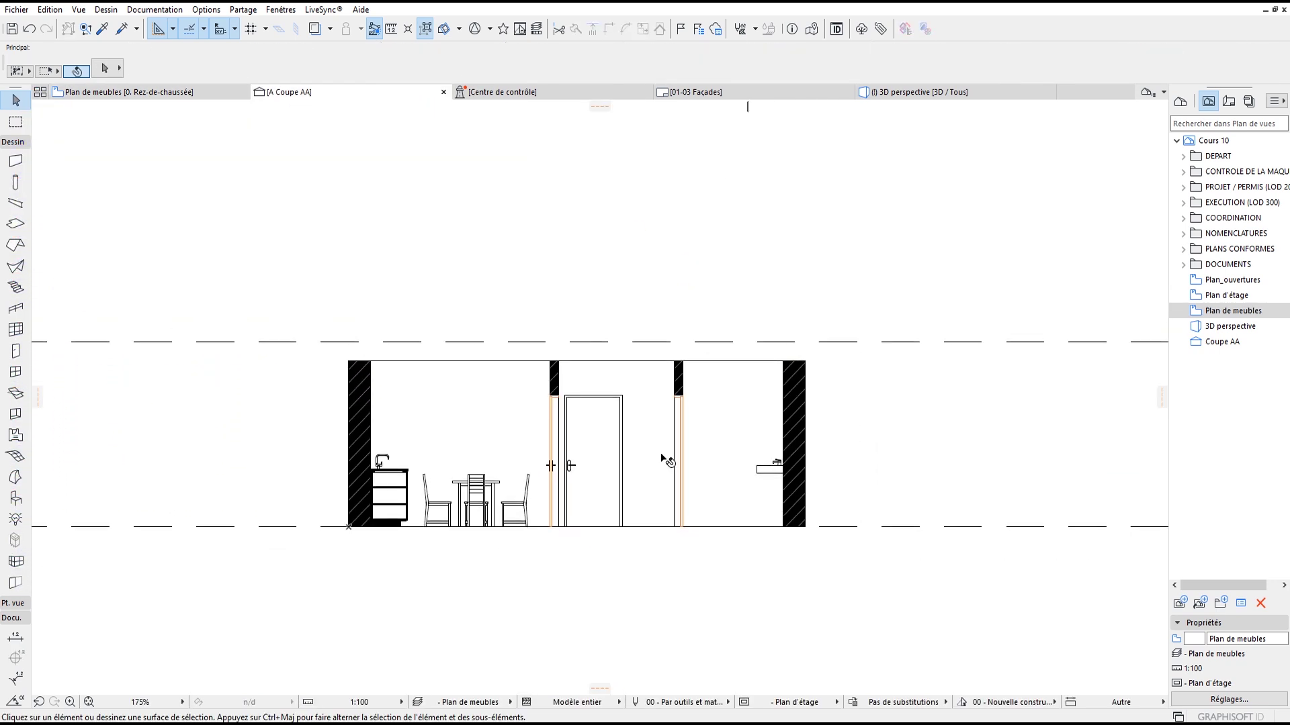
Step: Apply the Coupe AA layer combination and Coupe AA graphic override to the section, and redefine the saved Plan de meubles view from these settings
click(462, 703)
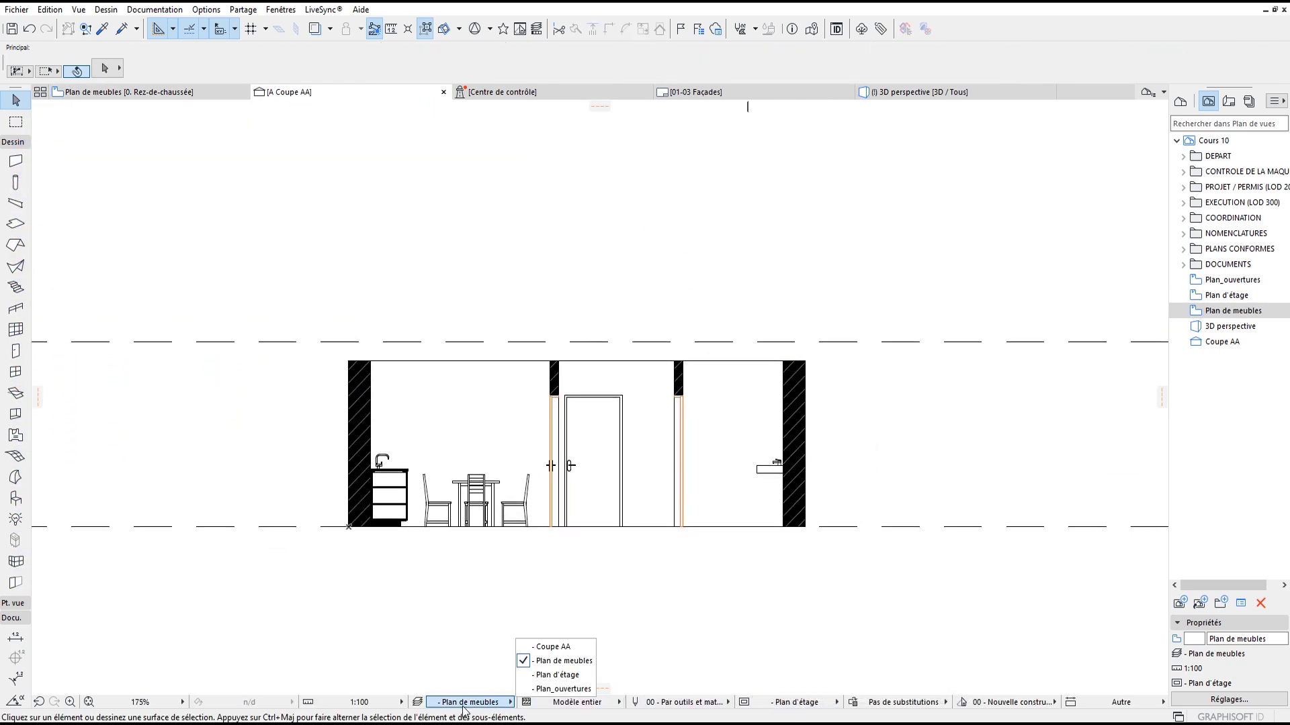
click(555, 647)
scroll(499, 463, up, 2)
click(901, 700)
click(993, 469)
middle_drag(648, 491, 607, 477)
right_click(1213, 308)
click(1200, 373)
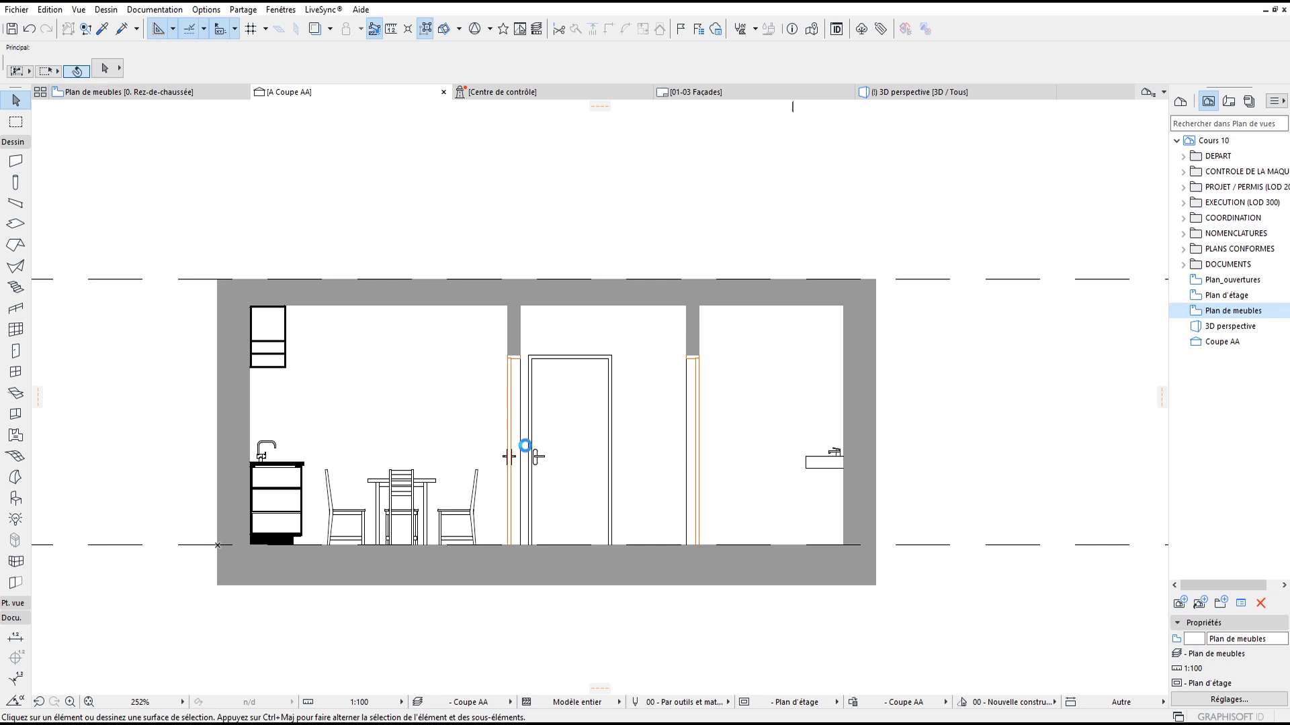
Step: Select the two doors cut with orange lines in section AA
scroll(520, 412, up, 2)
middle_drag(538, 365, 522, 339)
click(491, 326)
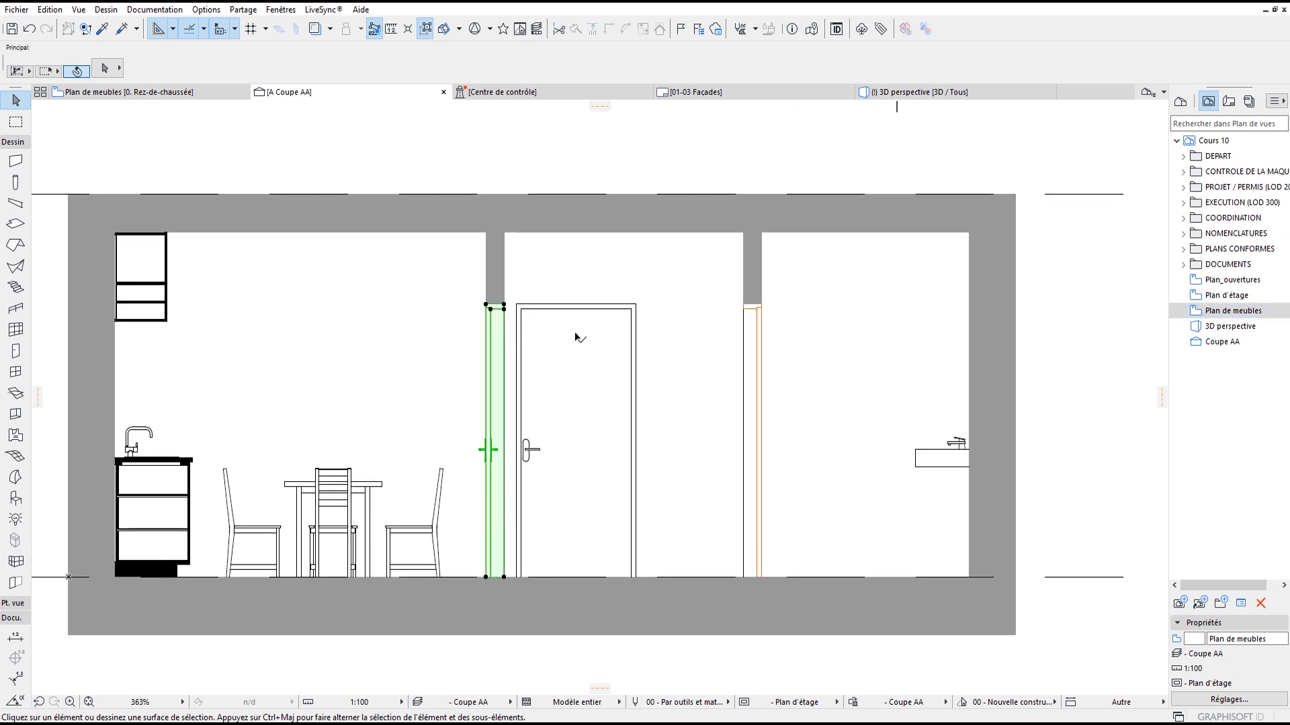
shift+click(759, 311)
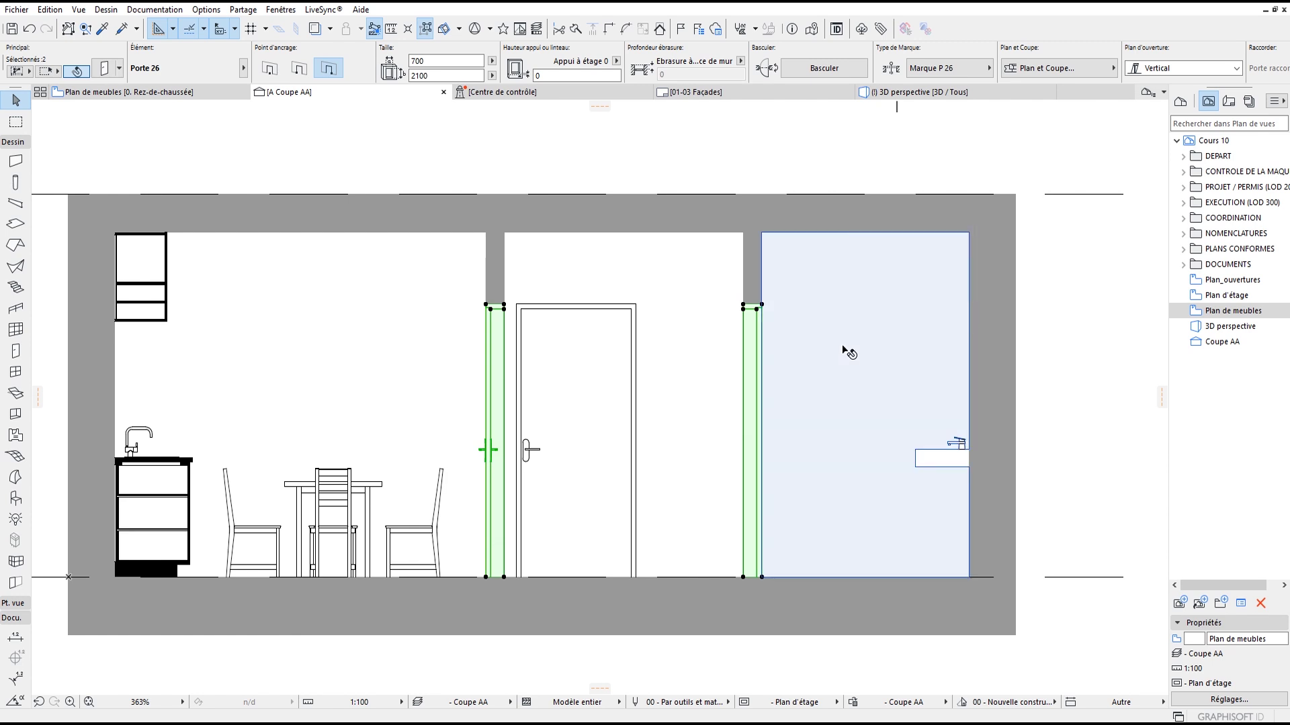
Step: In the 3D perspective, clear the selection and set a Find & Select criterion for element type Porte
click(883, 94)
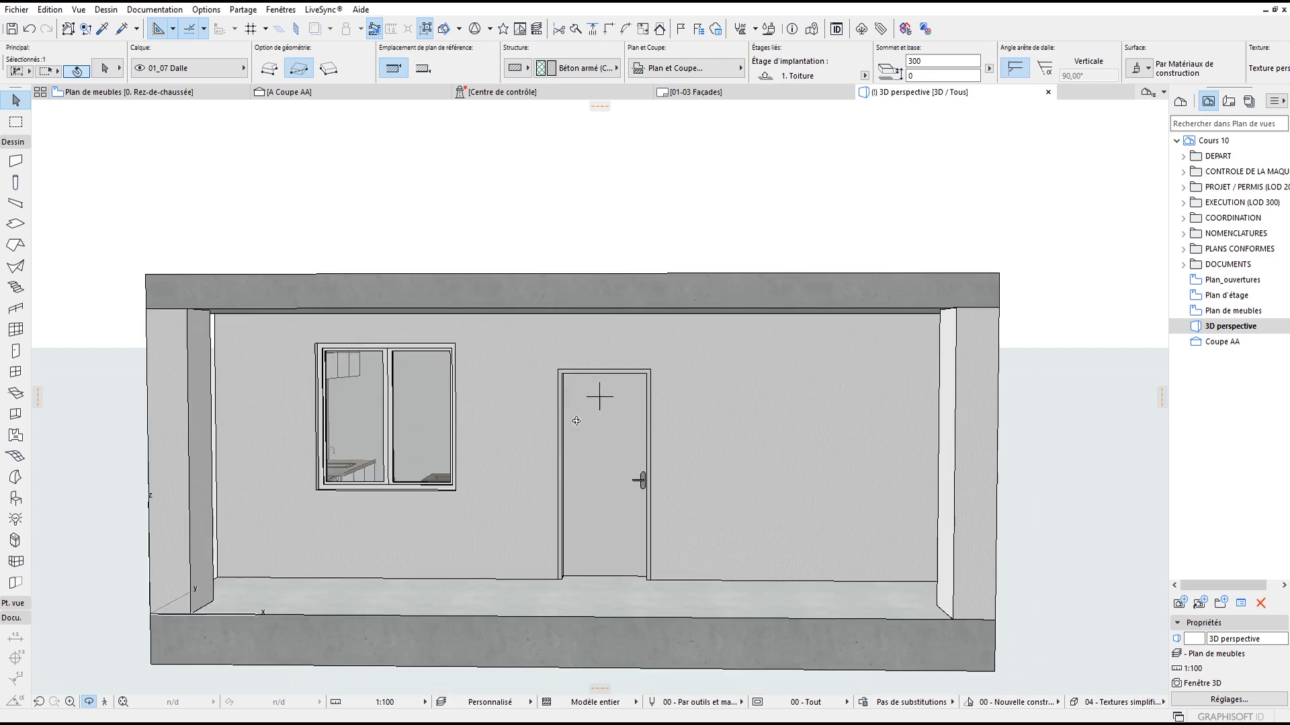
shift+middle_drag(577, 421, 642, 434)
scroll(643, 434, down, 2)
click(218, 206)
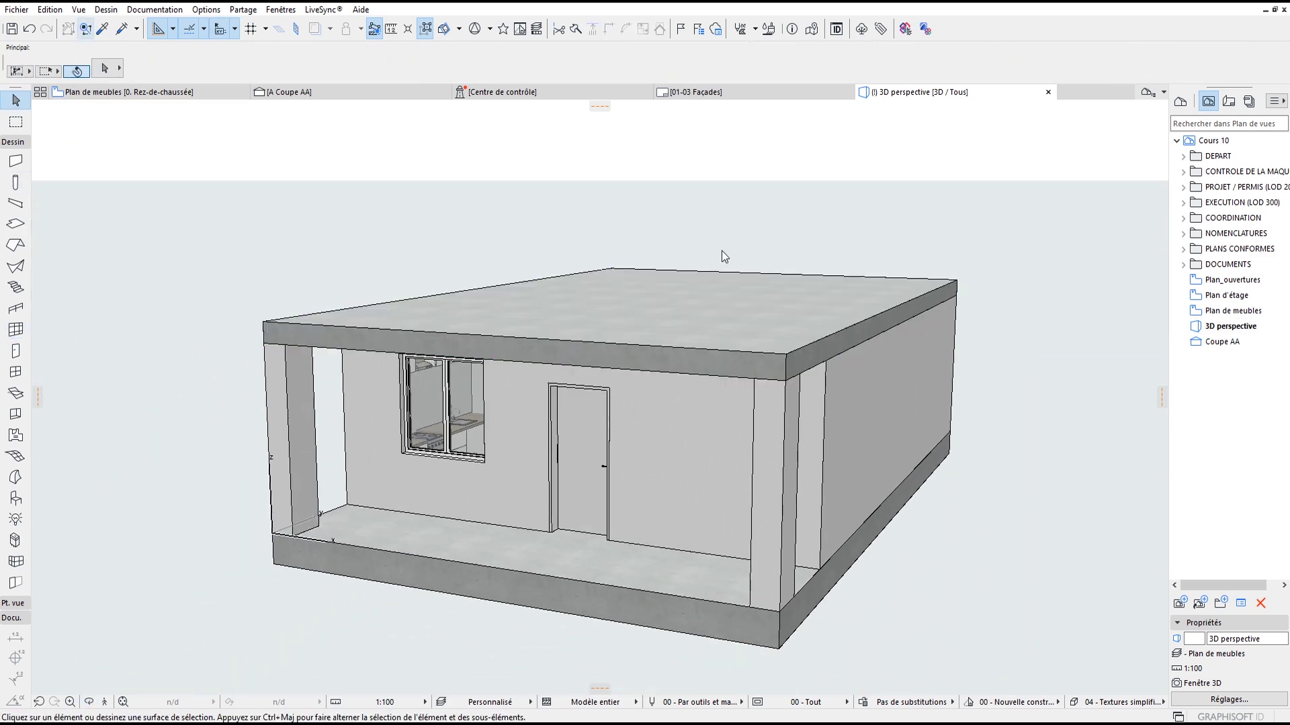
key(ctrl+f)
click(1143, 505)
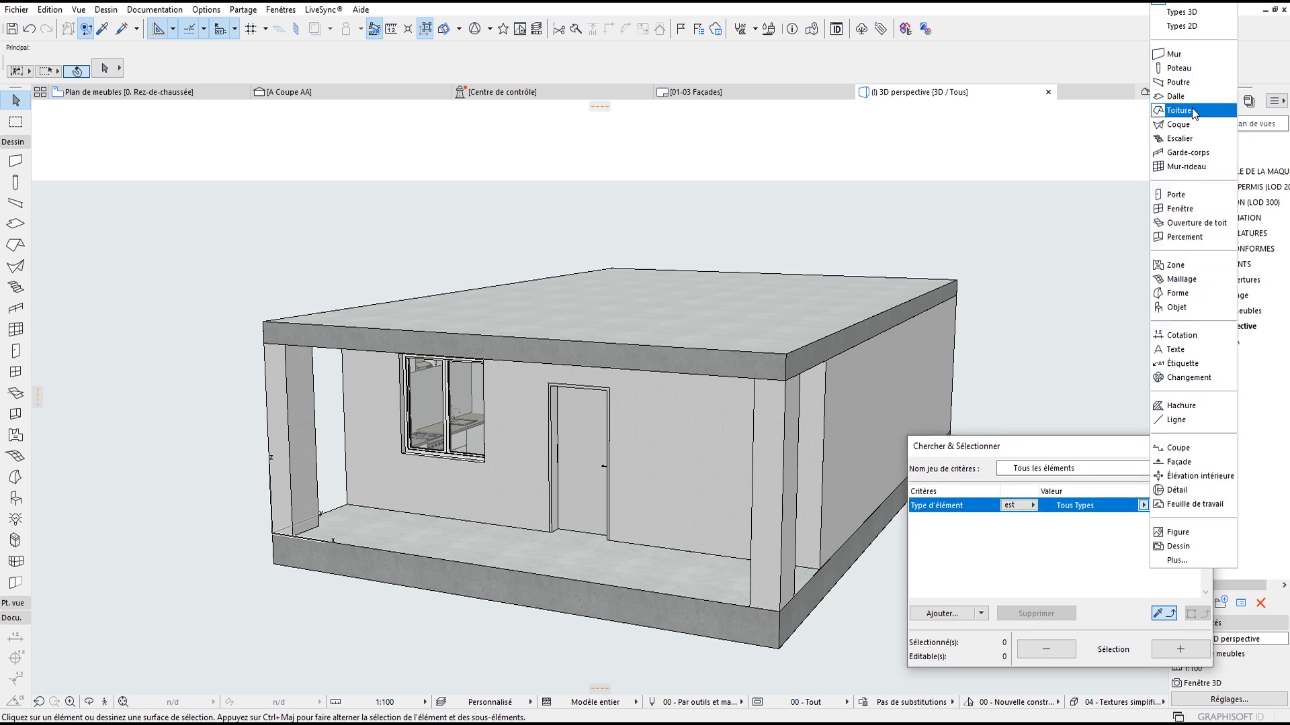
click(1182, 194)
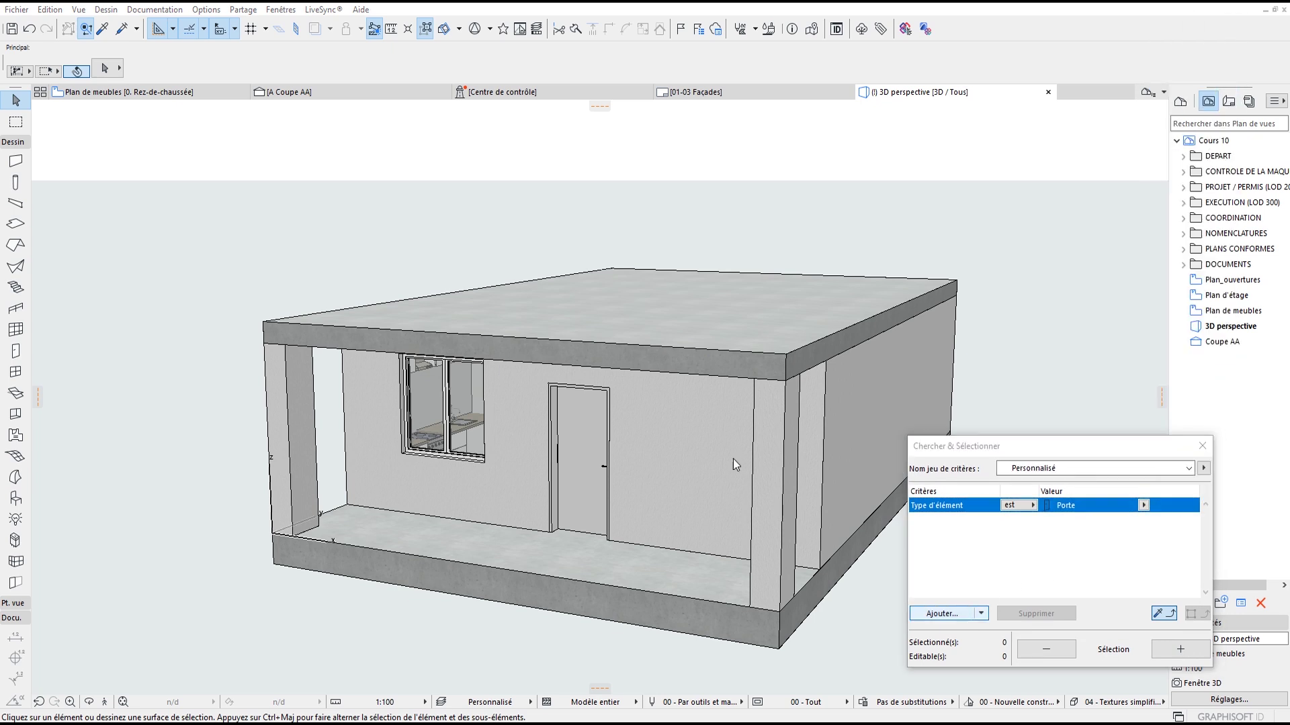
Step: Add a second element type criterion, Fenêtre, and select all doors and windows matching the criteria
click(942, 614)
click(709, 496)
double_click(735, 513)
click(1143, 520)
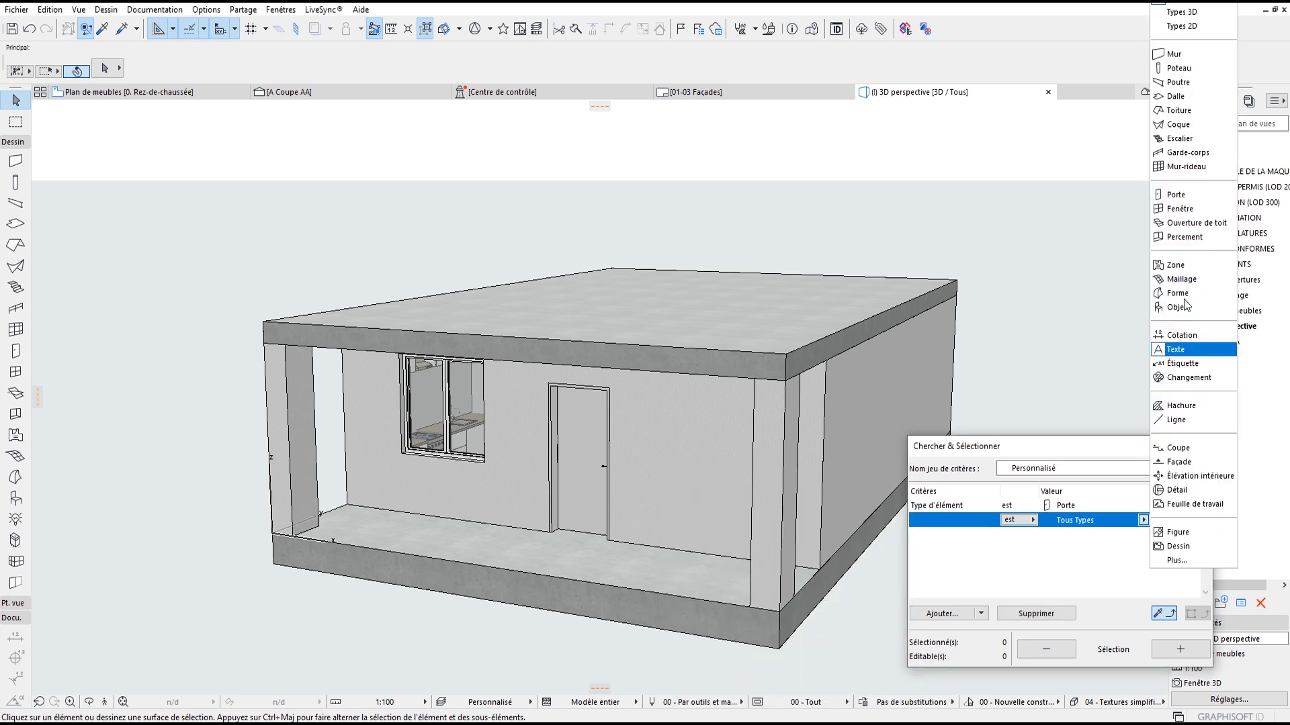
click(1180, 208)
click(1180, 649)
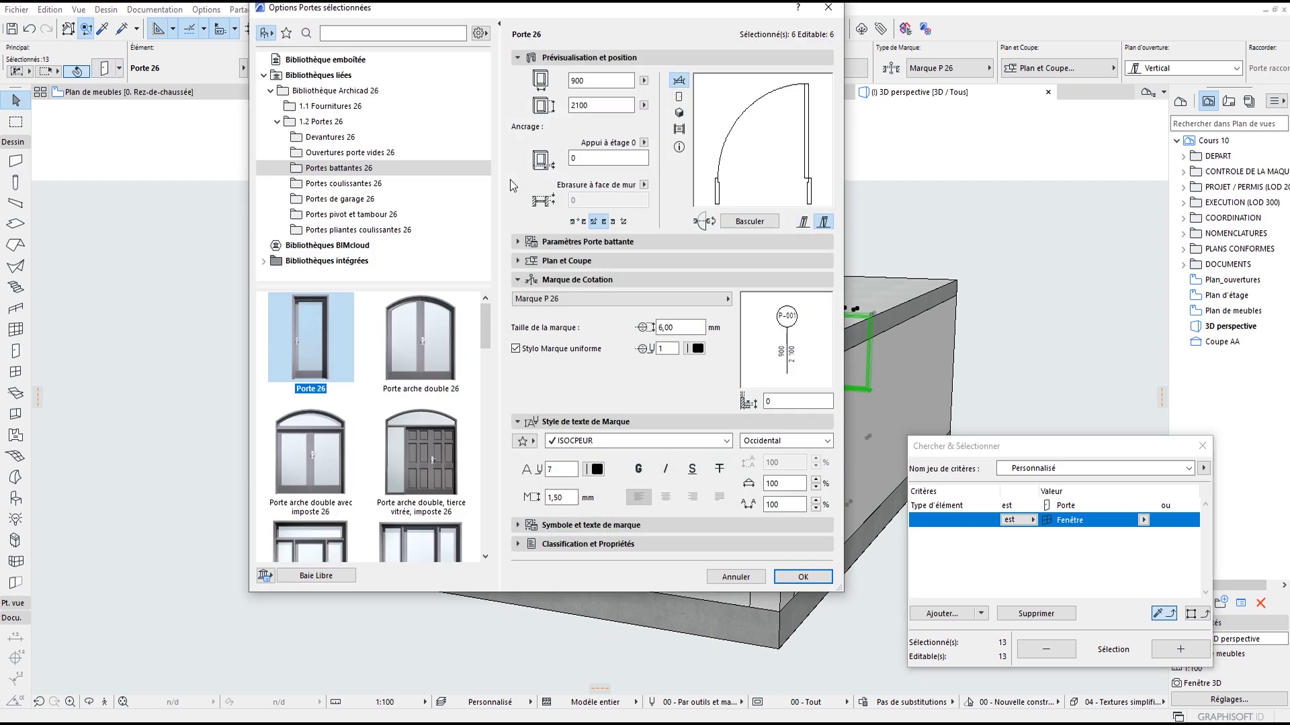
Step: Examine the cut-surface pens and fill in the selected doors' Plan et Coupe settings, and close the settings without changes
click(570, 281)
scroll(675, 370, down, 1)
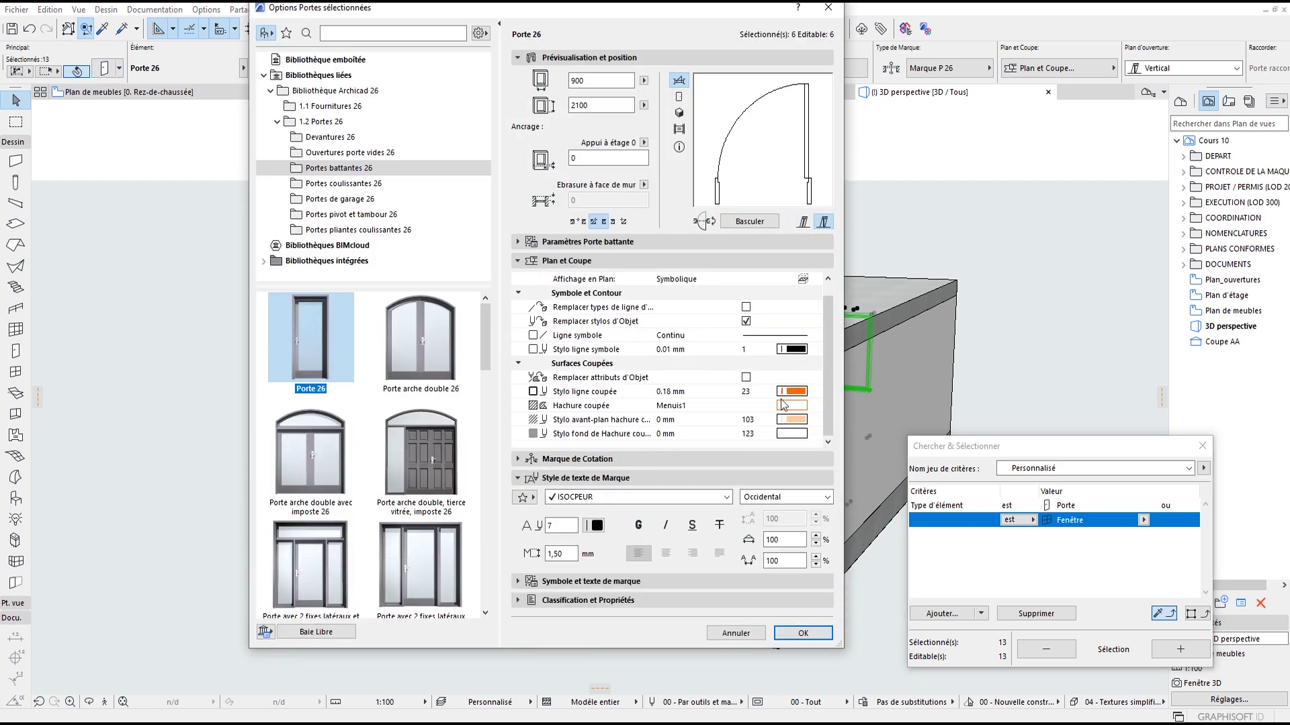
click(828, 8)
Step: Compare the doors in section AA and the furniture plan, and return to the 3D perspective with the openings selected
click(352, 92)
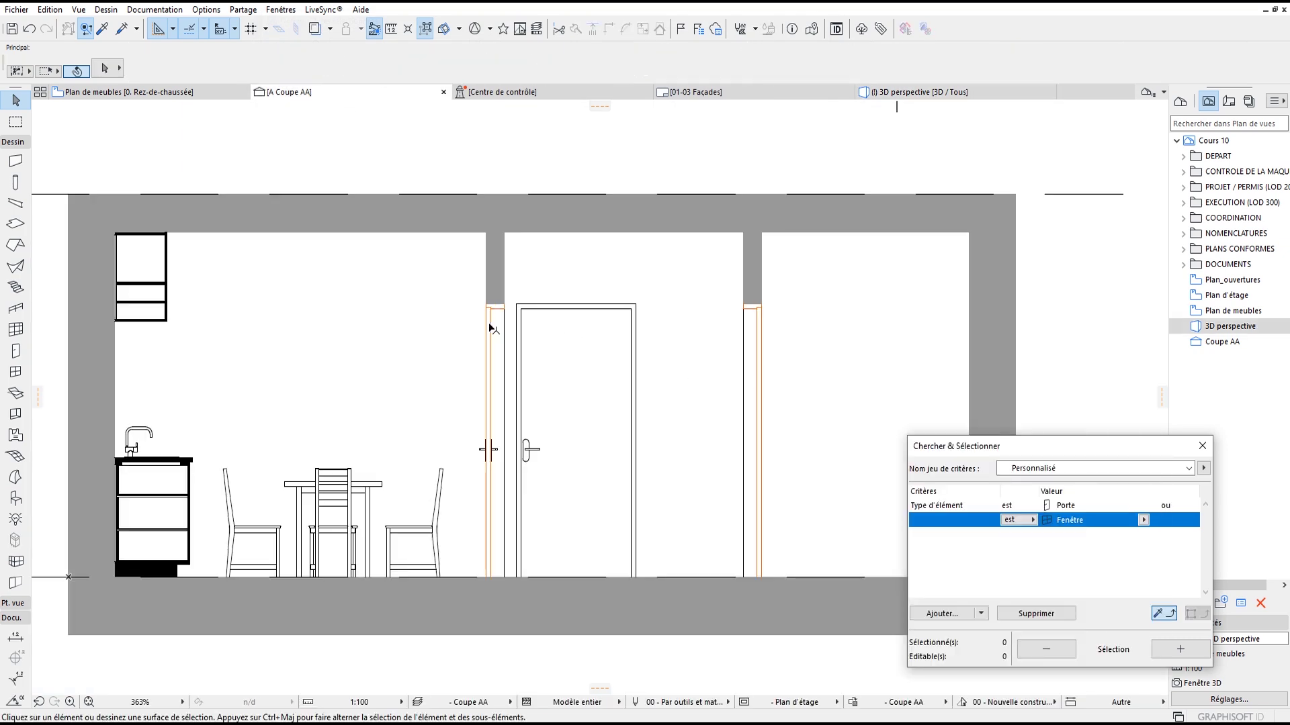
click(179, 96)
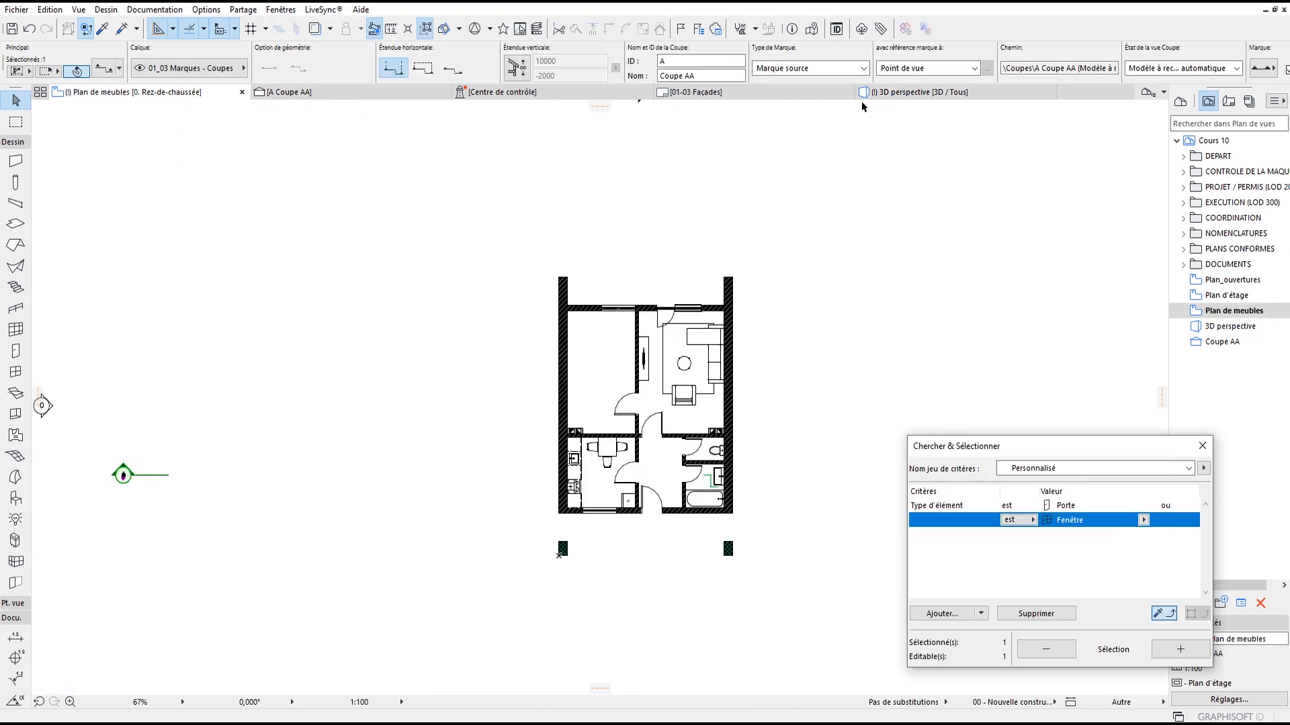
click(883, 94)
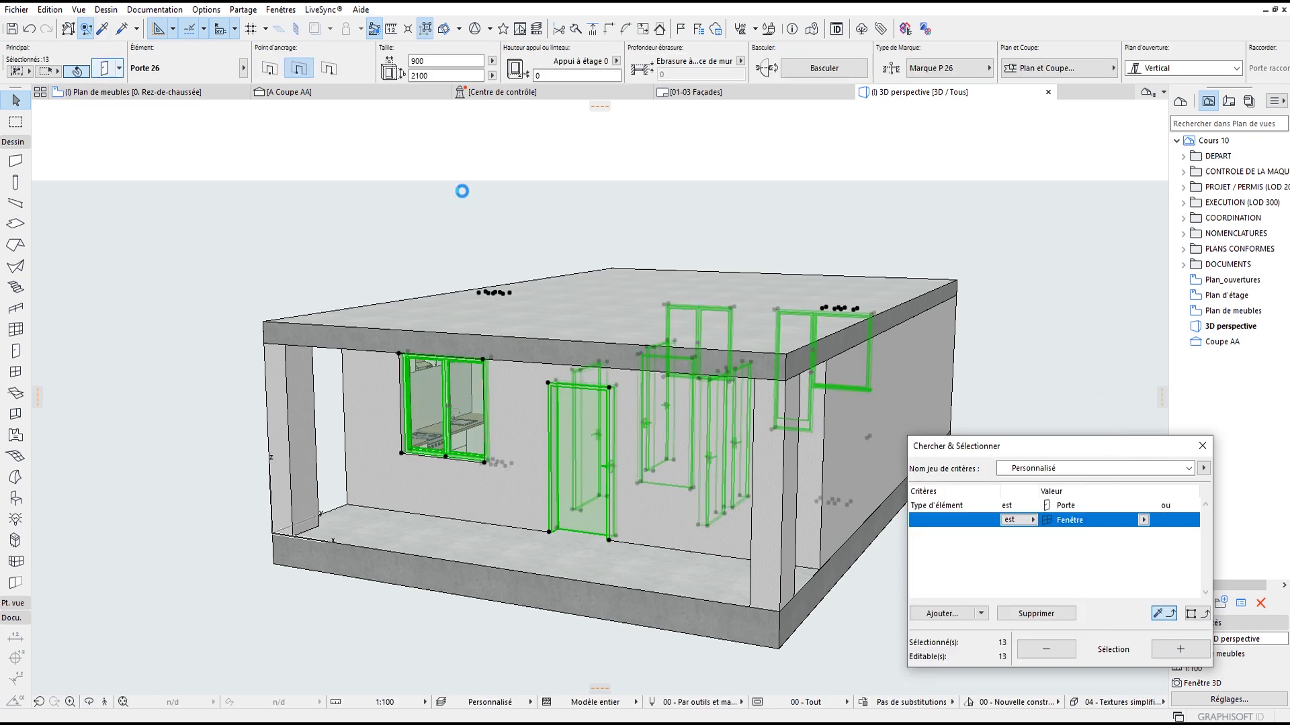
Step: Override the selected doors' cut-surface attributes, setting both the cut line pen and the cut fill foreground pen to 1
key(ctrl+t)
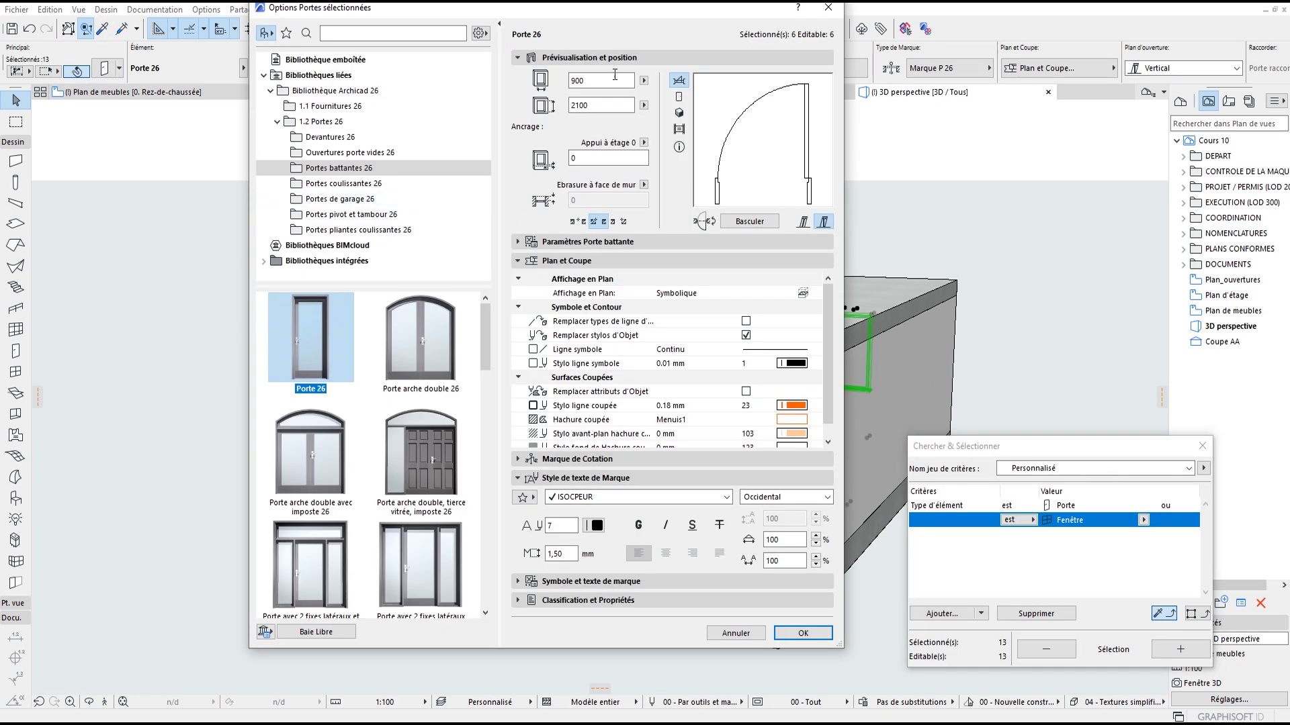
click(746, 391)
scroll(799, 403, down, 1)
click(806, 395)
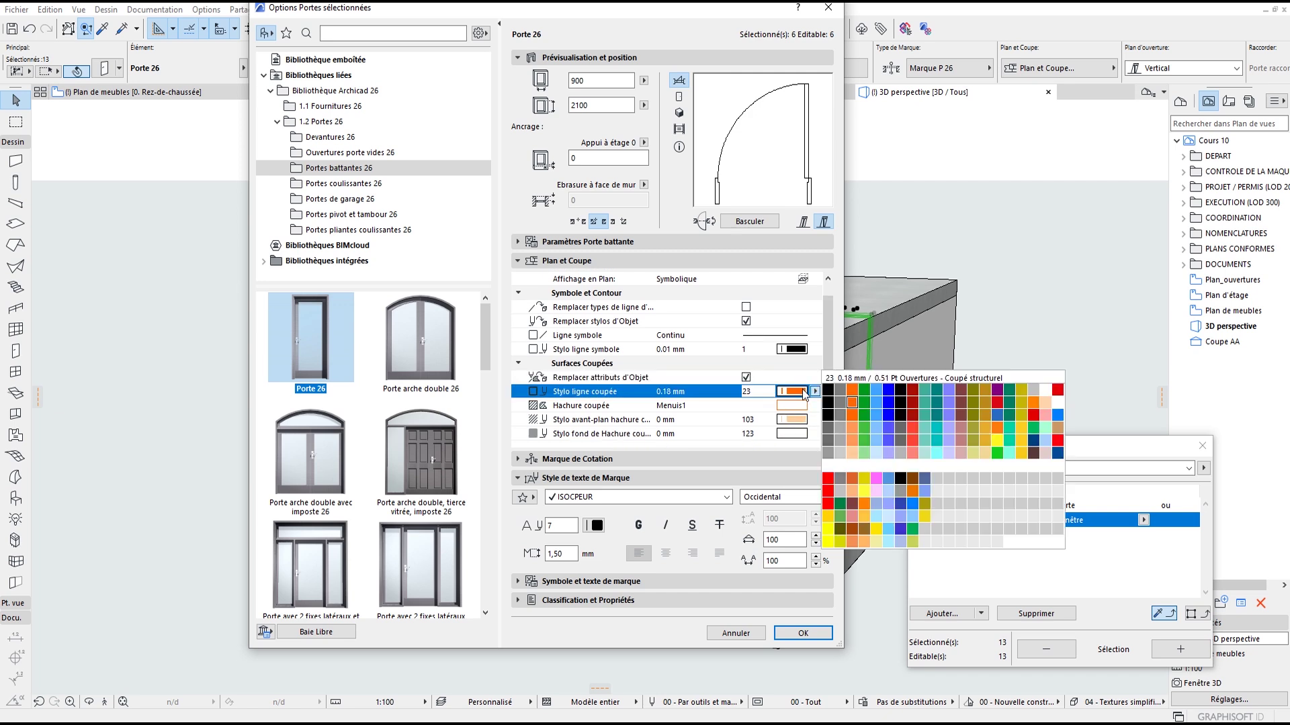
click(830, 388)
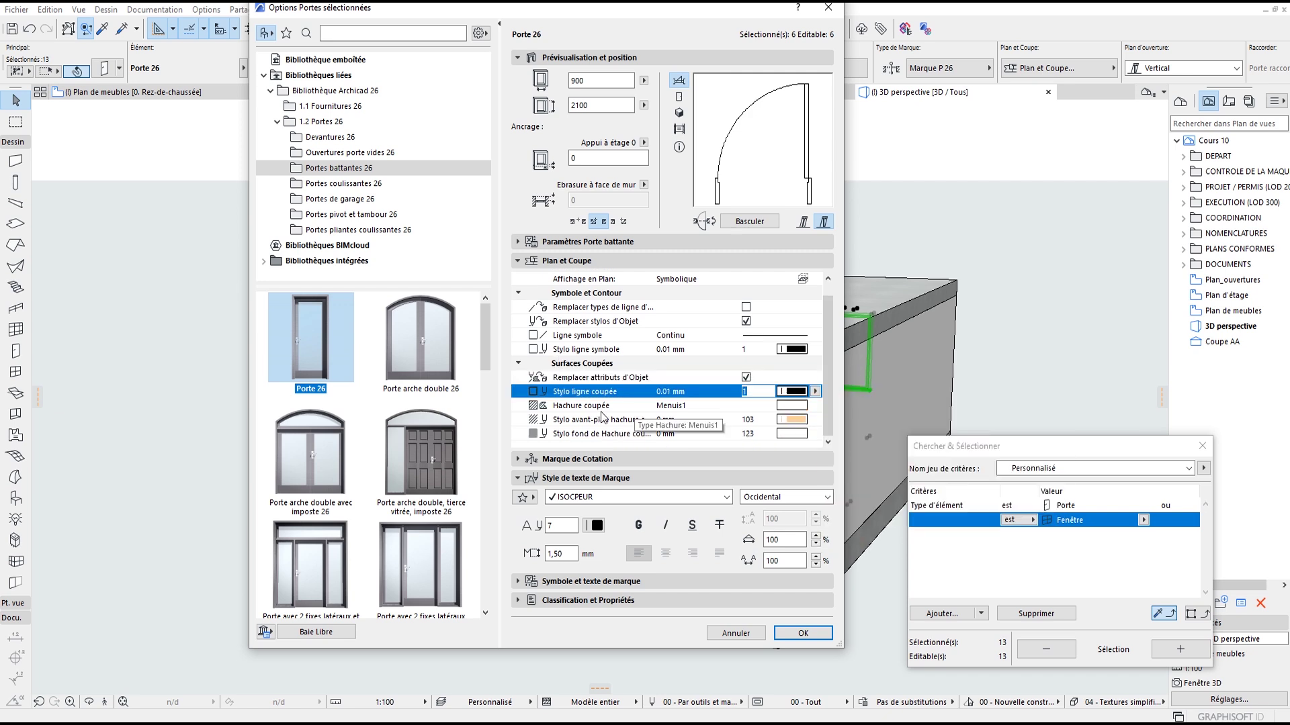
click(790, 422)
click(825, 416)
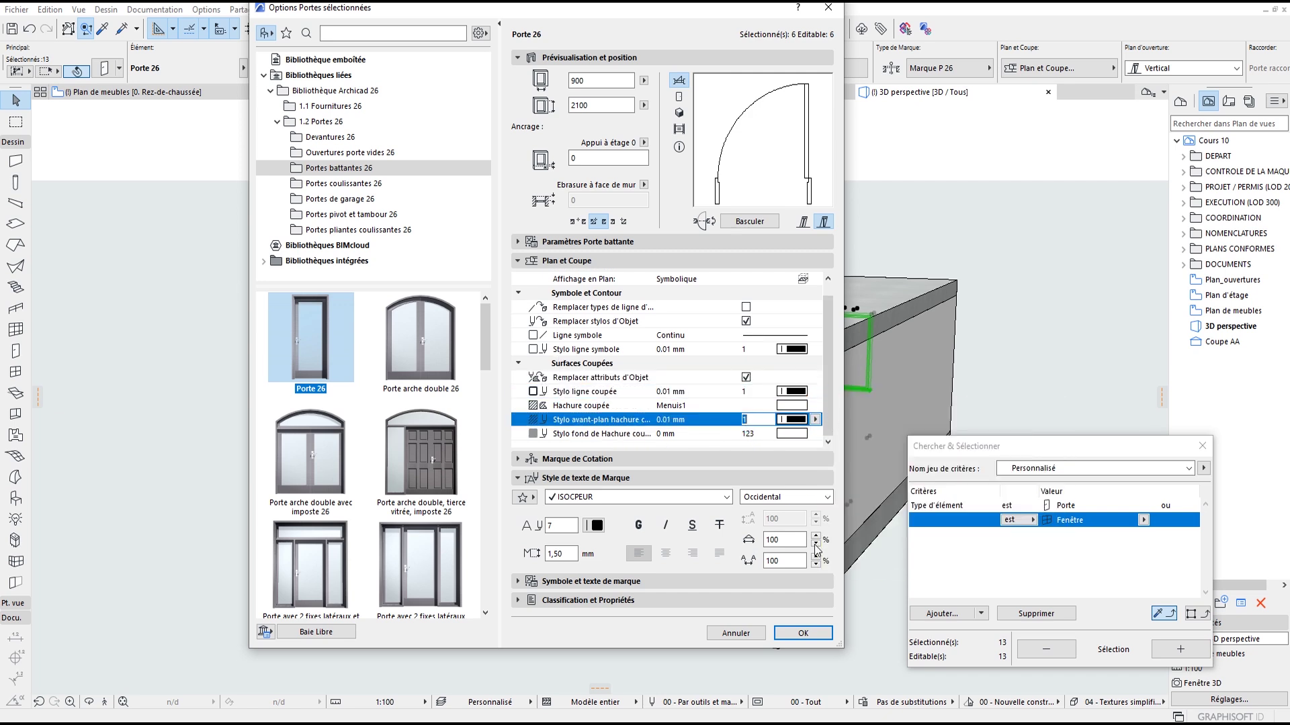
click(803, 633)
Step: Remove the Porte criterion from Find & Select and select only the elements matching Fenêtre
click(1071, 508)
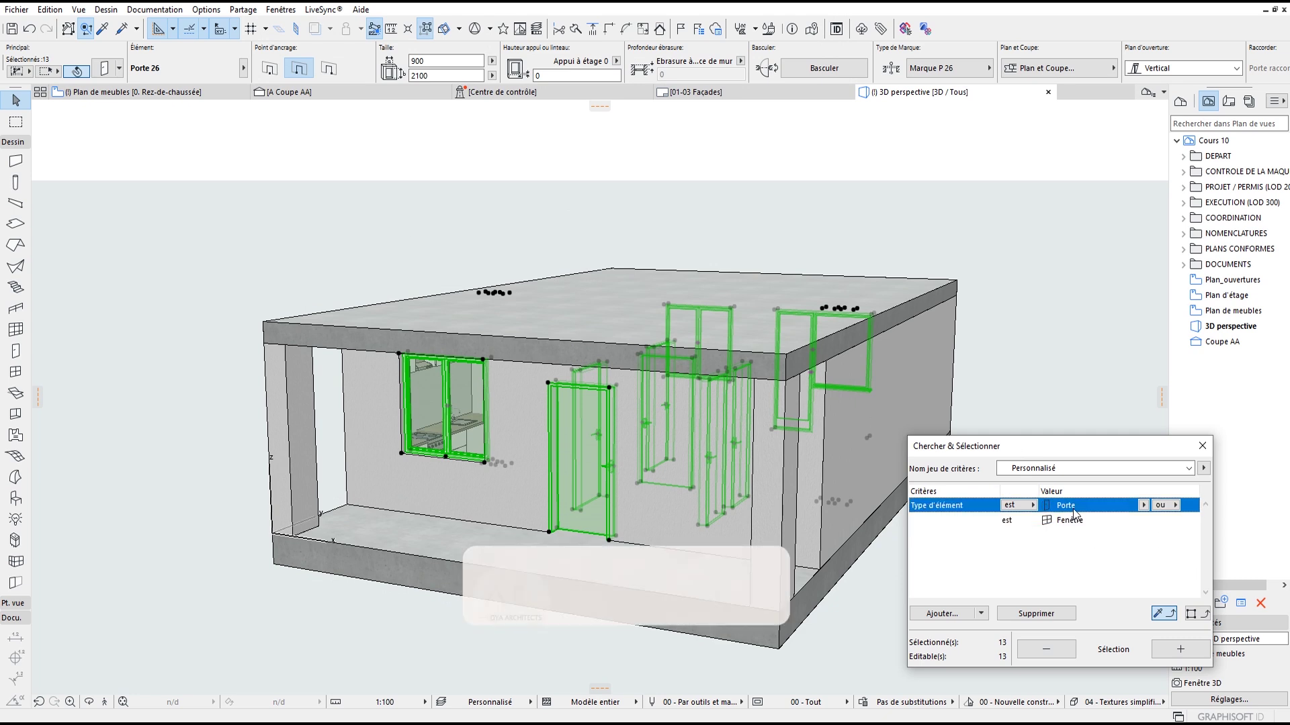
click(1053, 615)
key(Escape)
click(1179, 649)
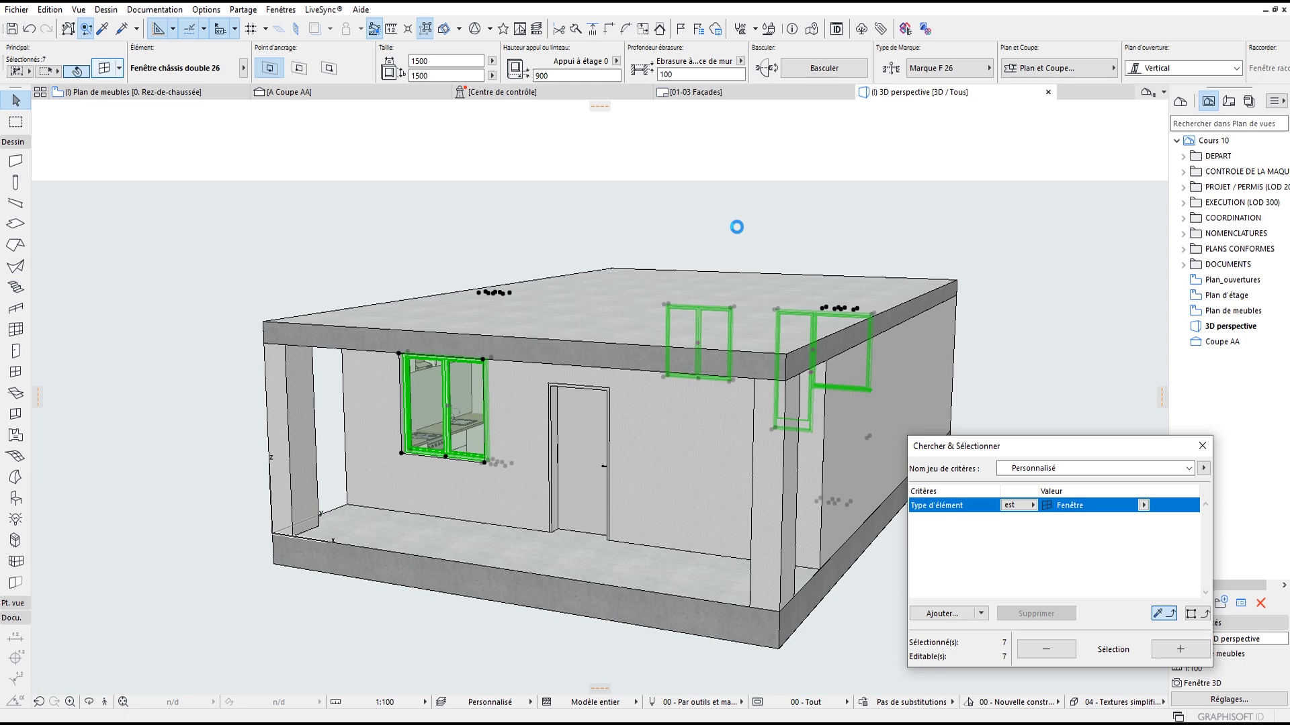
Step: Check the selected windows' Plan et Coupe cut-surface settings, close Find & Select and clear the selection
click(994, 317)
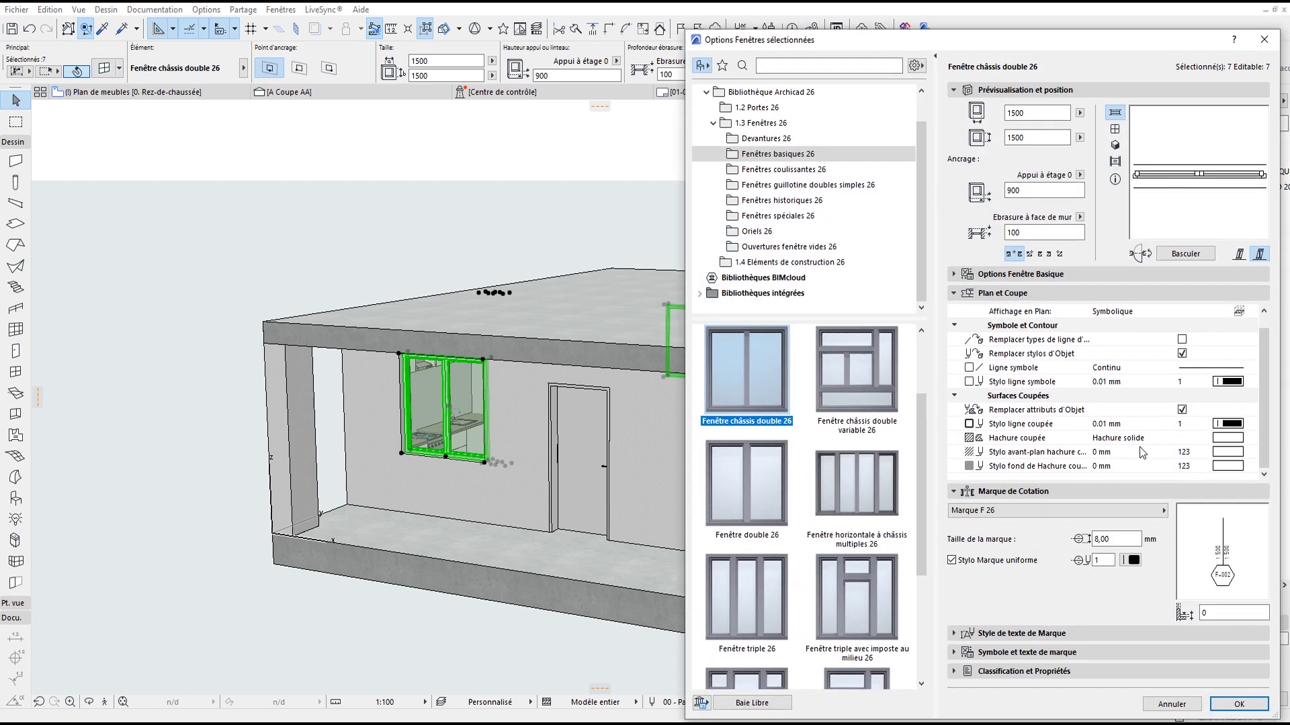
click(1266, 710)
click(1199, 448)
key(Escape)
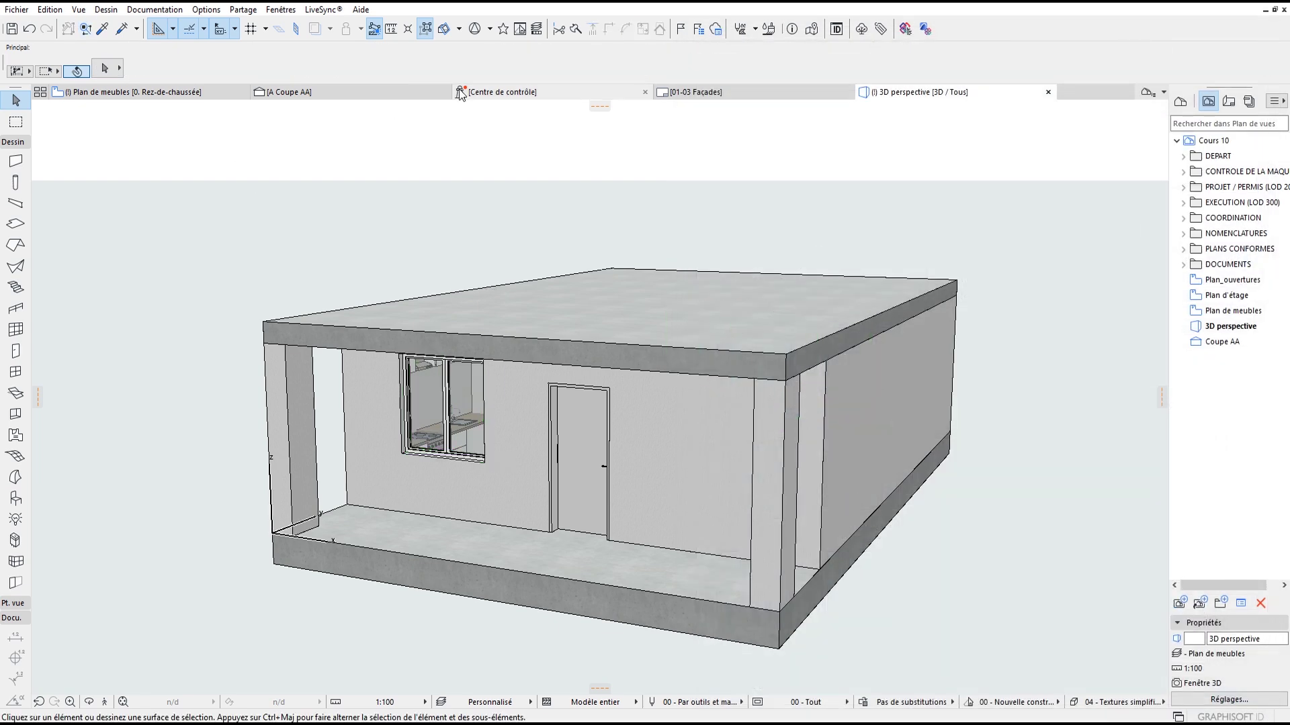
Step: Examine how the cut doors and the furniture are displayed in section AA
click(366, 92)
scroll(692, 326, down, 3)
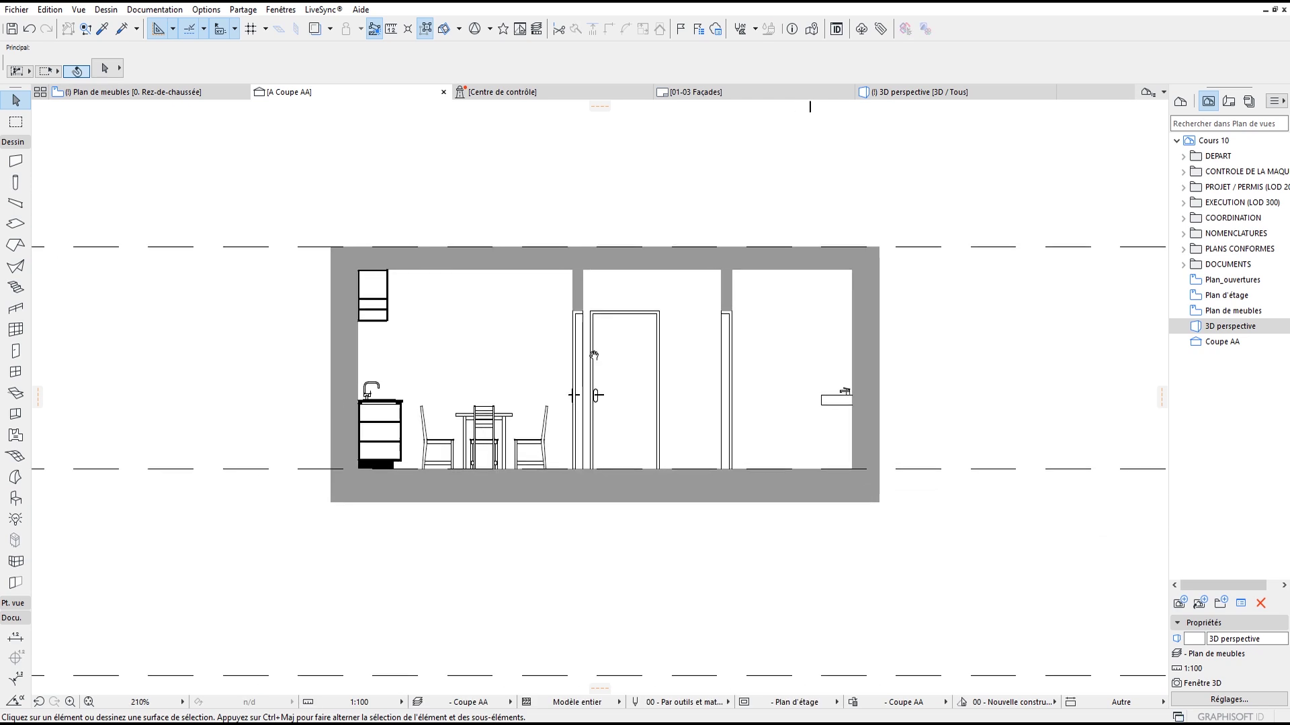
scroll(575, 350, up, 2)
middle_drag(580, 347, 579, 356)
scroll(275, 232, up, 1)
click(296, 268)
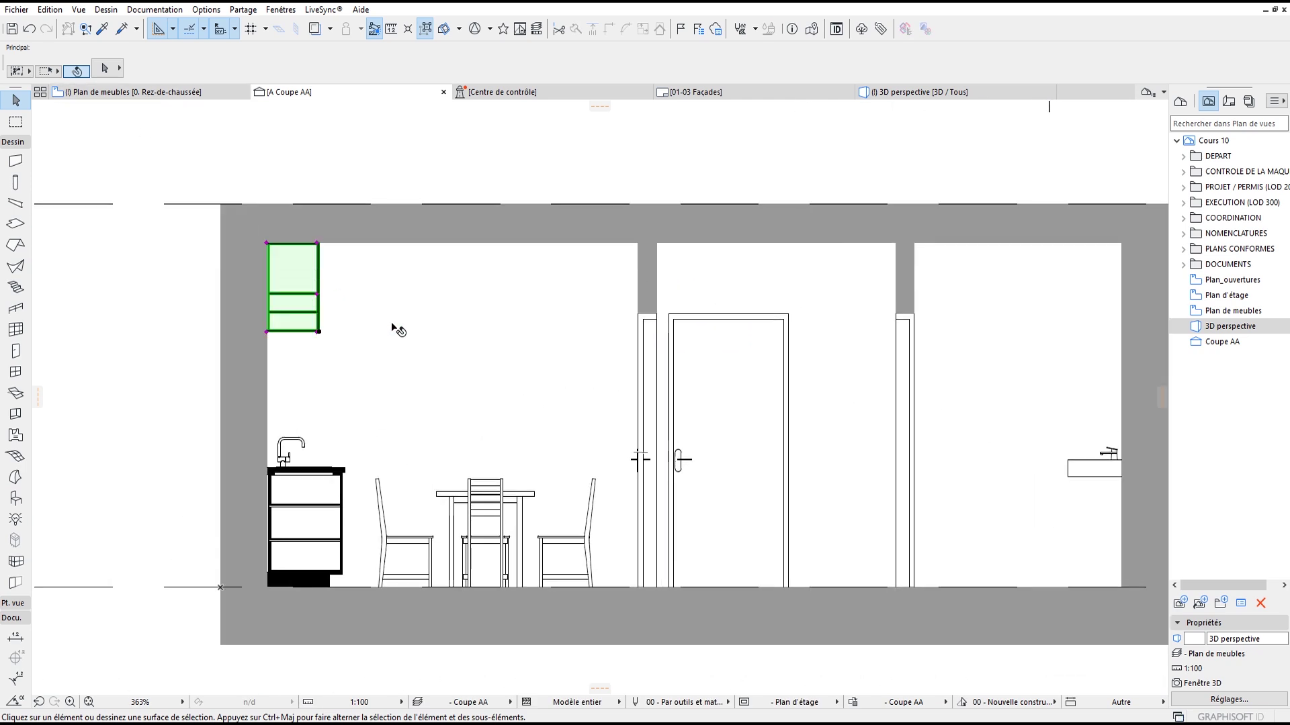
key(Escape)
Step: Return to the furniture plan and activate the Object tool with 02_00 Meubles as its default layer
click(134, 99)
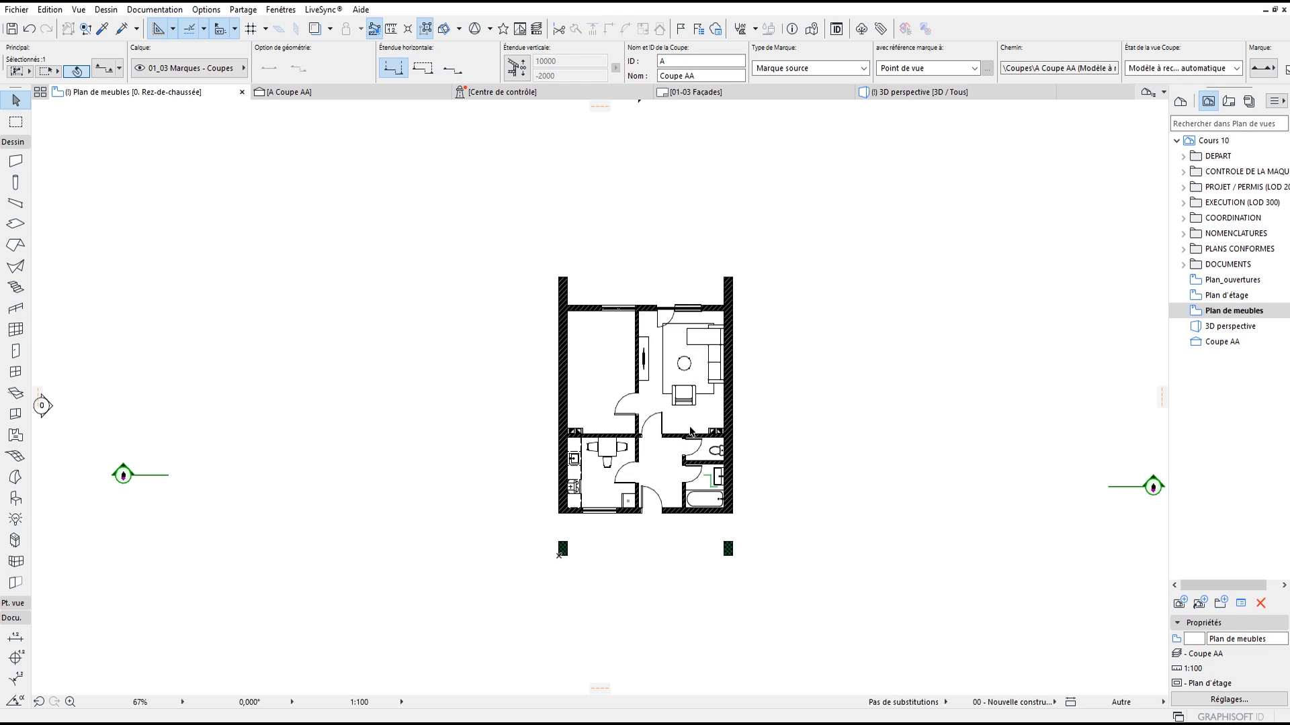
scroll(711, 446, up, 2)
click(685, 395)
scroll(688, 395, down, 2)
scroll(739, 348, up, 1)
middle_drag(739, 348, 675, 337)
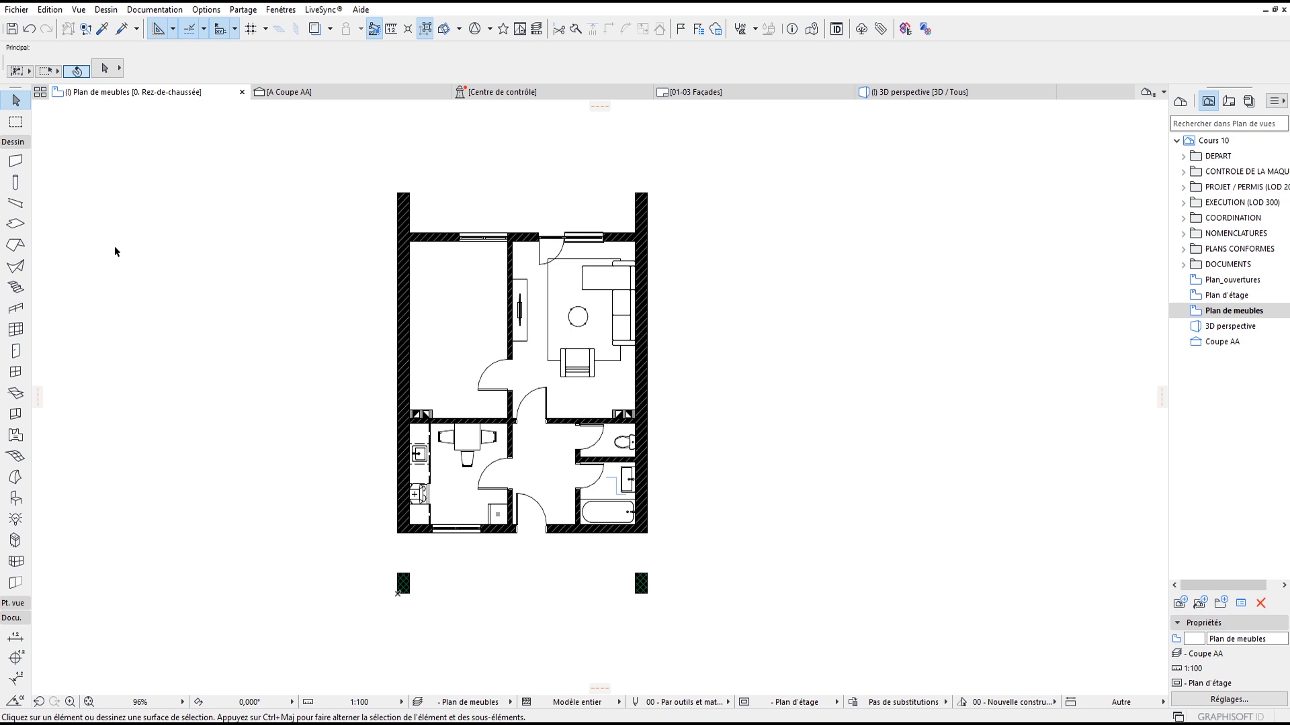
click(16, 498)
click(185, 68)
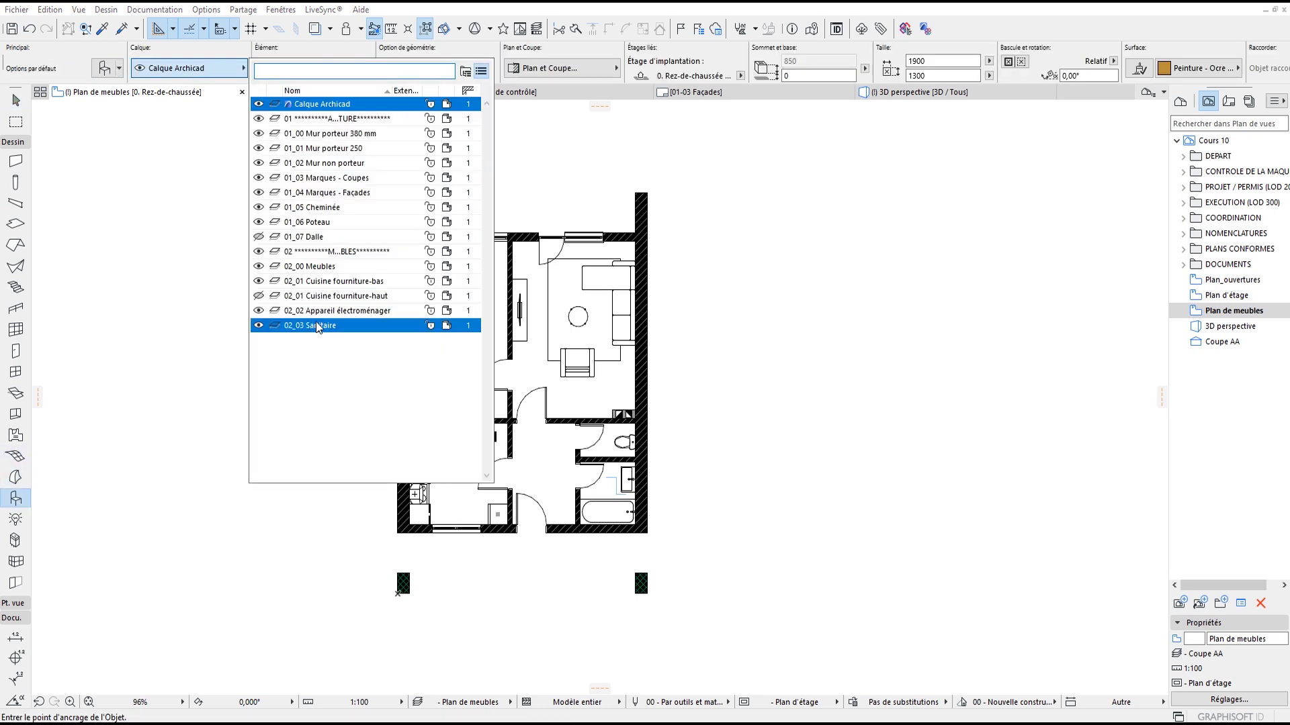
click(334, 268)
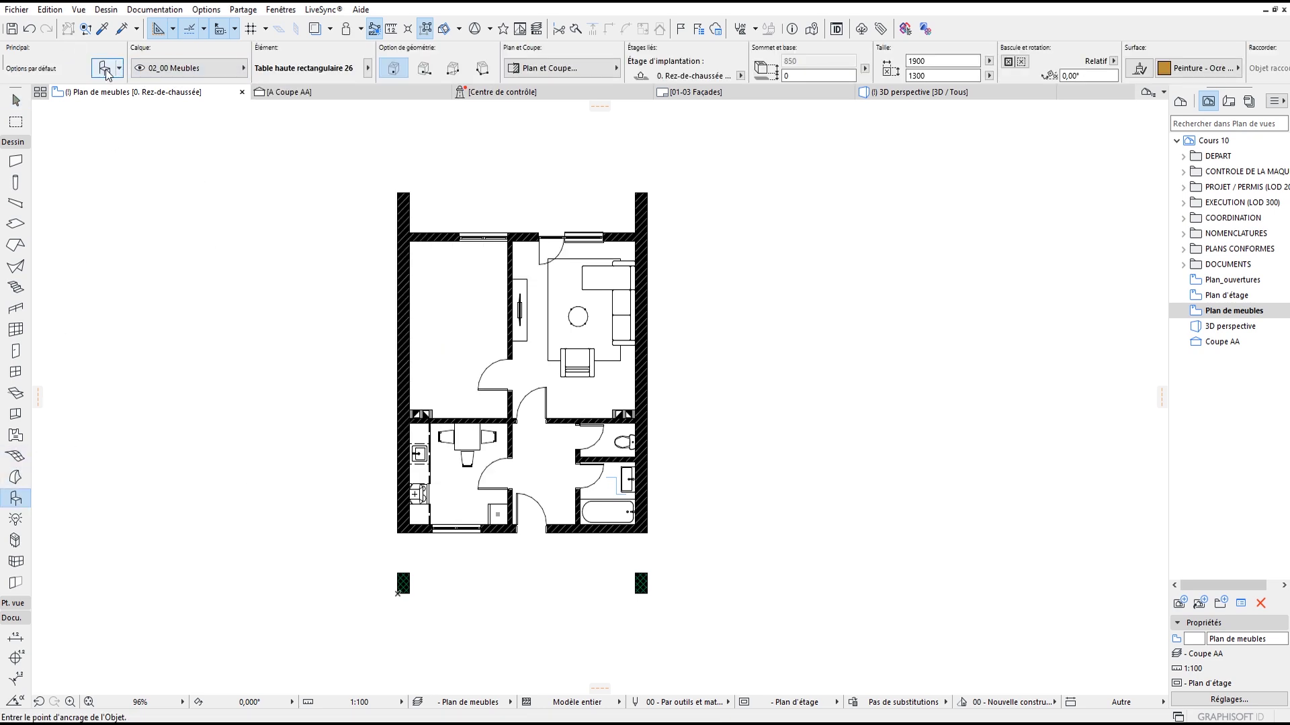
Step: Choose Armoire 01 26 from the Caissons et étagères 26 library folder in the object default settings
key(ctrl+t)
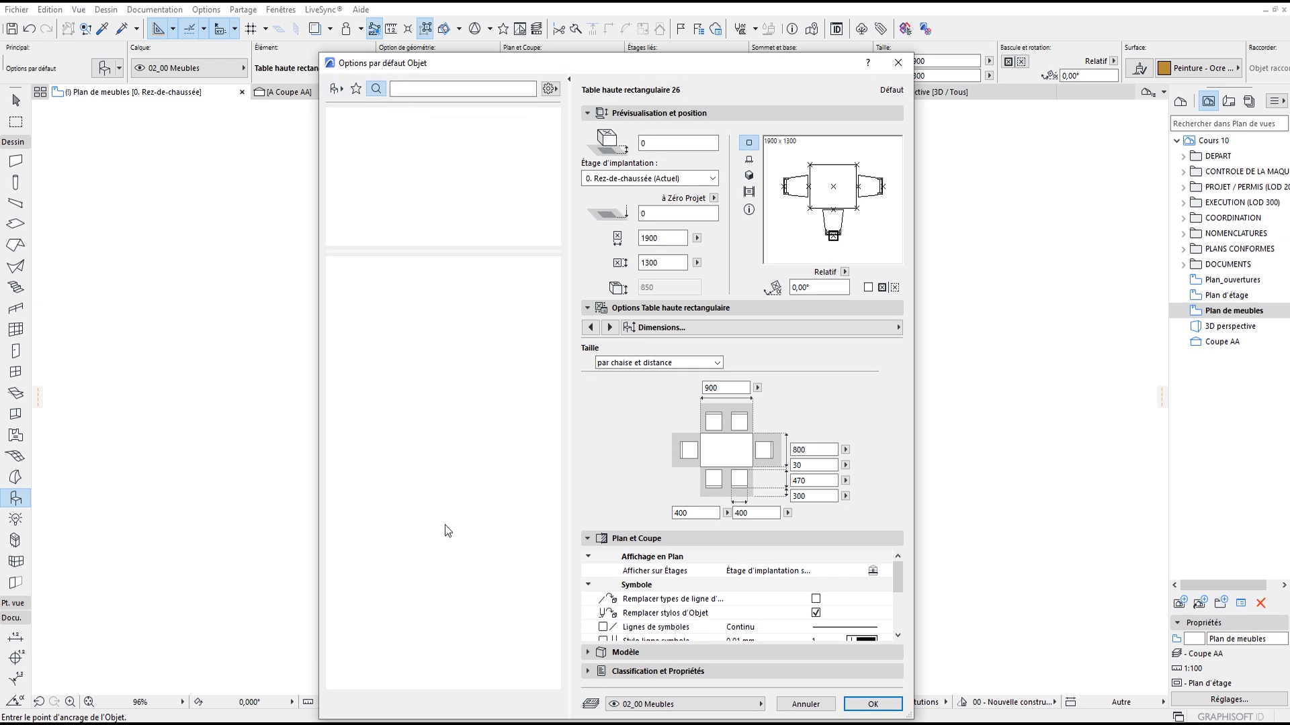
click(336, 88)
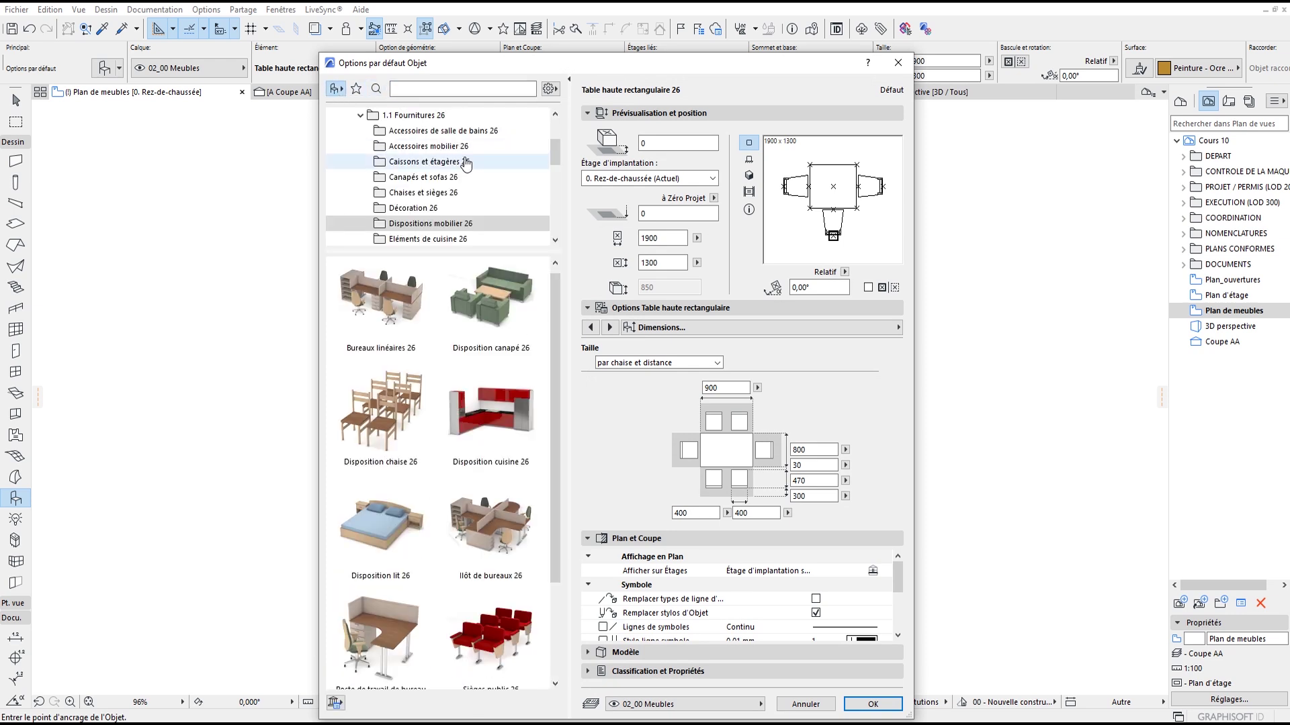
scroll(474, 198, down, 3)
scroll(479, 193, up, 2)
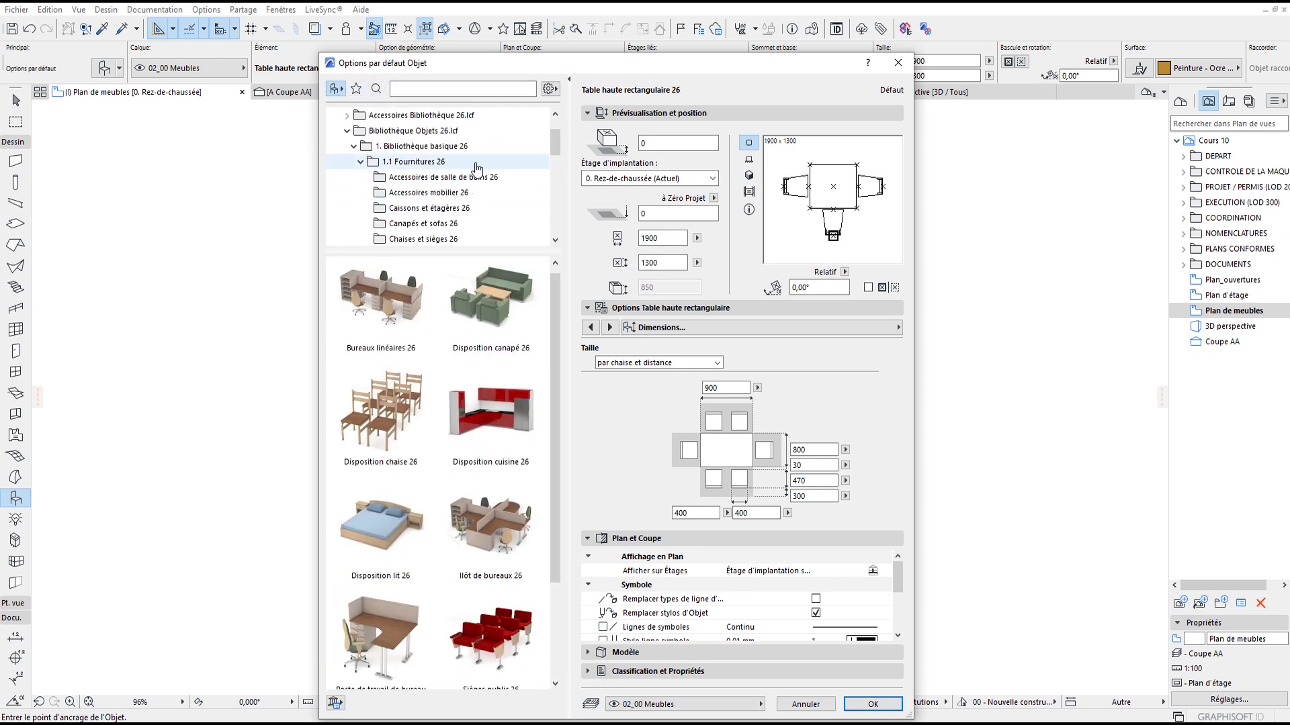
click(469, 208)
click(380, 351)
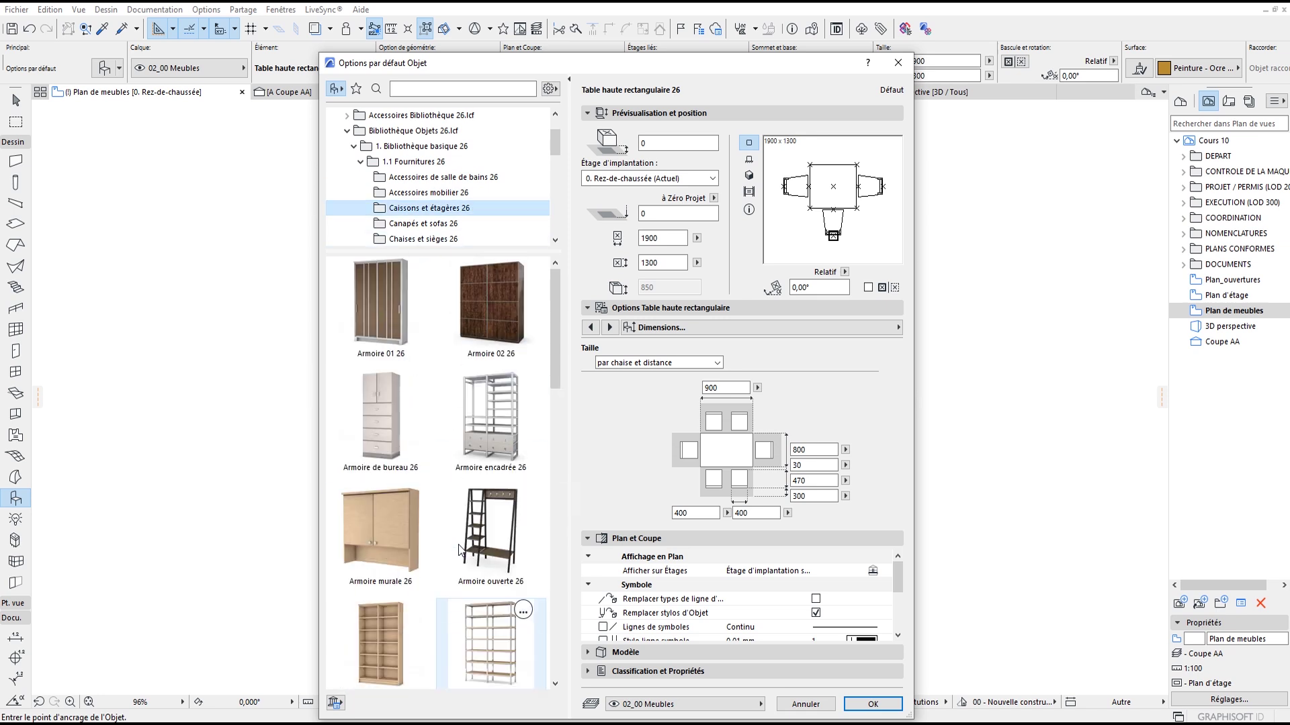
Step: Set the wardrobe's door to Style 4 and its handle to the curved pull
click(685, 357)
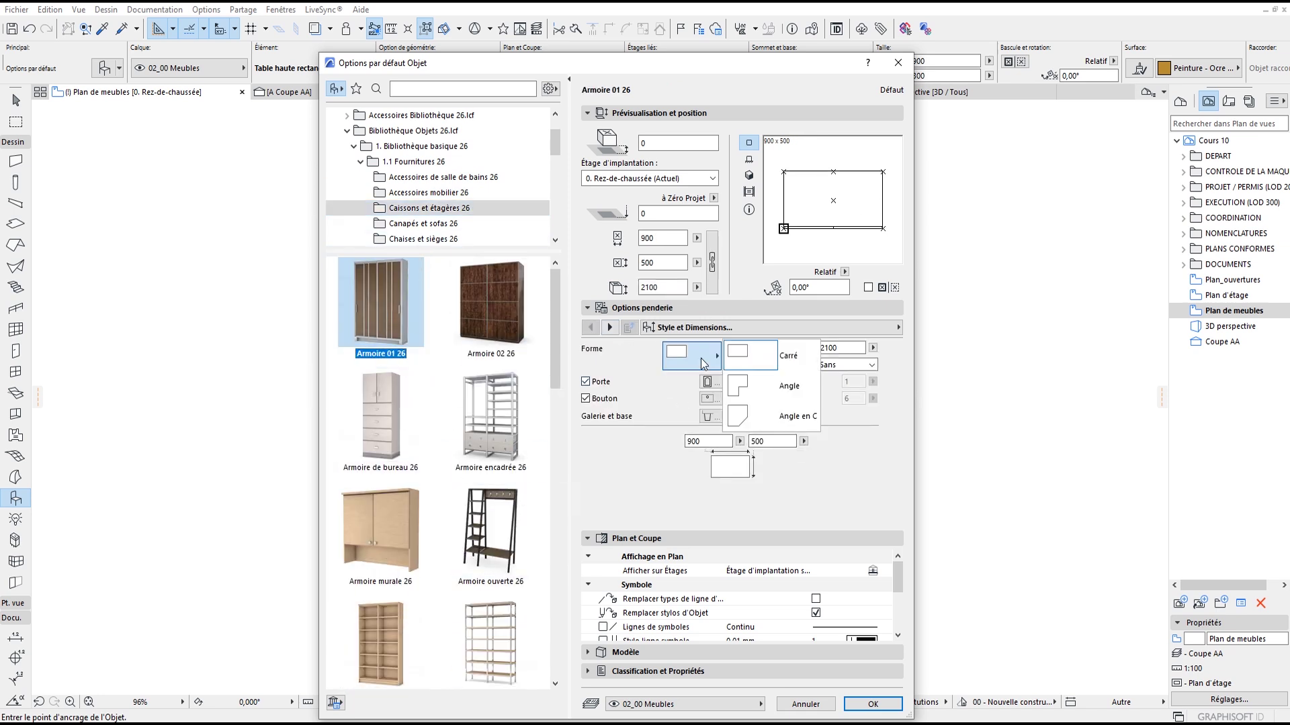
click(609, 327)
click(611, 327)
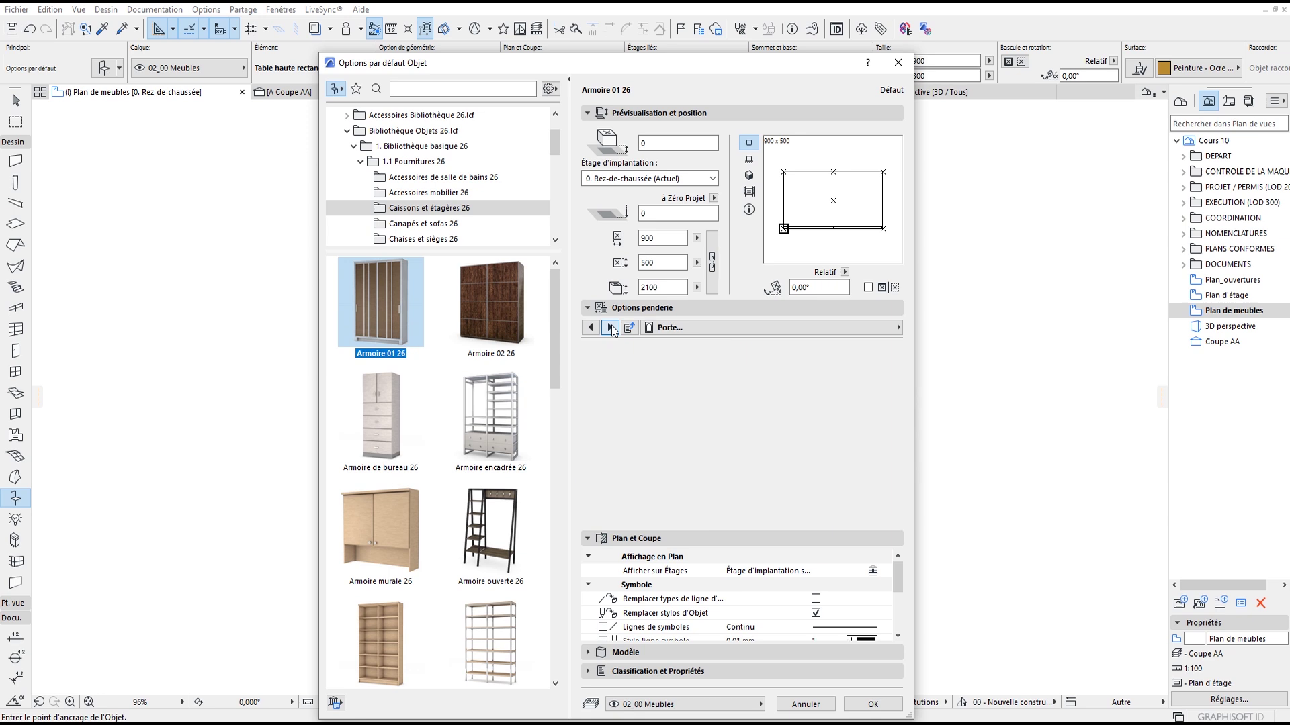
click(667, 395)
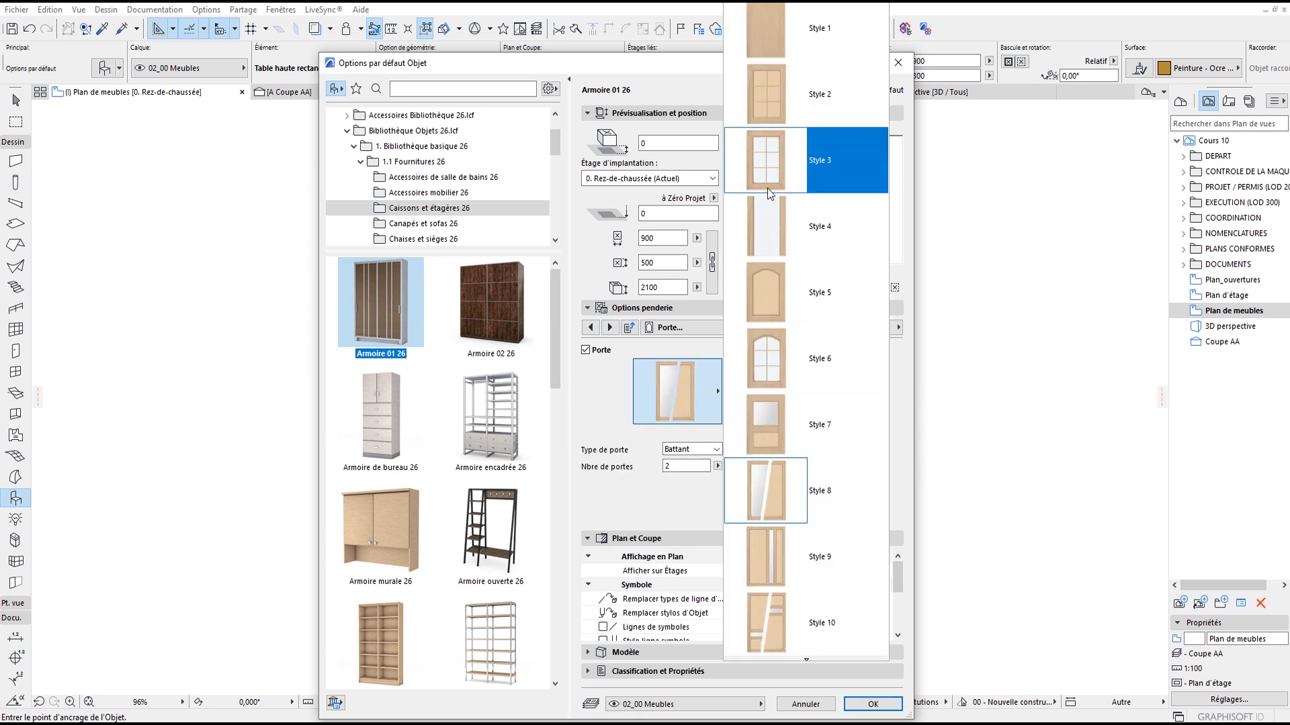
click(768, 219)
click(610, 327)
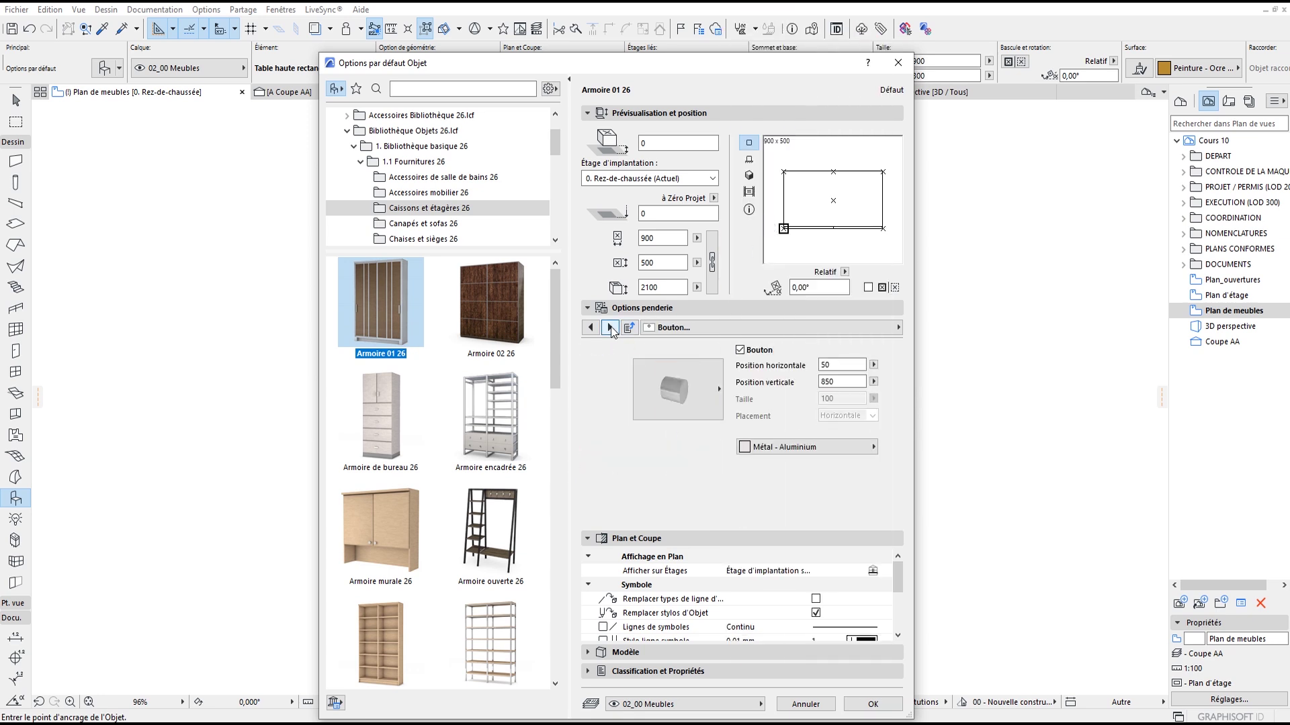
click(656, 388)
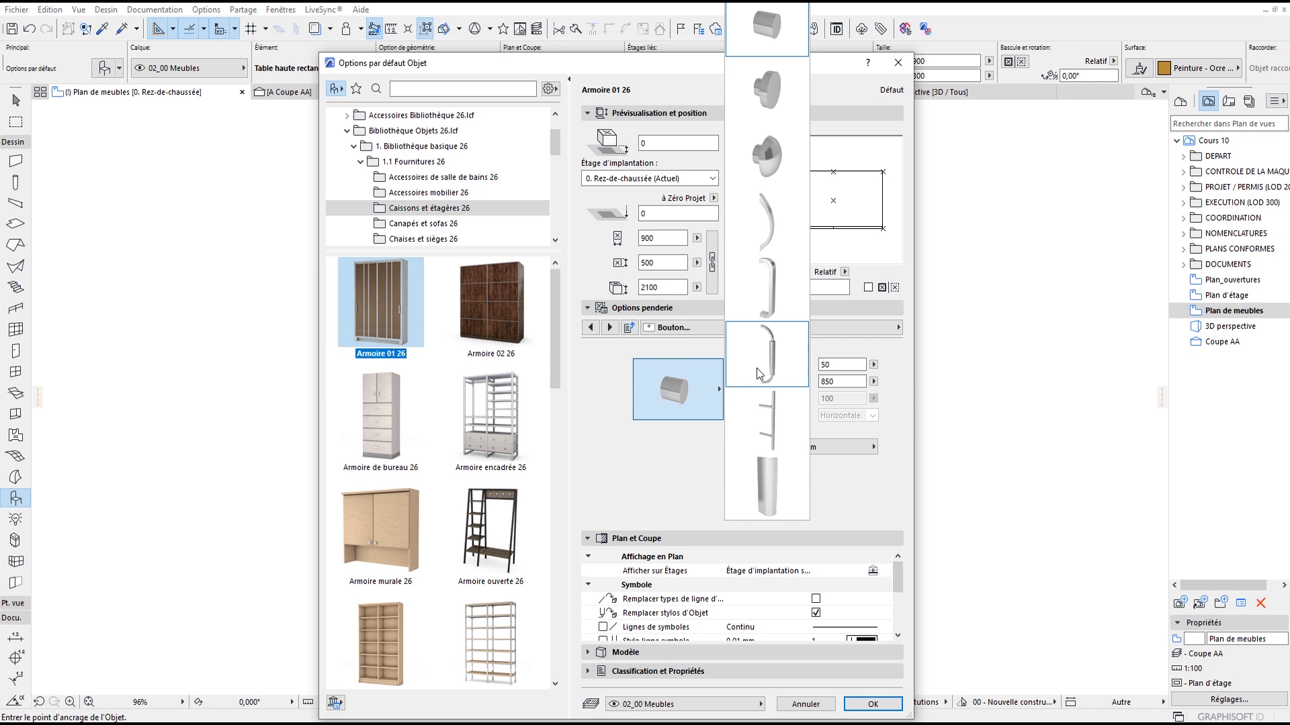
click(768, 223)
Step: Set the wardrobe's 2D detail level to Symbole and choose the plain rectangle symbol with a double front line
click(610, 327)
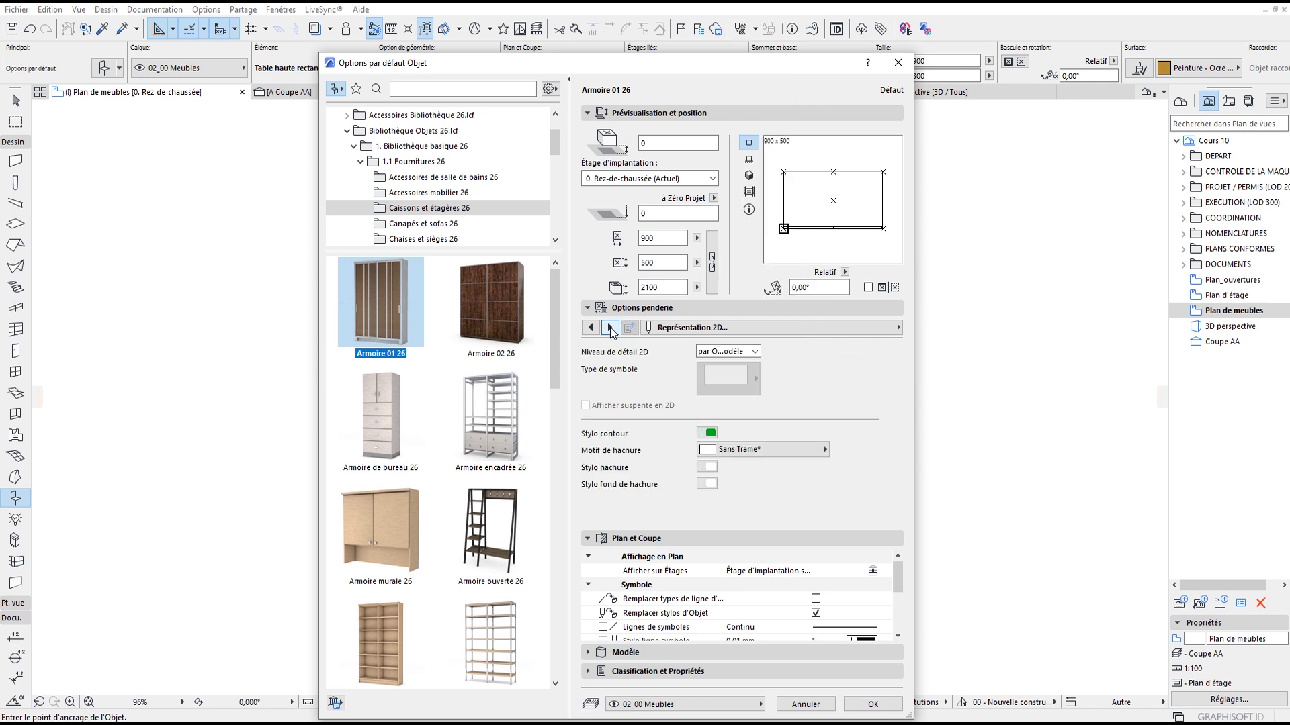
click(754, 352)
click(743, 371)
click(748, 384)
click(757, 378)
click(757, 379)
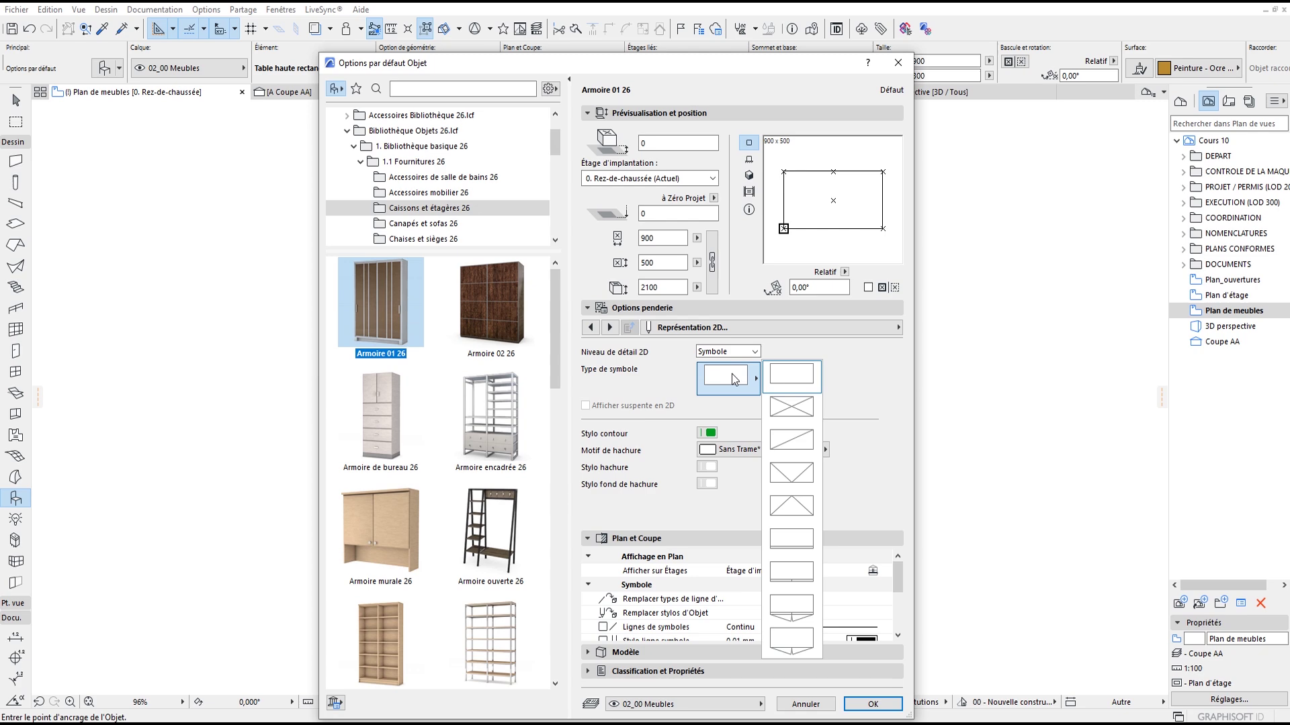
click(804, 579)
Step: Assign Peinture - Blanc brillant to the wardrobe's Meuble and Cadre porte surfaces, and Transp - Verre to Porte (vitre)
click(612, 328)
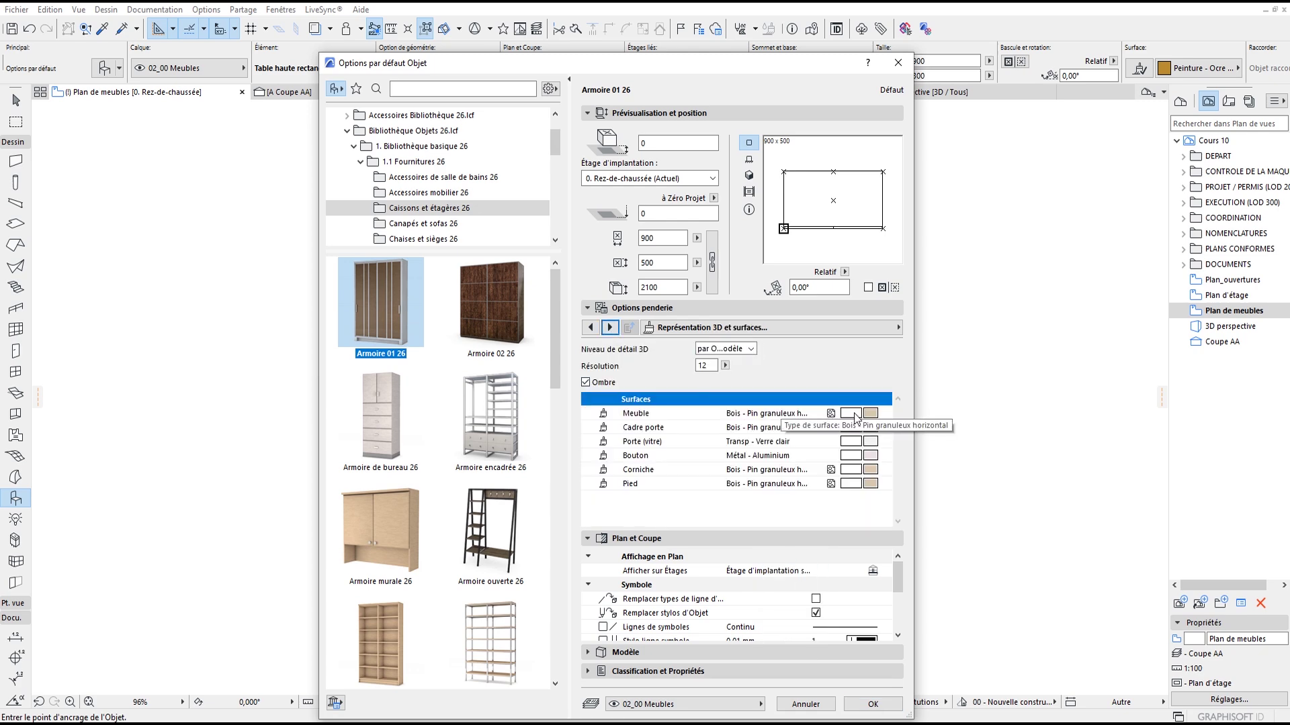
click(885, 412)
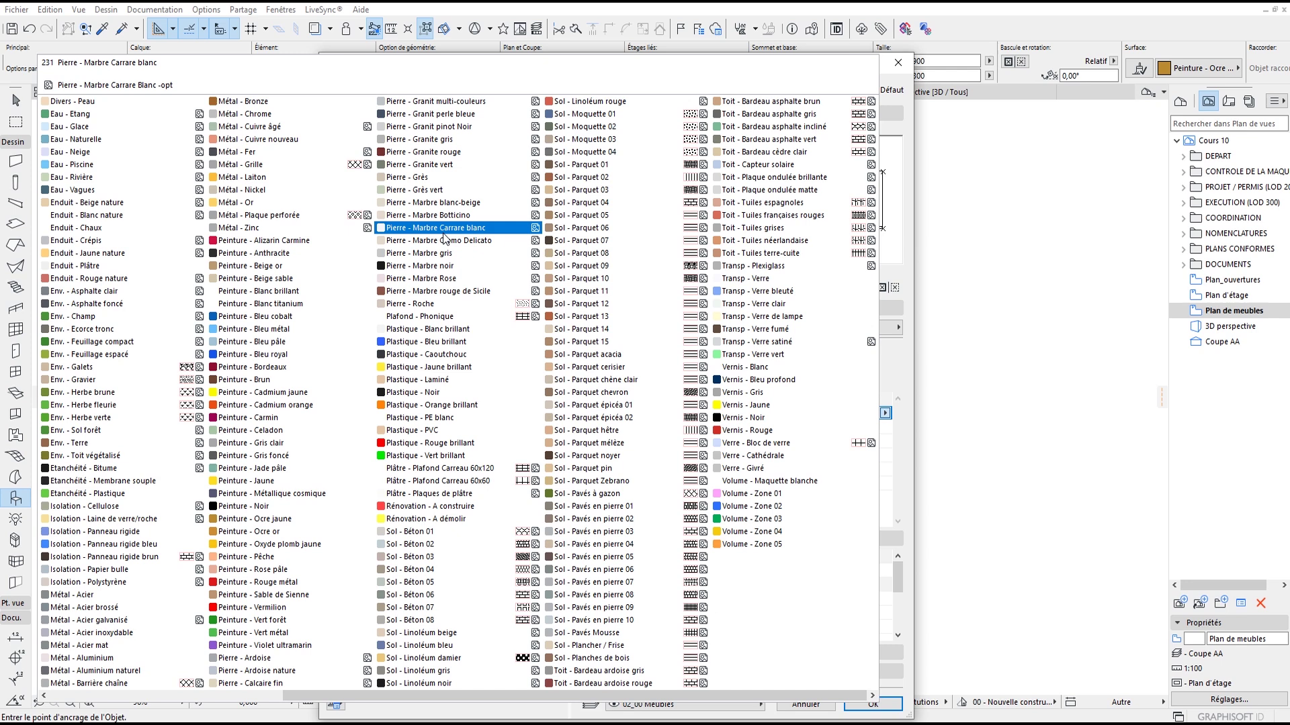
click(258, 291)
click(872, 428)
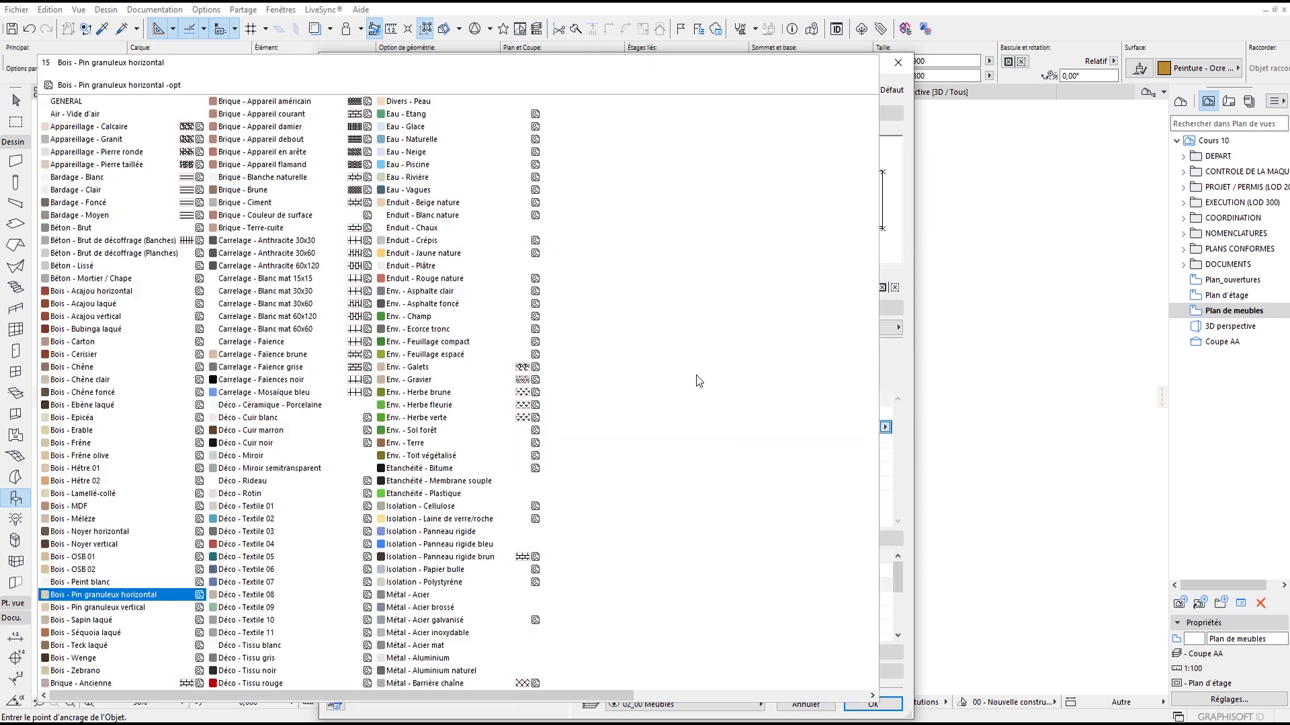
click(260, 291)
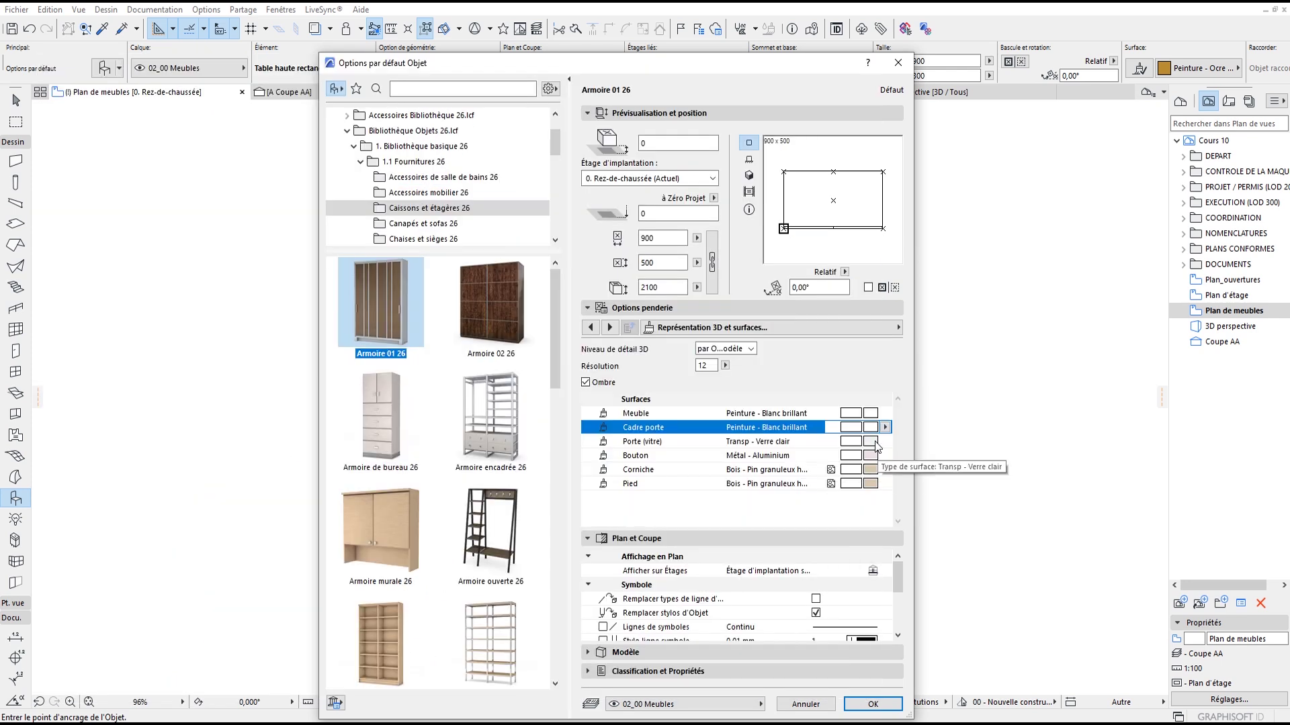
click(873, 442)
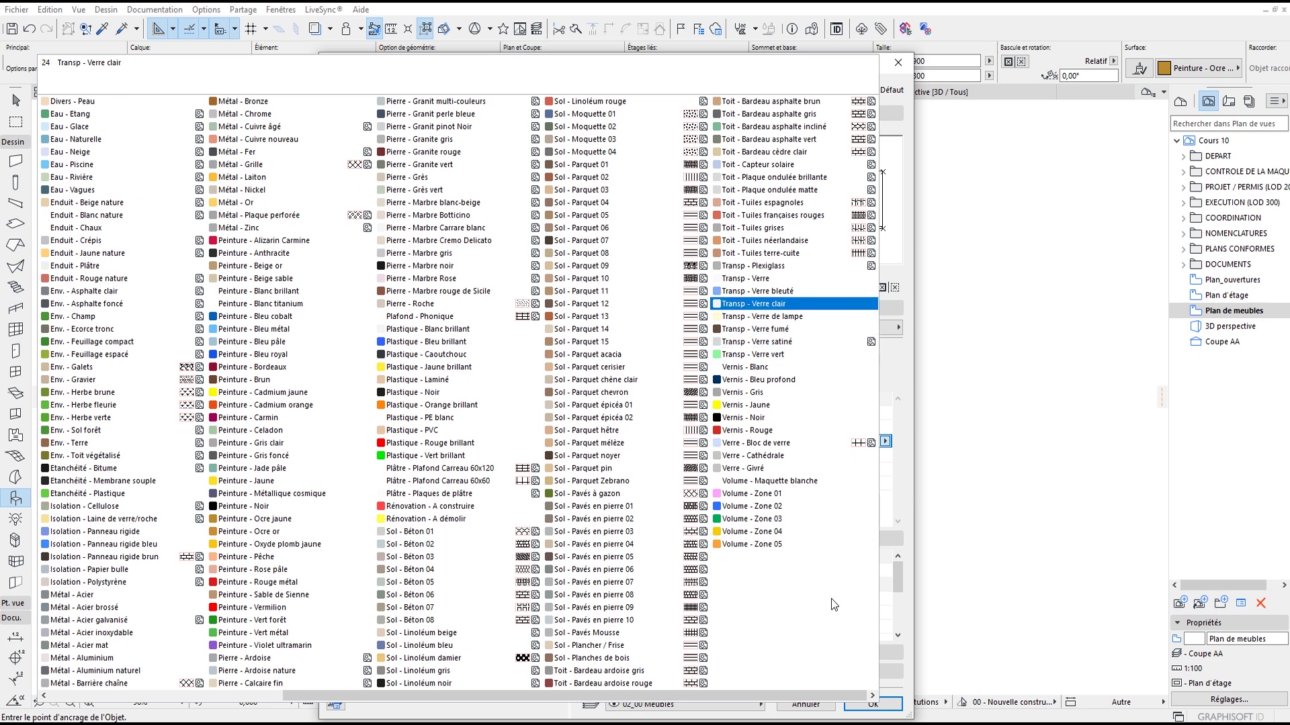
click(767, 279)
Step: Assign Peinture - Blanc brillant to the wardrobe's Bouton, Corniche and Pied surfaces
click(870, 456)
scroll(865, 454, down, 2)
click(302, 291)
click(873, 469)
scroll(518, 281, down, 2)
click(290, 291)
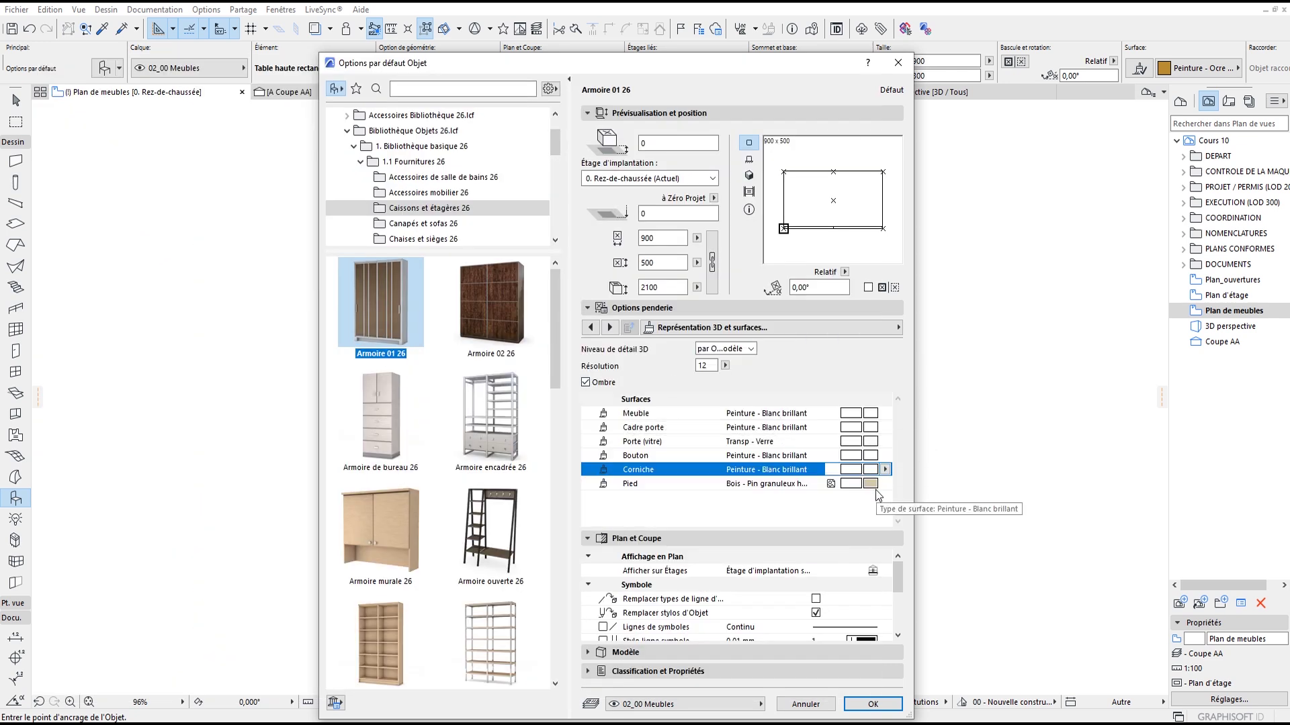
click(862, 484)
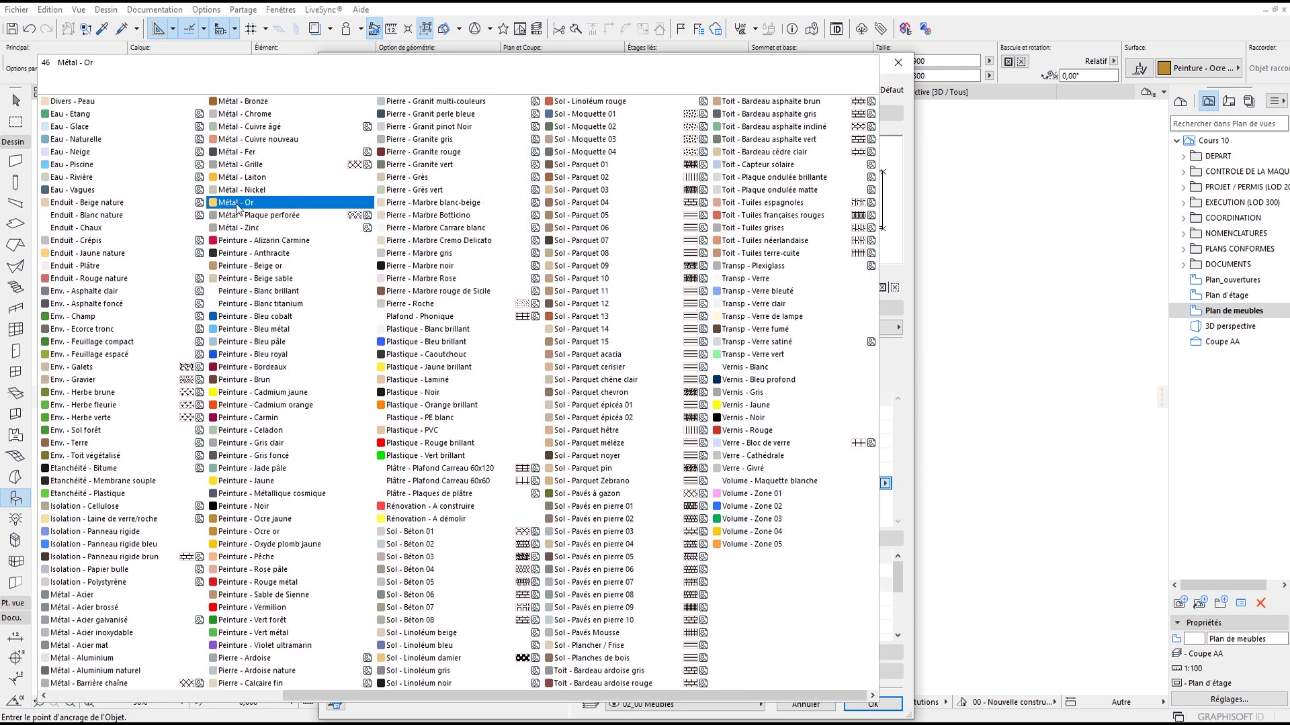
click(250, 291)
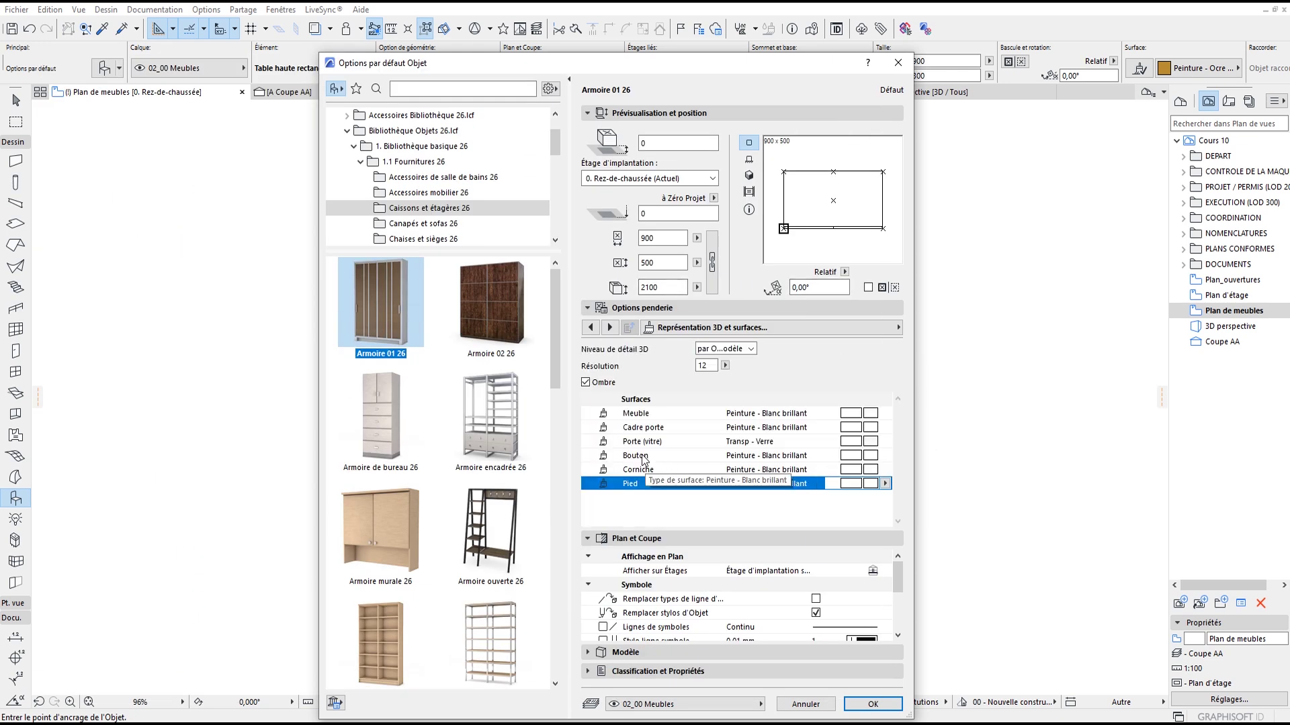
Step: Look through the wardrobe's remaining option pages and return to its Représentation 2D settings
click(610, 327)
click(610, 327)
click(589, 328)
click(589, 328)
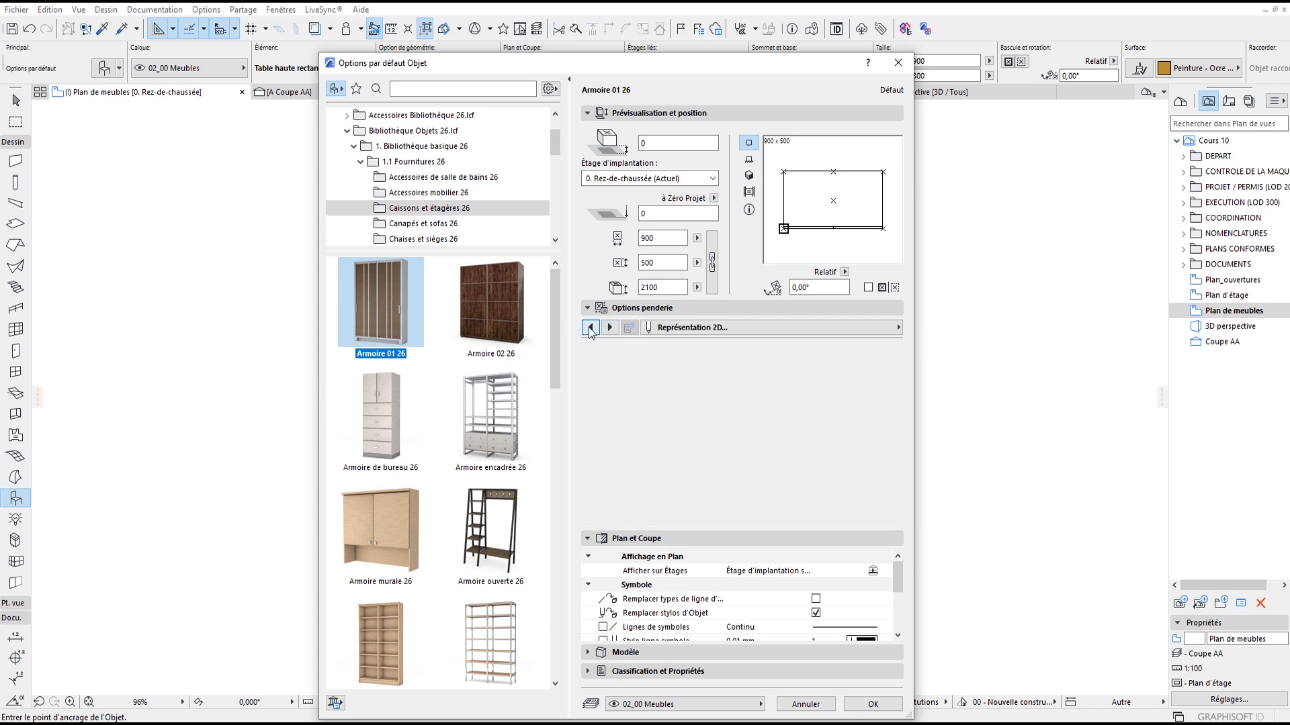
click(589, 328)
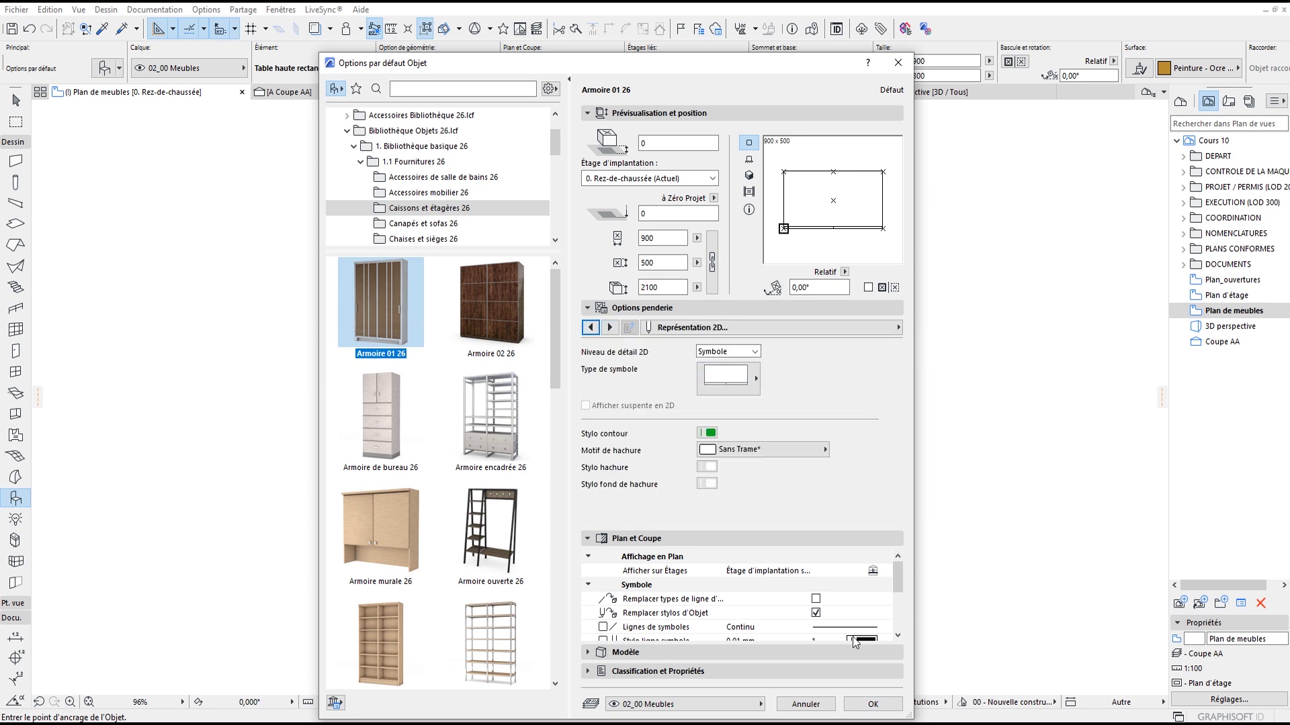
Step: Confirm the wardrobe settings and place it in the empty room beside the living room, near the door
click(873, 704)
click(442, 407)
scroll(491, 405, up, 4)
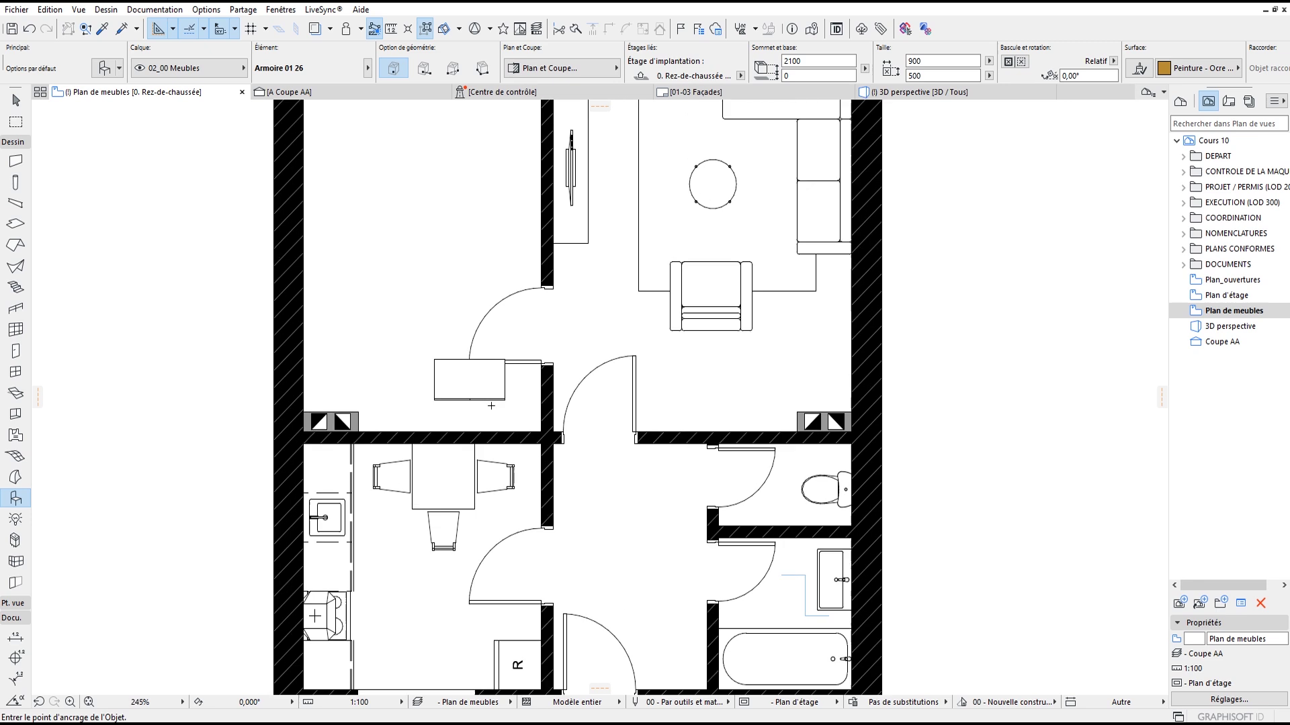
Step: Rotate the placed wardrobe 180° about its centre
key(Escape)
click(461, 397)
key(ctrl+e)
click(452, 360)
click(453, 424)
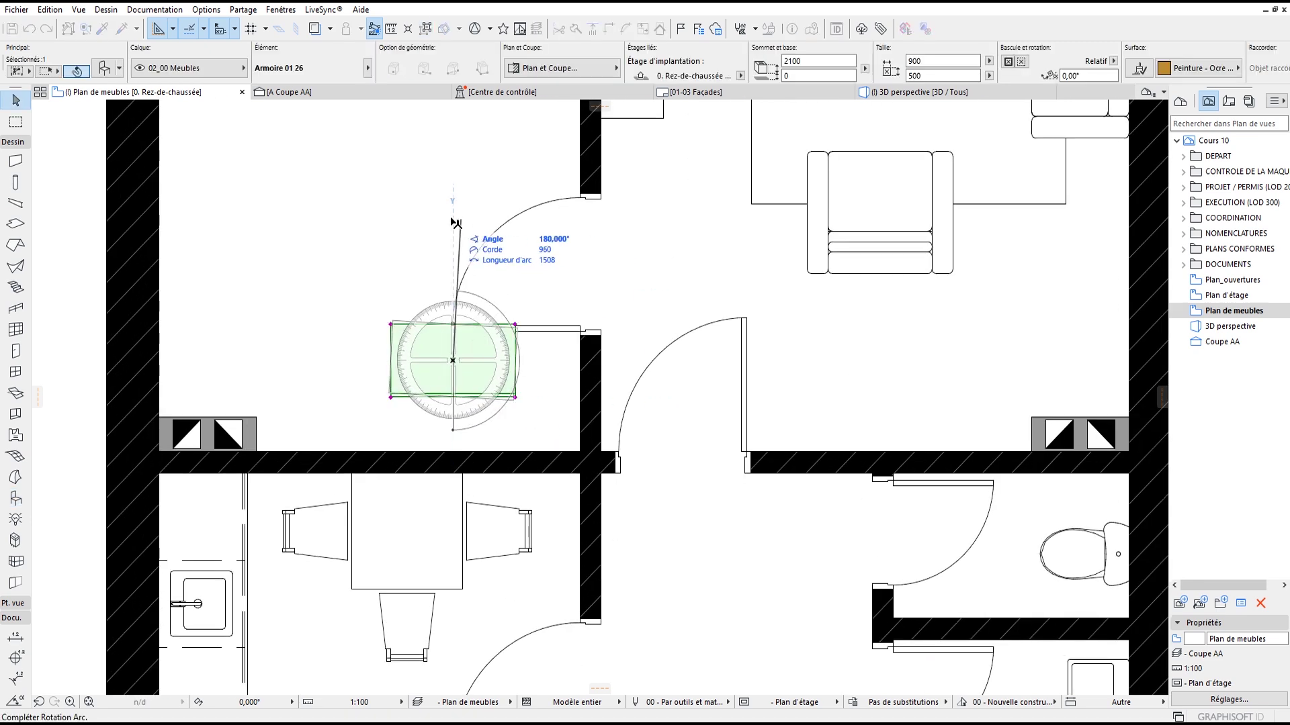
click(453, 219)
Step: Move the wardrobe into the wall corner on the door side and place a copy directly beside it
click(516, 397)
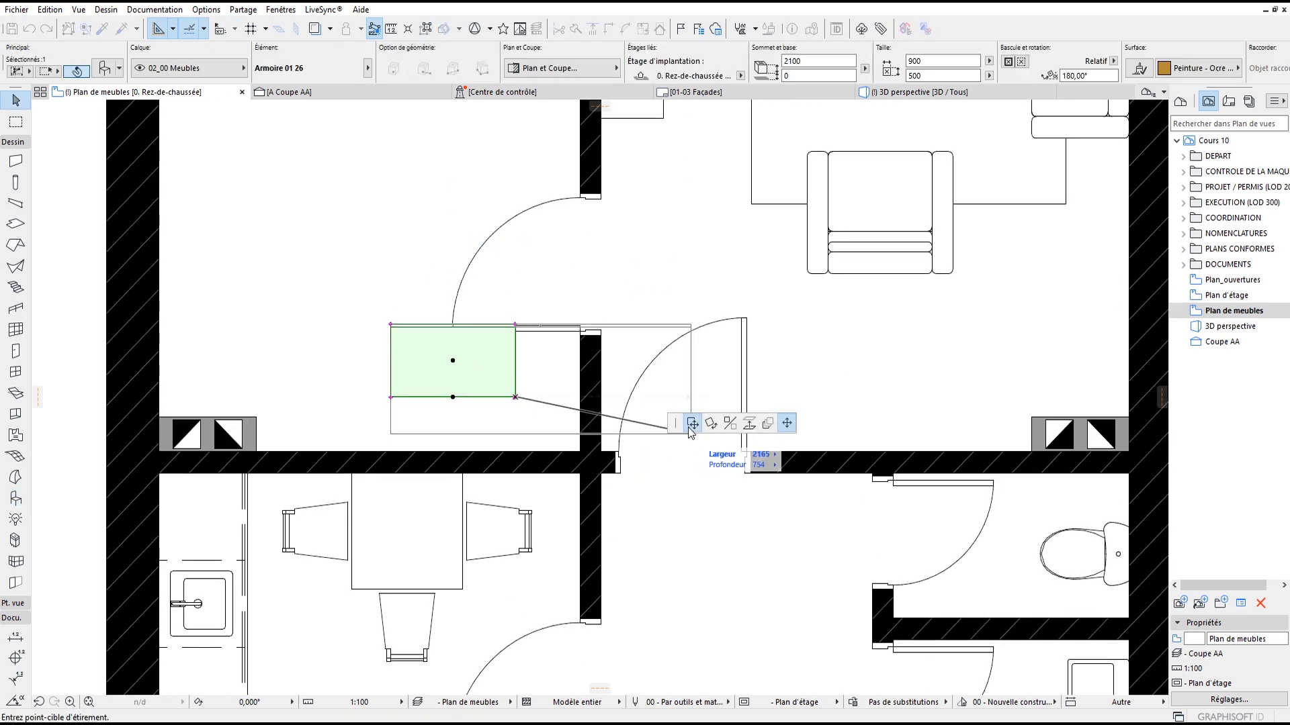
click(579, 448)
scroll(558, 417, up, 4)
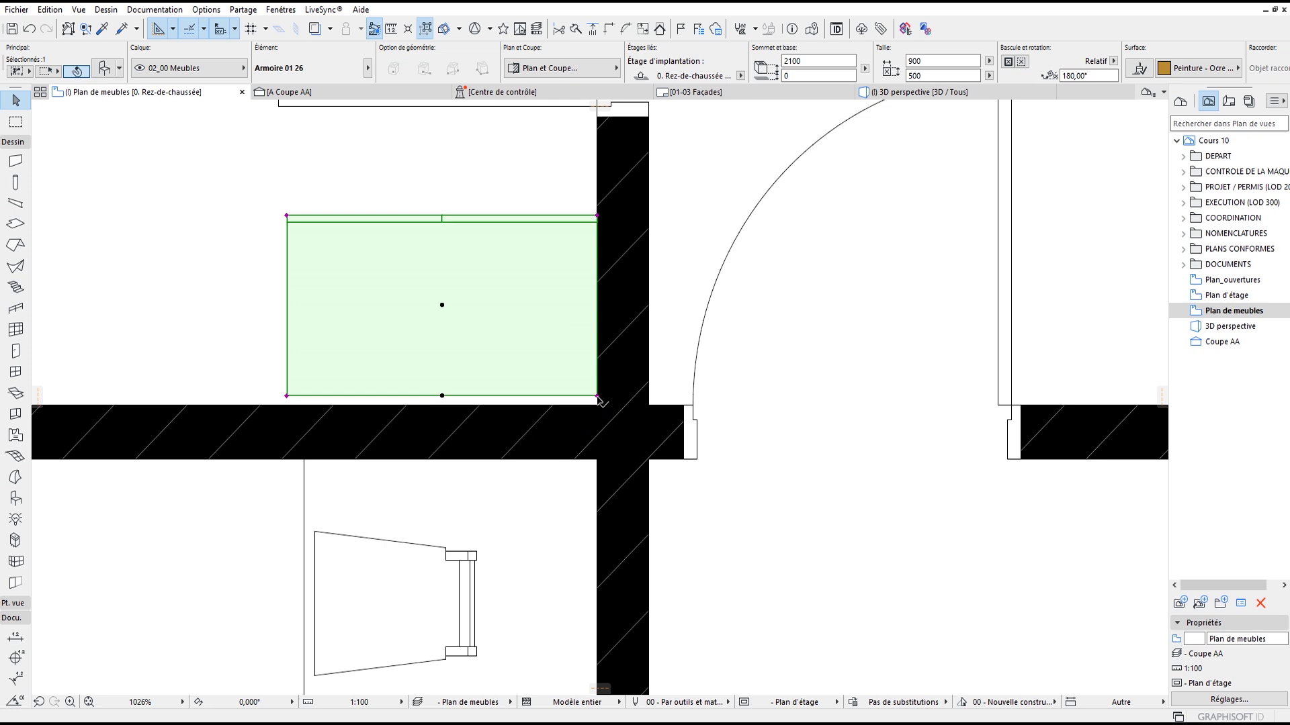
scroll(536, 375, down, 3)
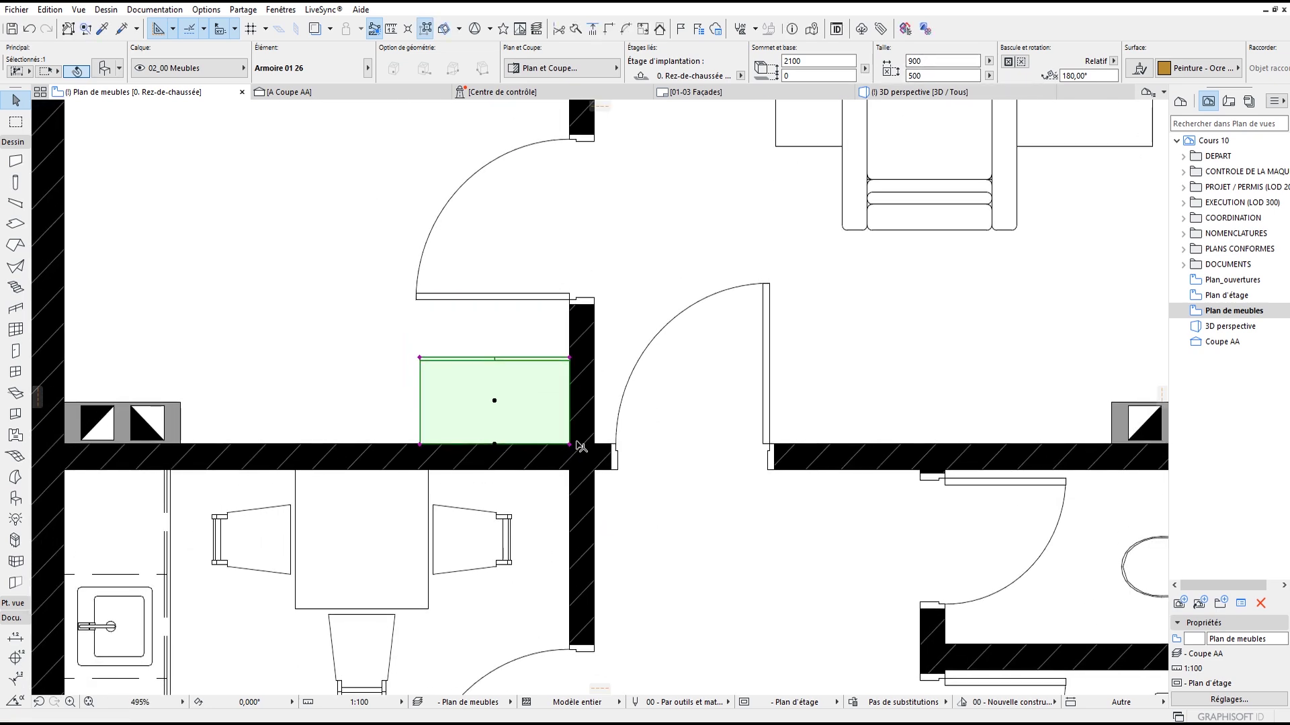
ctrl+click(420, 444)
scroll(285, 401, up, 1)
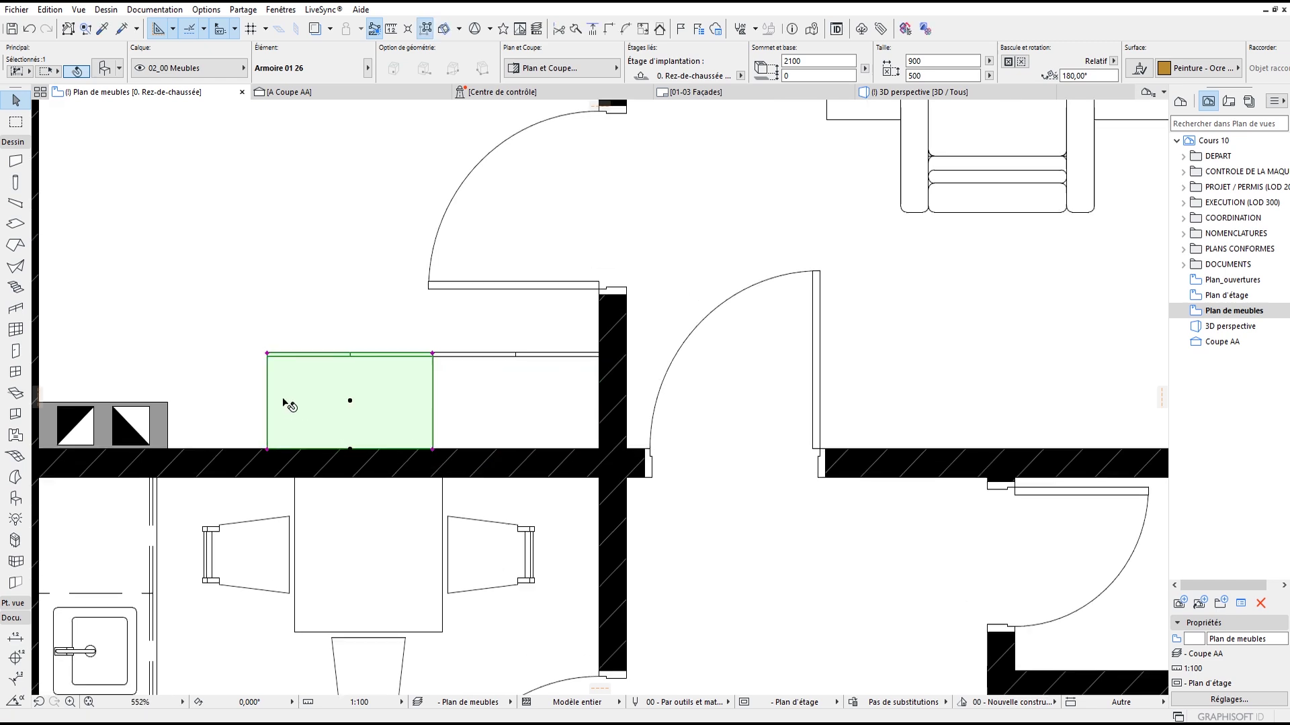
Step: Try moving the second wardrobe 540 mm along the wall to the duct, and undo that move
middle_drag(268, 454, 503, 474)
click(501, 474)
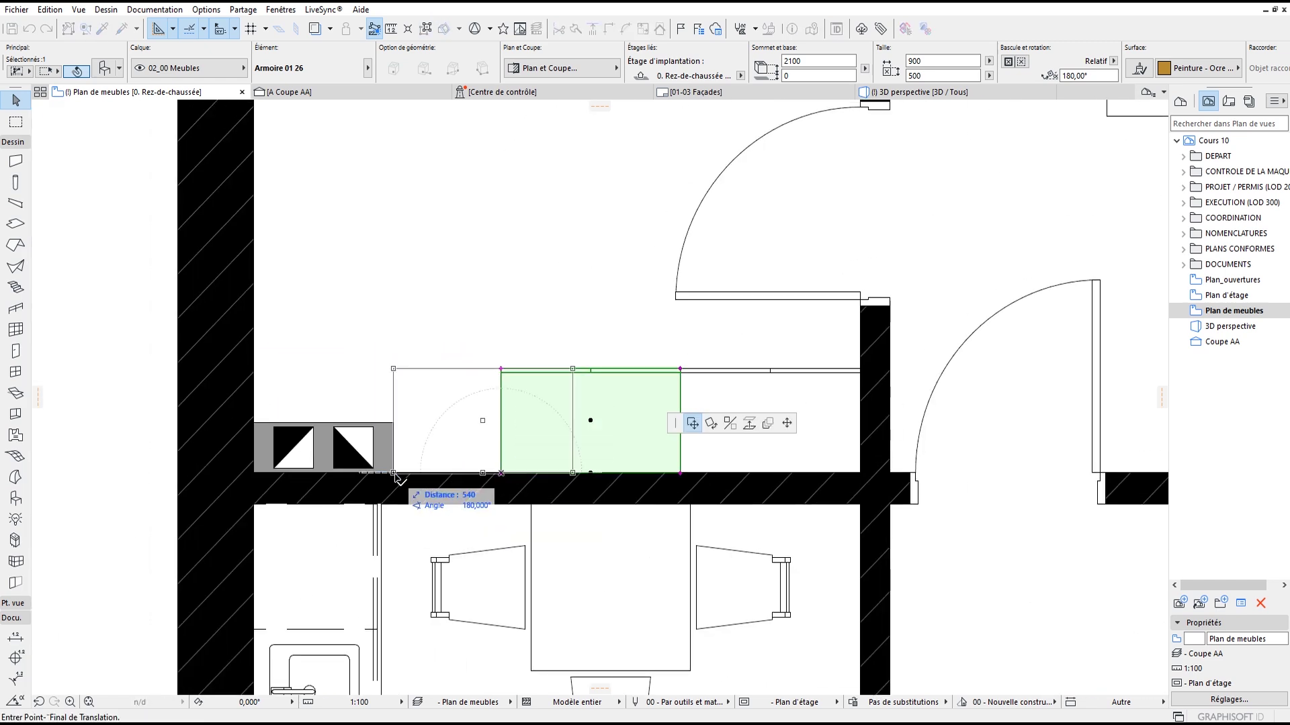
click(393, 473)
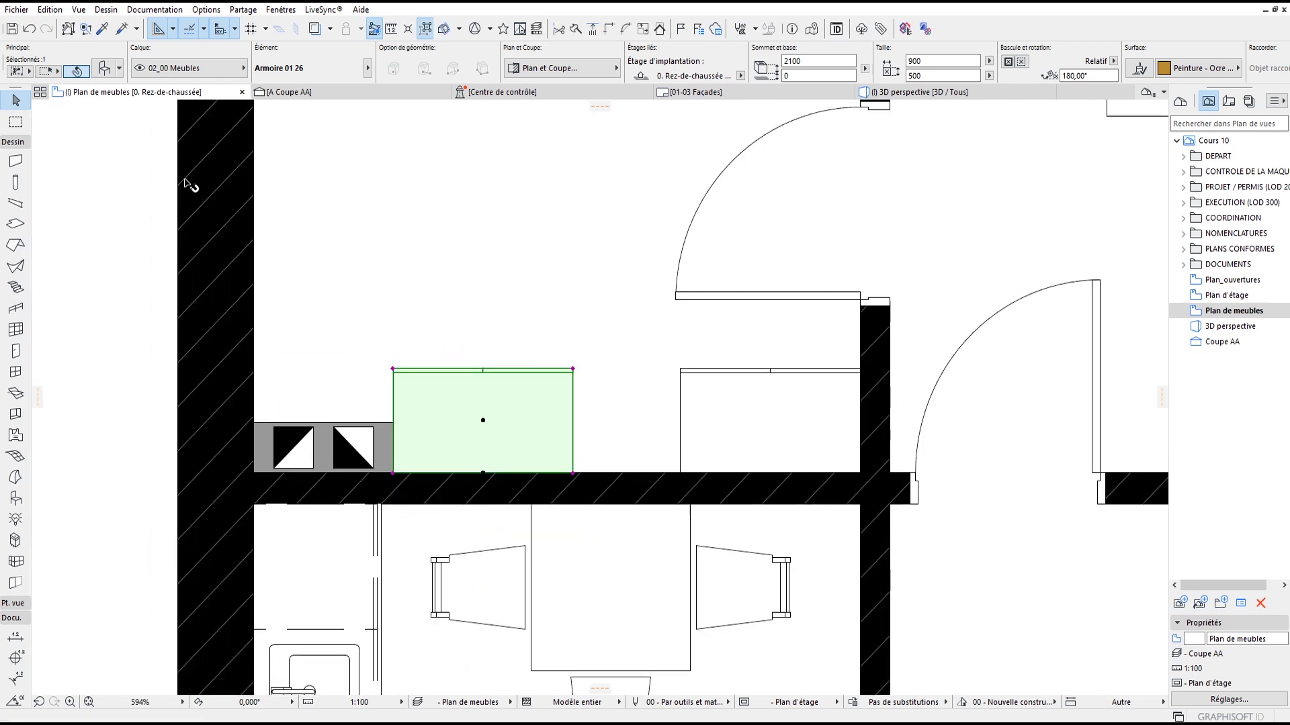
click(29, 29)
Step: Copy the second wardrobe to the duct's edge and set the copy's width to 540 mm, filling the remaining gap
click(501, 474)
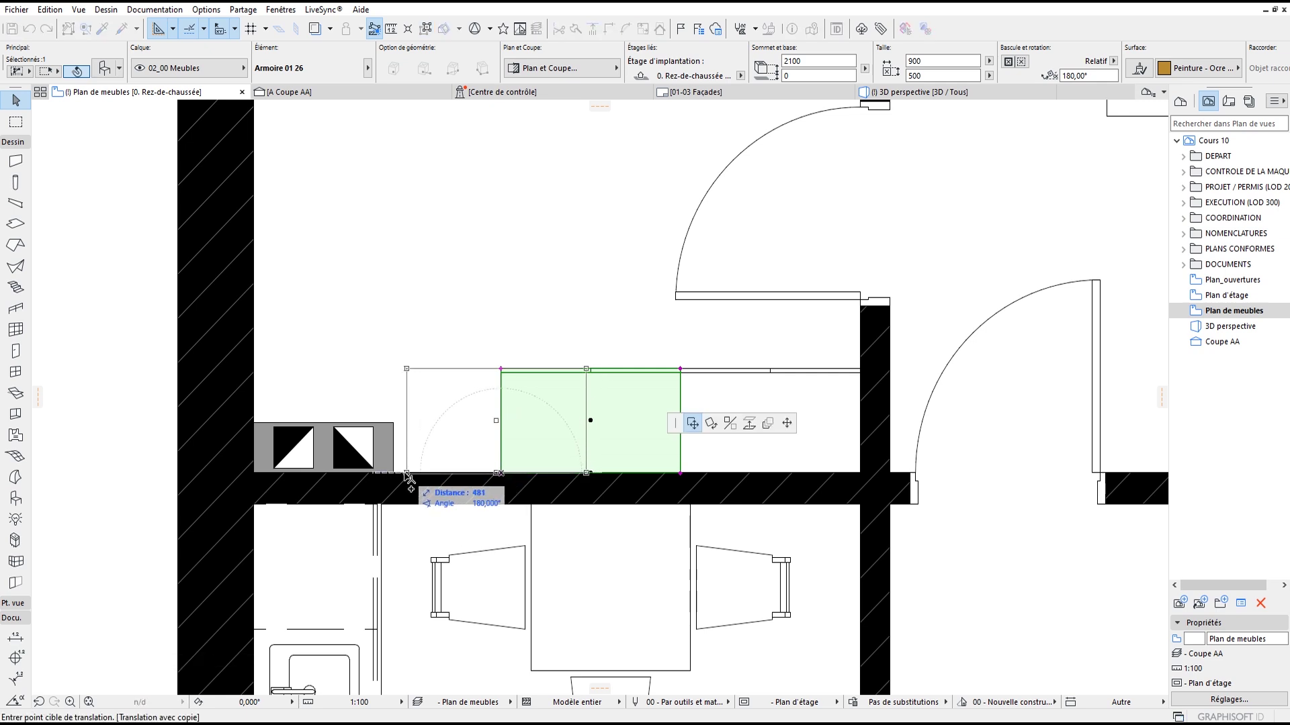
click(394, 474)
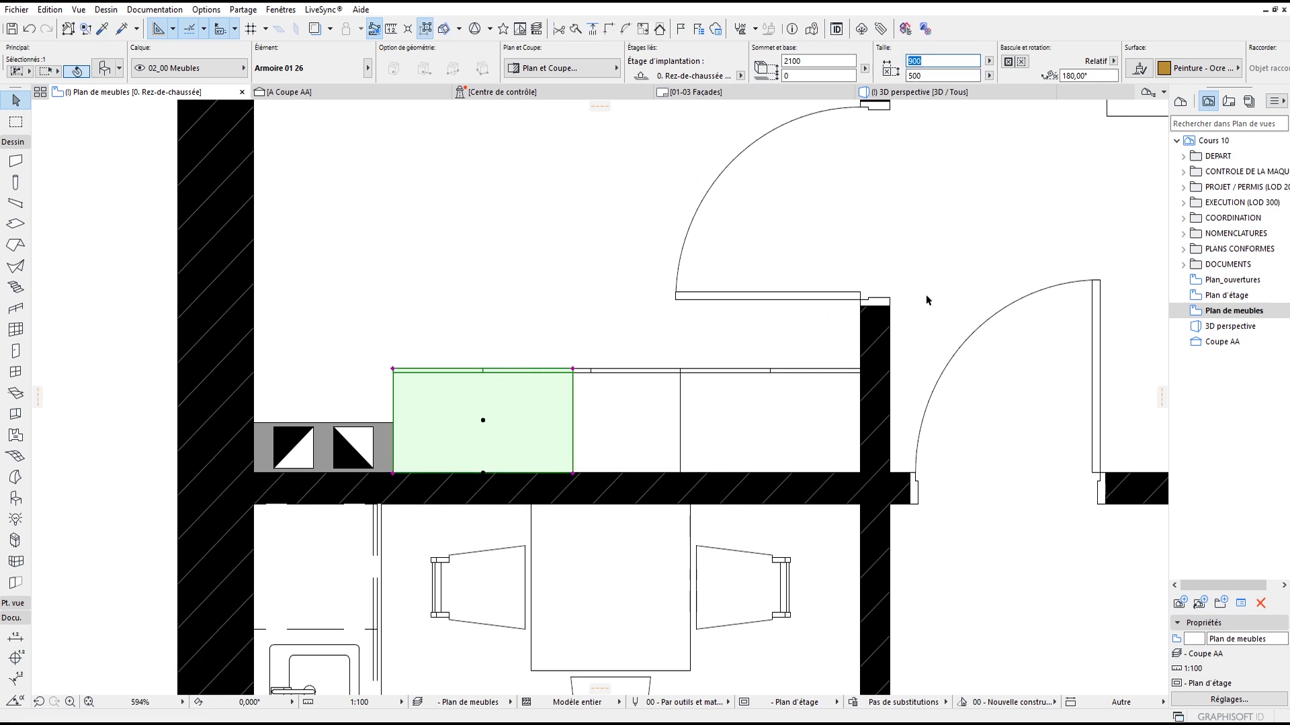
key(Return)
click(466, 474)
click(394, 474)
Step: Try moving the 540 mm wide wardrobe over the duct to the outer wall, and undo that move
click(393, 474)
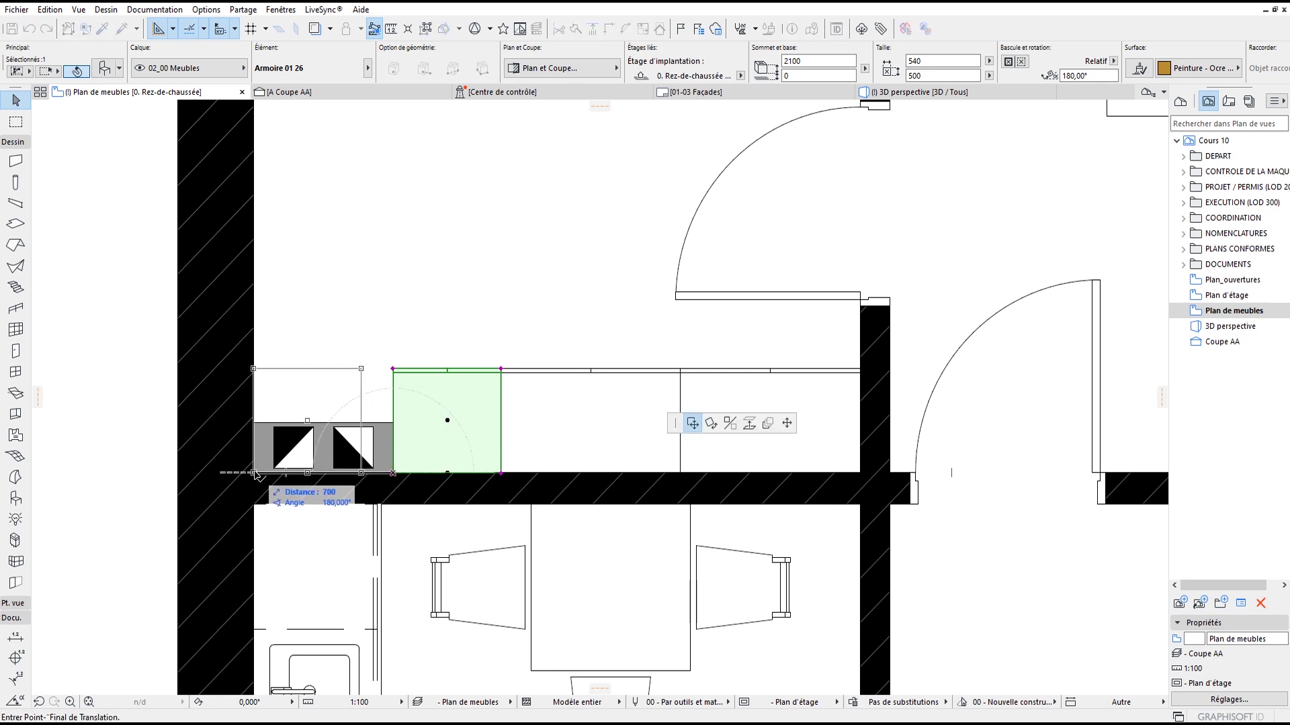
click(254, 474)
key(ctrl+z)
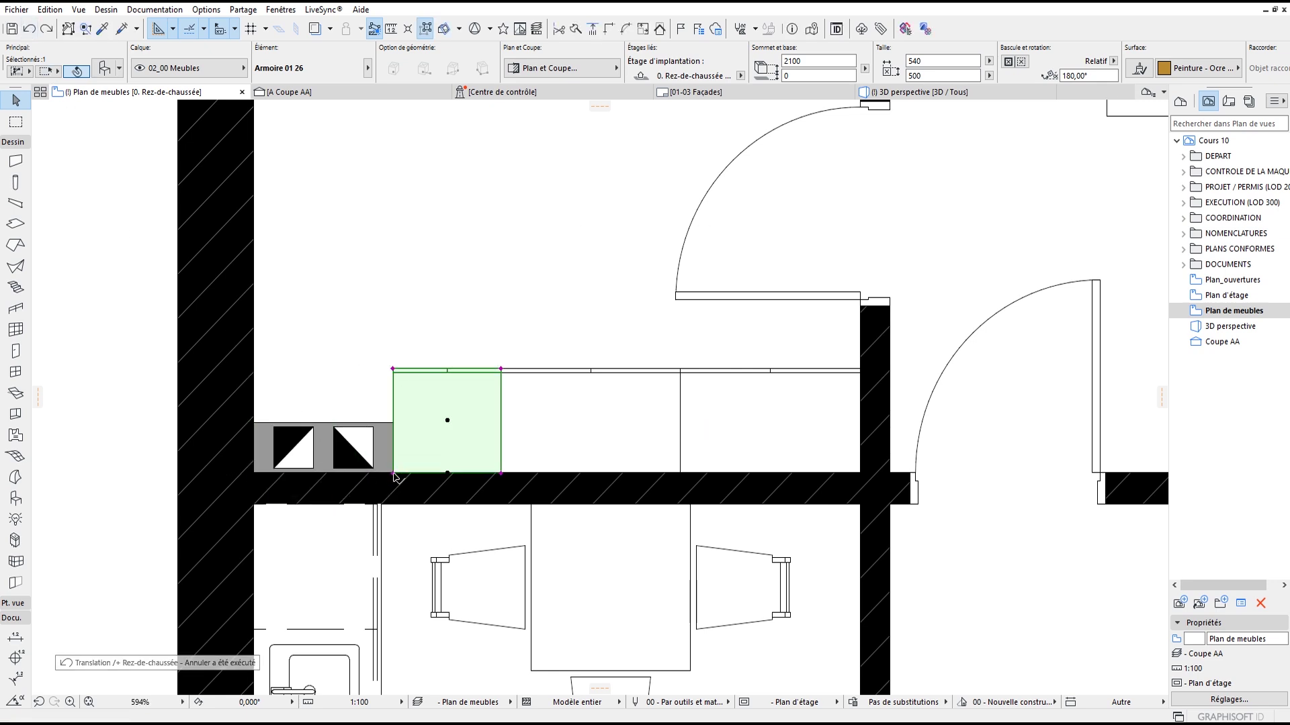
Step: Copy the 540 mm wide wardrobe to the outer wall corner and resize the copy to 700 mm wide and 300 mm deep
click(394, 474)
click(254, 475)
click(362, 474)
click(787, 424)
click(394, 474)
click(393, 473)
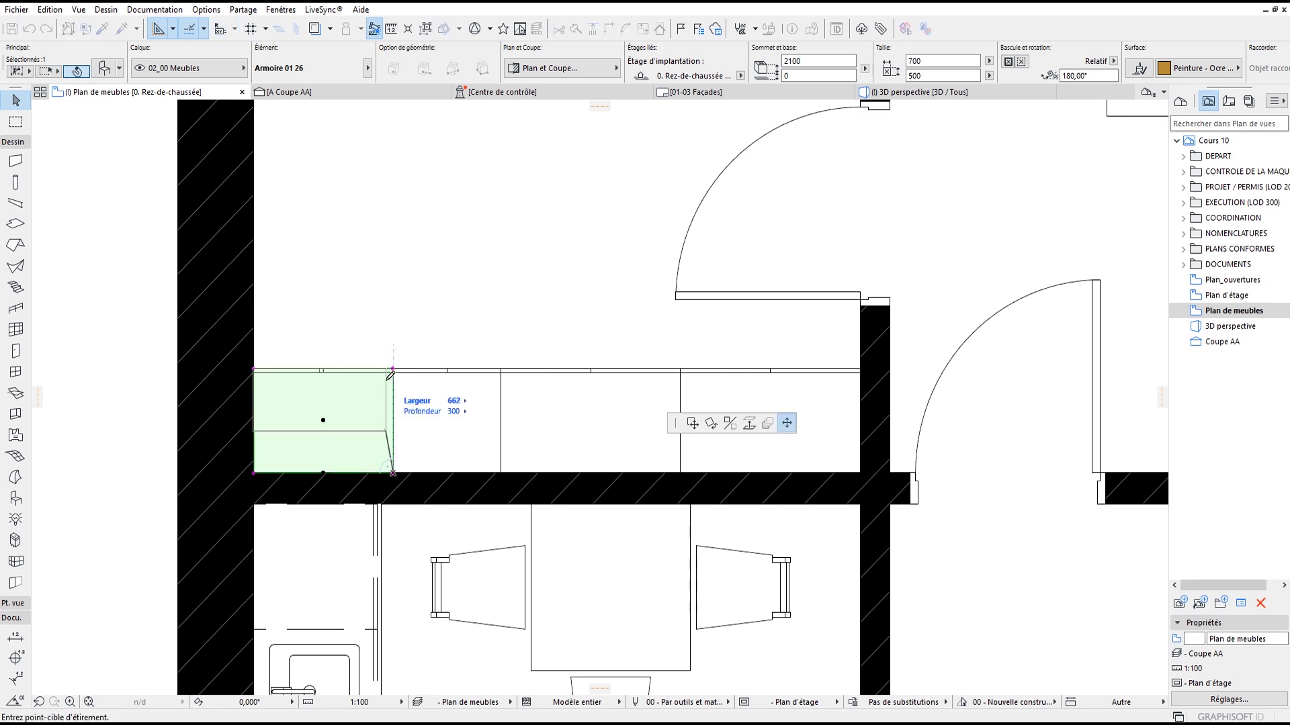
click(394, 423)
Step: Move the 700 × 300 mm wardrobe so its back sits flush against the front face of the duct
scroll(358, 433, up, 2)
drag(351, 386, 356, 295)
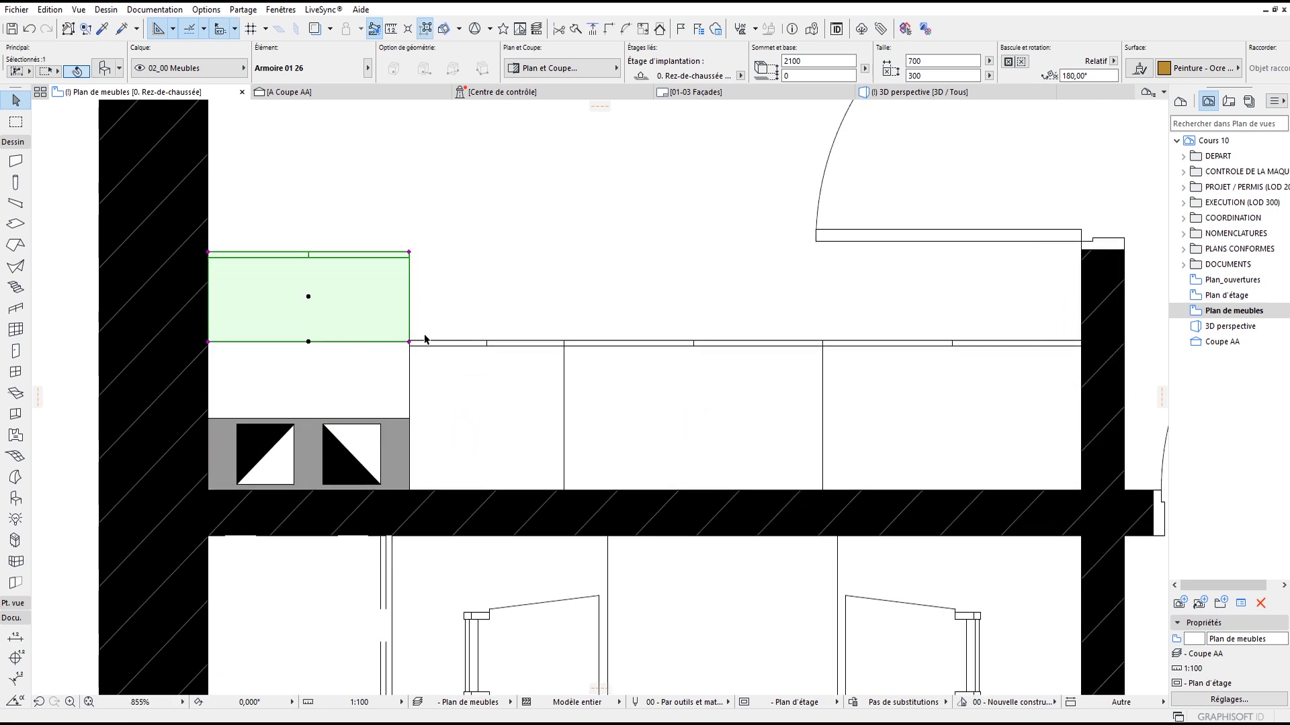
click(409, 342)
click(693, 423)
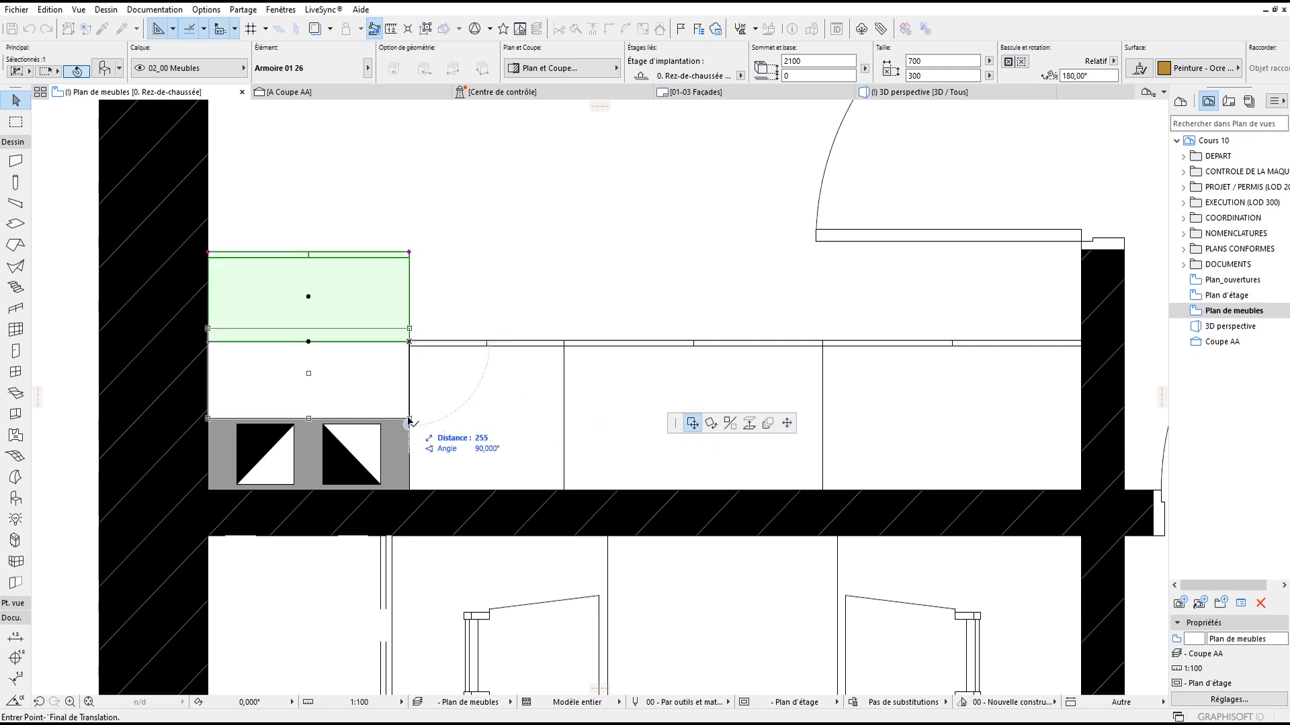
click(409, 419)
scroll(342, 345, up, 2)
scroll(348, 350, up, 2)
click(459, 317)
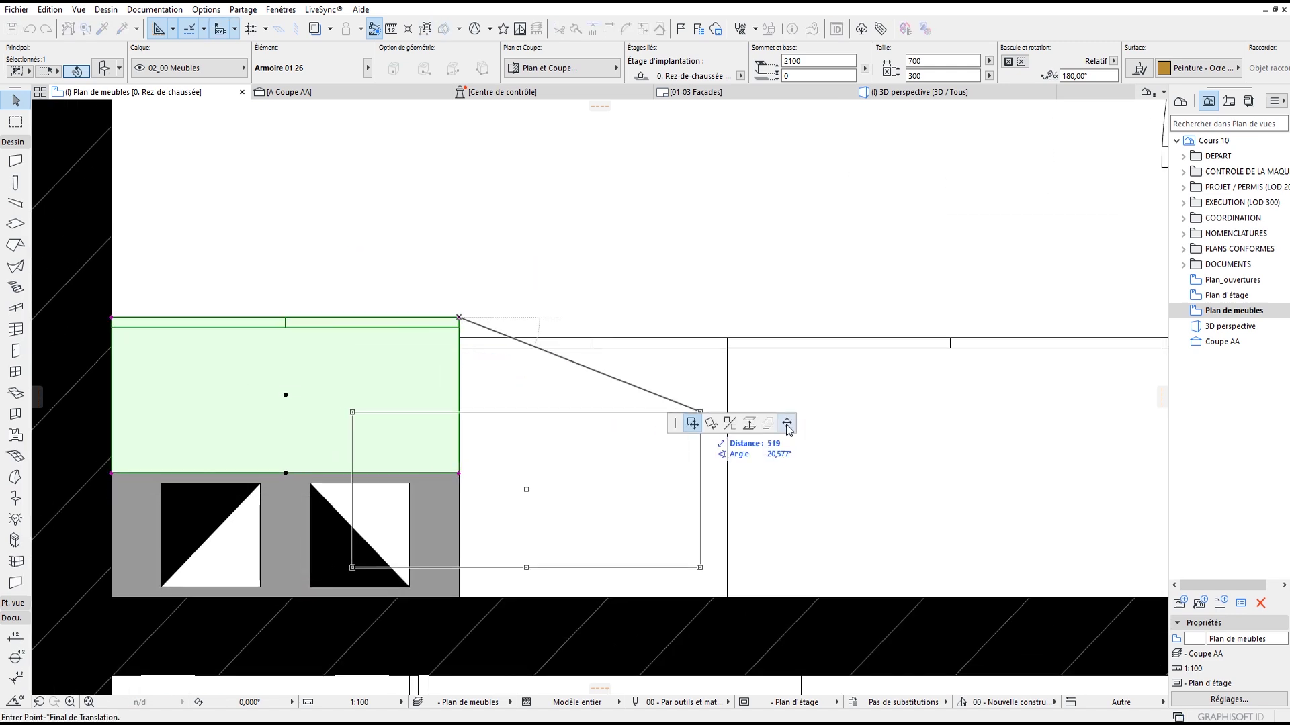
key(Escape)
scroll(481, 360, down, 2)
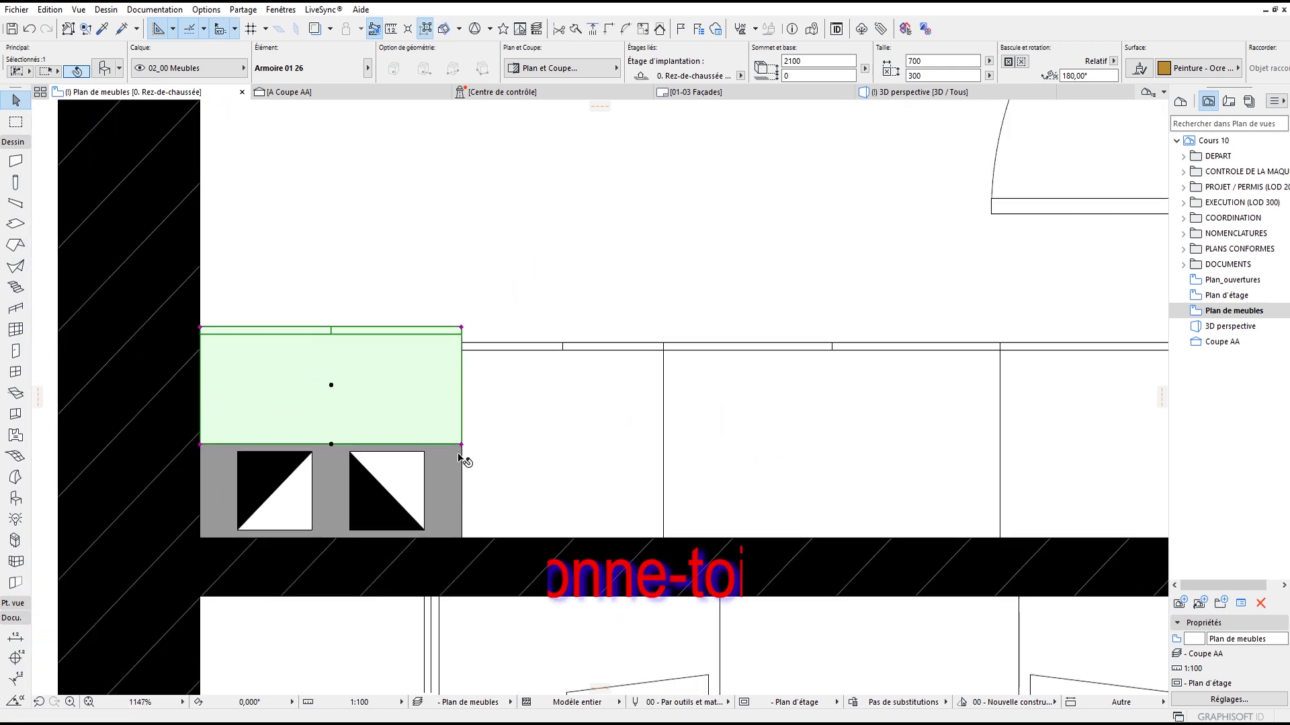
Step: Measure the depth of the wardrobe in front of the duct
scroll(461, 455, up, 1)
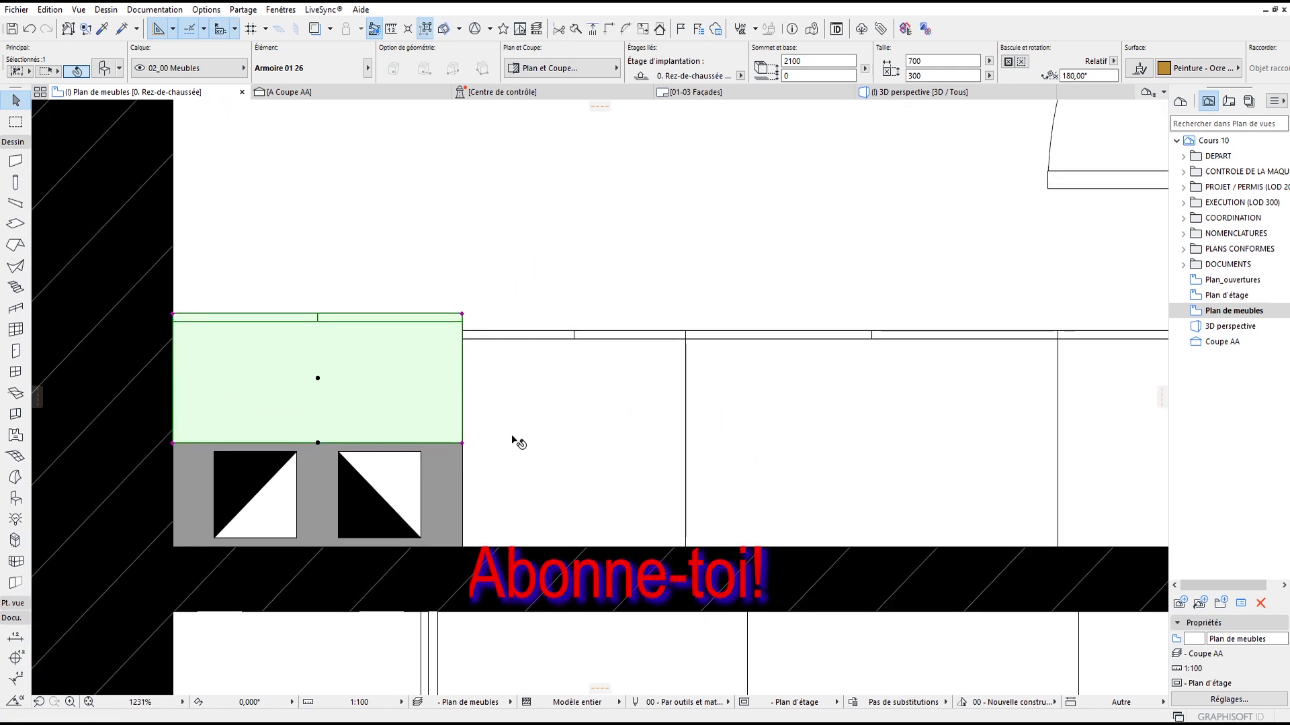
click(391, 28)
click(462, 442)
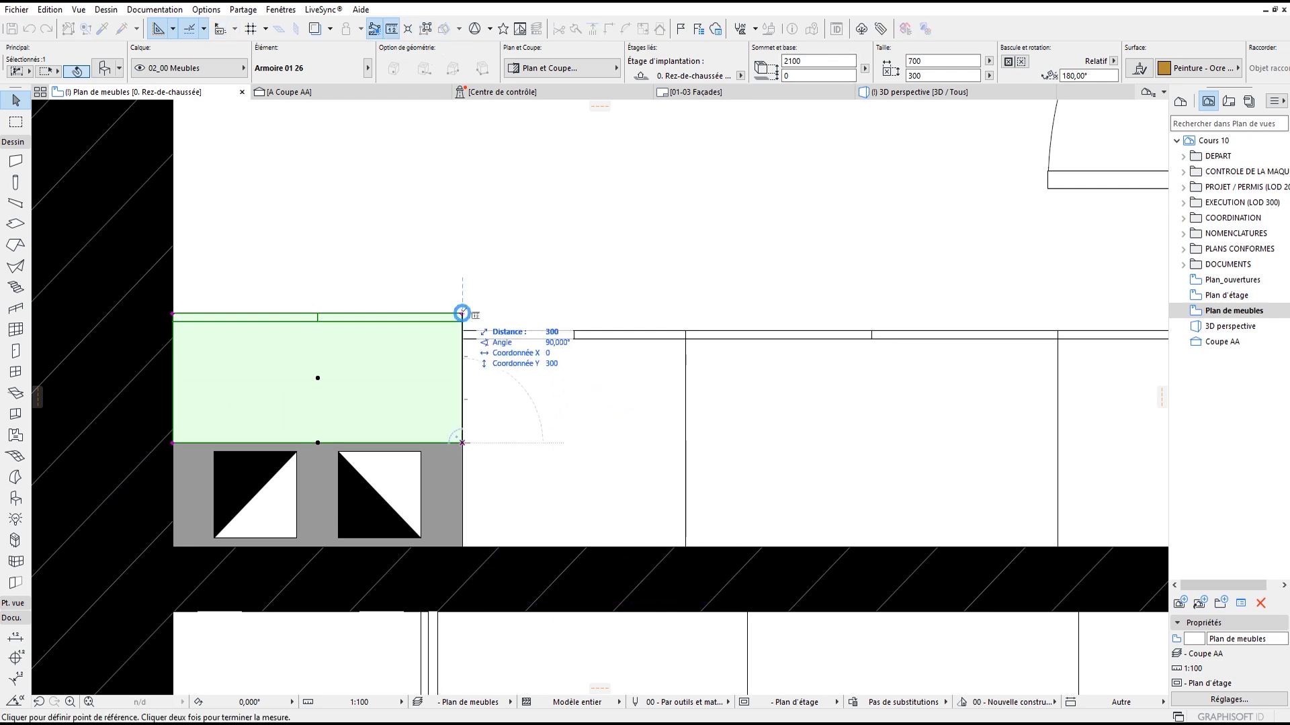
key(Escape)
Step: Stretch the 540 mm wide wardrobe to a depth of 540 mm, level with the front of the duct wardrobe
click(648, 385)
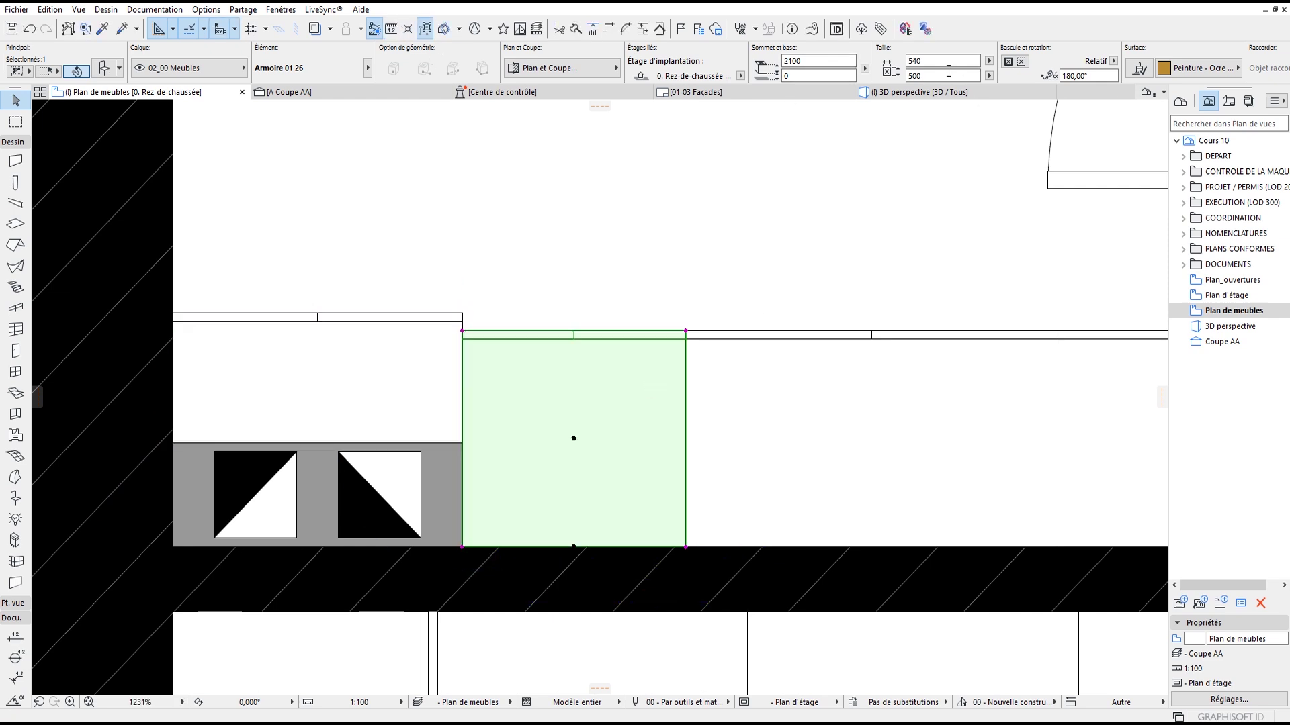
scroll(547, 541, down, 3)
scroll(534, 410, up, 2)
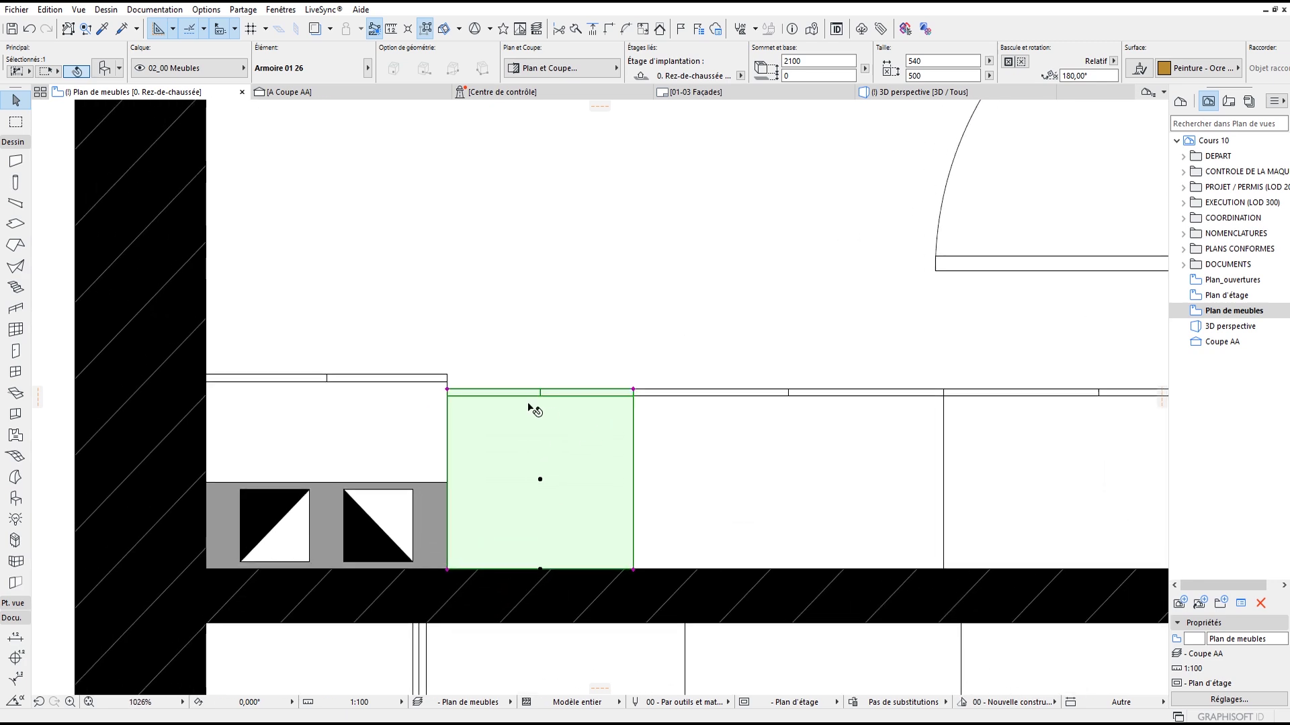
click(447, 389)
click(446, 374)
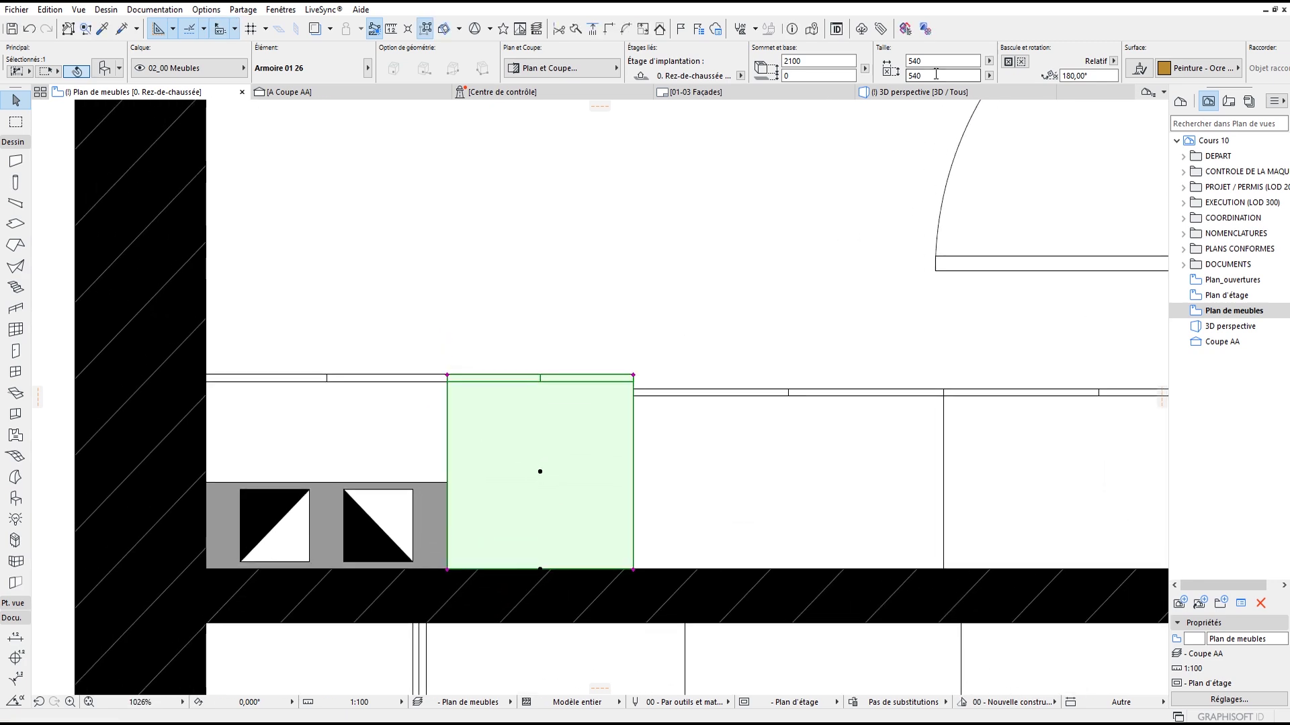
Step: Set the depth of both 900 mm wide wardrobes to 540 mm
scroll(716, 449, down, 2)
click(677, 452)
shift+click(771, 454)
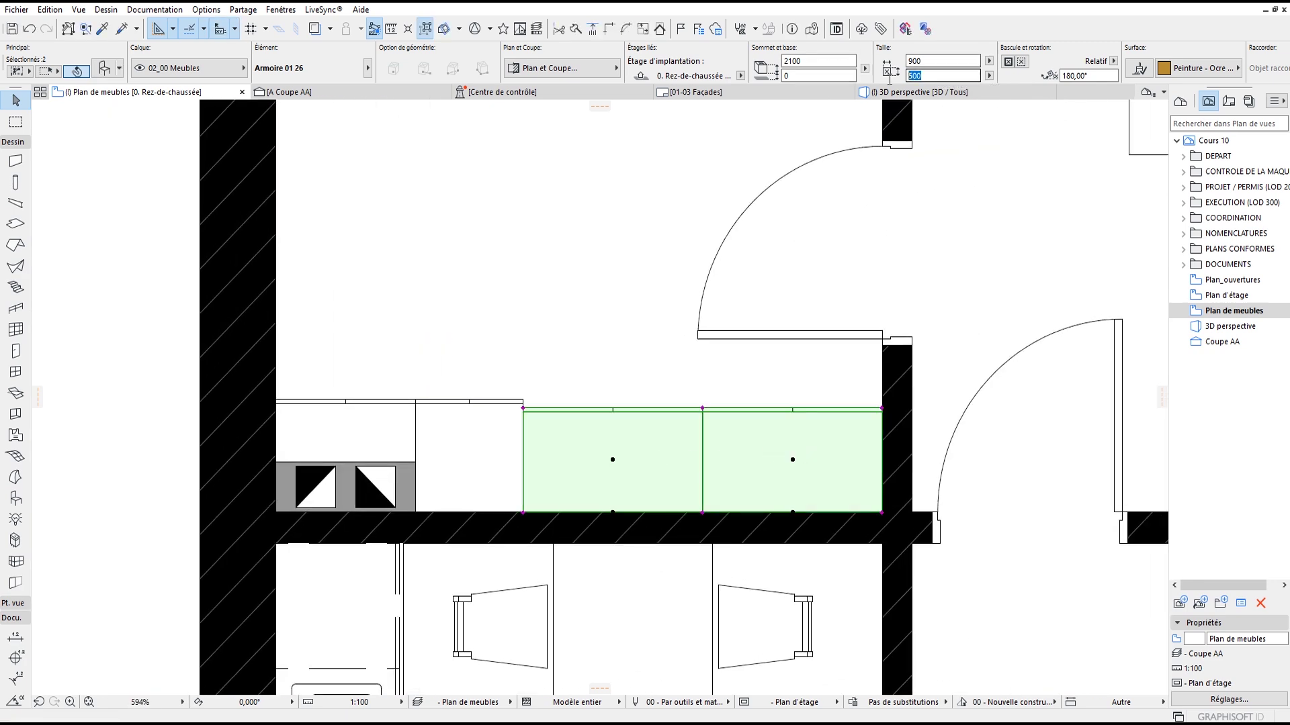
text(540)
key(Return)
Step: Move the two 900 mm wide wardrobes so their fronts line up with the neighbouring wardrobes
scroll(548, 418, up, 2)
click(523, 408)
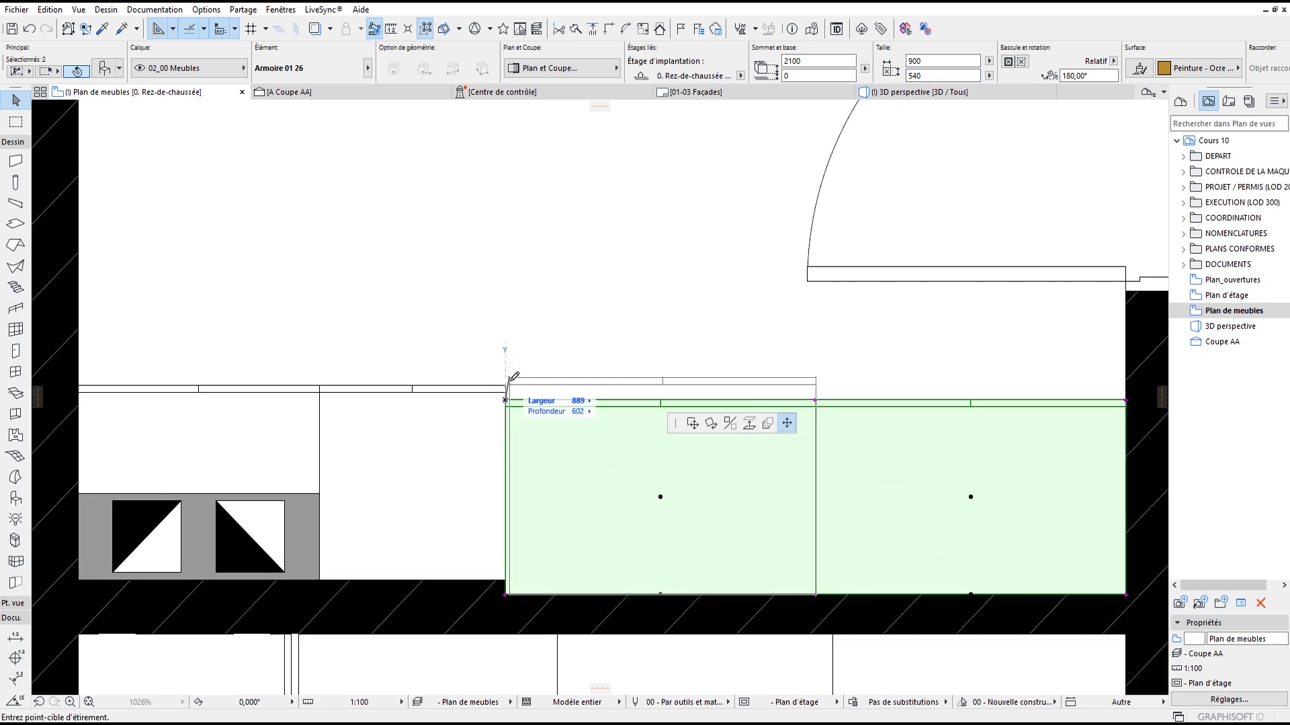
click(510, 379)
scroll(422, 507, down, 4)
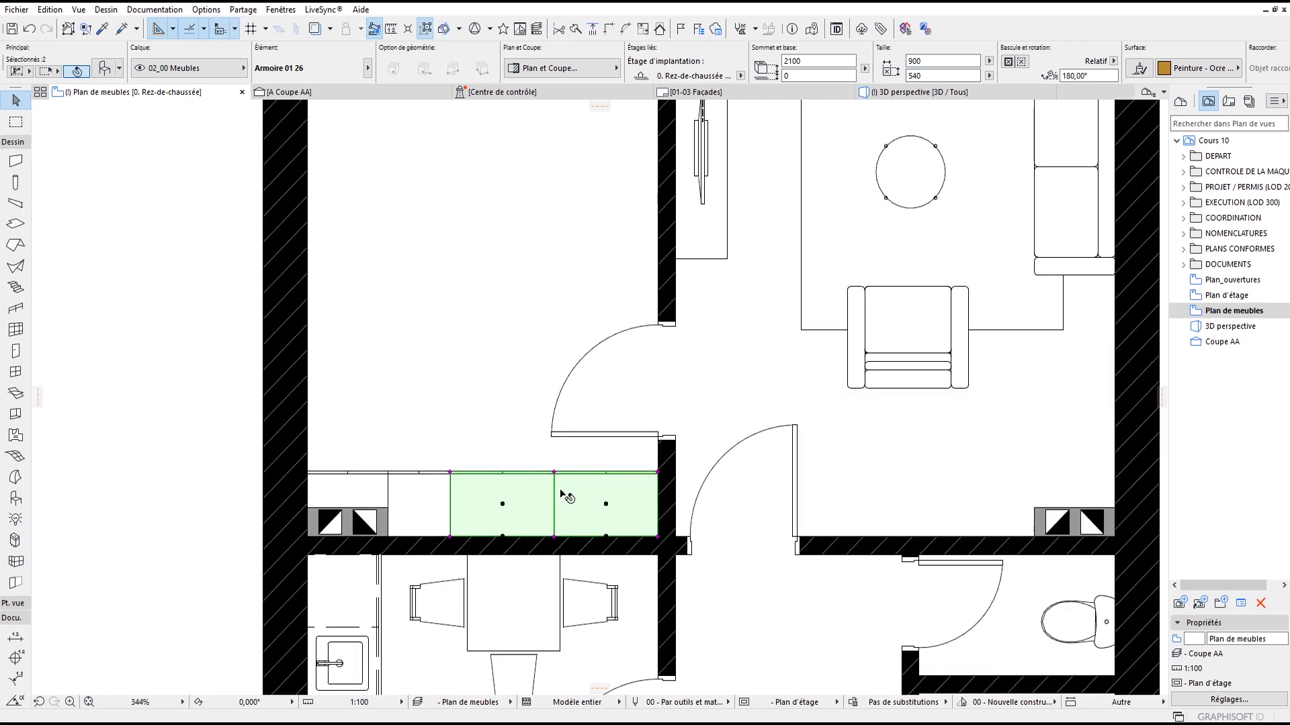
Step: Open the 3D perspective and filter its displayed elements to hide the roof slab
scroll(497, 403, down, 4)
click(914, 92)
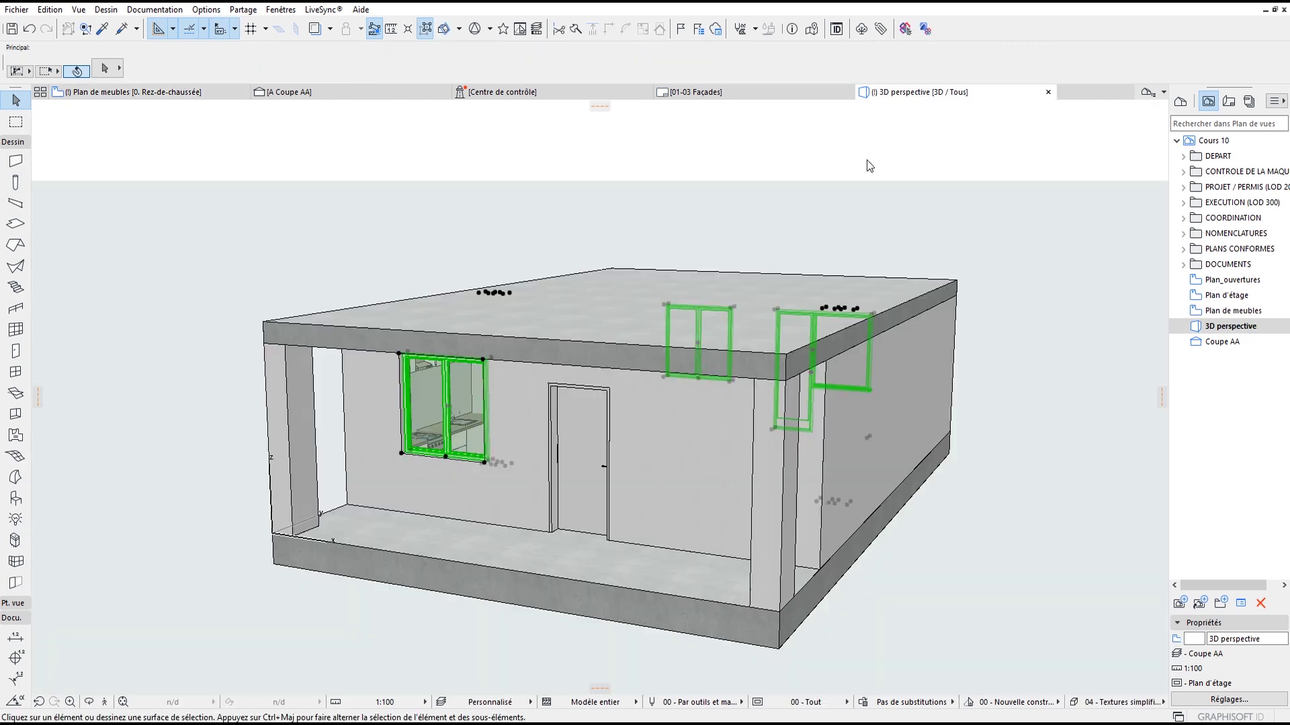
scroll(711, 385, up, 1)
shift+middle_drag(710, 385, 723, 410)
key(ctrl+shift+F5)
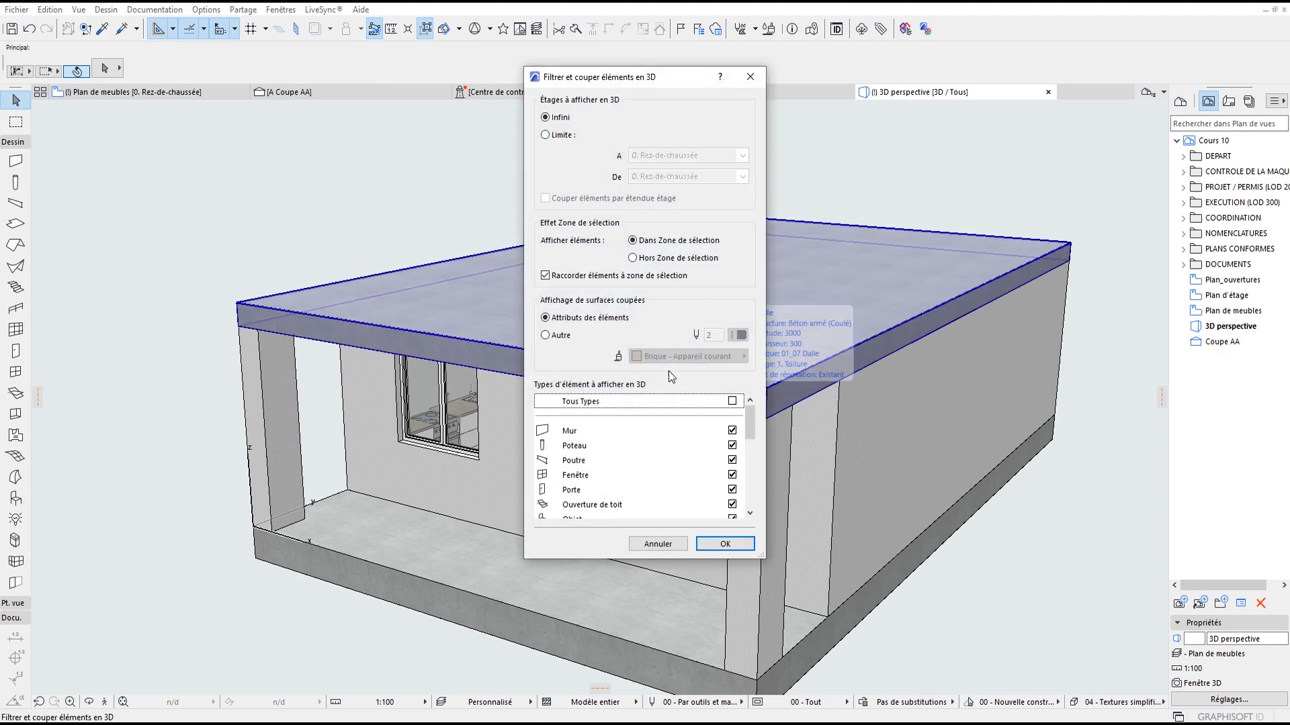
click(746, 548)
Step: Orbit into the open room and examine the row of wardrobes from the front and above
click(90, 702)
drag(598, 403, 448, 324)
scroll(418, 394, up, 3)
mouse_move(418, 395)
mouse_down()
mouse_move(608, 517)
mouse_move(557, 375)
mouse_move(396, 401)
mouse_up()
drag(621, 349, 892, 482)
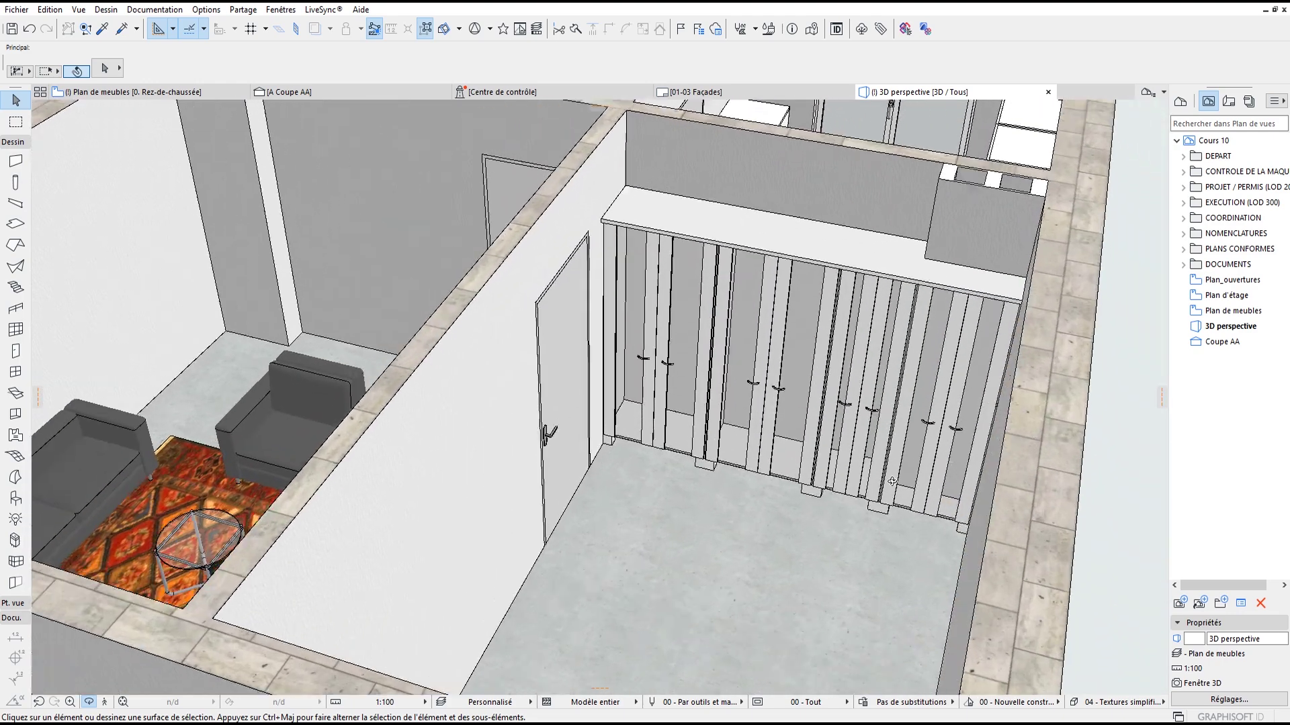
scroll(892, 482, up, 3)
drag(714, 477, 626, 476)
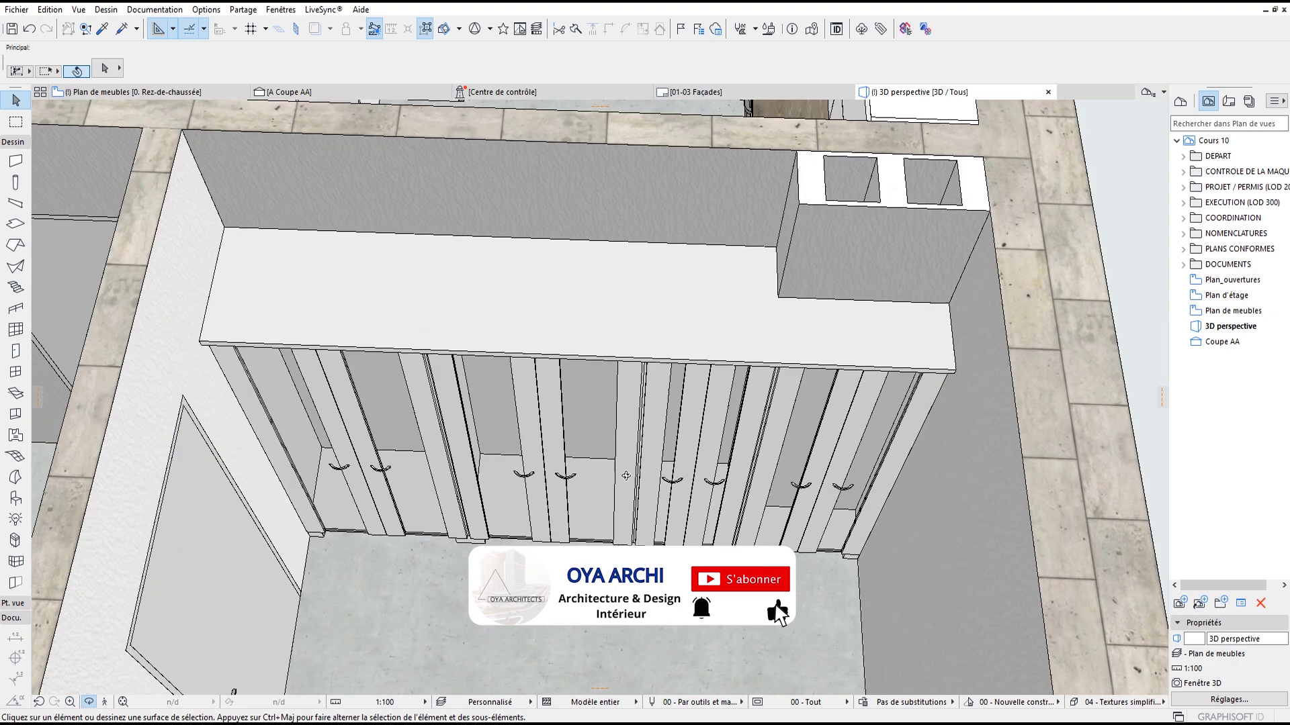
shift+middle_drag(626, 475, 757, 377)
Step: Select all four wardrobes and open their Galerie et base options
click(796, 373)
shift+click(679, 377)
shift+click(595, 353)
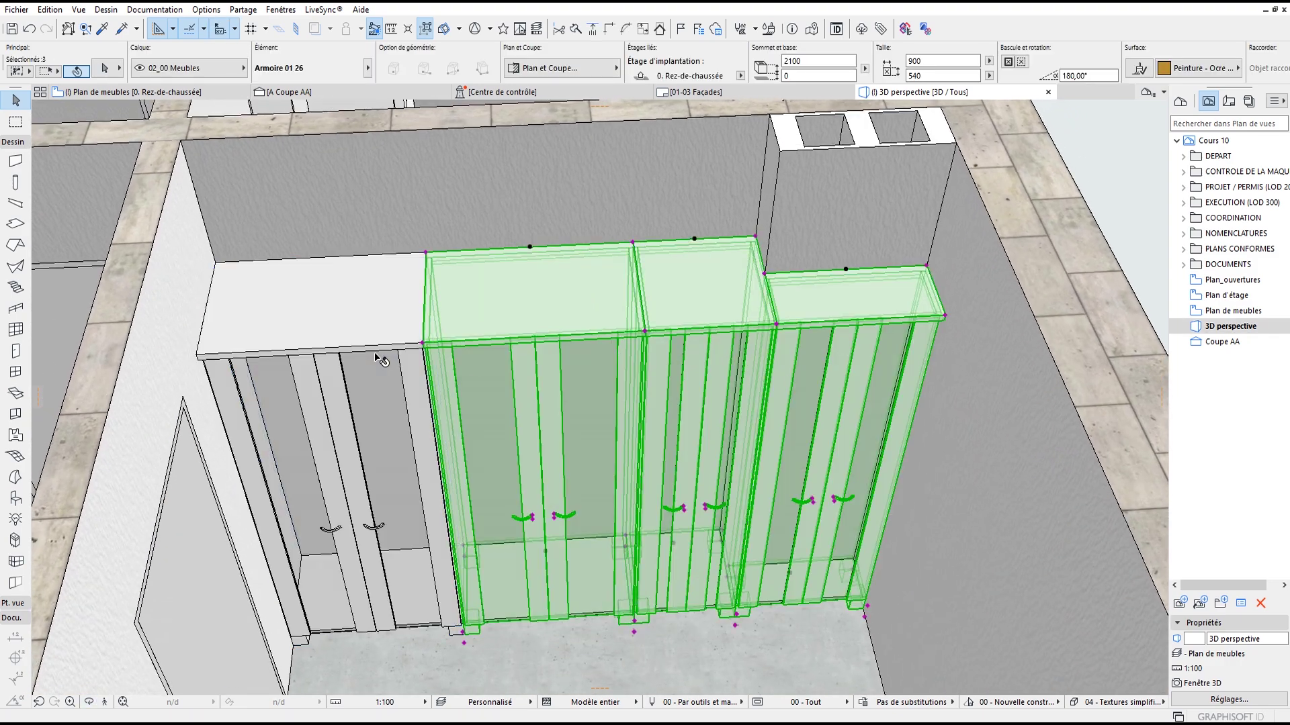
shift+click(376, 357)
double_click(611, 381)
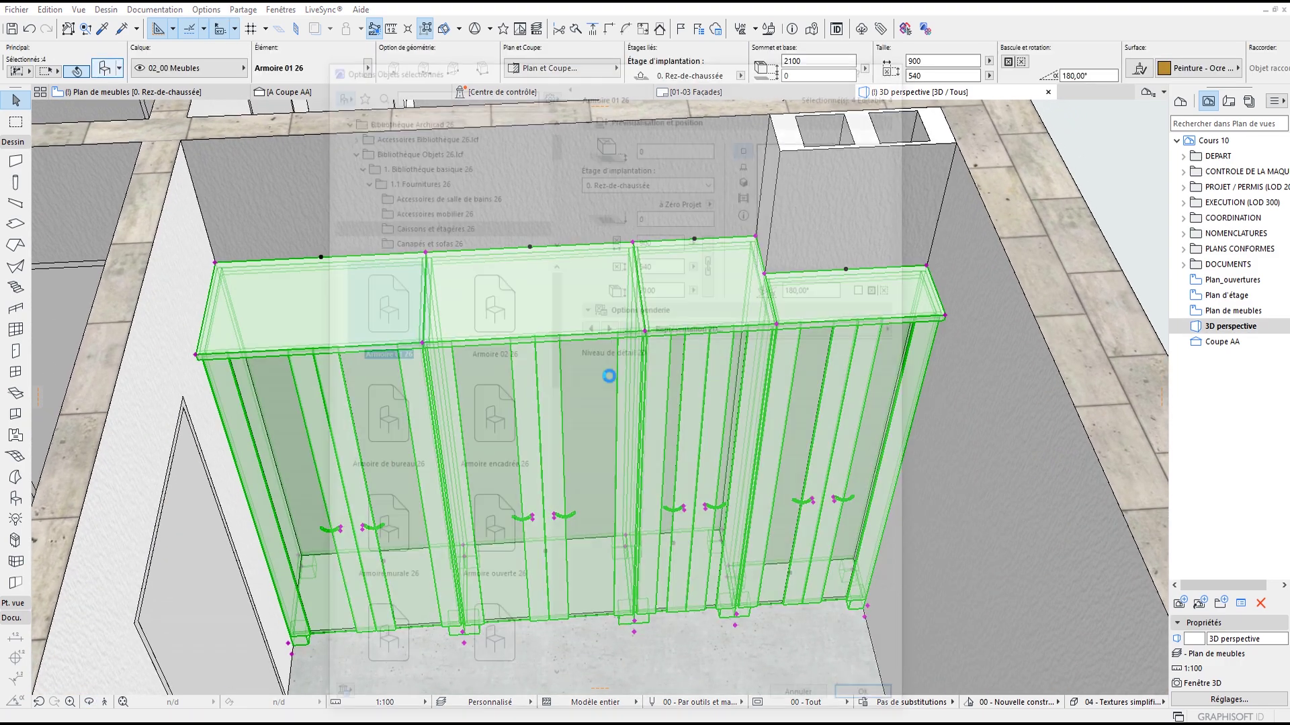
click(894, 327)
click(966, 343)
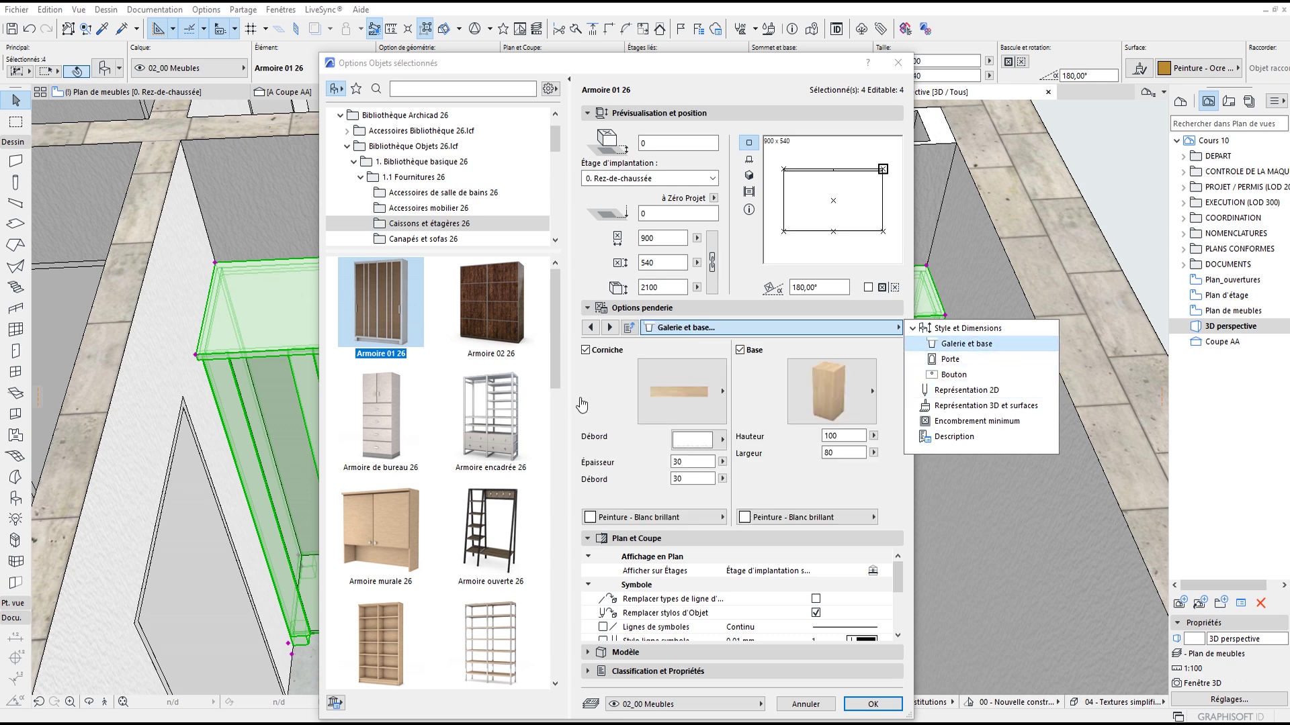
Step: Change the four wardrobes' base to the straight rectangular frame and their Corniche to the third profile, and apply the settings
click(831, 386)
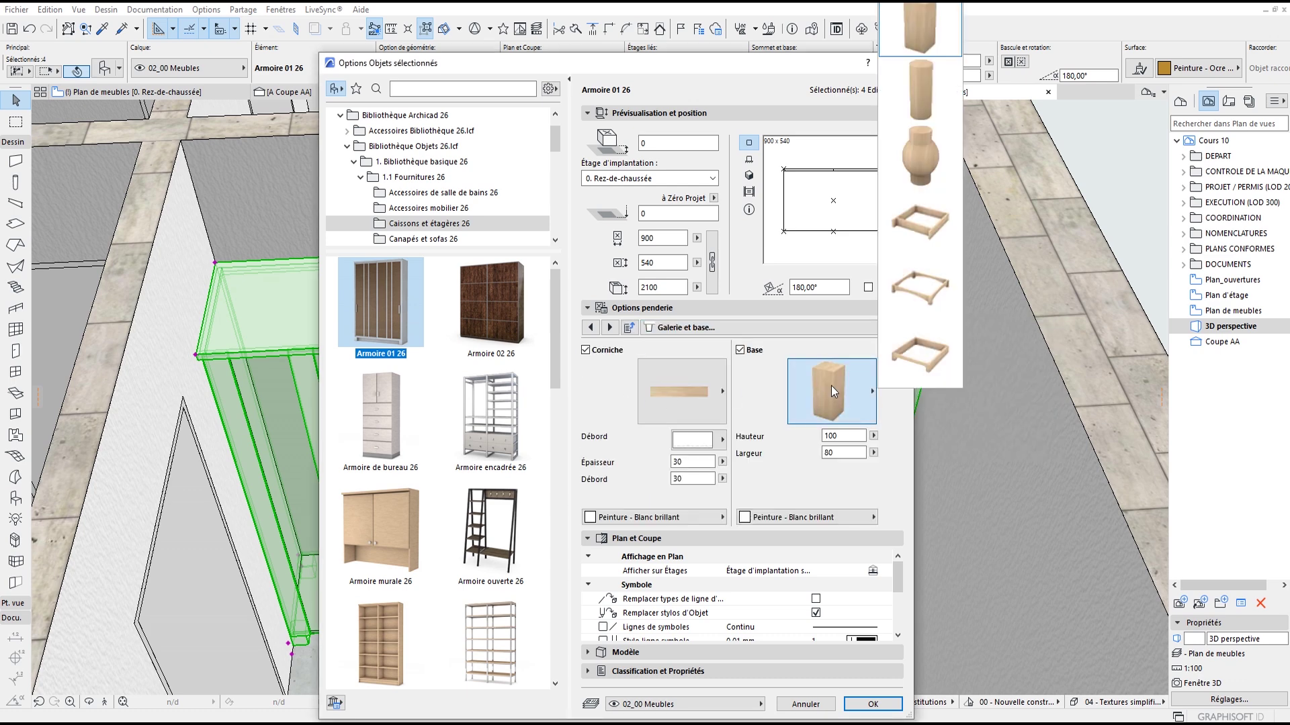
click(933, 228)
click(709, 403)
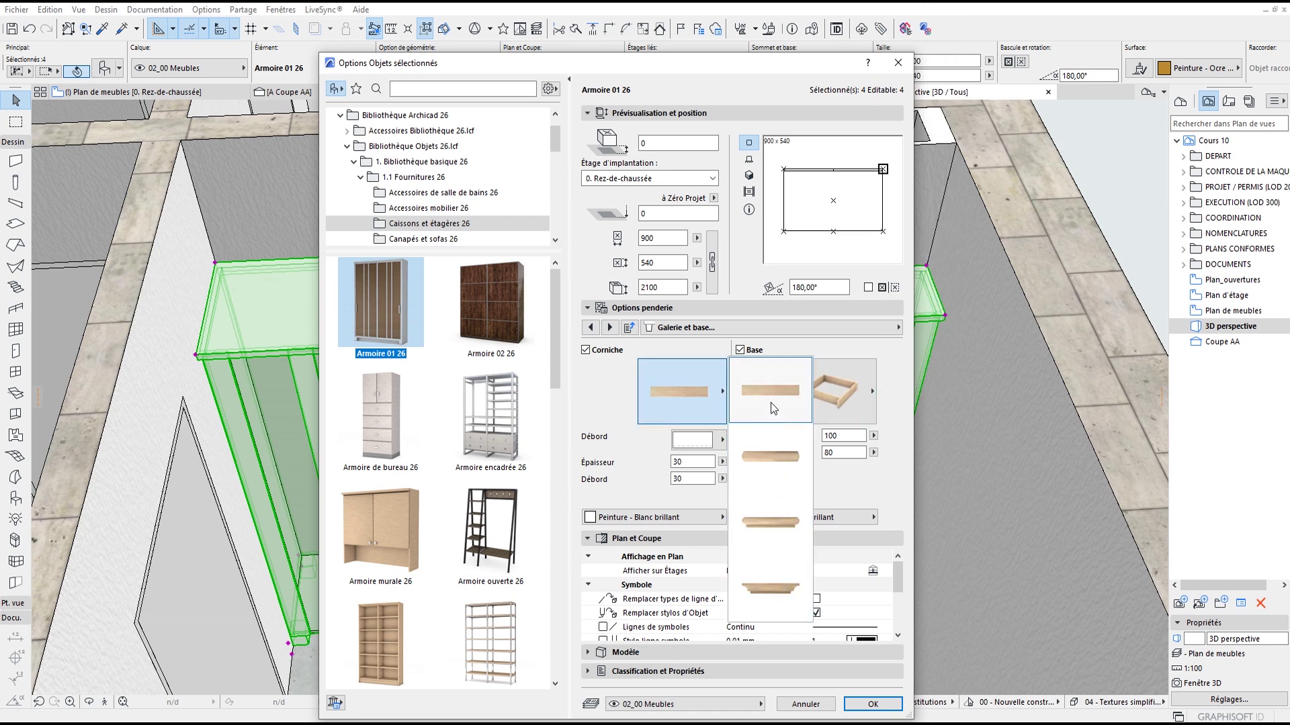
click(775, 523)
key(Return)
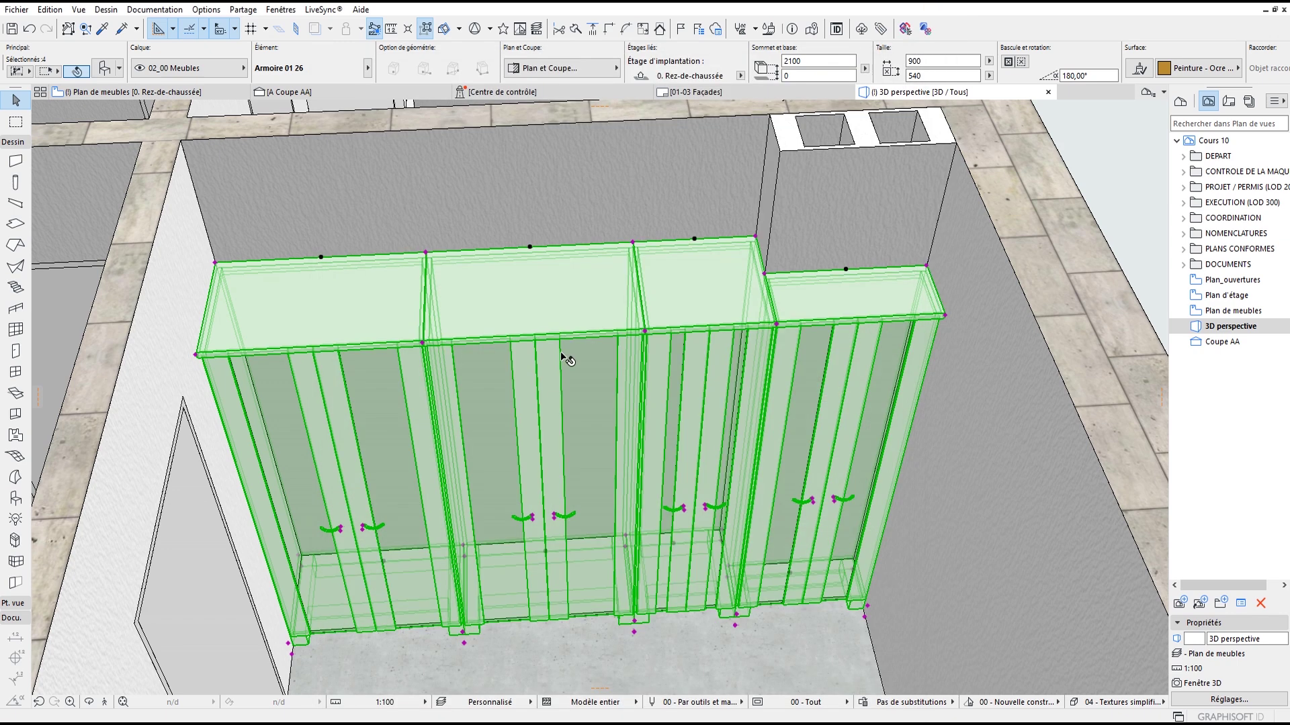
Step: Deselect the wardrobes and orbit the 3D perspective to examine their new tops and bases from above
scroll(600, 346, up, 1)
key(Escape)
shift+middle_drag(653, 368, 651, 269)
drag(651, 268, 606, 477)
scroll(363, 418, down, 2)
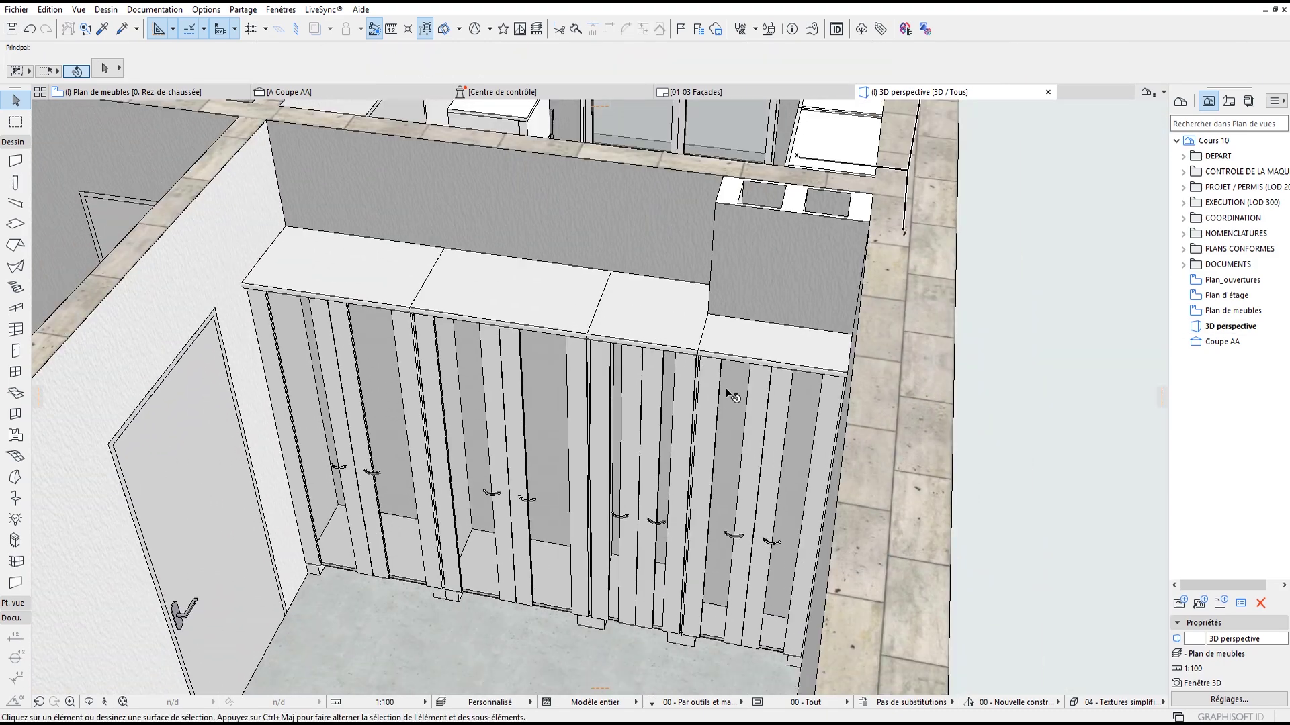
Step: Reselect all four wardrobes and review their option pages from Porte through Description, closing the settings without changes
shift+click(730, 393)
shift+click(632, 346)
shift+click(524, 326)
shift+click(354, 311)
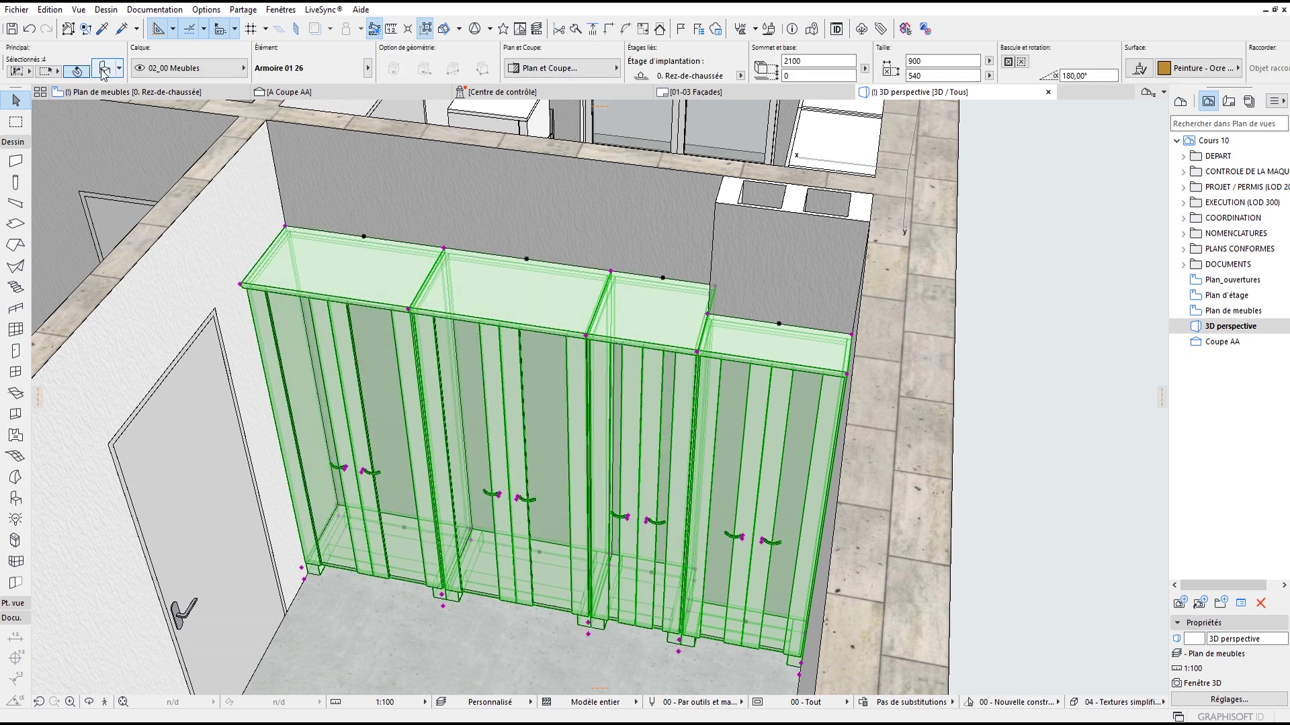
double_click(759, 372)
click(610, 327)
click(887, 327)
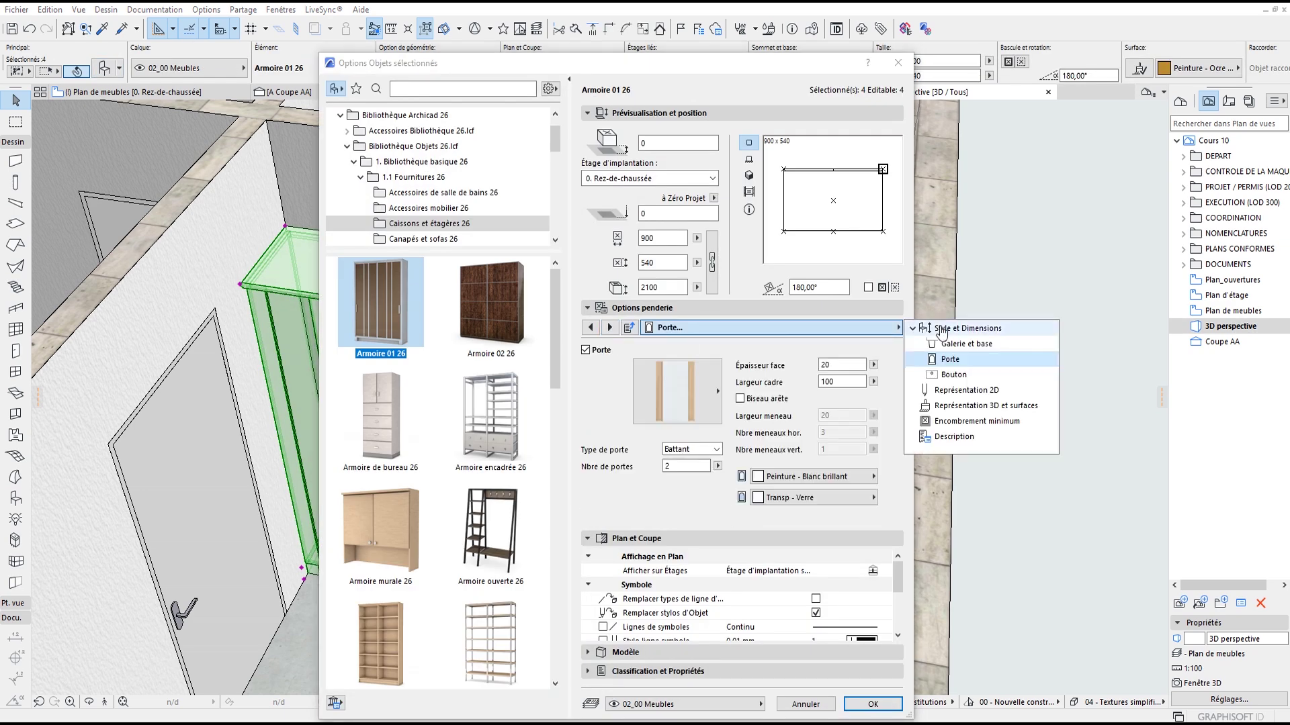
click(941, 328)
click(610, 327)
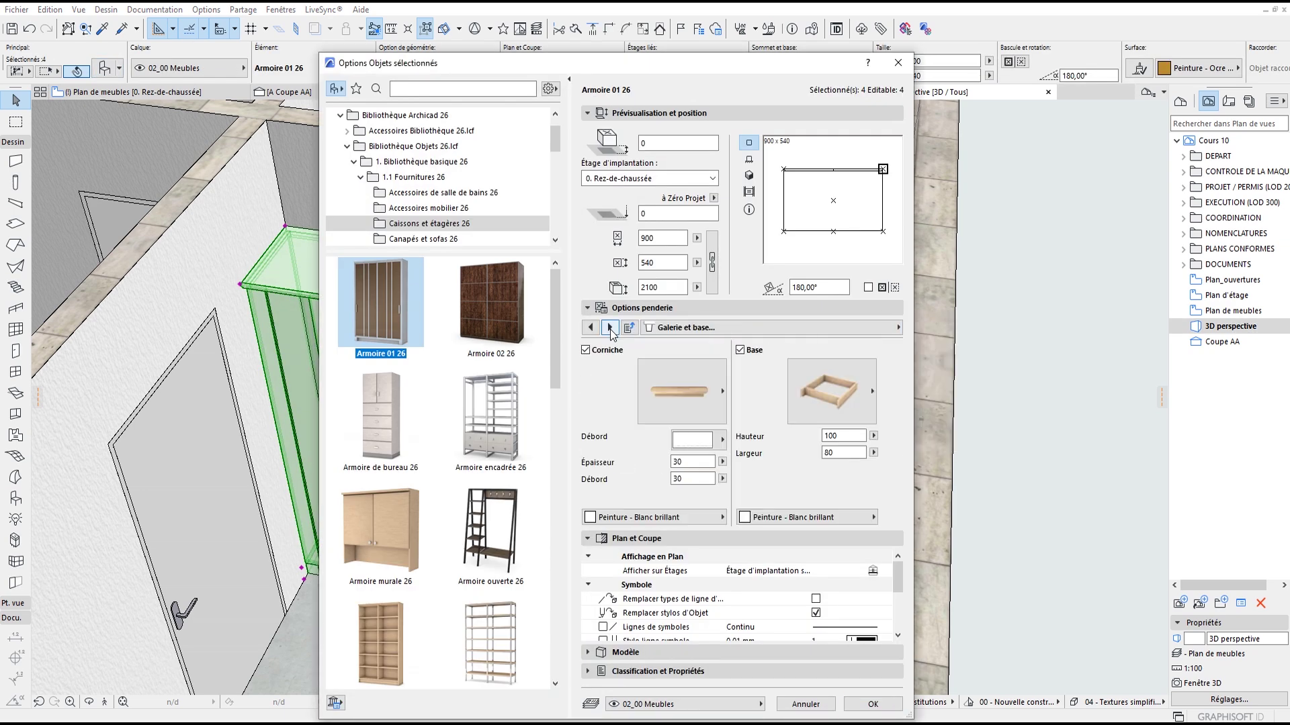
click(610, 327)
click(610, 327)
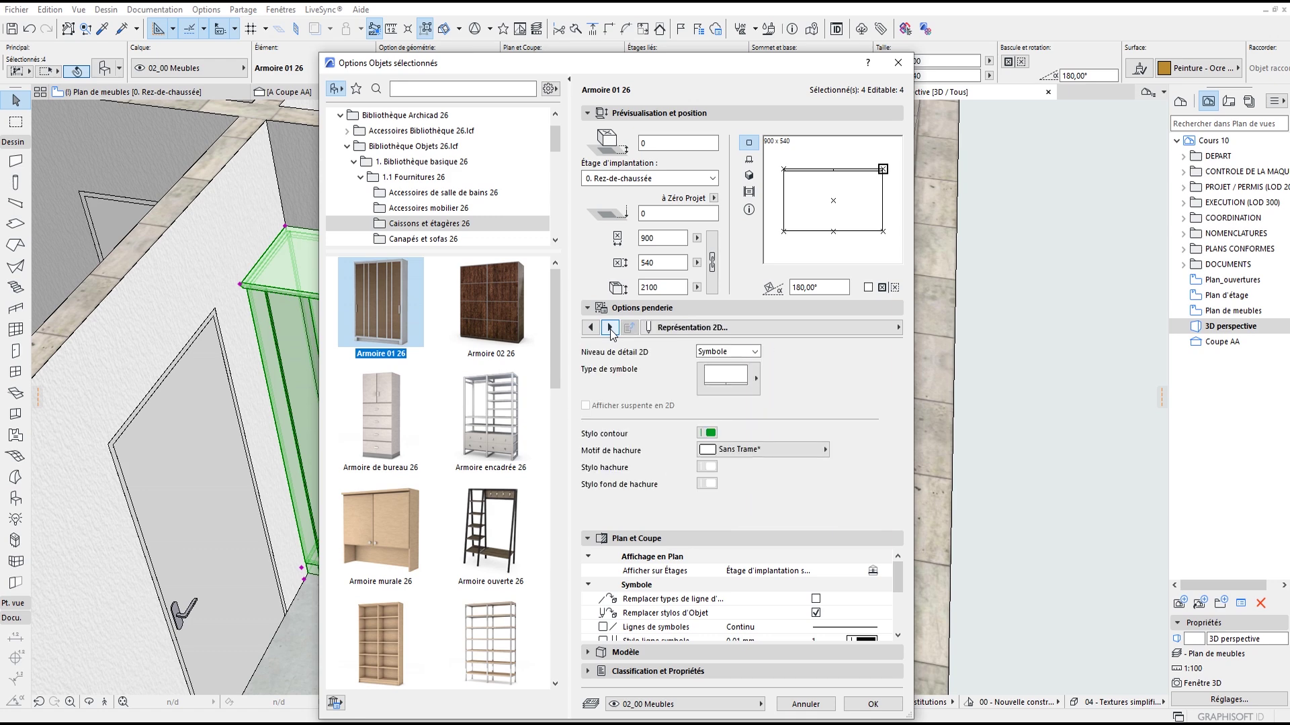
click(610, 327)
click(610, 327)
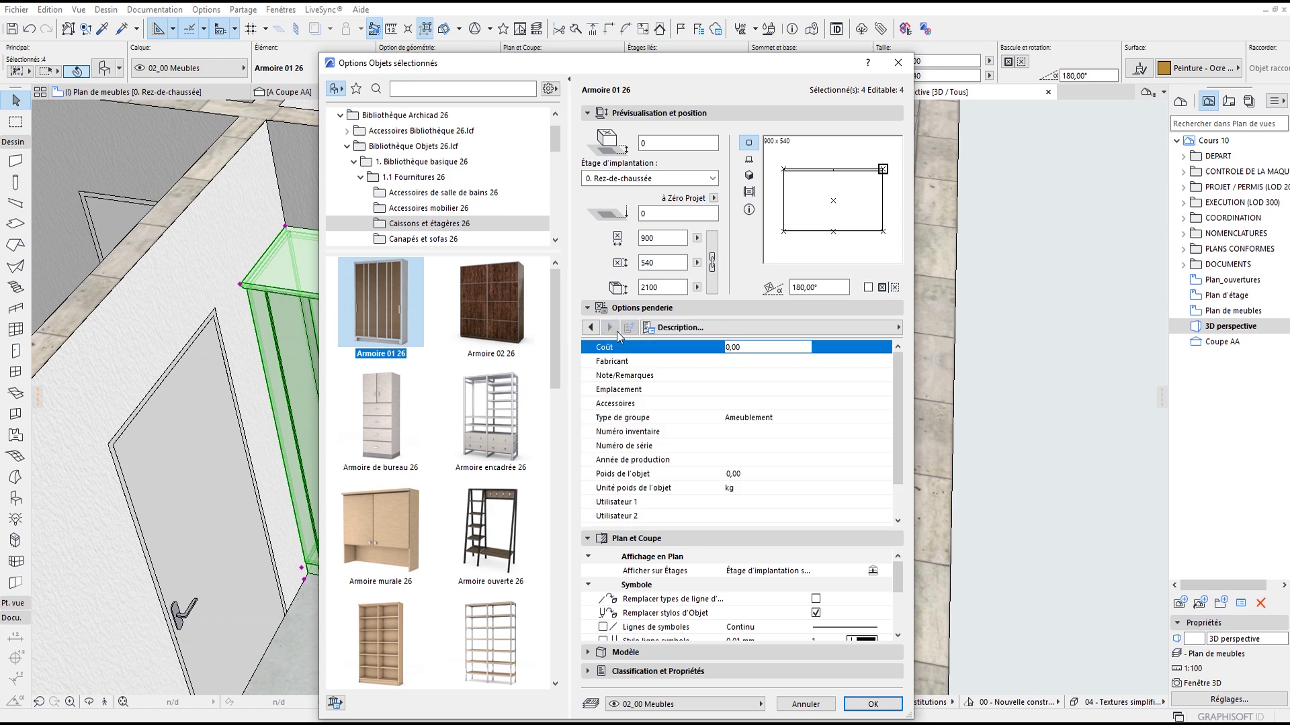
click(897, 62)
key(Escape)
scroll(511, 403, down, 4)
mouse_move(510, 403)
shift+middle_down()
mouse_move(648, 442)
mouse_move(514, 333)
mouse_move(509, 387)
shift+middle_up()
Step: On the Plan de meubles, copy the 900 mm wardrobe nearest the door into the open middle of the bedroom
click(143, 92)
scroll(498, 358, up, 2)
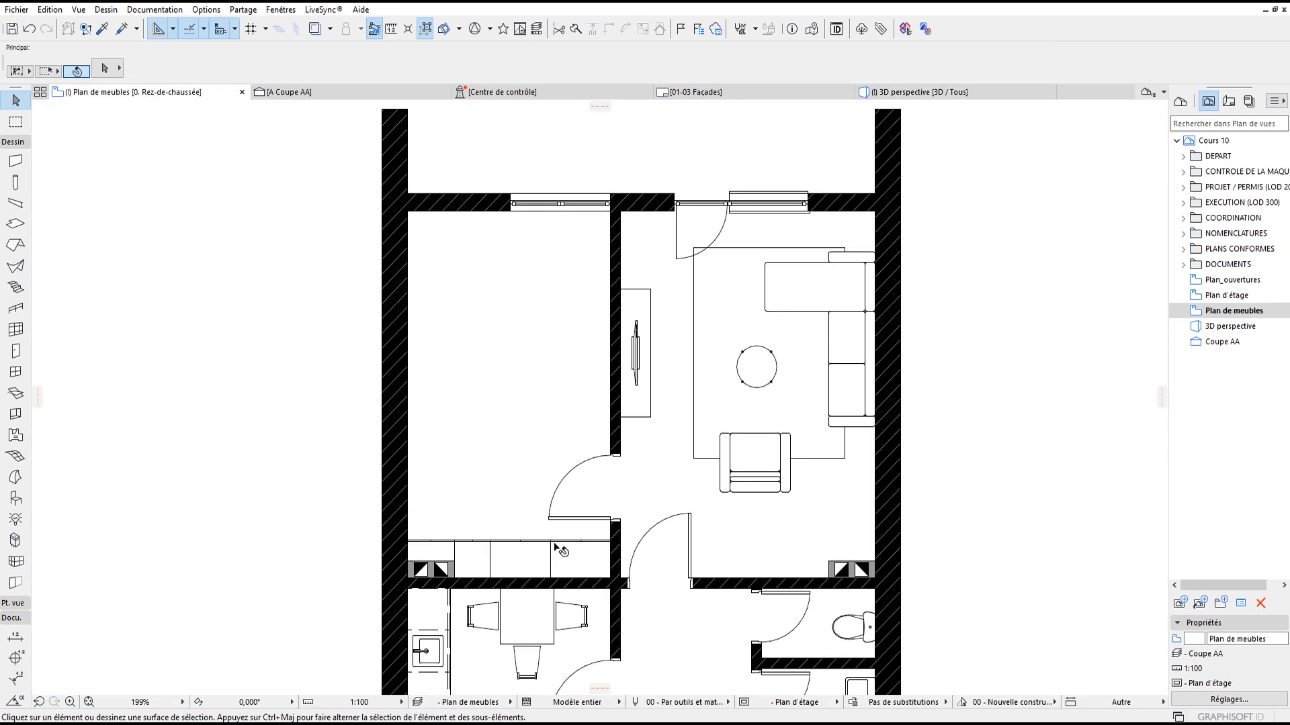
click(556, 547)
drag(580, 559, 464, 341)
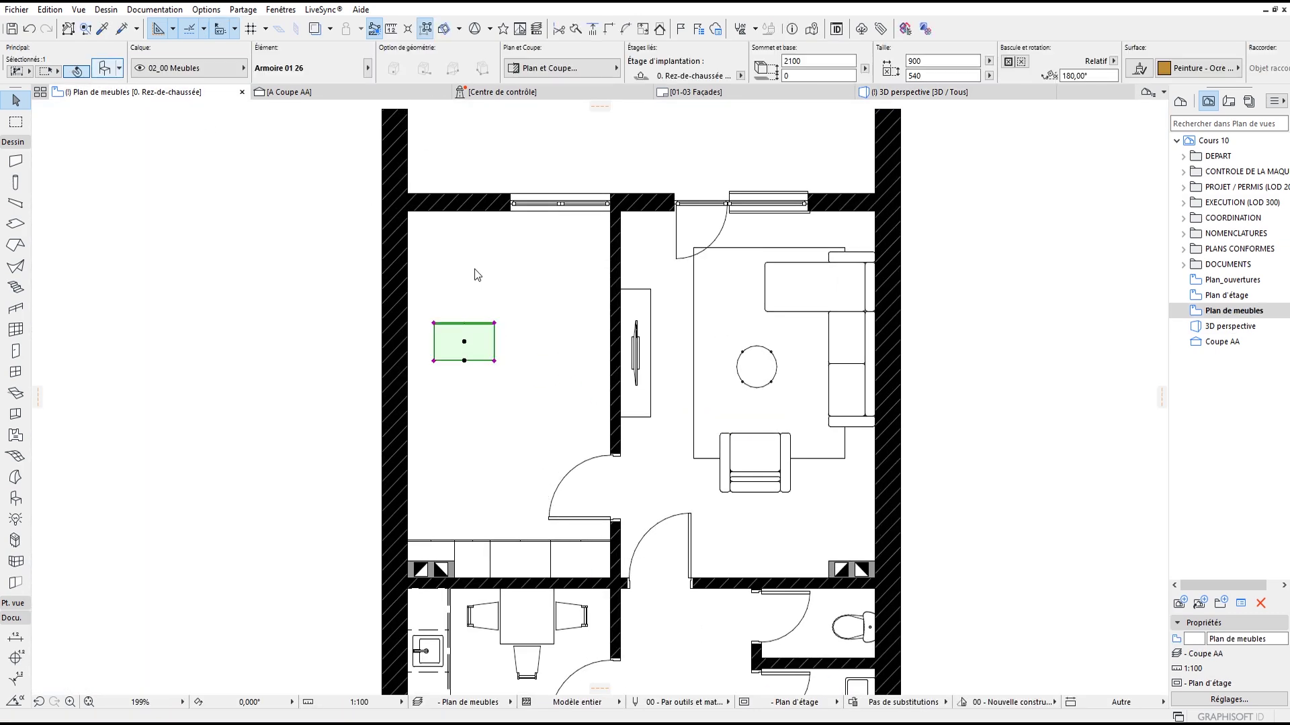
Step: Replace the copied wardrobe with the library object Disposition lit 26, found by searching for "lit"
key(ctrl+t)
click(444, 91)
text(lit)
click(407, 183)
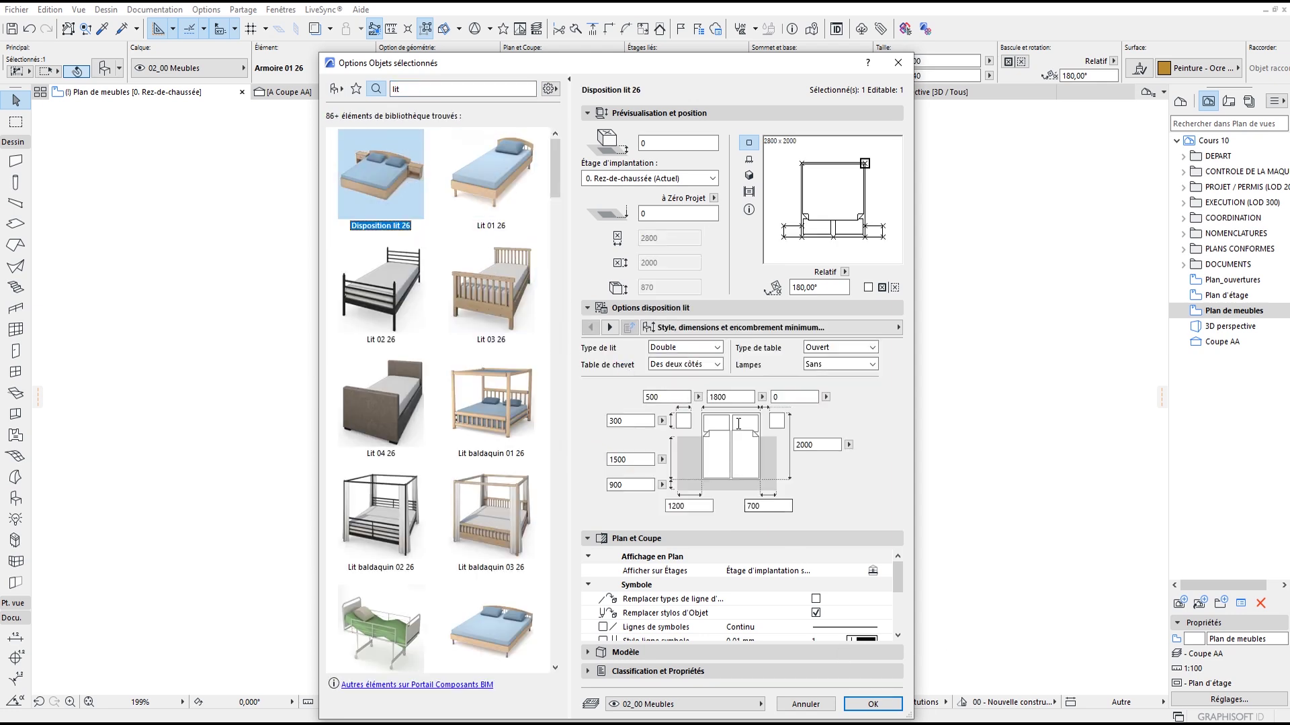
click(880, 704)
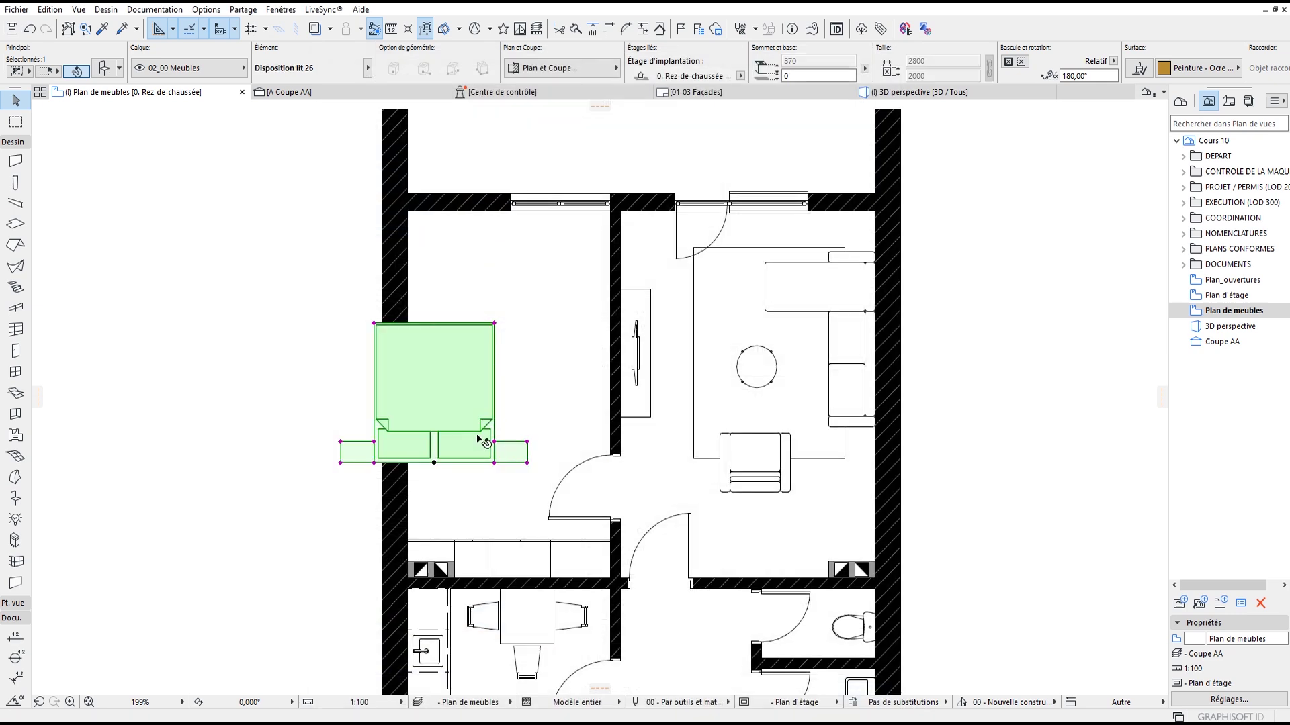
Step: Rotate the bed 90° clockwise and move it so its headboard and nightstands sit against the bedroom's outer side wall
key(ctrl+e)
click(436, 397)
click(437, 485)
click(292, 400)
scroll(396, 336, up, 2)
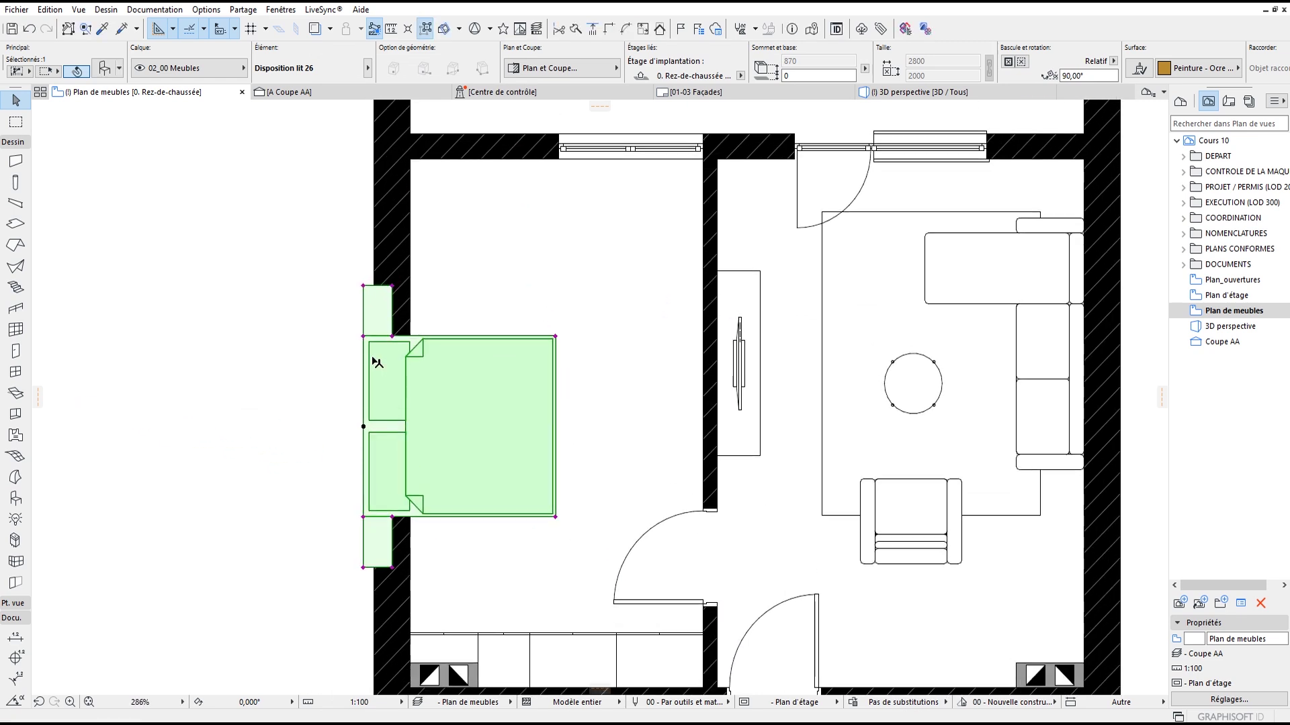
click(363, 286)
click(411, 248)
scroll(538, 308, down, 3)
middle_drag(640, 363, 590, 348)
key(Escape)
scroll(623, 329, up, 1)
scroll(668, 400, up, 3)
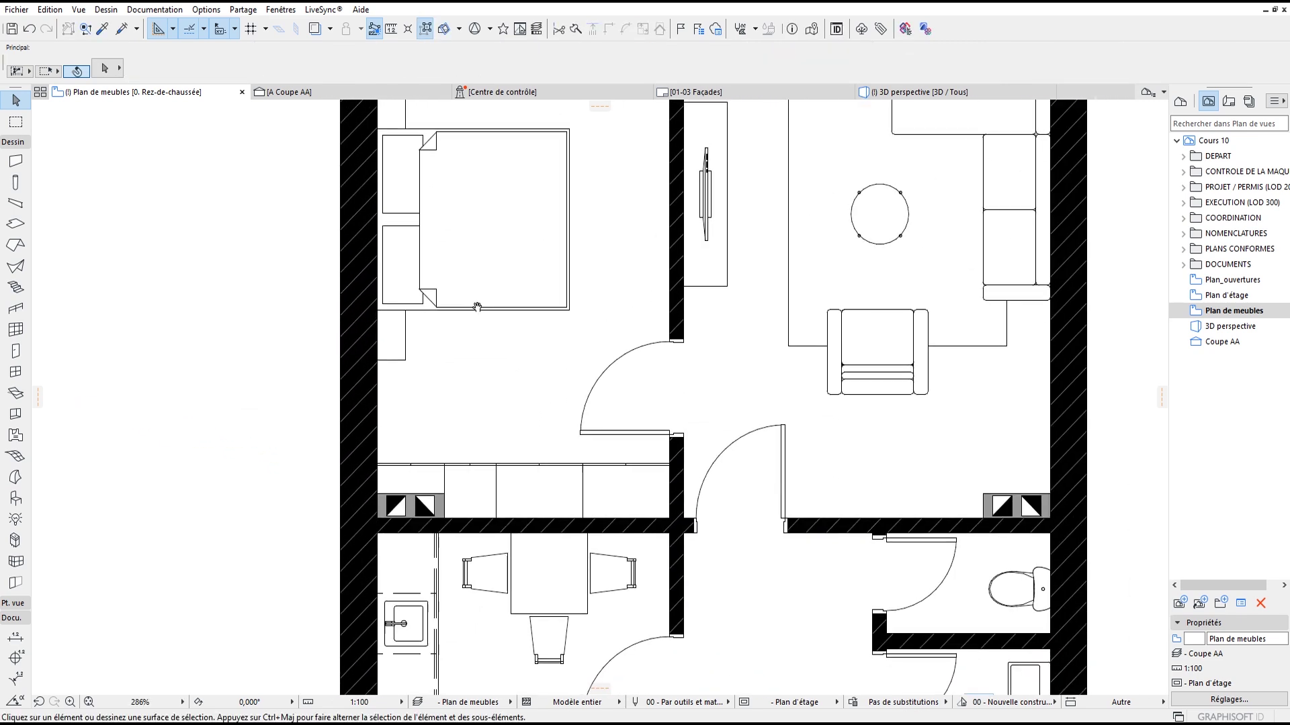
Step: Move the bed along the wall to leave a 1200 mm clearance between its nearest nightstand and the wardrobes
click(485, 328)
scroll(467, 392, down, 3)
key(ctrl+d)
click(424, 385)
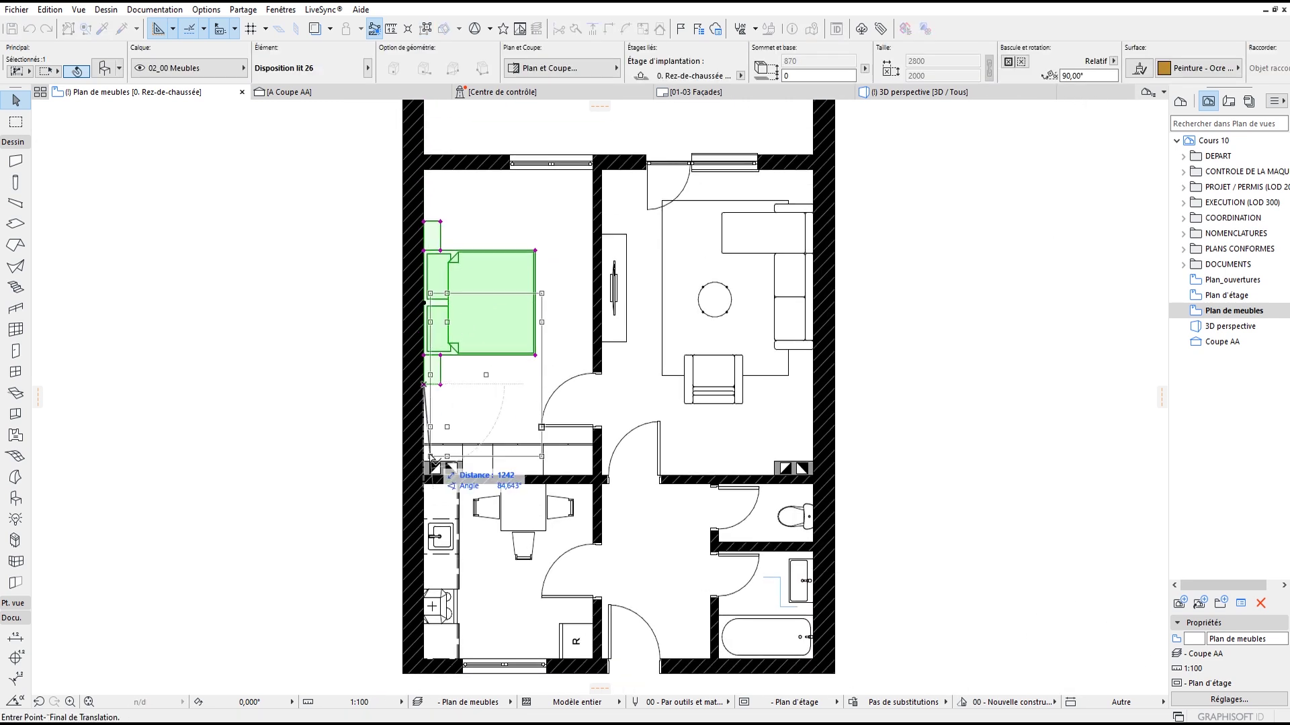
scroll(427, 449, up, 6)
text(1200-)
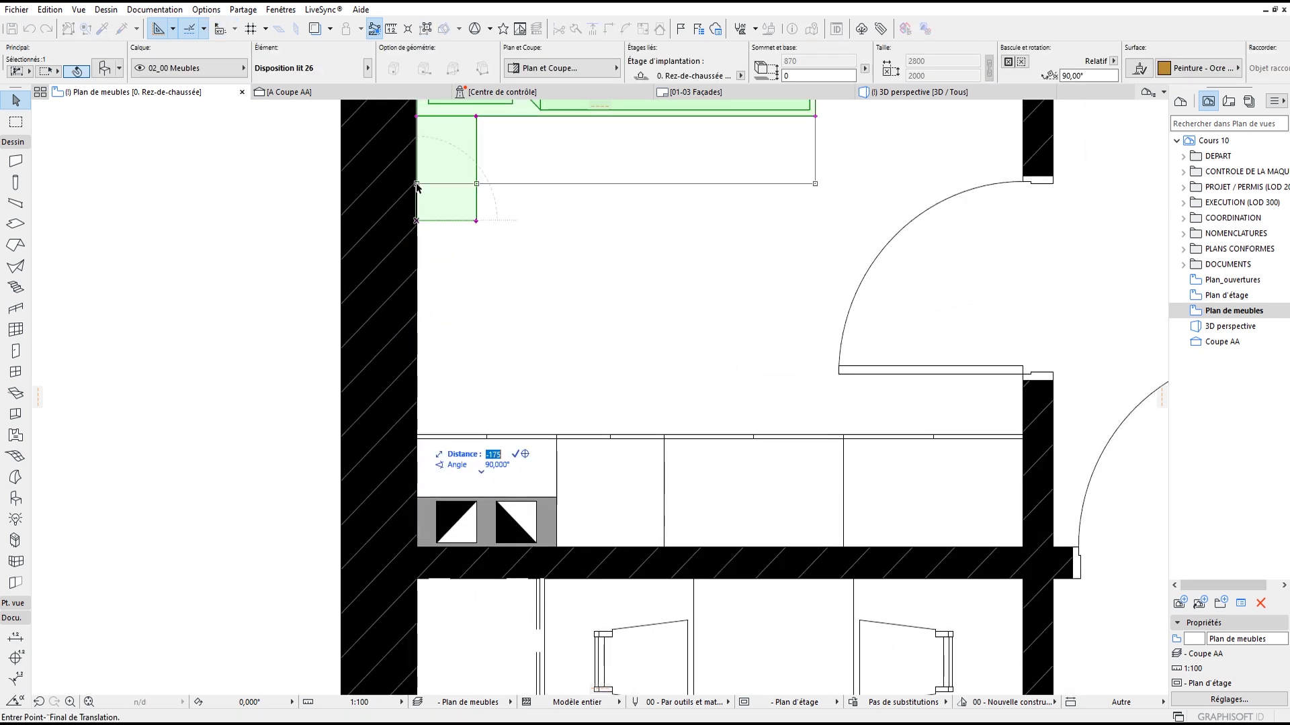
key(Return)
scroll(590, 348, down, 2)
middle_drag(617, 280, 572, 440)
key(Escape)
Step: Examine the placed bed and the furnished rooms in the 3D perspective
middle_drag(613, 316, 584, 470)
scroll(590, 474, down, 5)
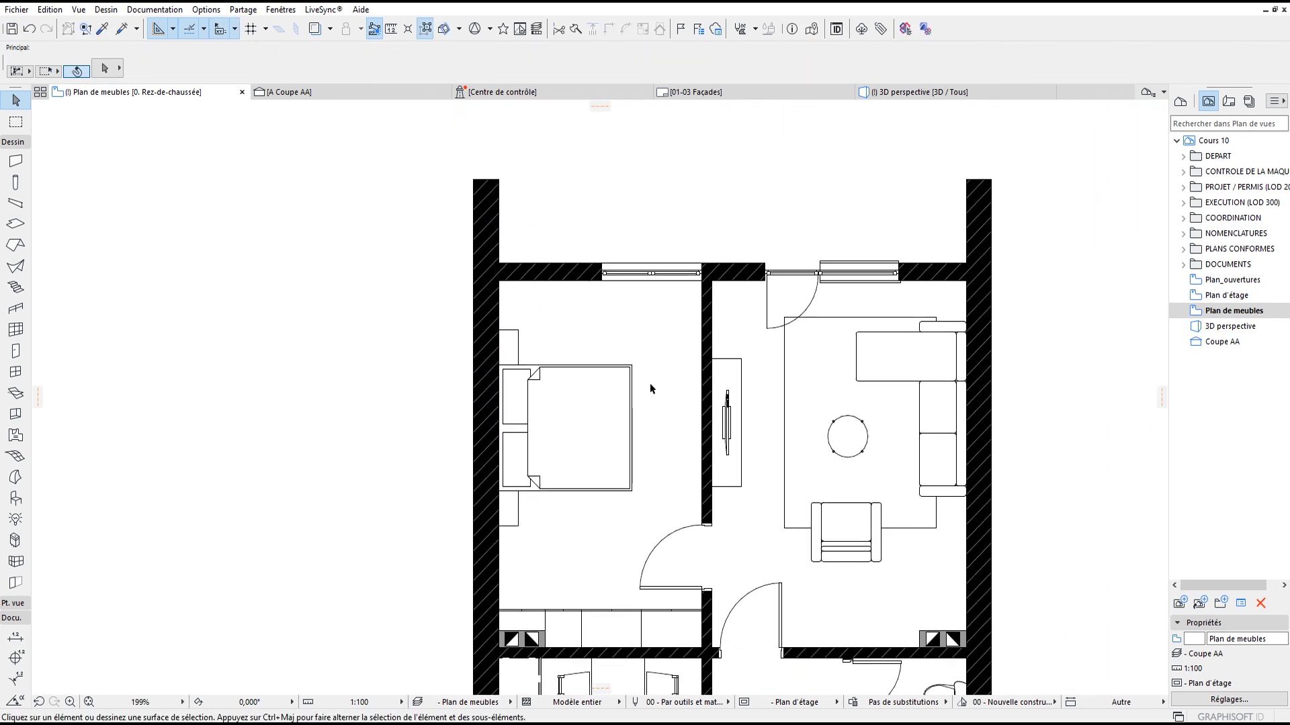
key(F3)
drag(576, 462, 403, 453)
shift+middle_drag(404, 453, 470, 420)
scroll(392, 417, up, 3)
shift+middle_drag(392, 417, 724, 369)
drag(724, 370, 603, 407)
Step: On the Plan de meubles, draw a vertical section line about 6.5 m long through the living room, facing the TV wall
click(161, 92)
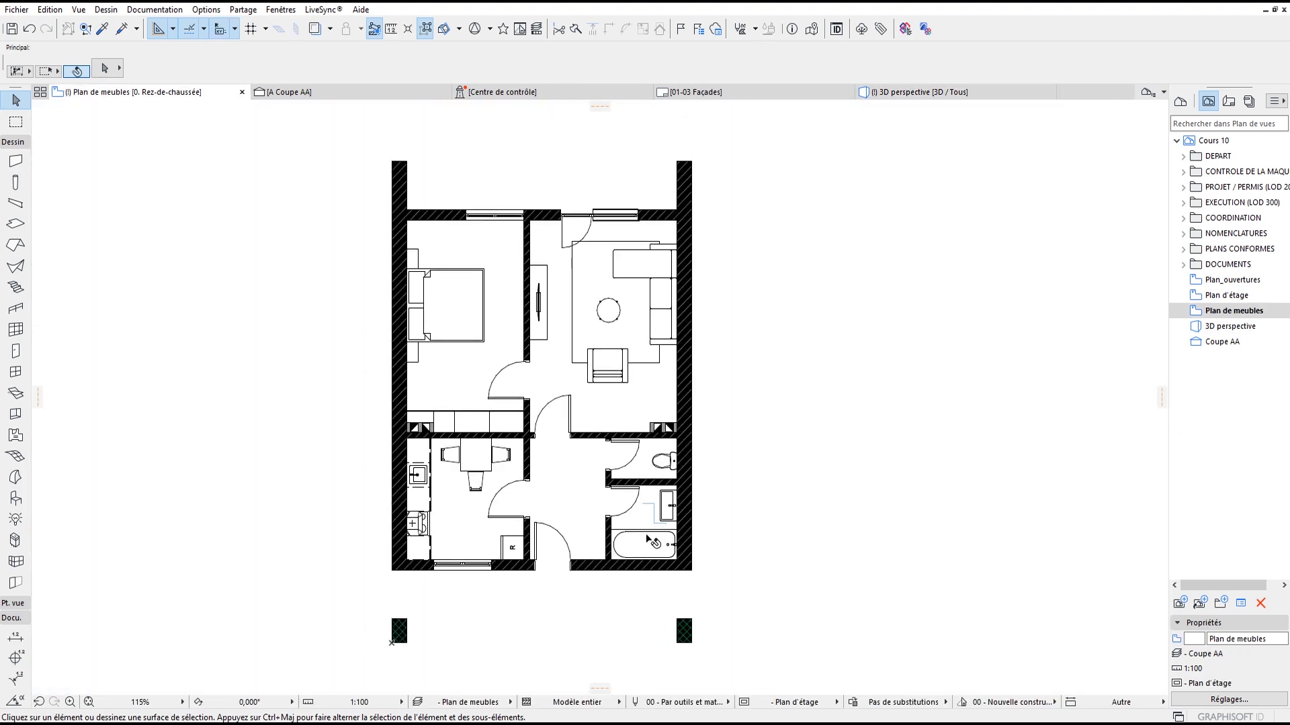
middle_drag(617, 336, 618, 339)
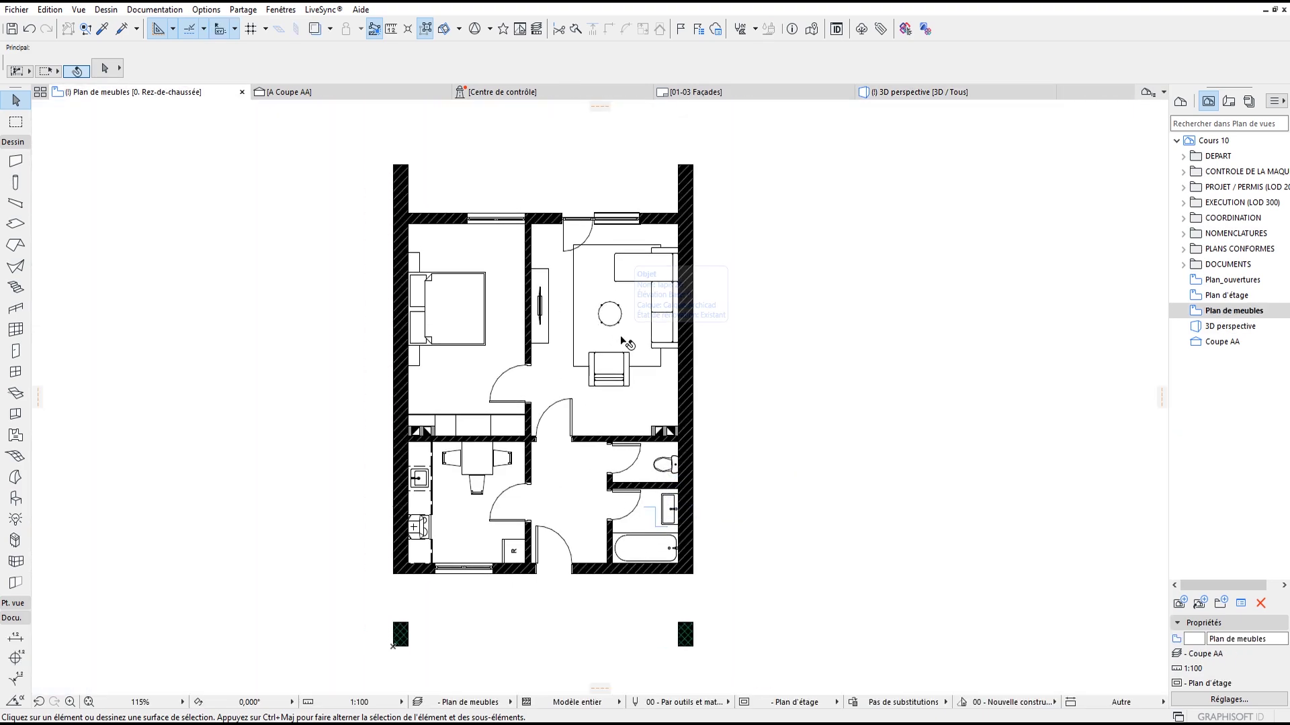
scroll(814, 260, down, 1)
scroll(642, 399, up, 1)
scroll(642, 403, down, 5)
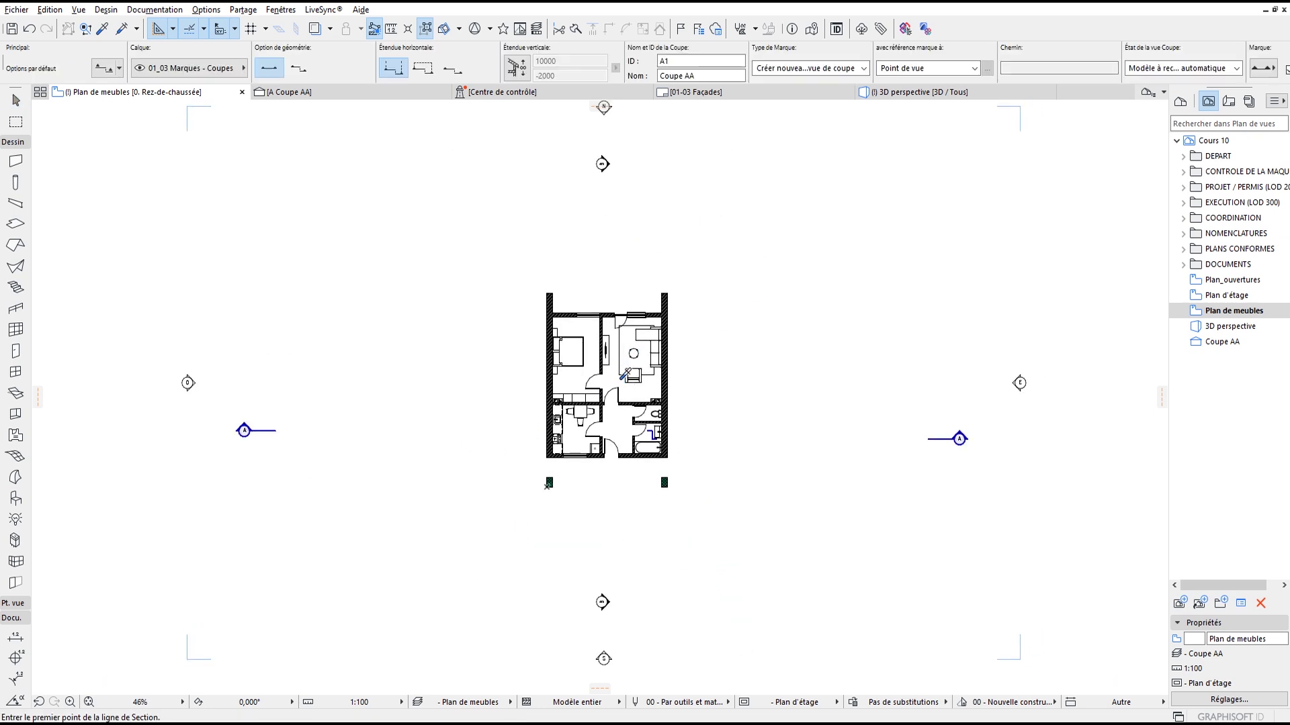
scroll(621, 378, up, 5)
click(602, 465)
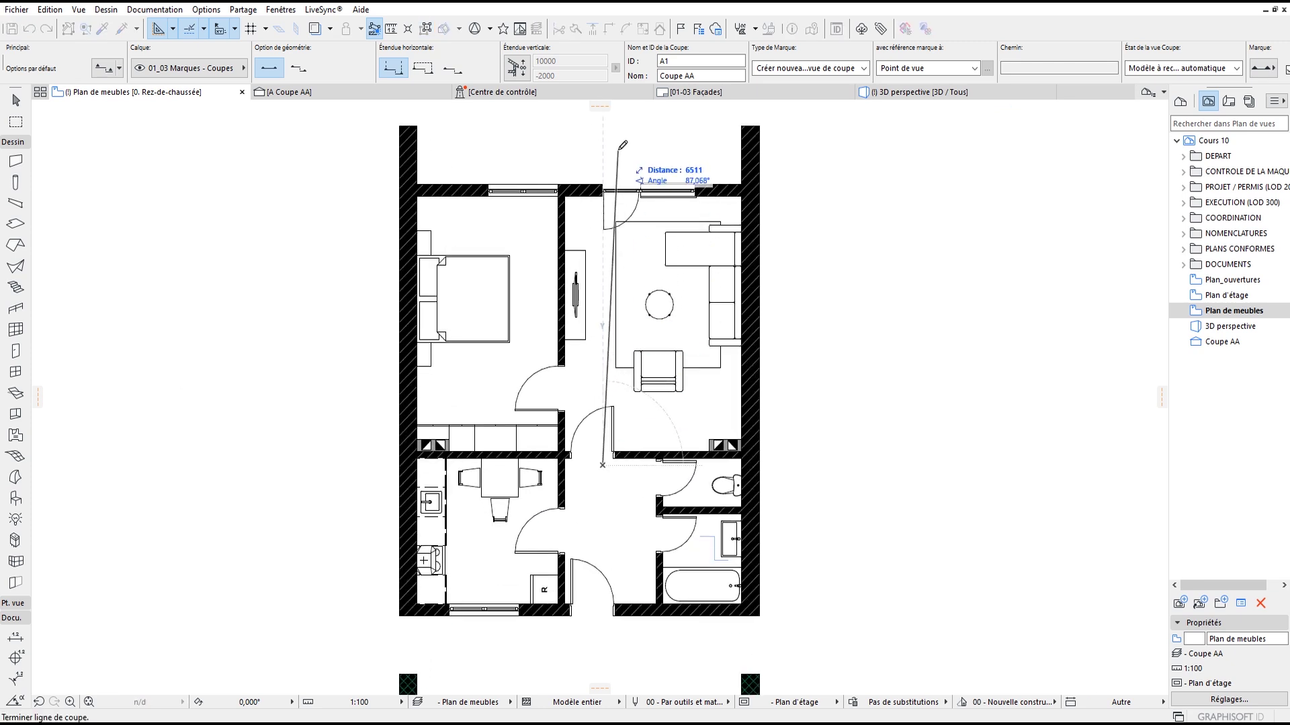
click(603, 148)
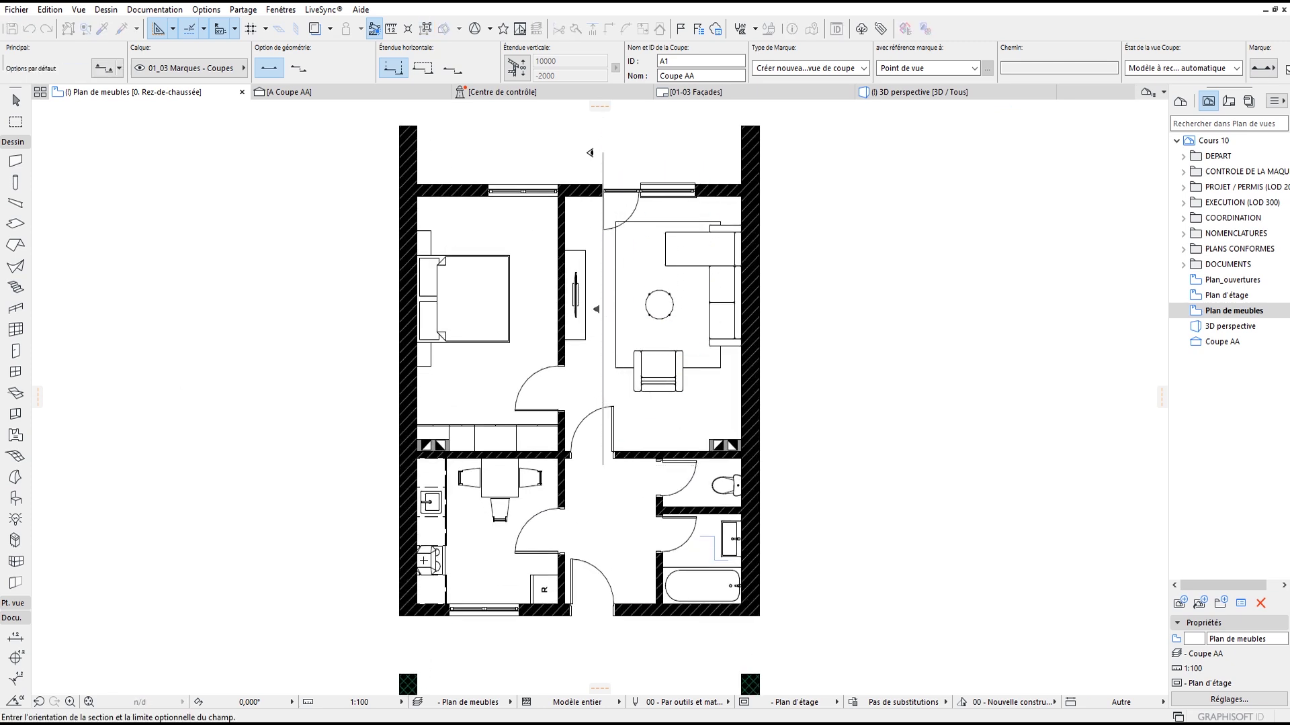
click(637, 162)
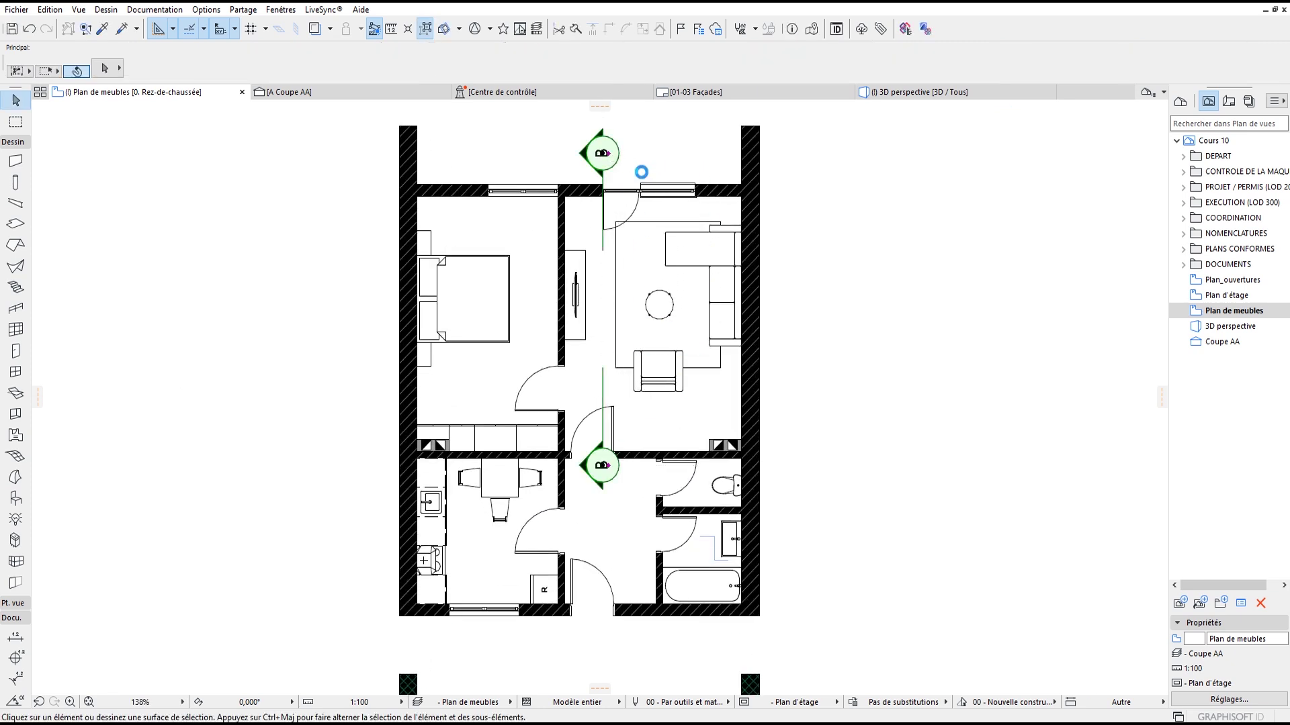
Step: Shift the new section line slightly toward the sofa so it passes through the exterior door opening
click(617, 157)
drag(617, 154, 629, 155)
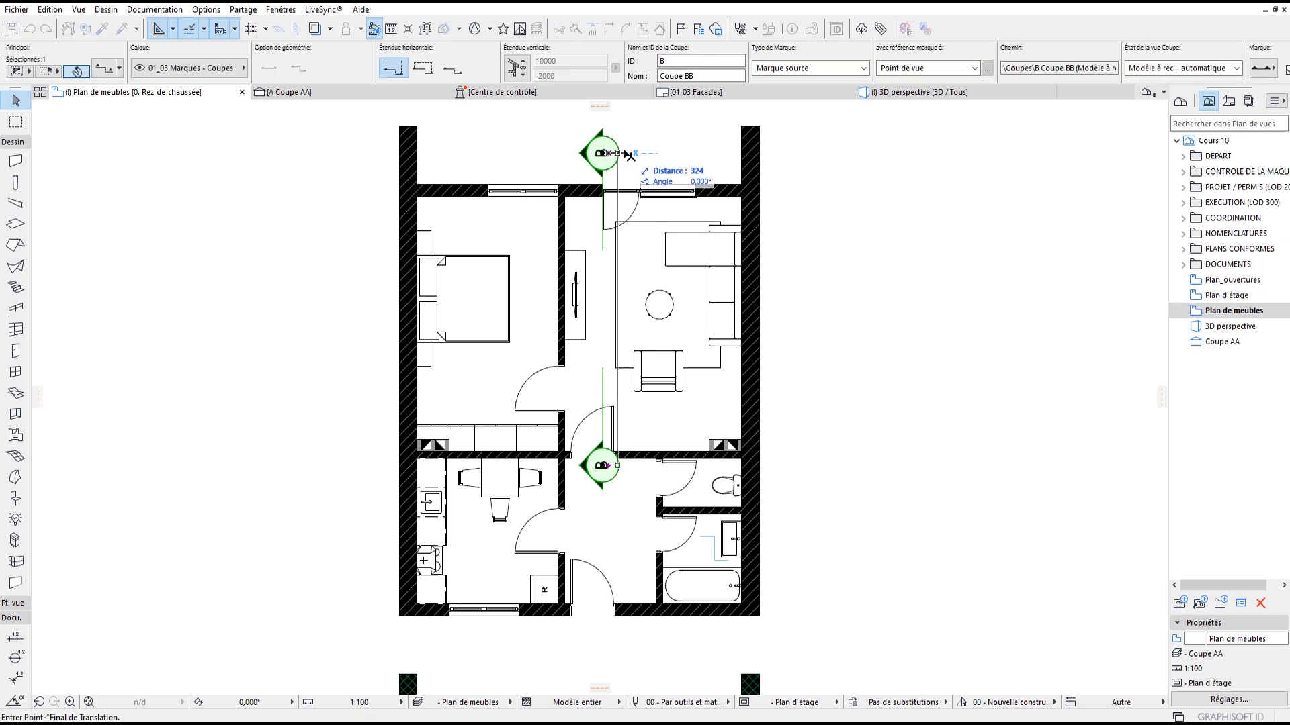
click(703, 231)
scroll(637, 183, up, 3)
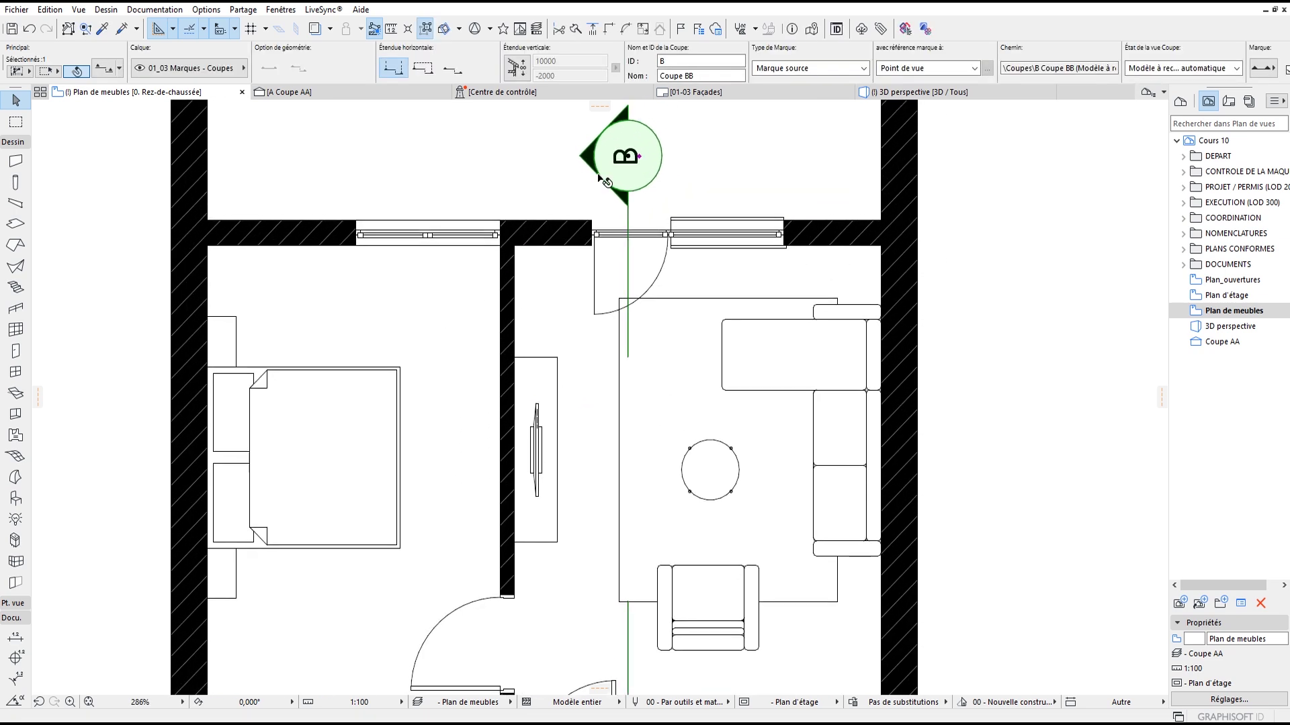
scroll(636, 182, down, 4)
Step: Open the new section and apply the - Coupe AA layer combination and the - Coupe AA graphic substitutions
right_click(651, 167)
click(680, 204)
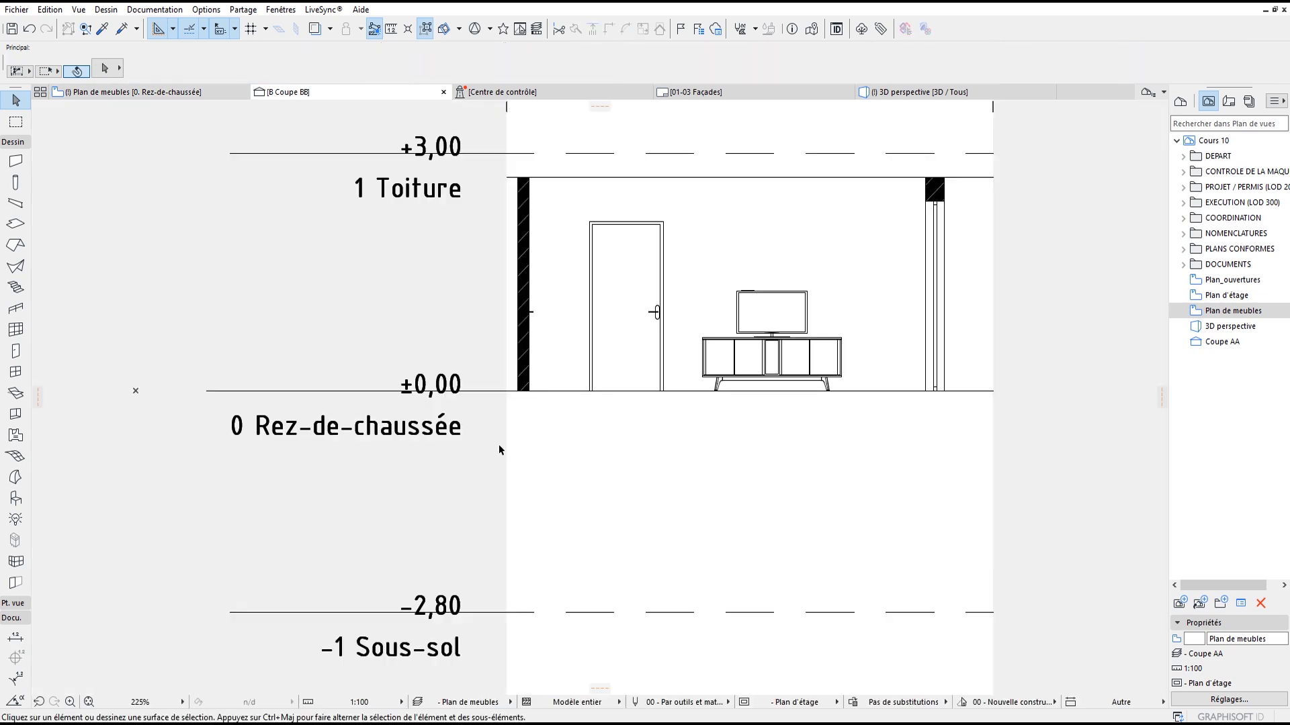
scroll(499, 447, down, 3)
middle_drag(667, 337, 564, 358)
scroll(564, 358, up, 3)
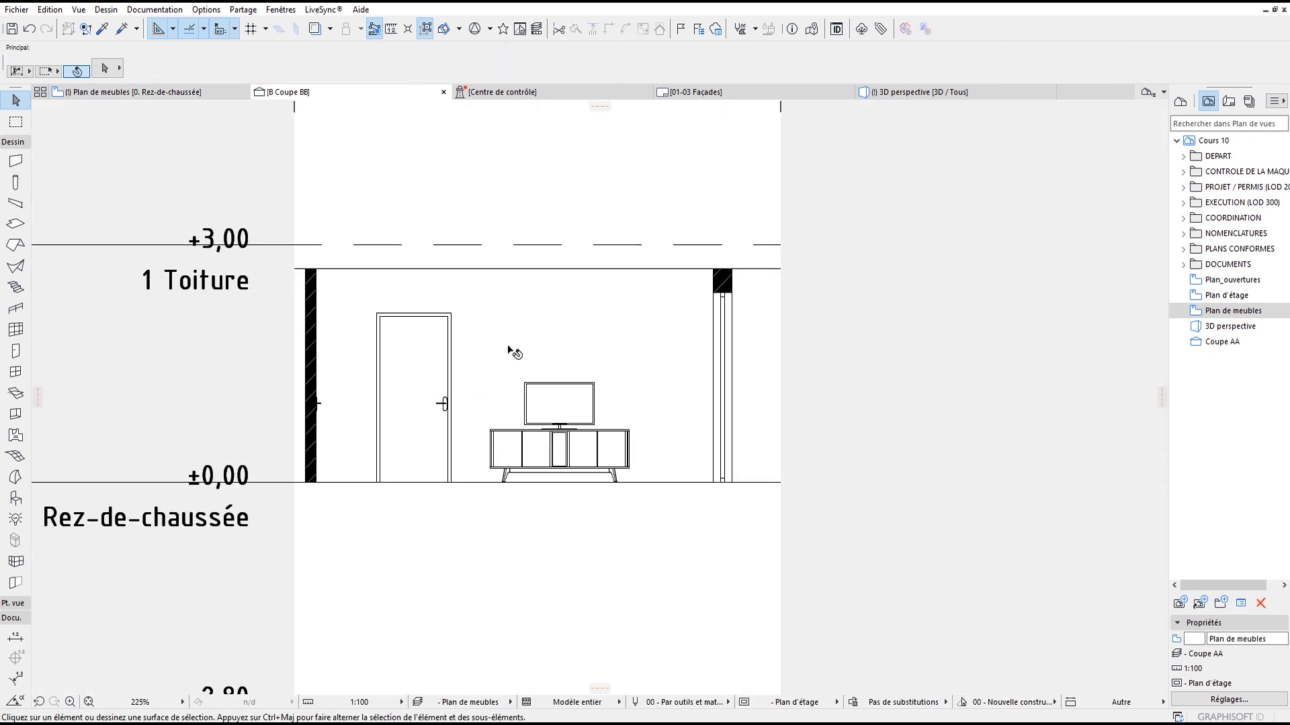
click(539, 649)
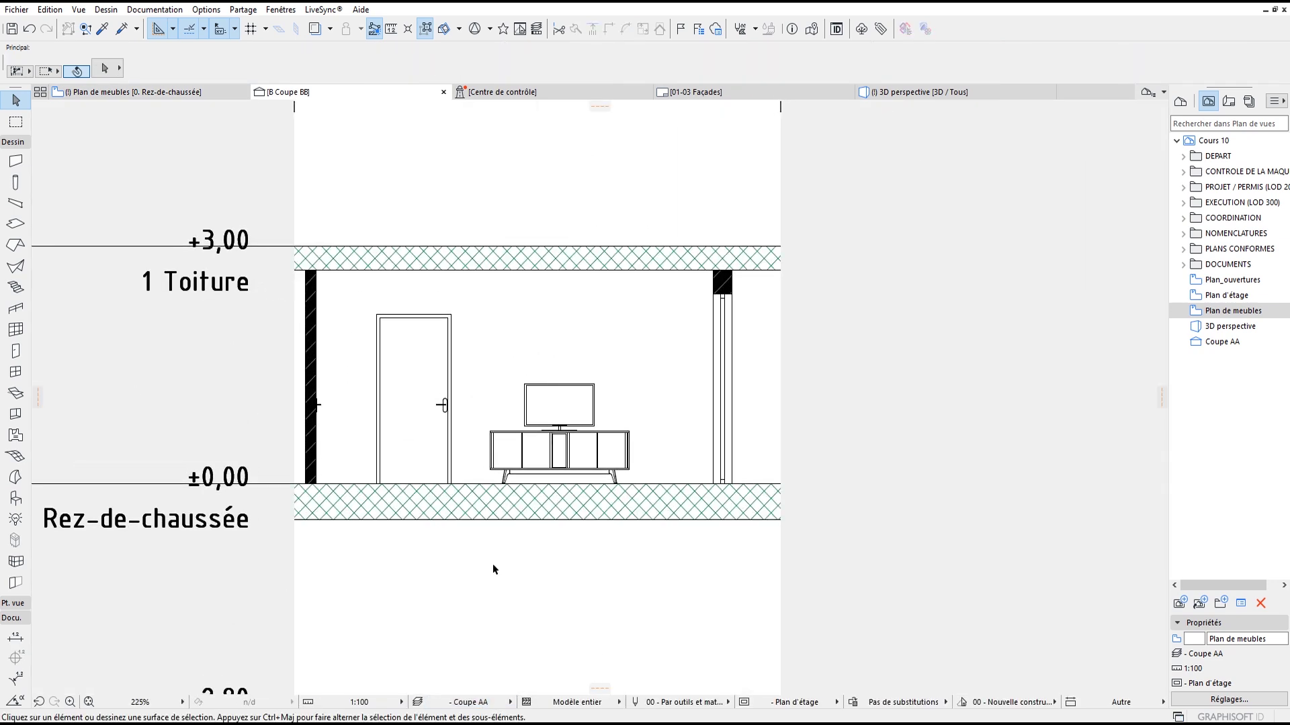
click(869, 702)
click(967, 467)
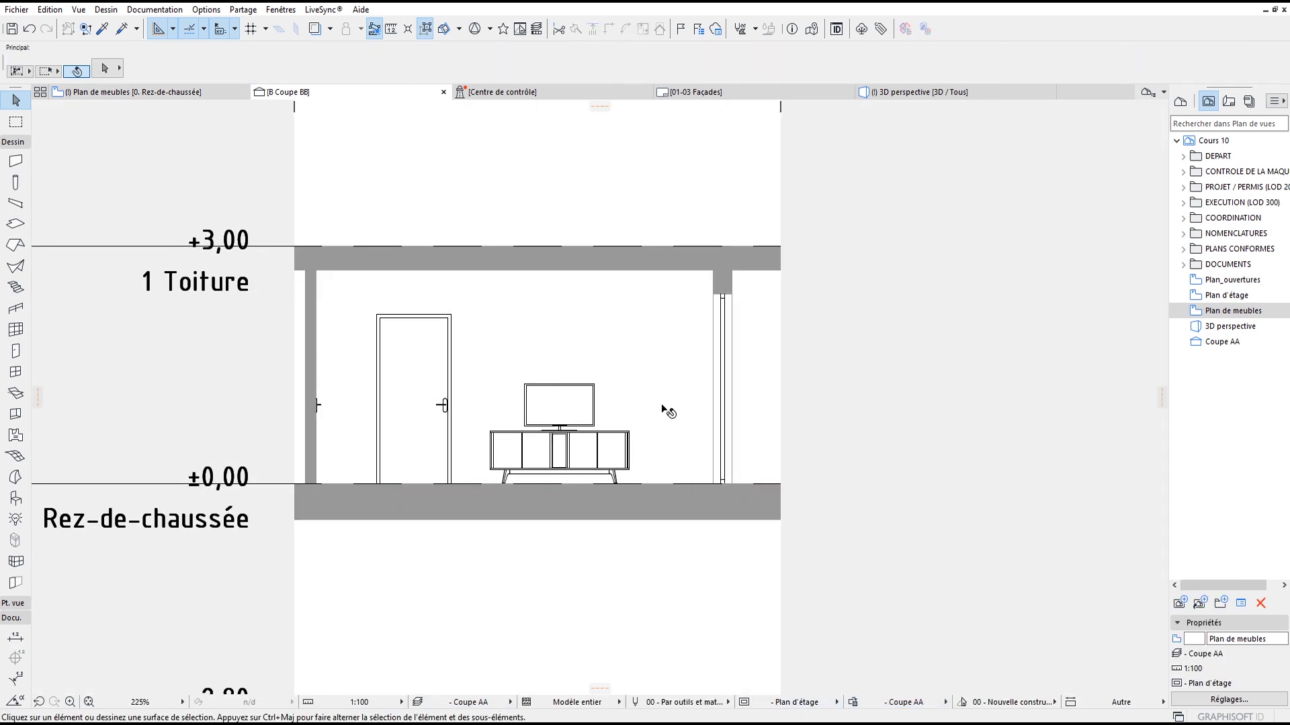
Step: Save the section as the view Coupe BB with its current settings, listed below Coupe AA
scroll(641, 430, up, 2)
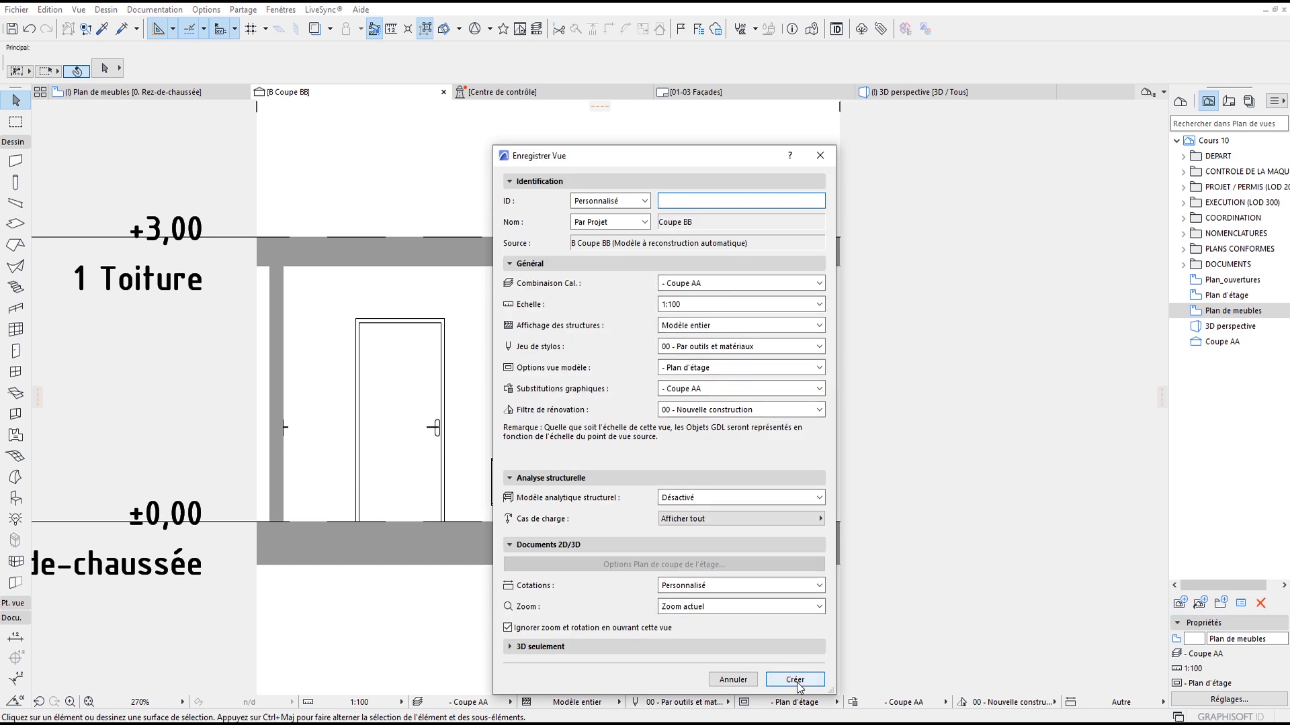
click(796, 680)
drag(1197, 361, 1216, 393)
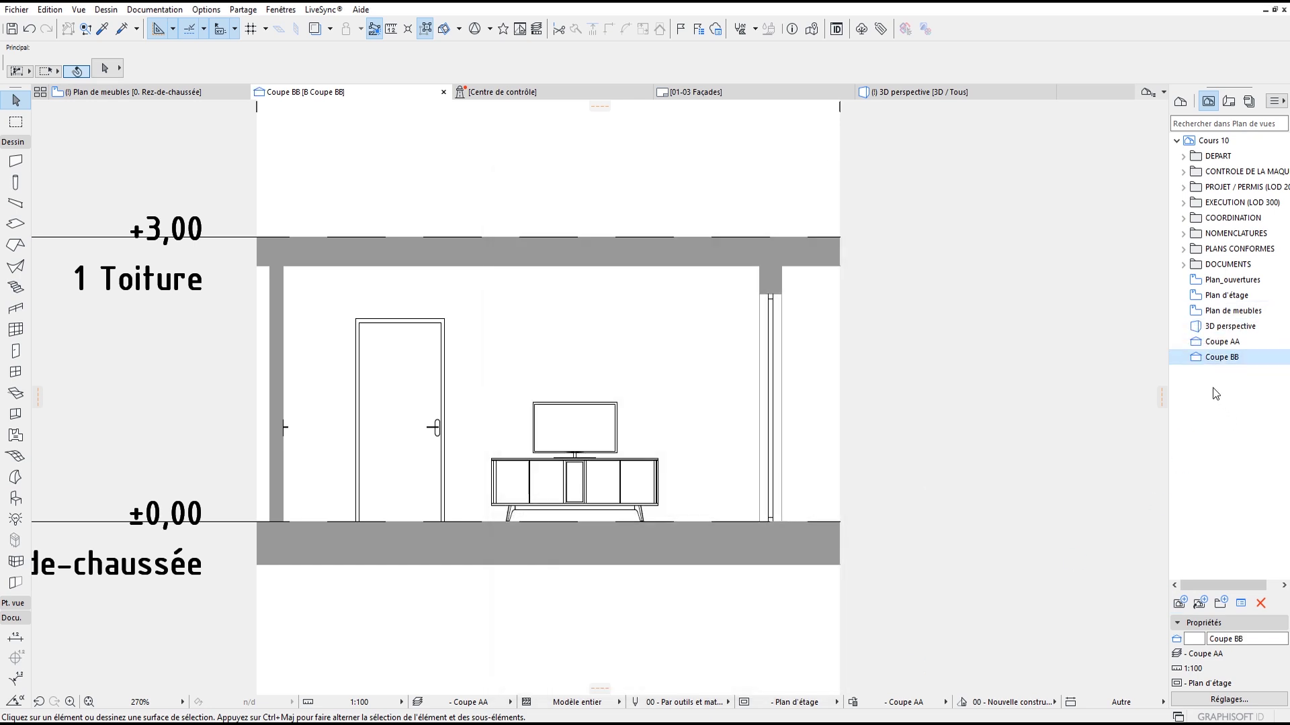
Step: Return to the Plan de meubles and deselect the section line
click(159, 93)
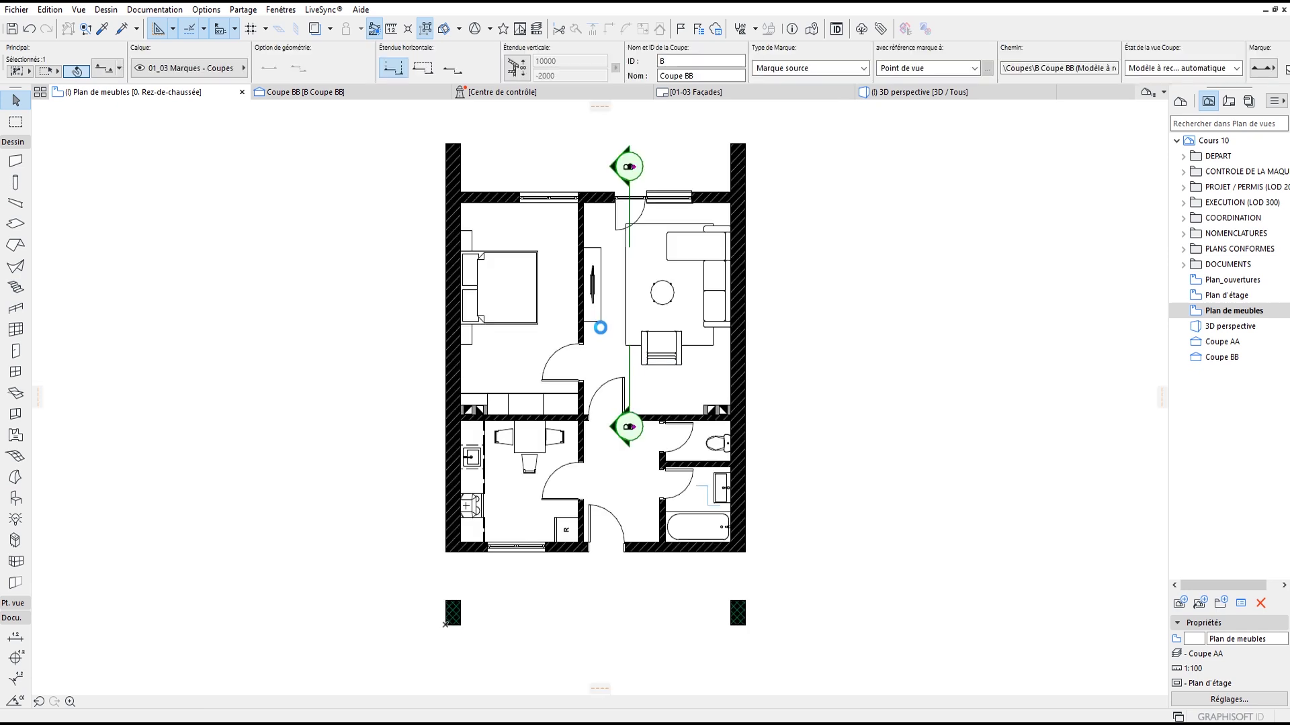
scroll(602, 275, up, 3)
scroll(602, 282, down, 3)
click(604, 303)
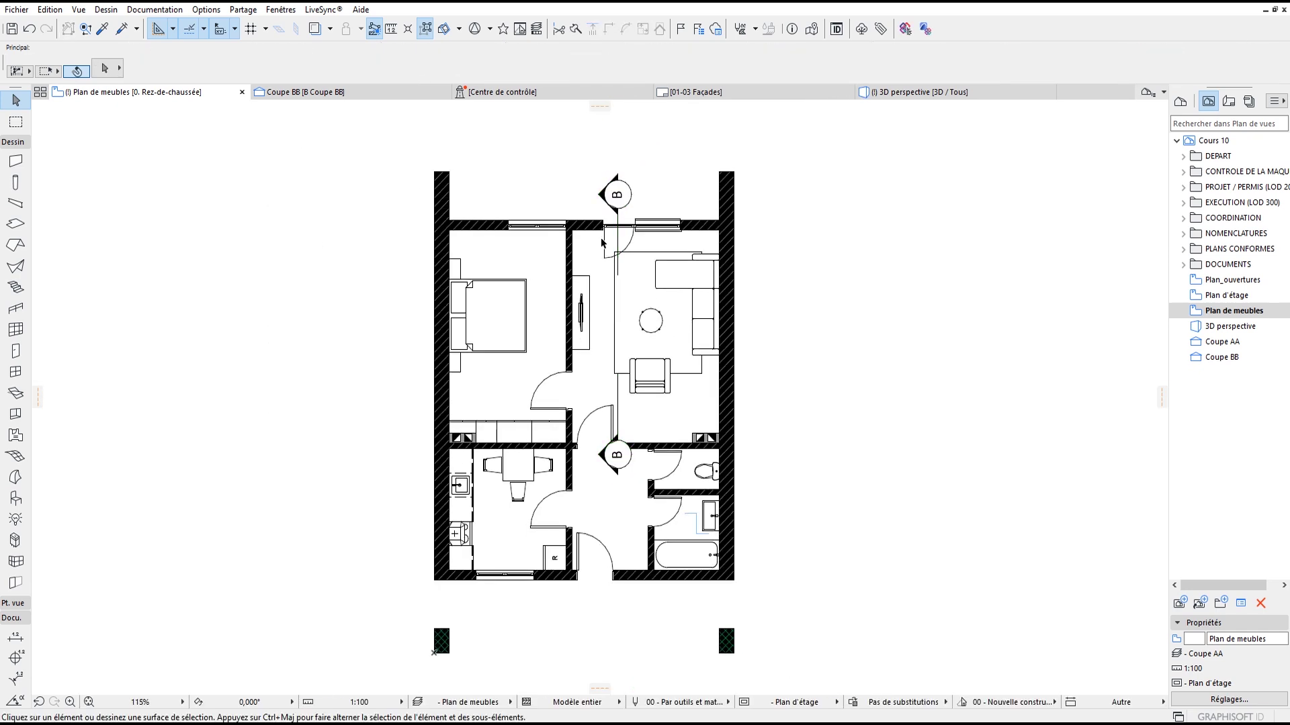
Step: Select section line B to check its layer and marker display on the plan, leaving it deselected
scroll(602, 240, up, 3)
click(637, 178)
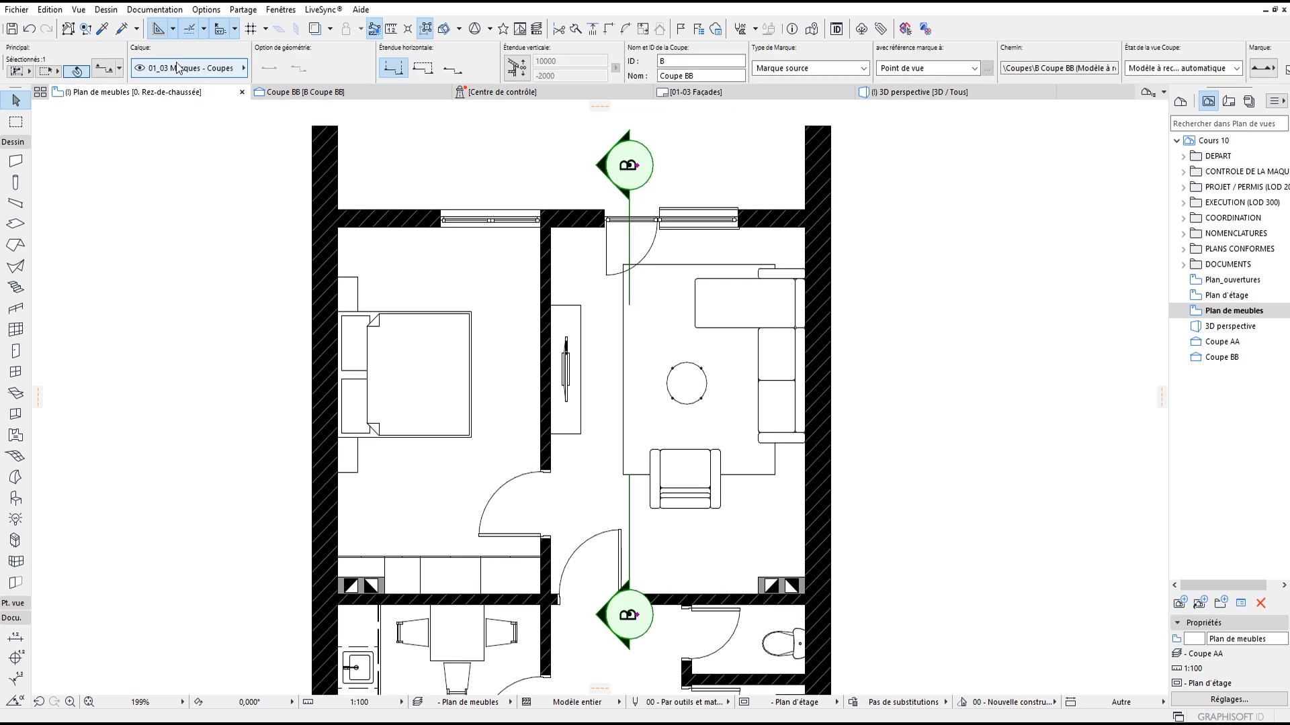
scroll(605, 370, down, 4)
scroll(547, 355, up, 4)
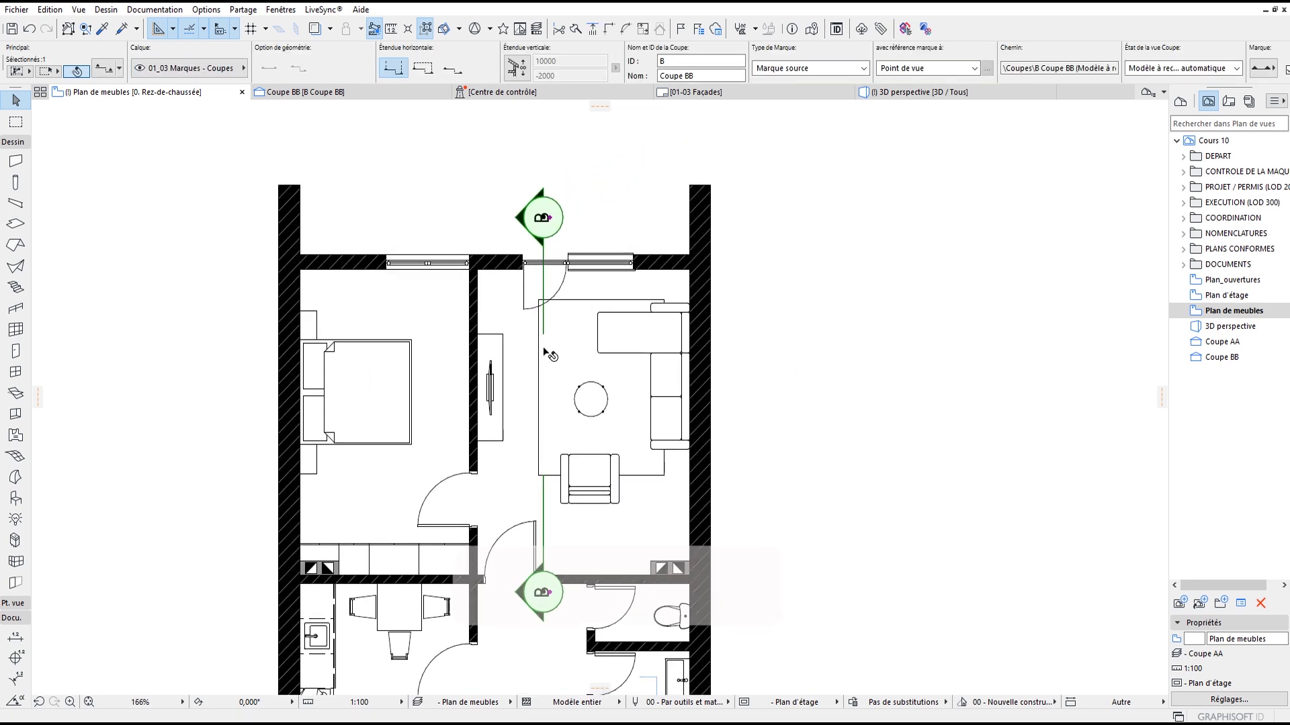
key(Escape)
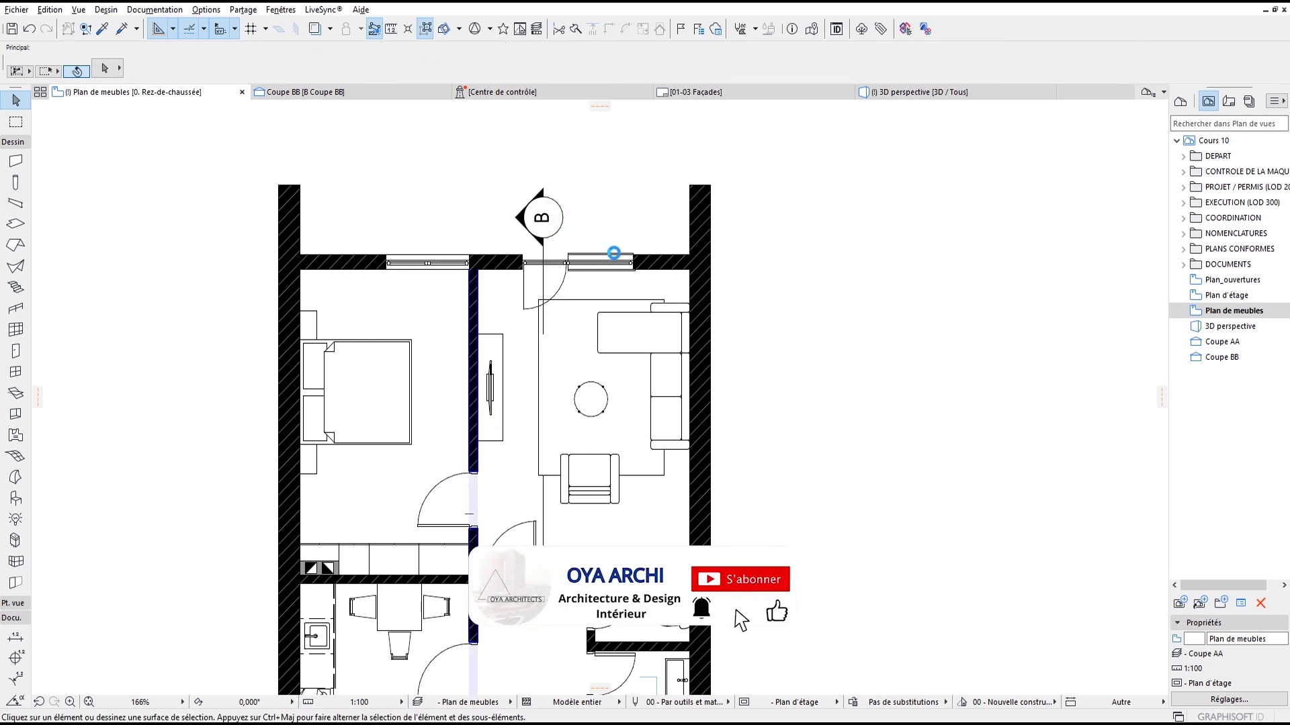
Step: Draw a 5 mm thick wall about 2.9 m long along the bedroom partition's living-room face, starting at the wall end beside the bedroom door
alt+click(473, 516)
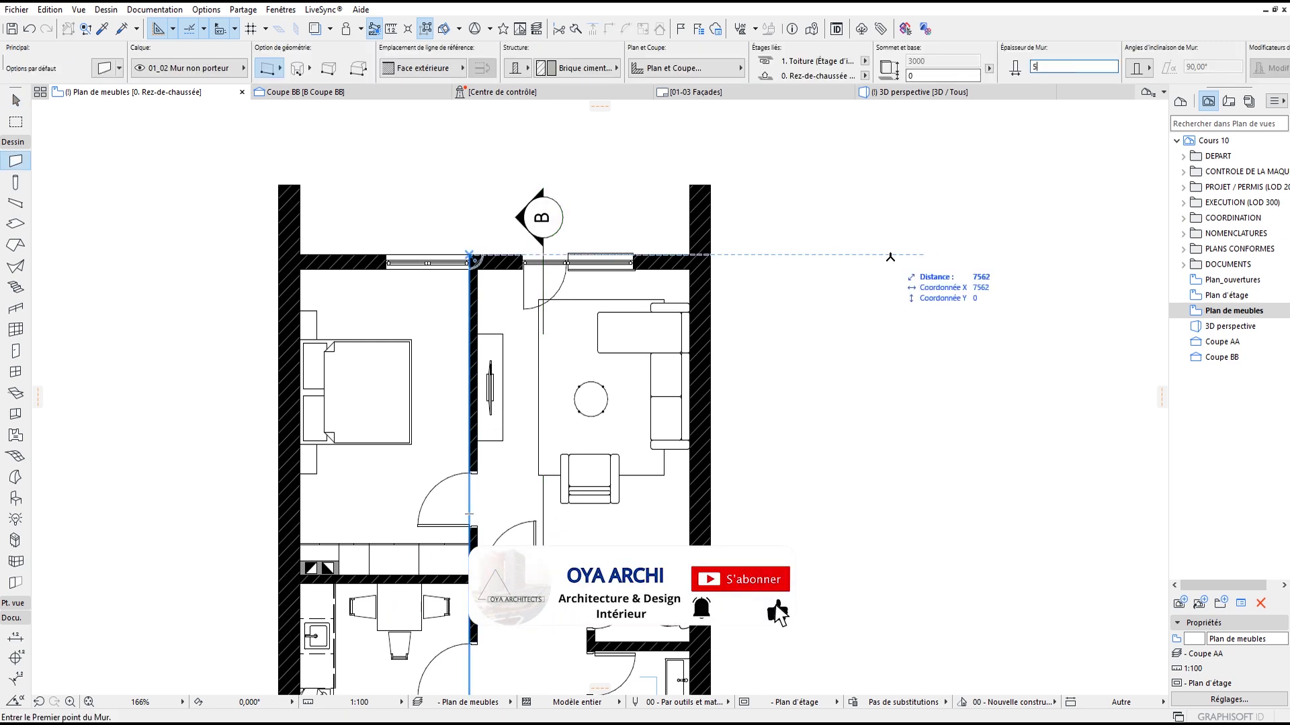
scroll(440, 412, up, 5)
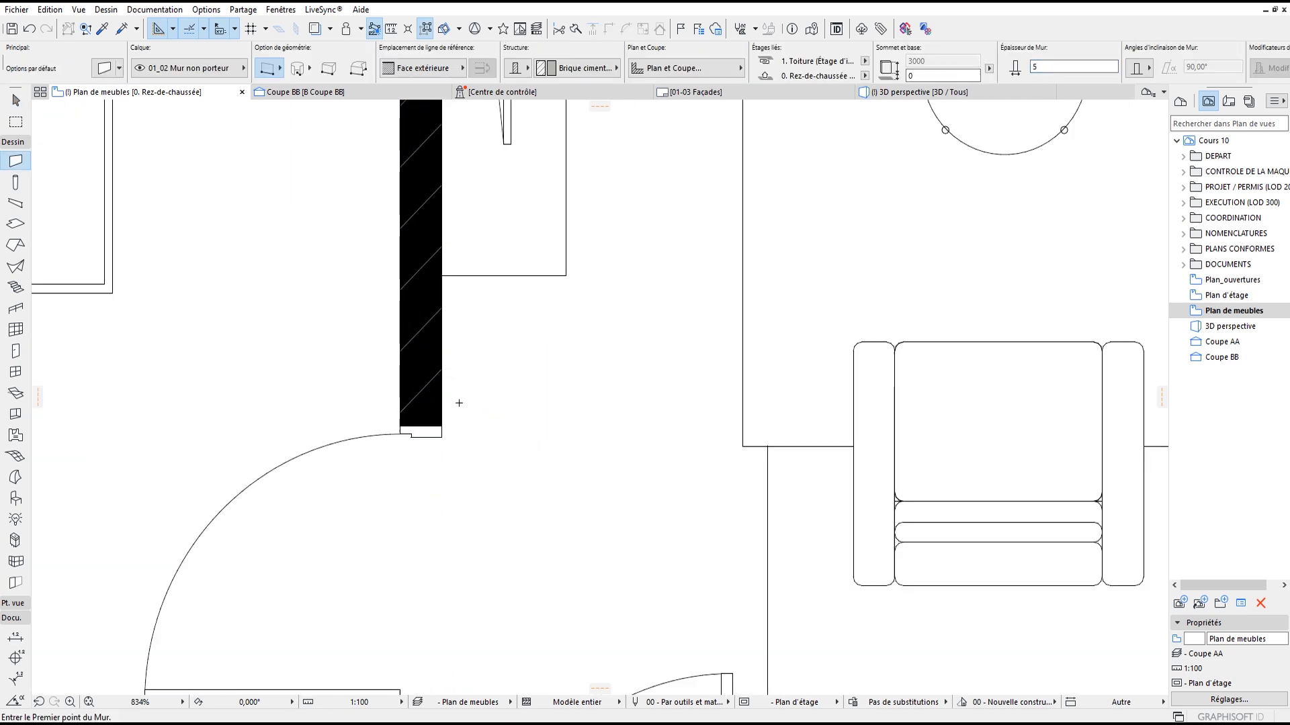
click(436, 432)
scroll(461, 368, down, 4)
middle_drag(461, 368, 461, 522)
scroll(461, 222, up, 3)
middle_drag(461, 222, 462, 565)
scroll(415, 329, up, 5)
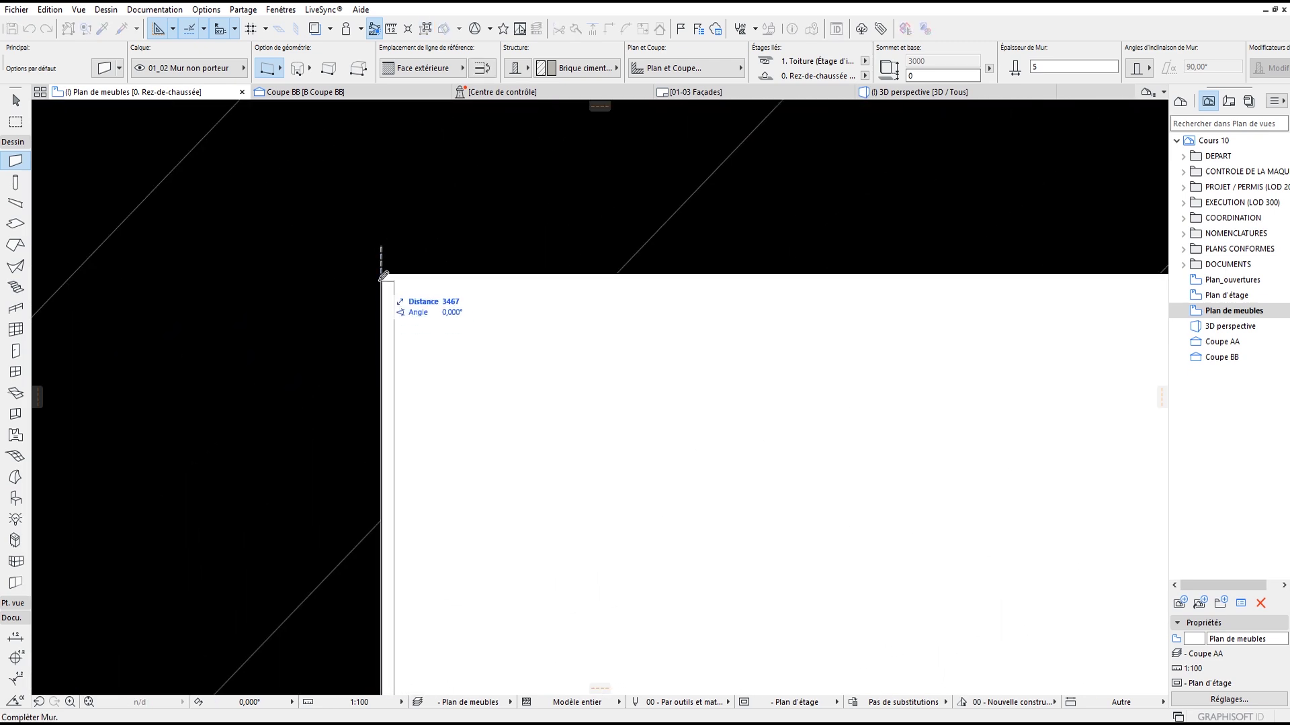
scroll(383, 272, down, 4)
scroll(380, 296, down, 4)
scroll(376, 318, up, 5)
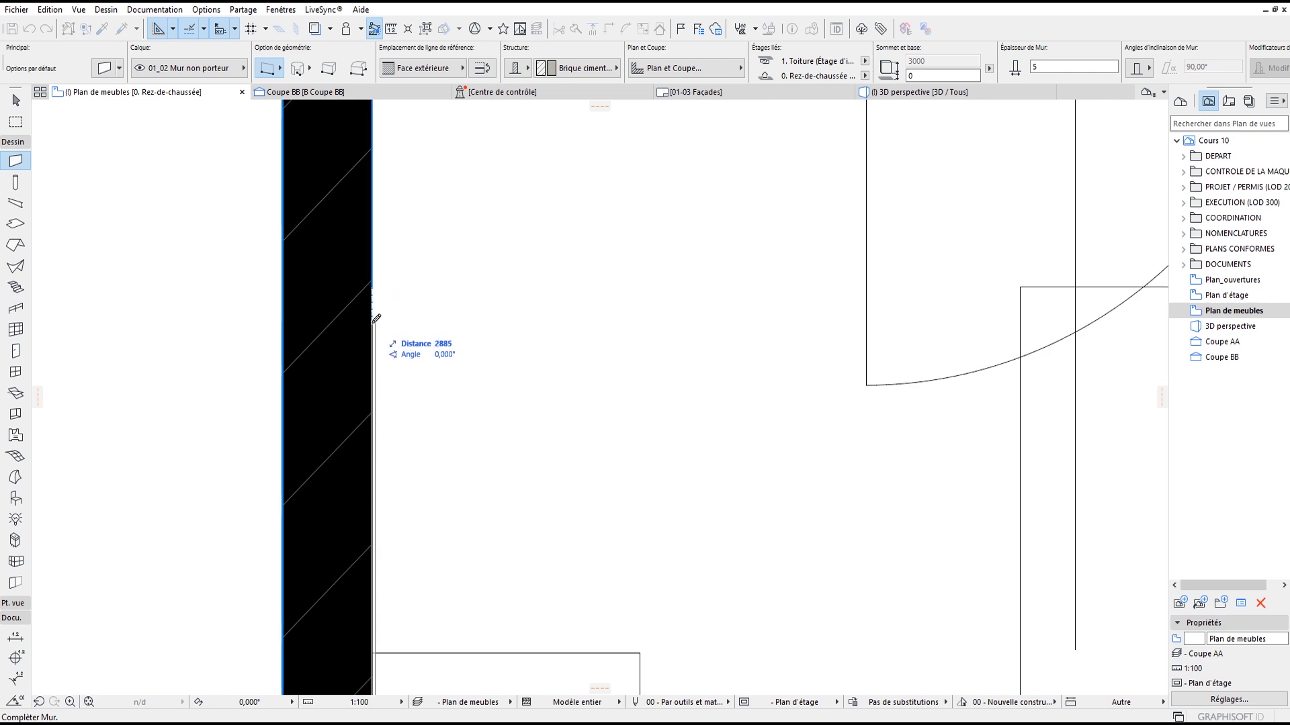
text(30)
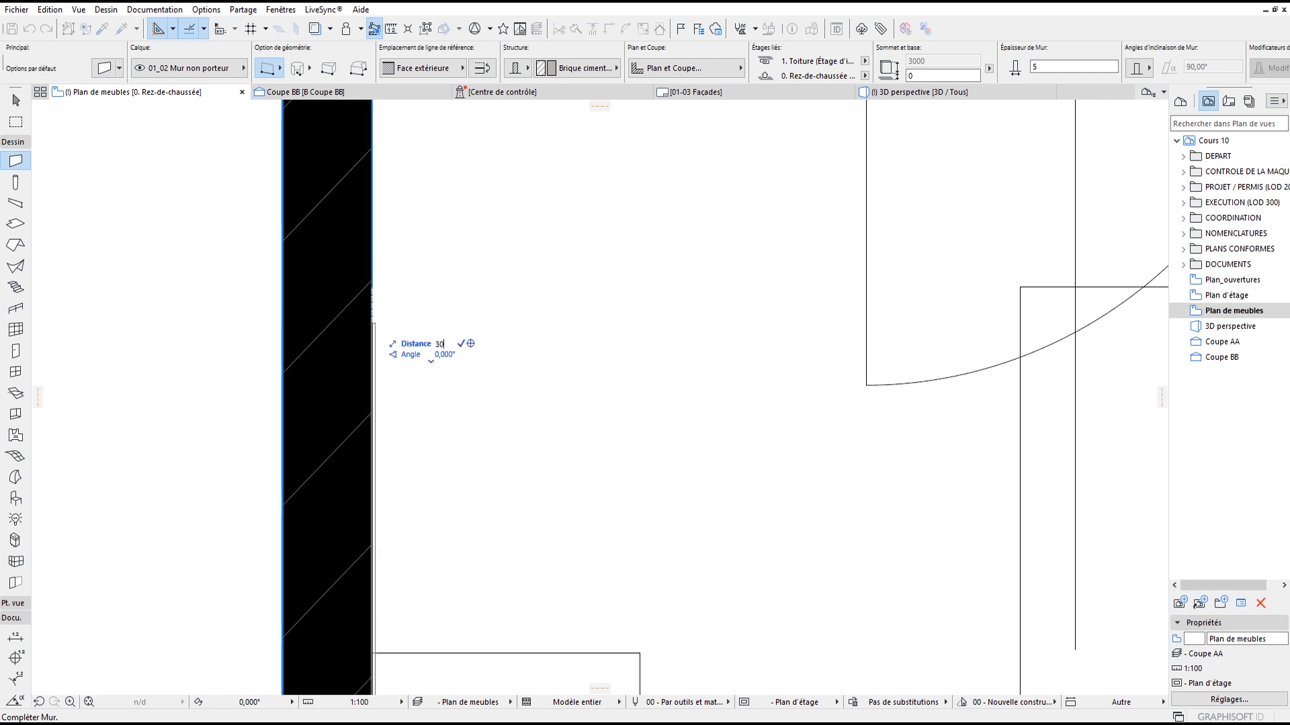
key(Return)
scroll(381, 260, up, 3)
key(Escape)
Step: Flip the thin wall across its reference line and move it 5 mm towards the living room, flush against the partition
click(365, 236)
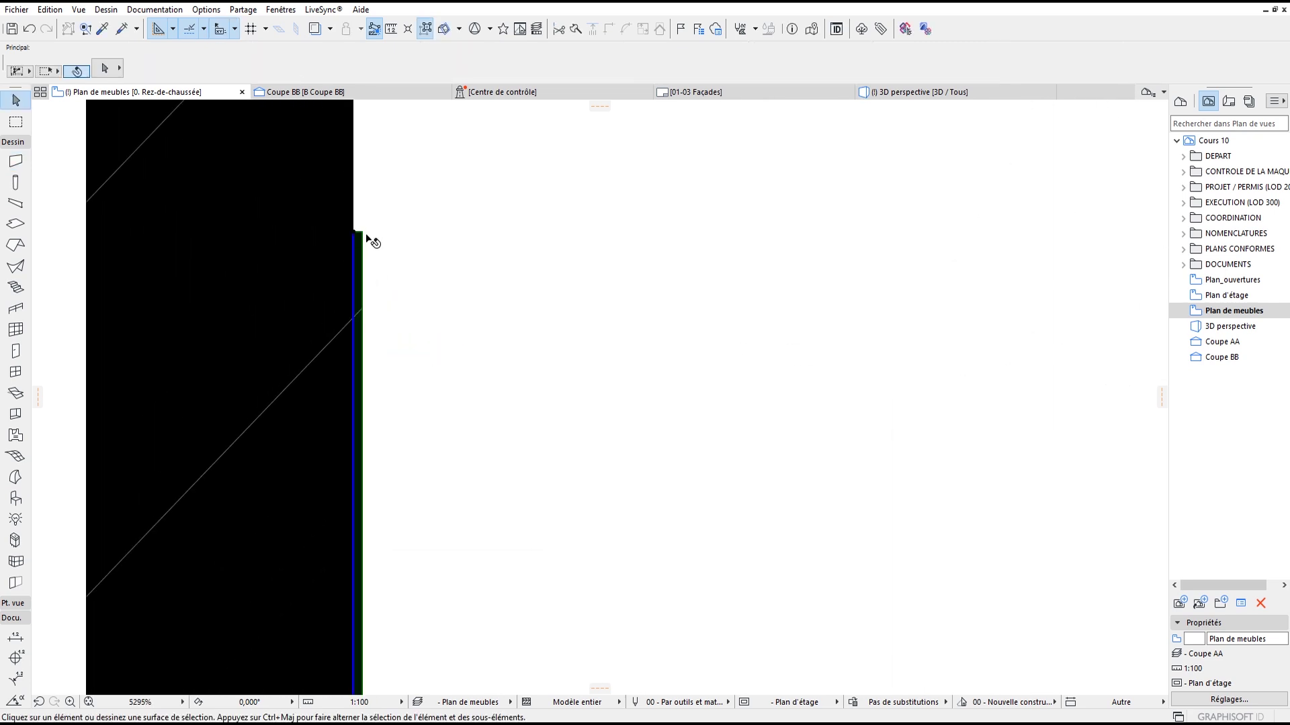
click(363, 251)
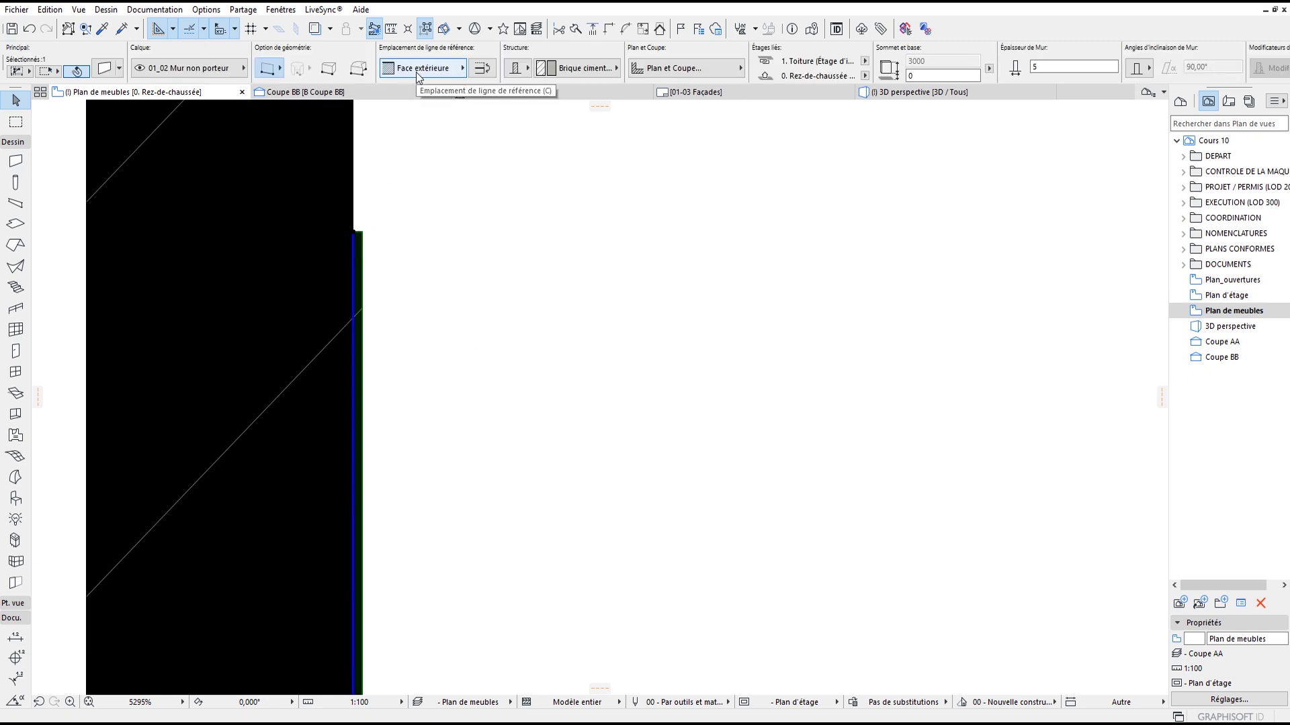
click(482, 68)
key(ctrl+d)
click(368, 245)
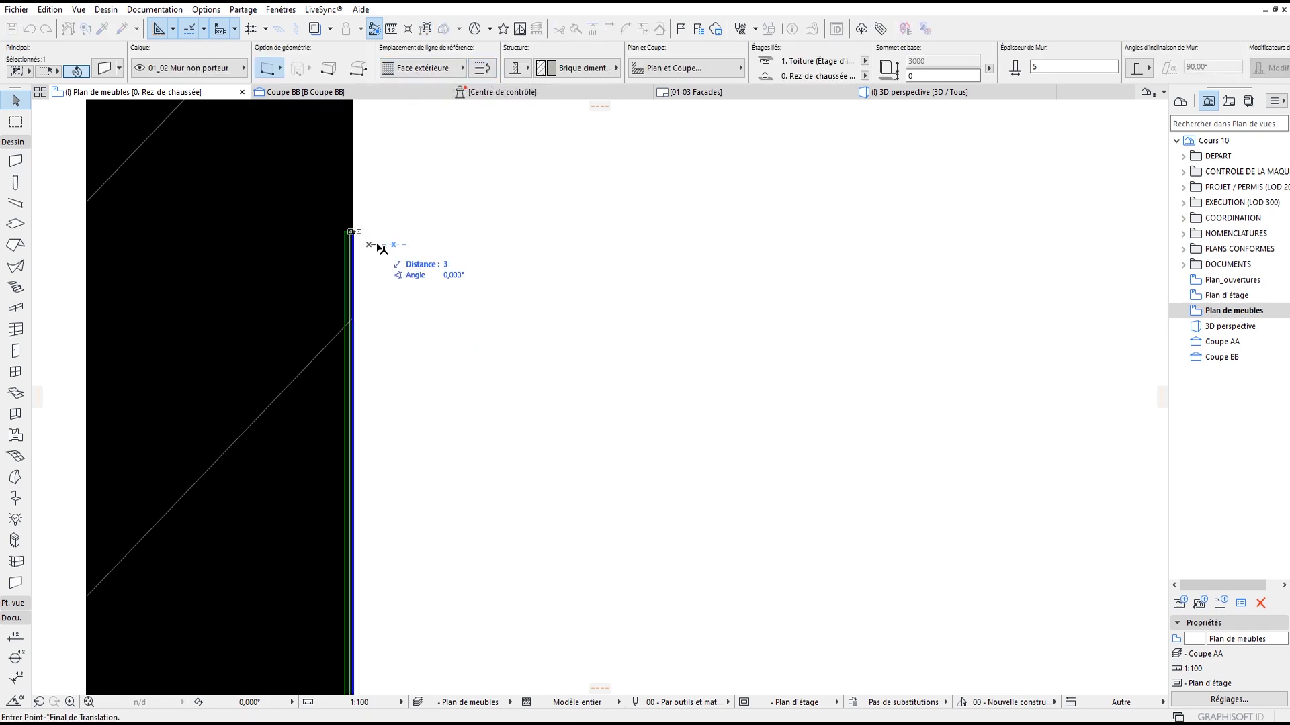
text(5)
key(Return)
scroll(365, 242, up, 4)
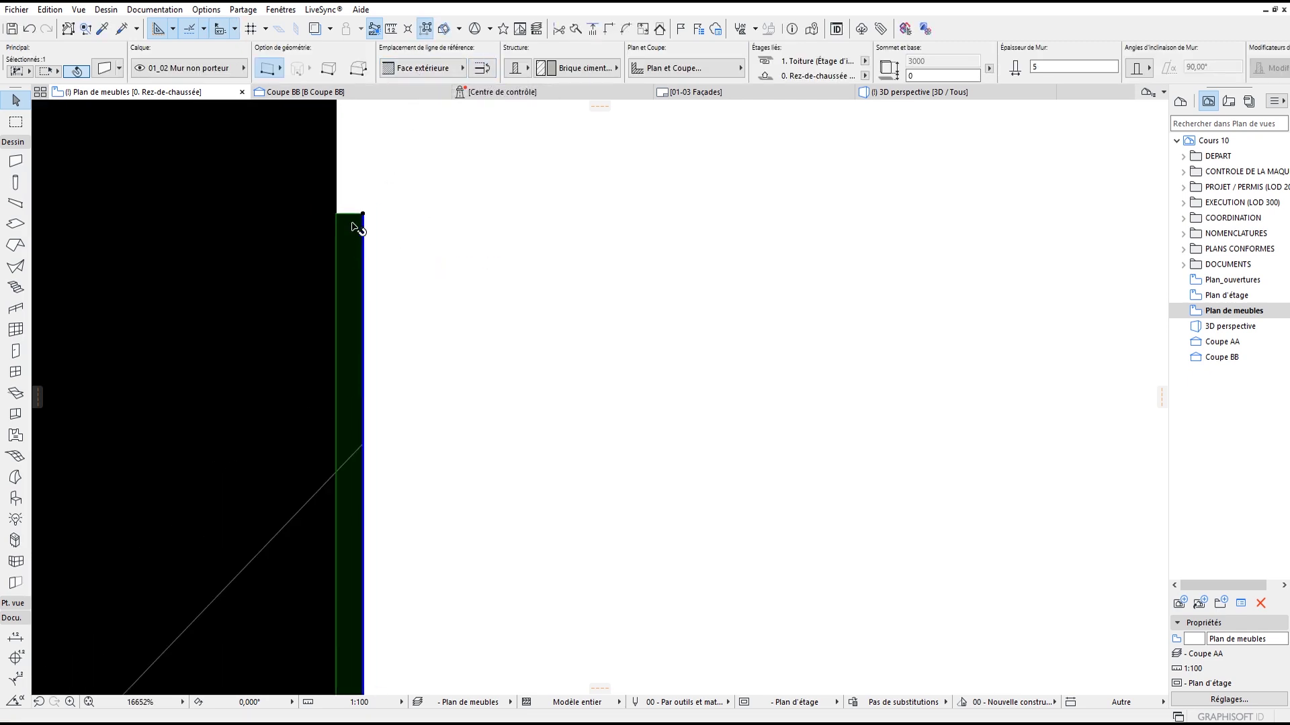
Step: Open the Coupe BB section and check the thin wall's extent behind the TV unit
scroll(356, 237, down, 8)
scroll(360, 251, down, 6)
middle_drag(415, 283, 325, 265)
click(305, 93)
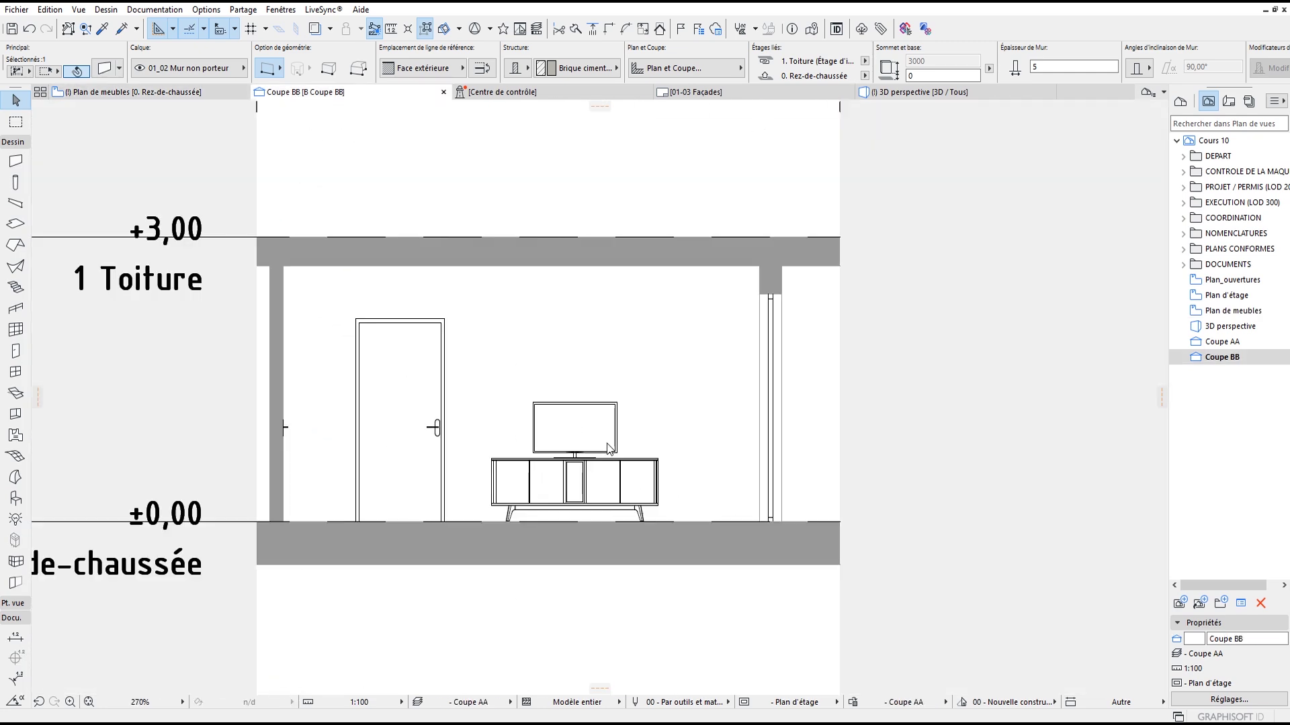
scroll(498, 374, up, 2)
click(360, 325)
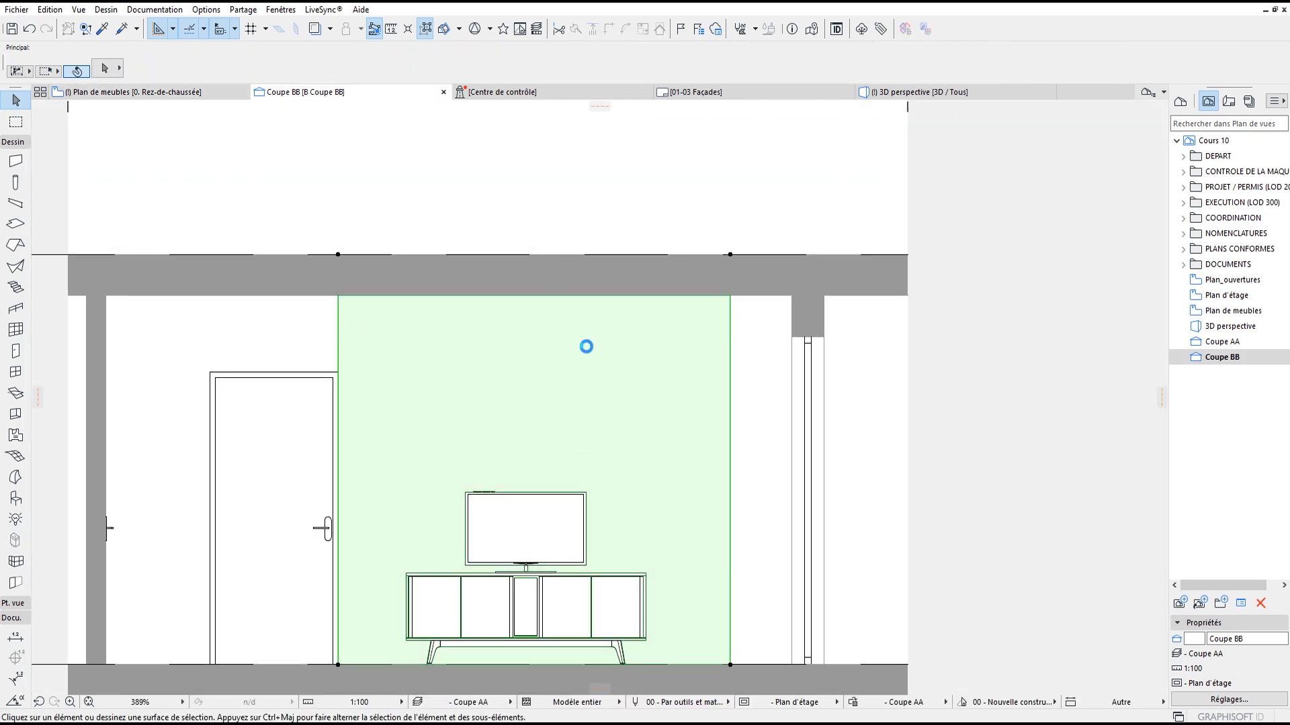
key(Escape)
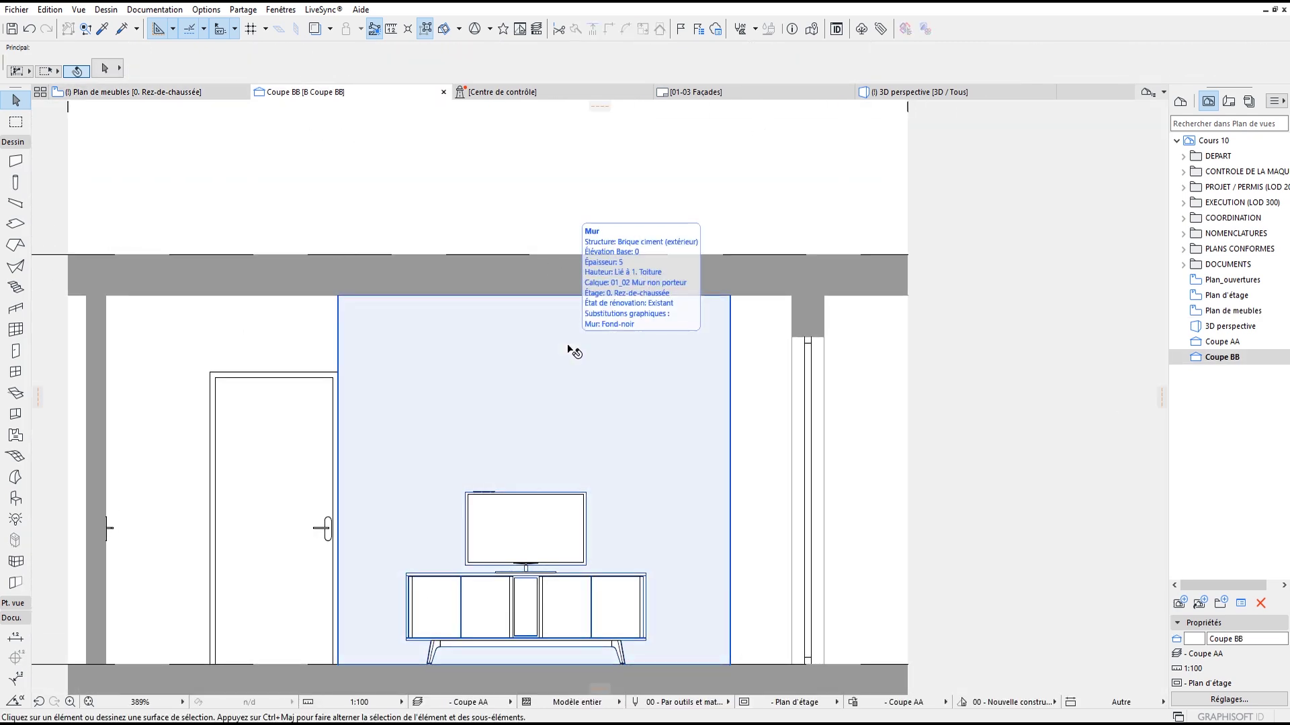
scroll(412, 358, down, 1)
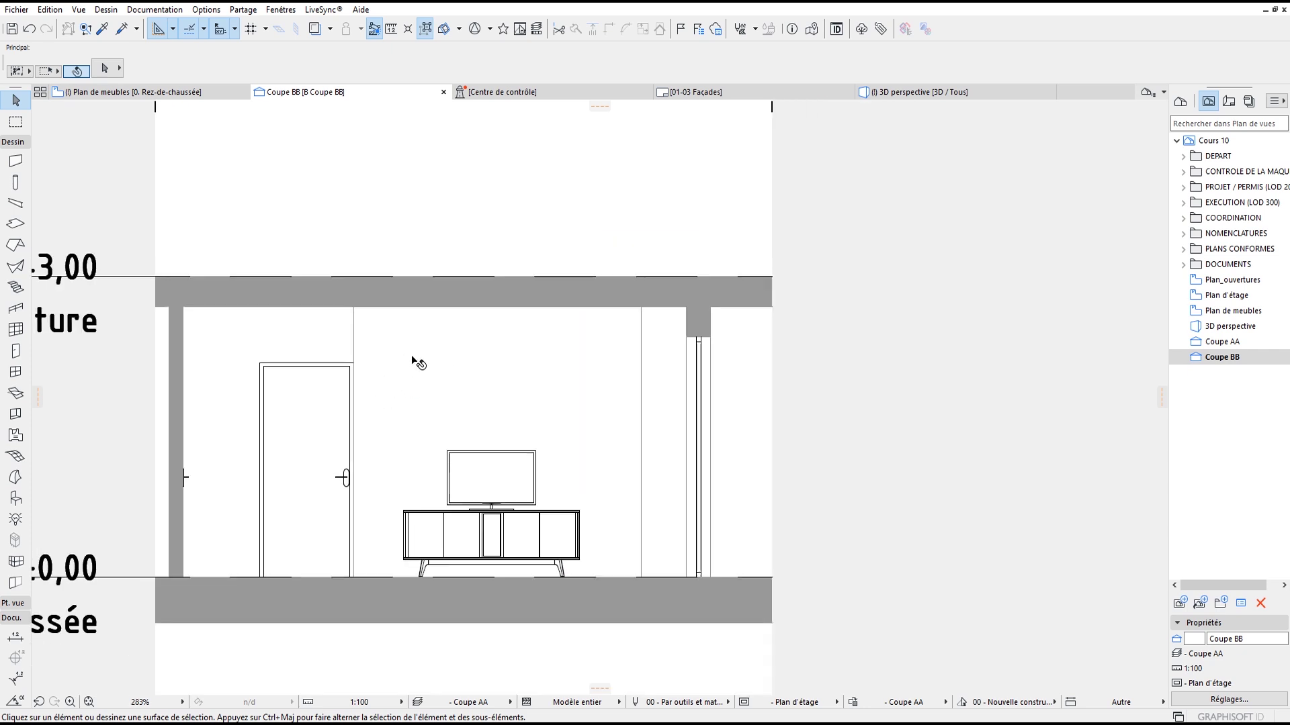
scroll(444, 356, down, 1)
scroll(538, 344, up, 3)
Step: Unlink the top of the thin wall behind the TV (Non lié) and set its height to 2000 mm
click(537, 344)
key(ctrl+t)
click(280, 88)
click(269, 99)
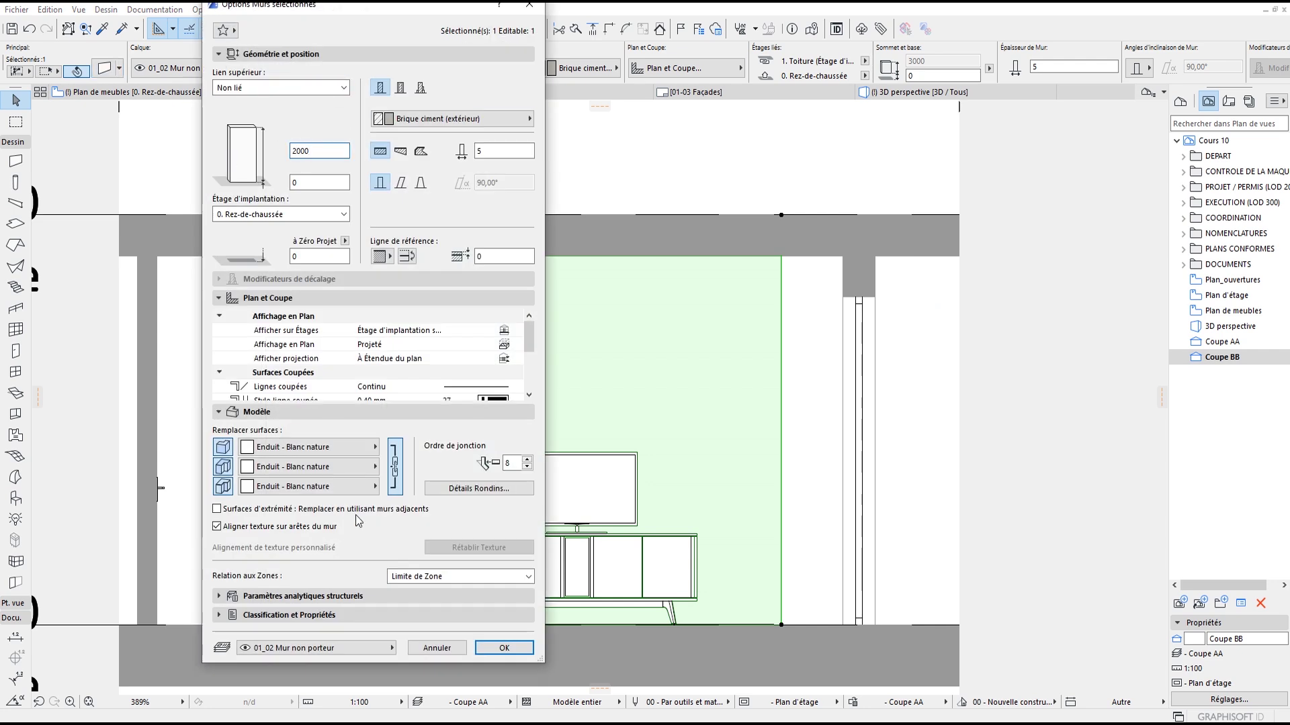
text(2000)
click(504, 647)
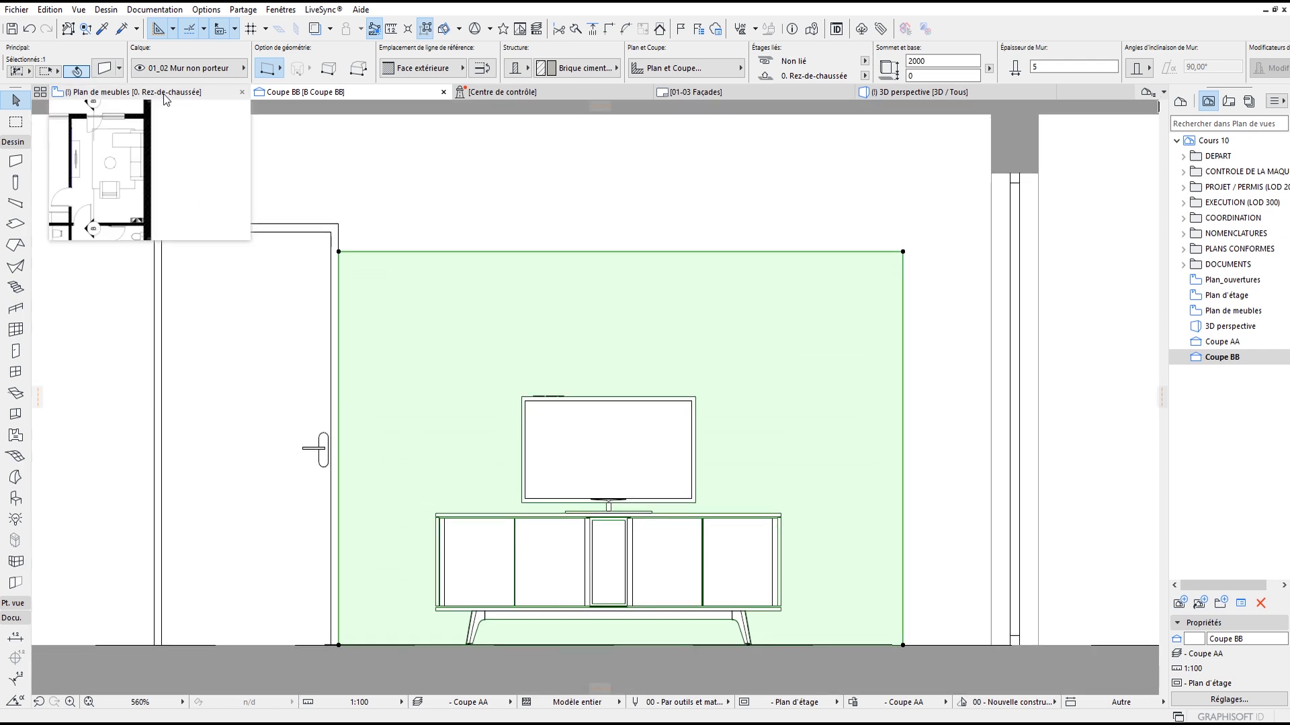
Step: Return to the Plan de meubles and open the project's surface attributes
click(135, 92)
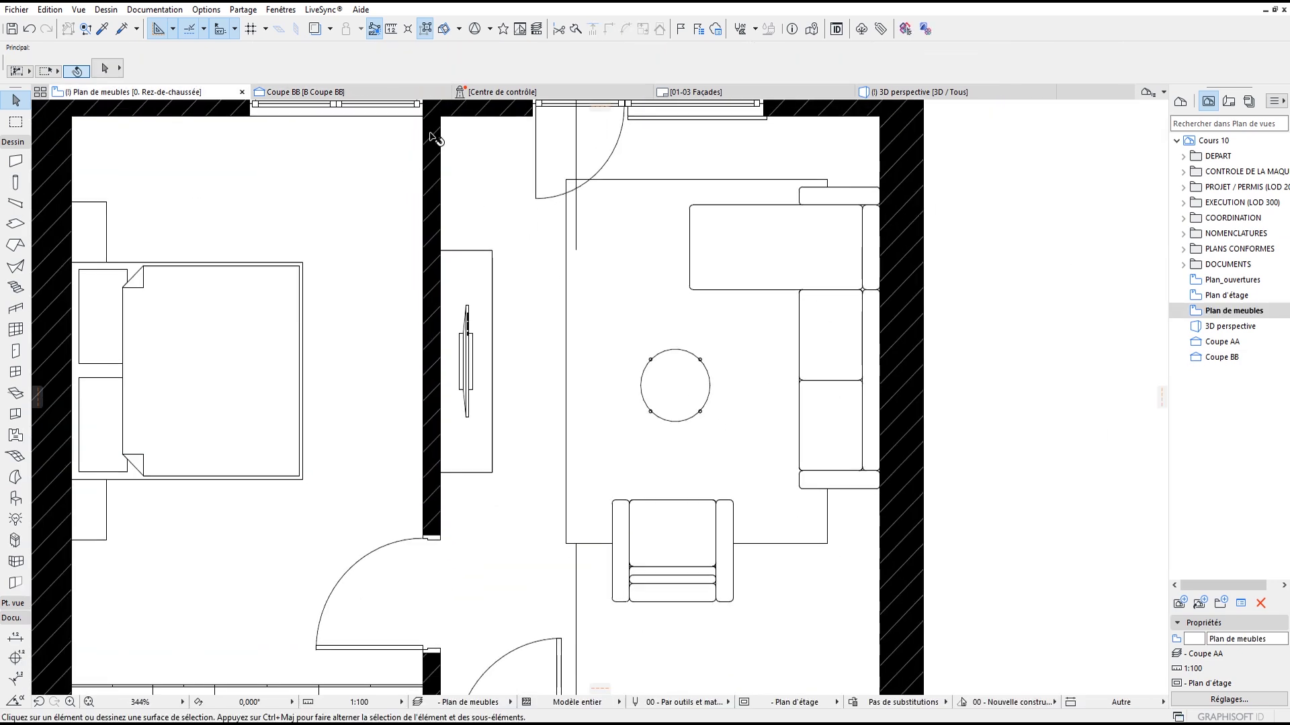
click(206, 9)
mouse_move(229, 33)
click(489, 103)
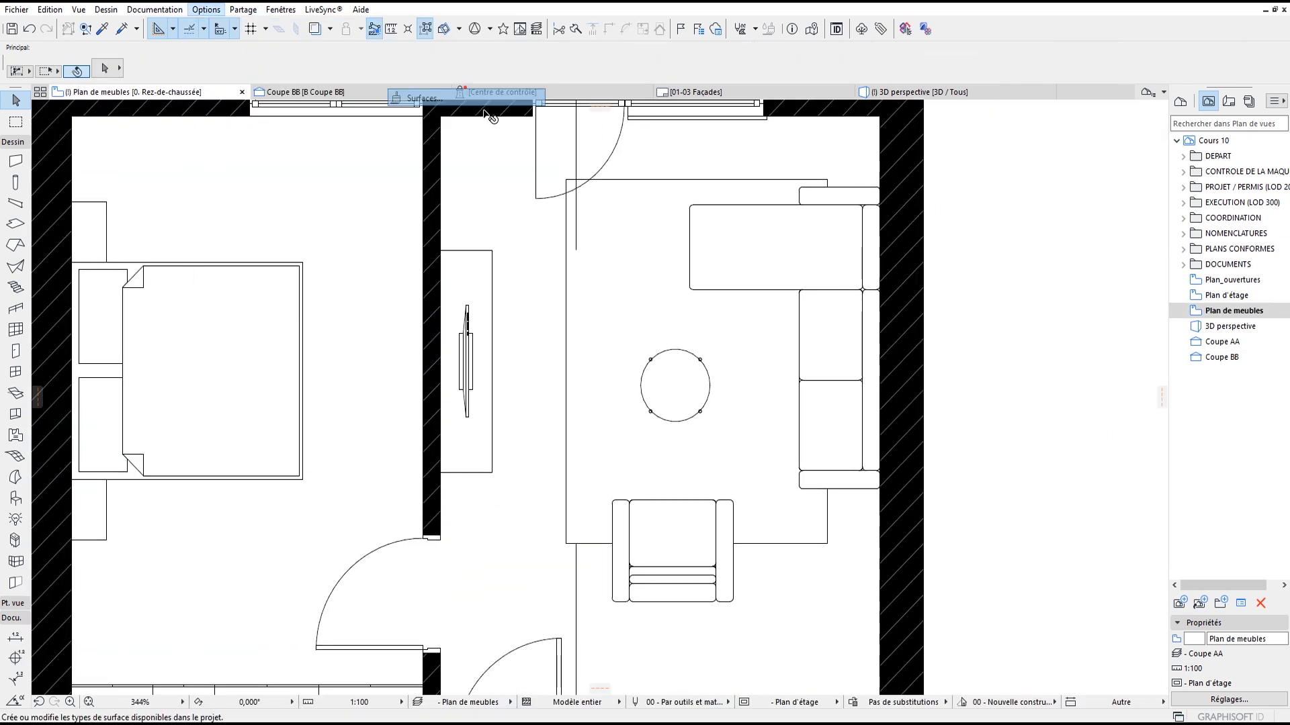